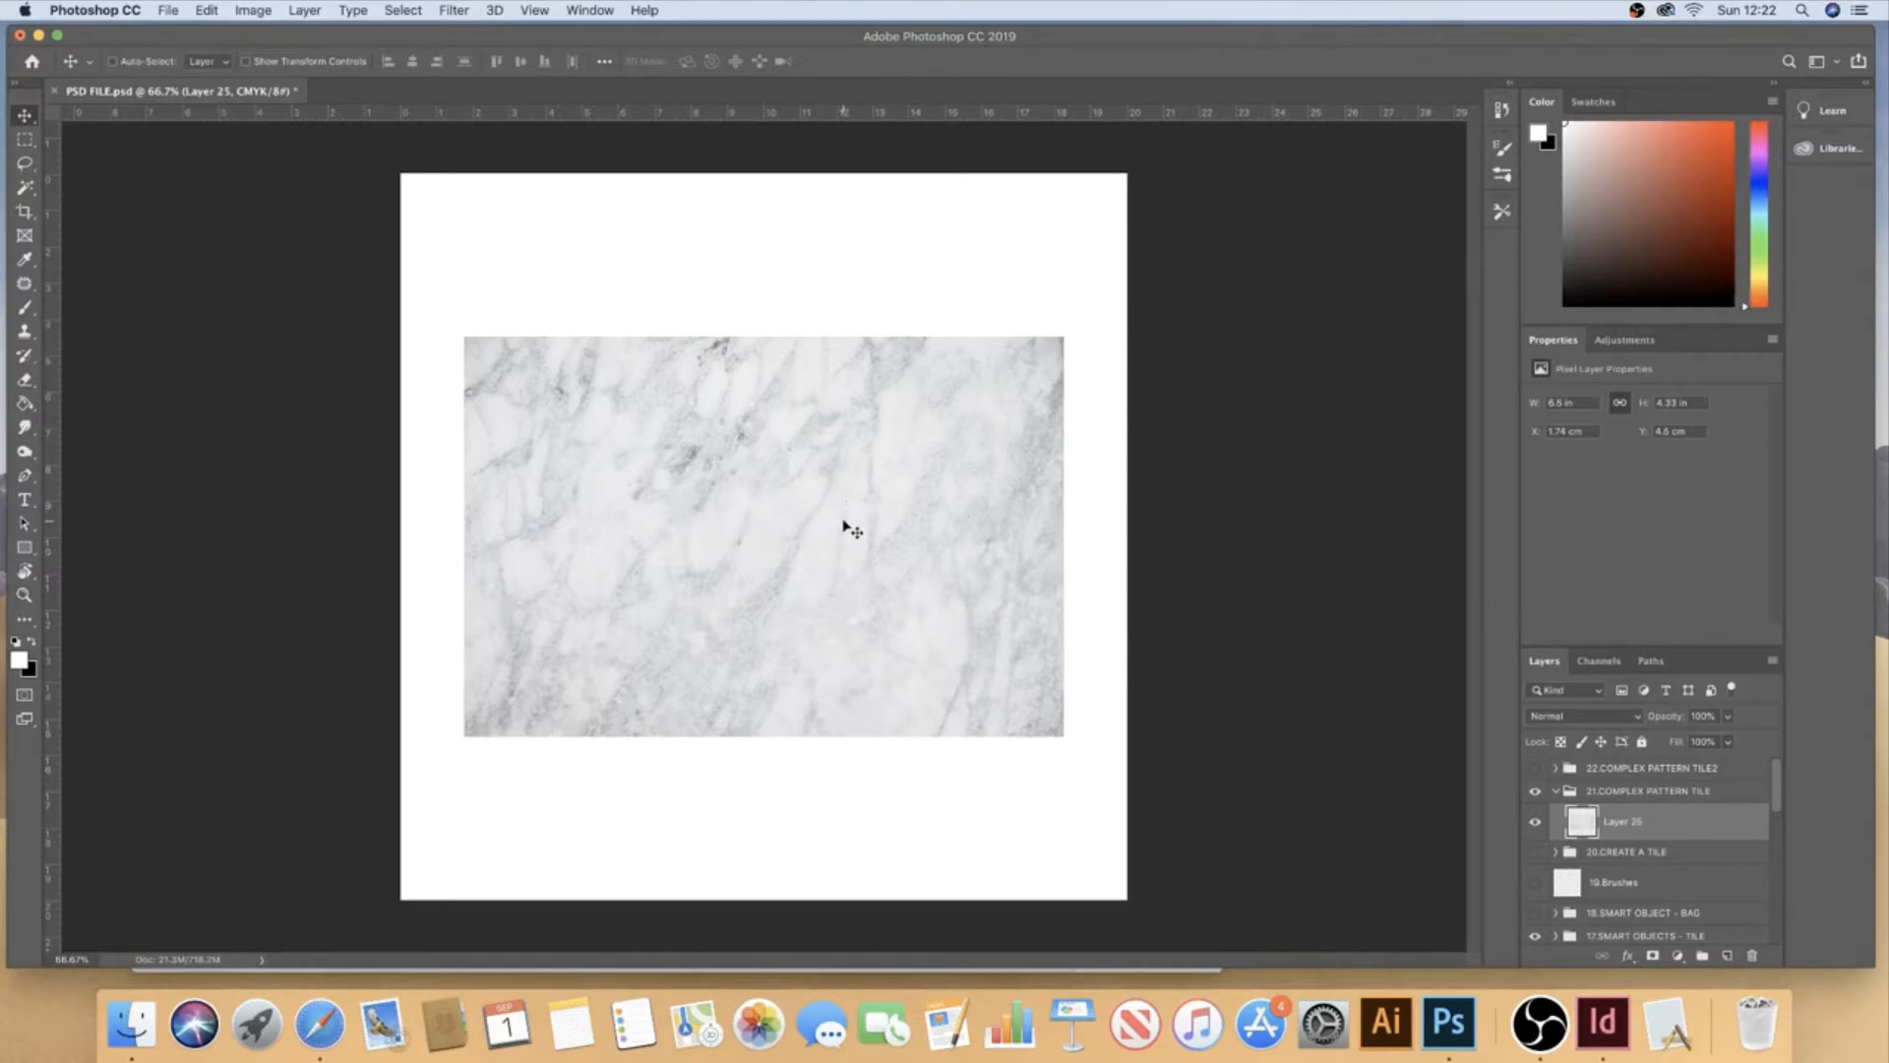
- Shift the marble image slightly toward the left and downward on the white canvas
key("m")
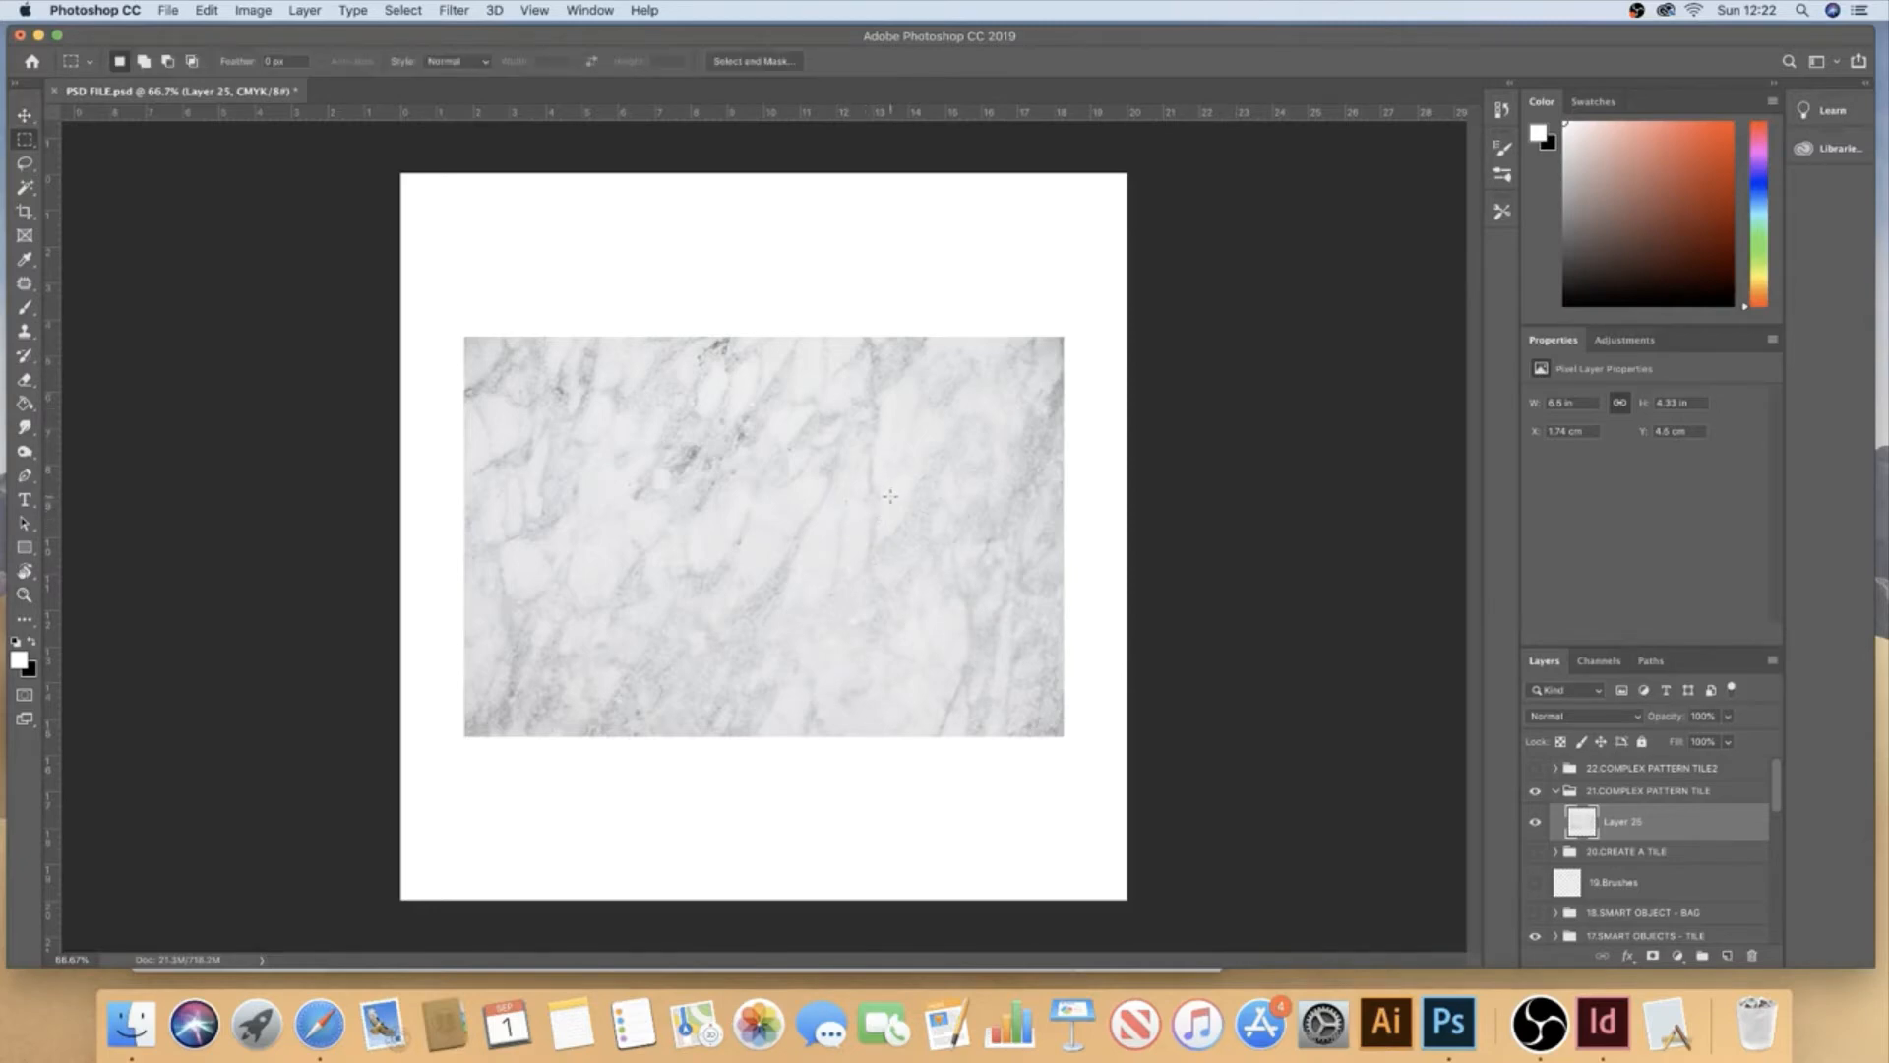
key("v")
mouse_move(886, 519)
left_mouse_down()
mouse_move(883, 451)
mouse_move(885, 510)
mouse_move(856, 507)
left_mouse_up()
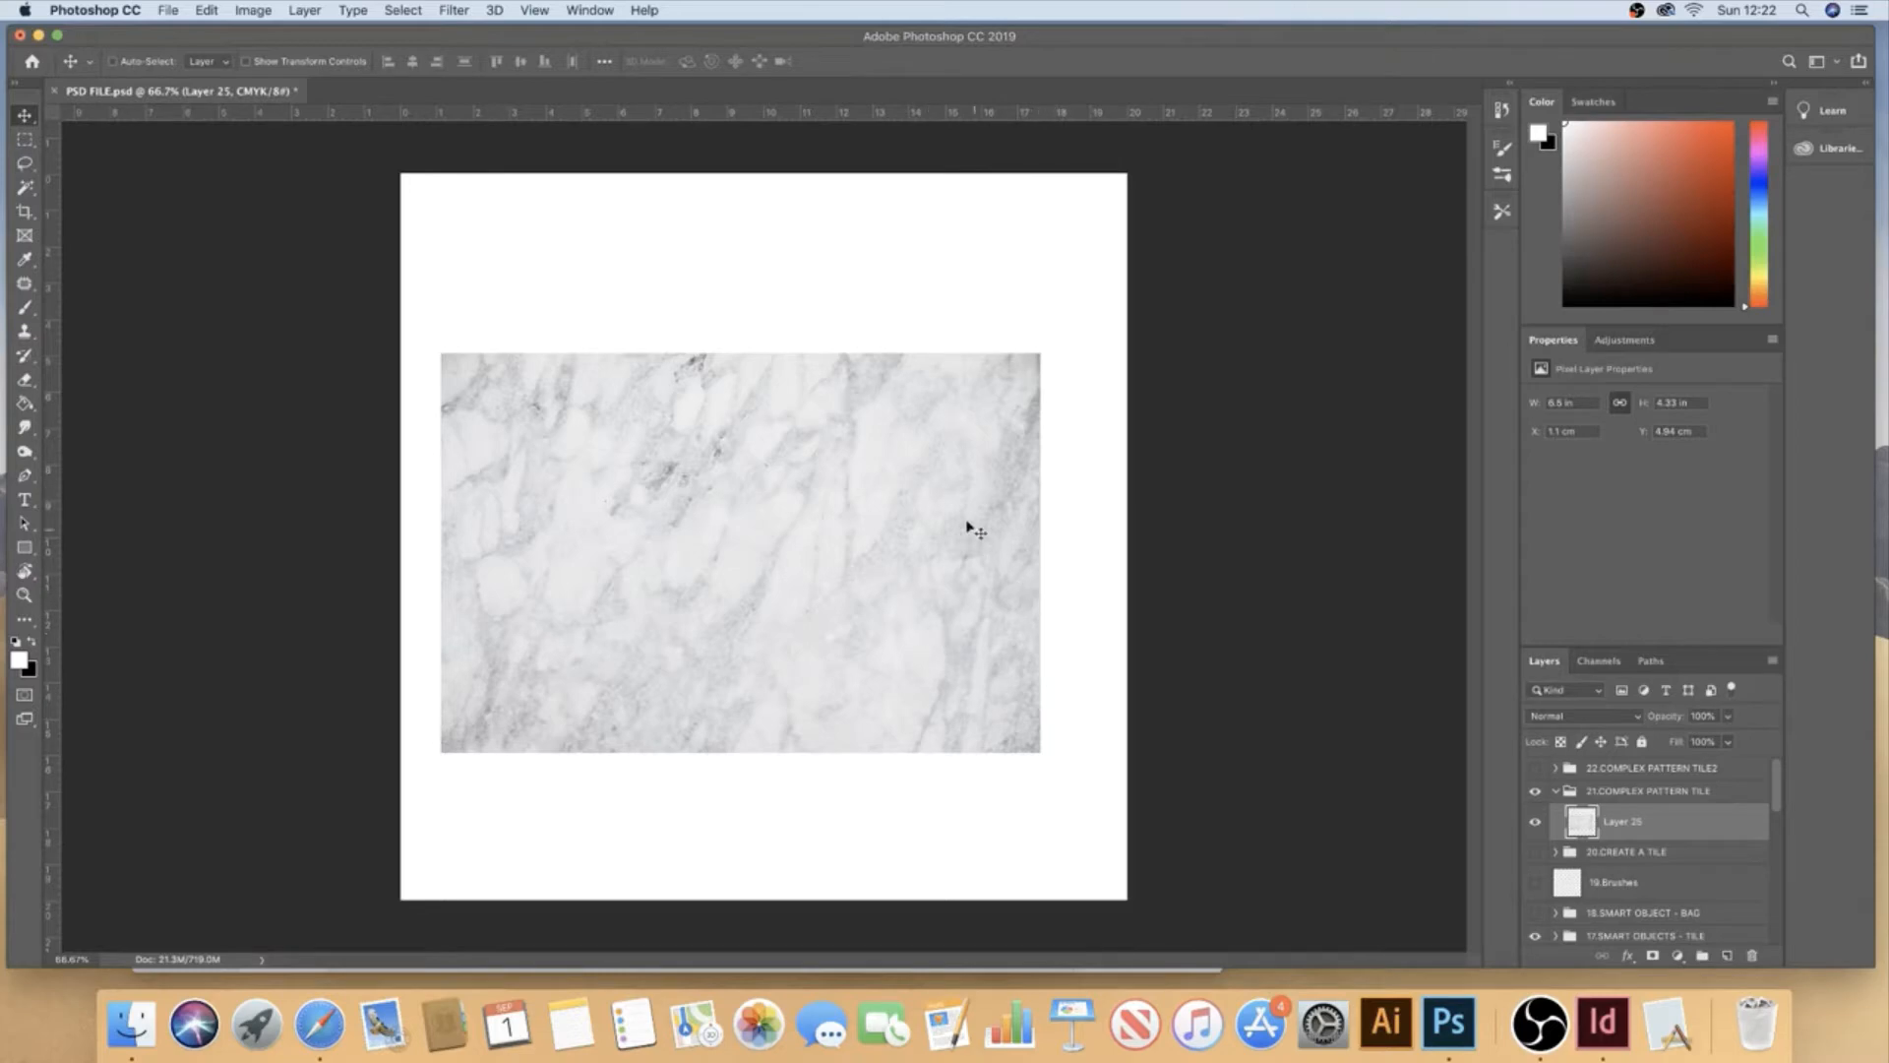
left_click_drag(926, 507, 945, 582)
- Enlarge the marble image to about 7.21 by 4.81 in and move it partly off the canvas's upper-left corner
key("ctrl+t")
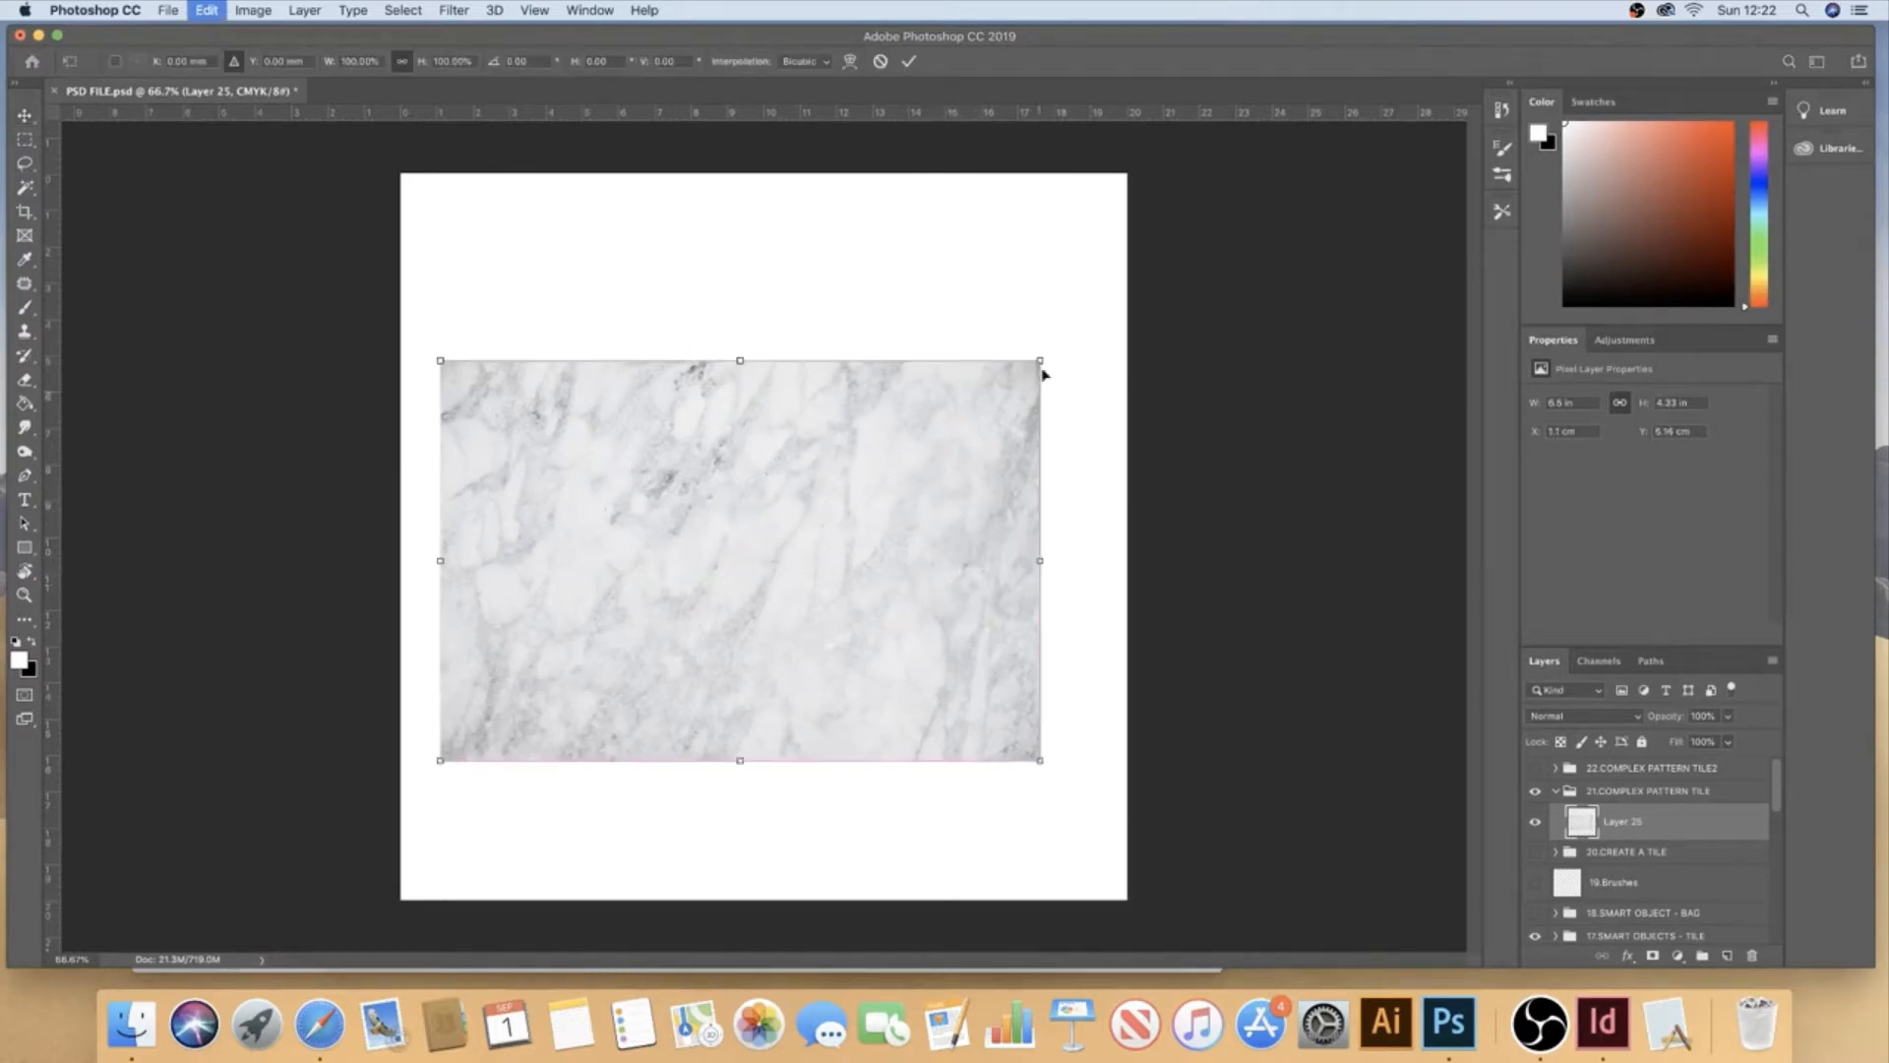
left_click_drag(1040, 359, 1091, 292)
left_click_drag(919, 527, 898, 519)
key("Return")
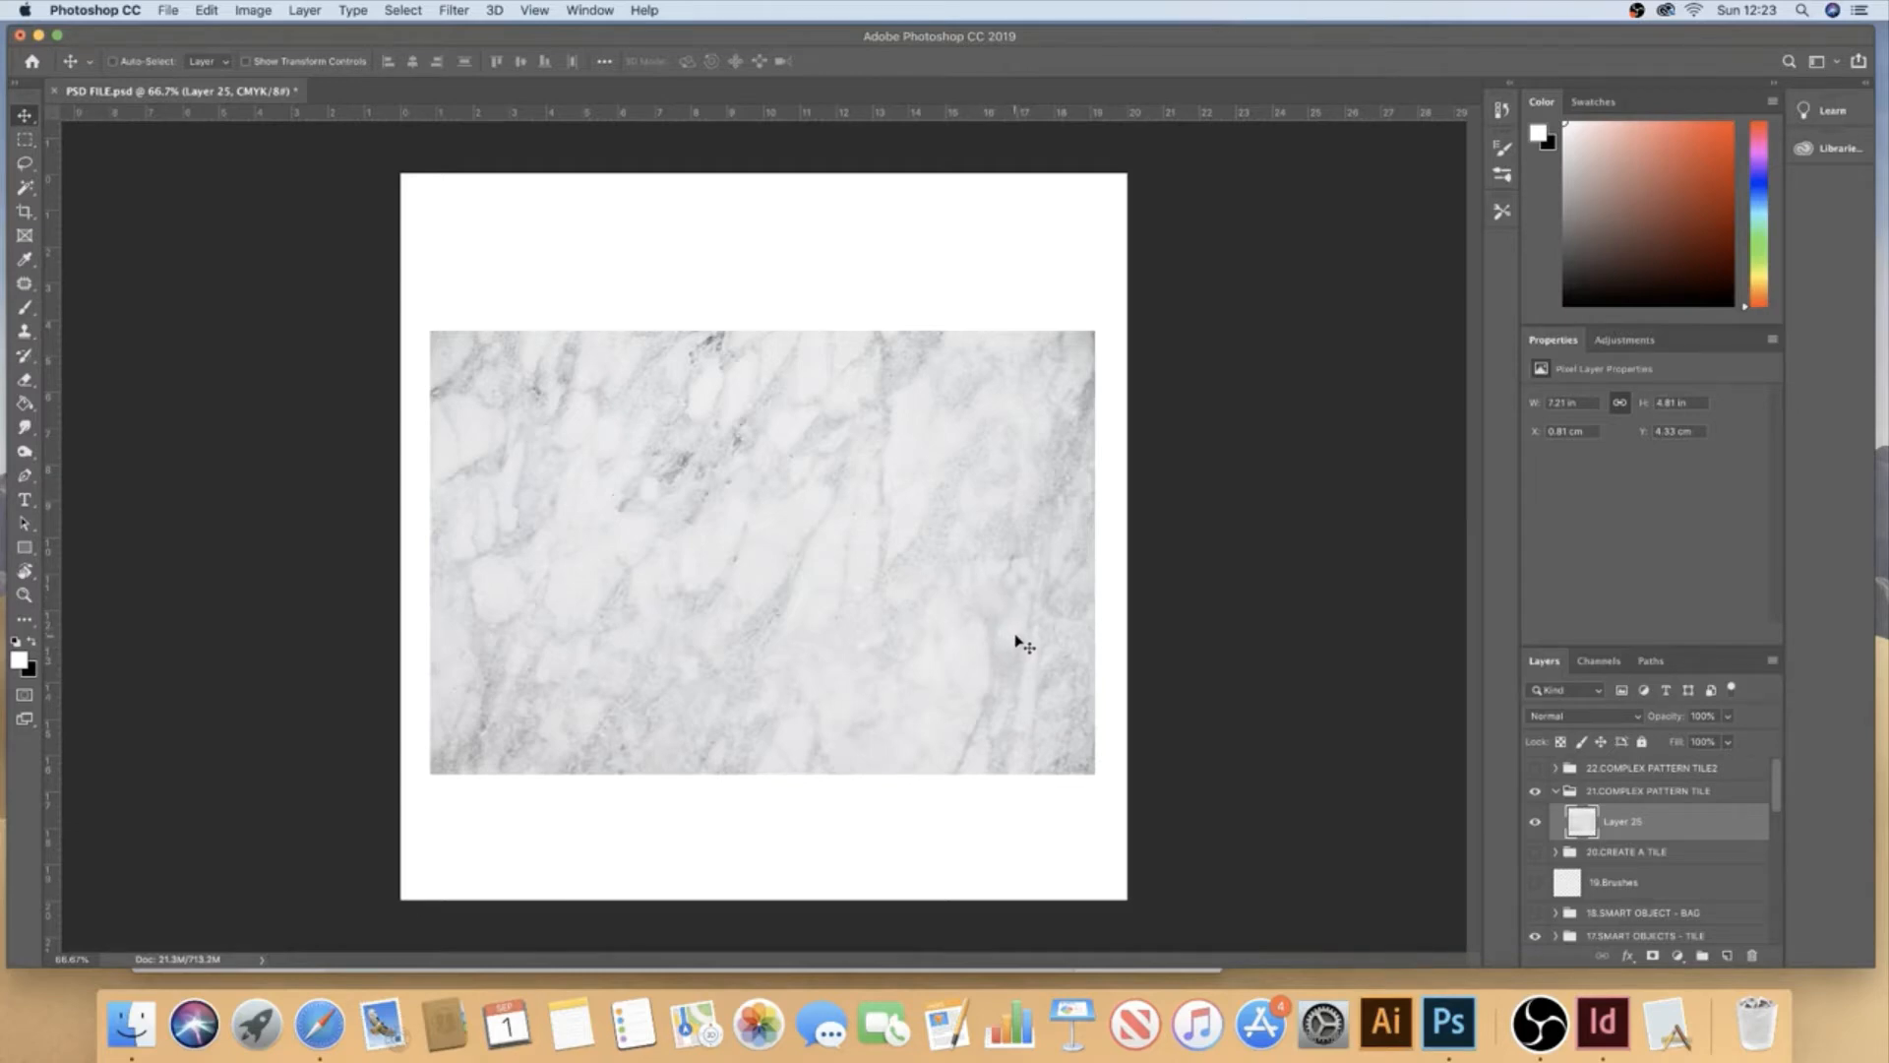
left_click_drag(1017, 635, 660, 460)
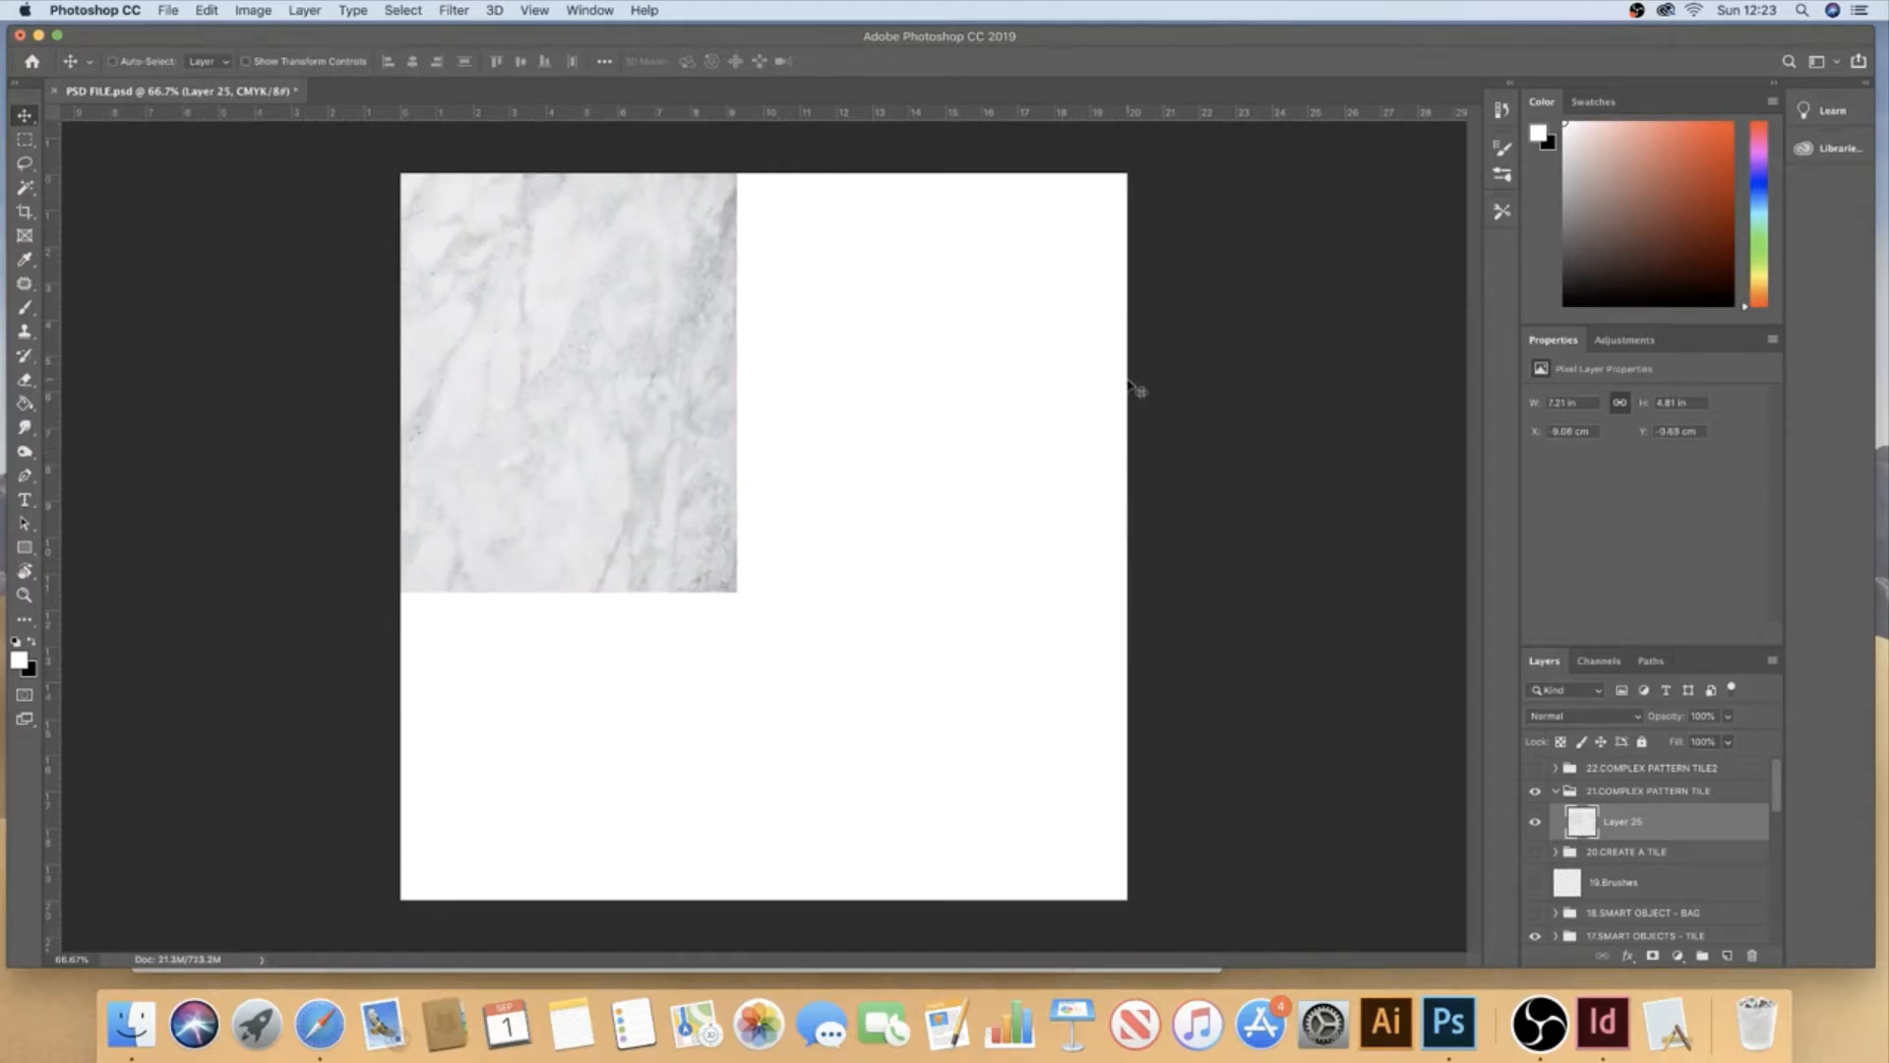
- Duplicate the marble layer and offset the copy 200 mm horizontally
key("super+j")
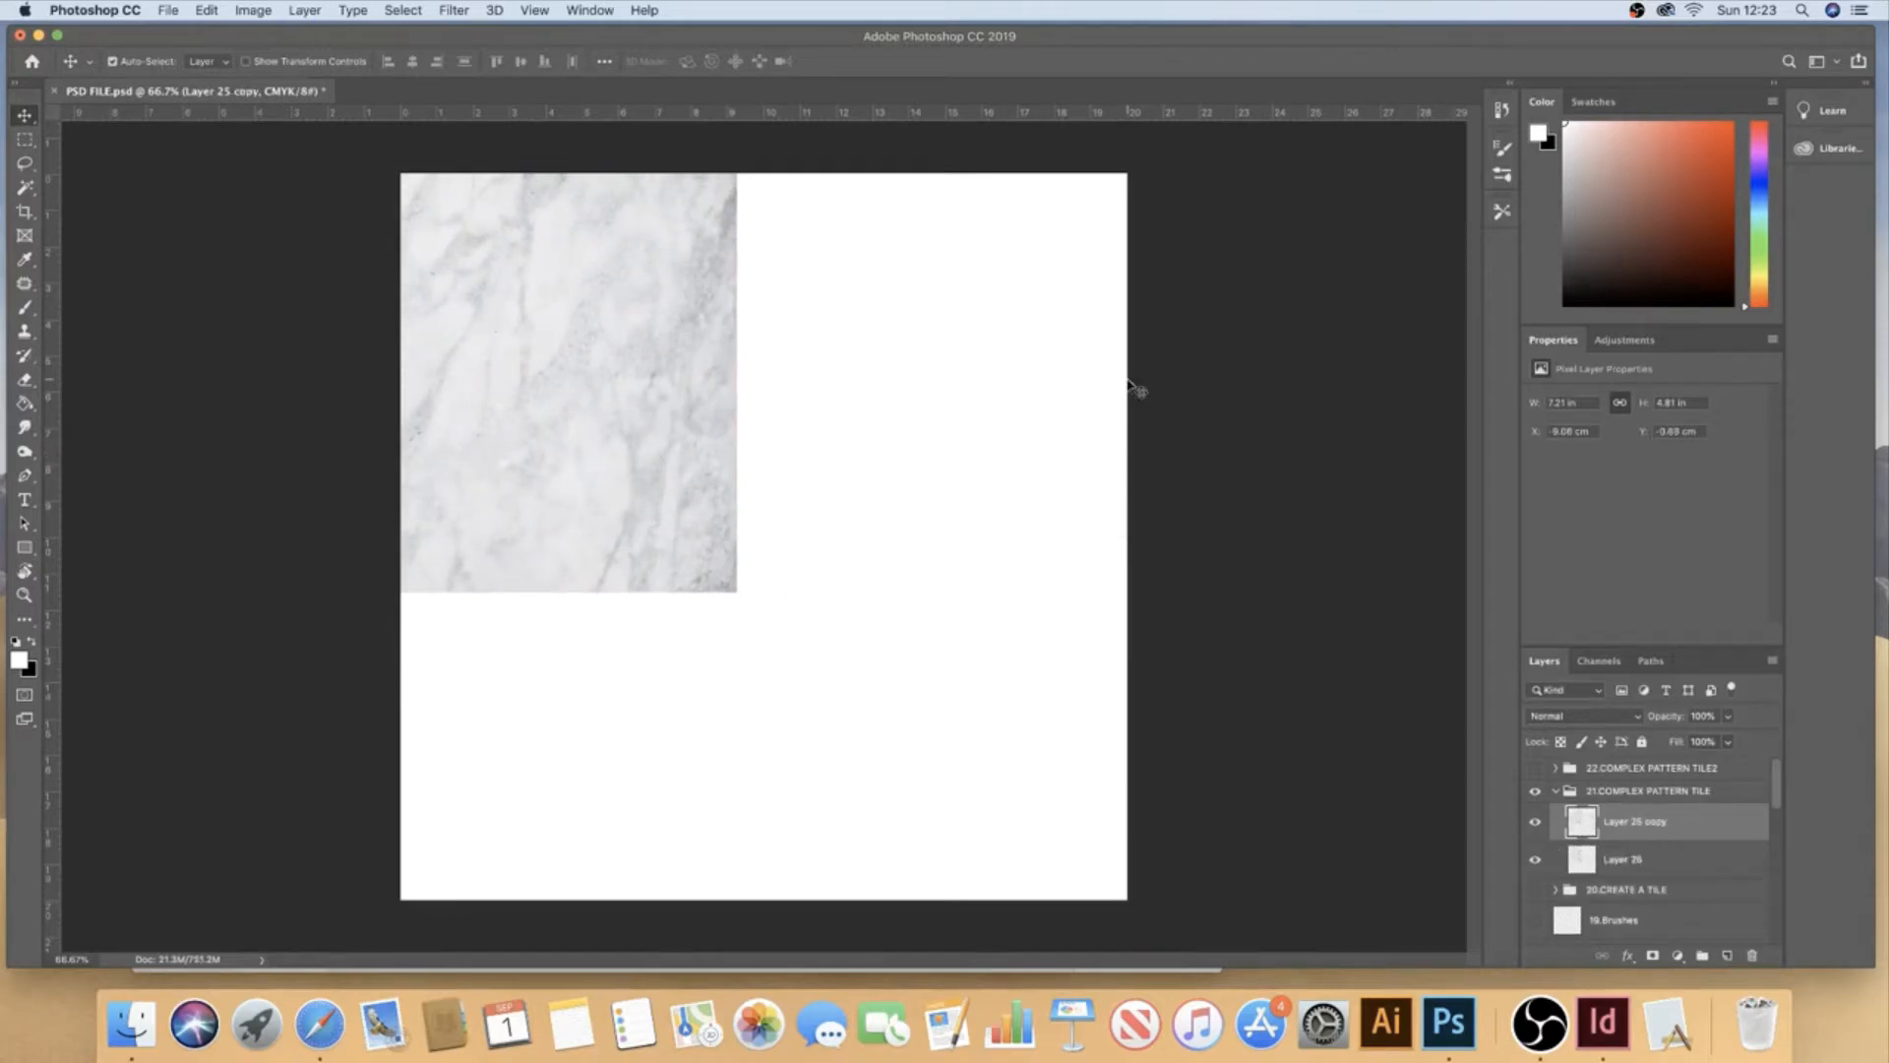
key("super+t")
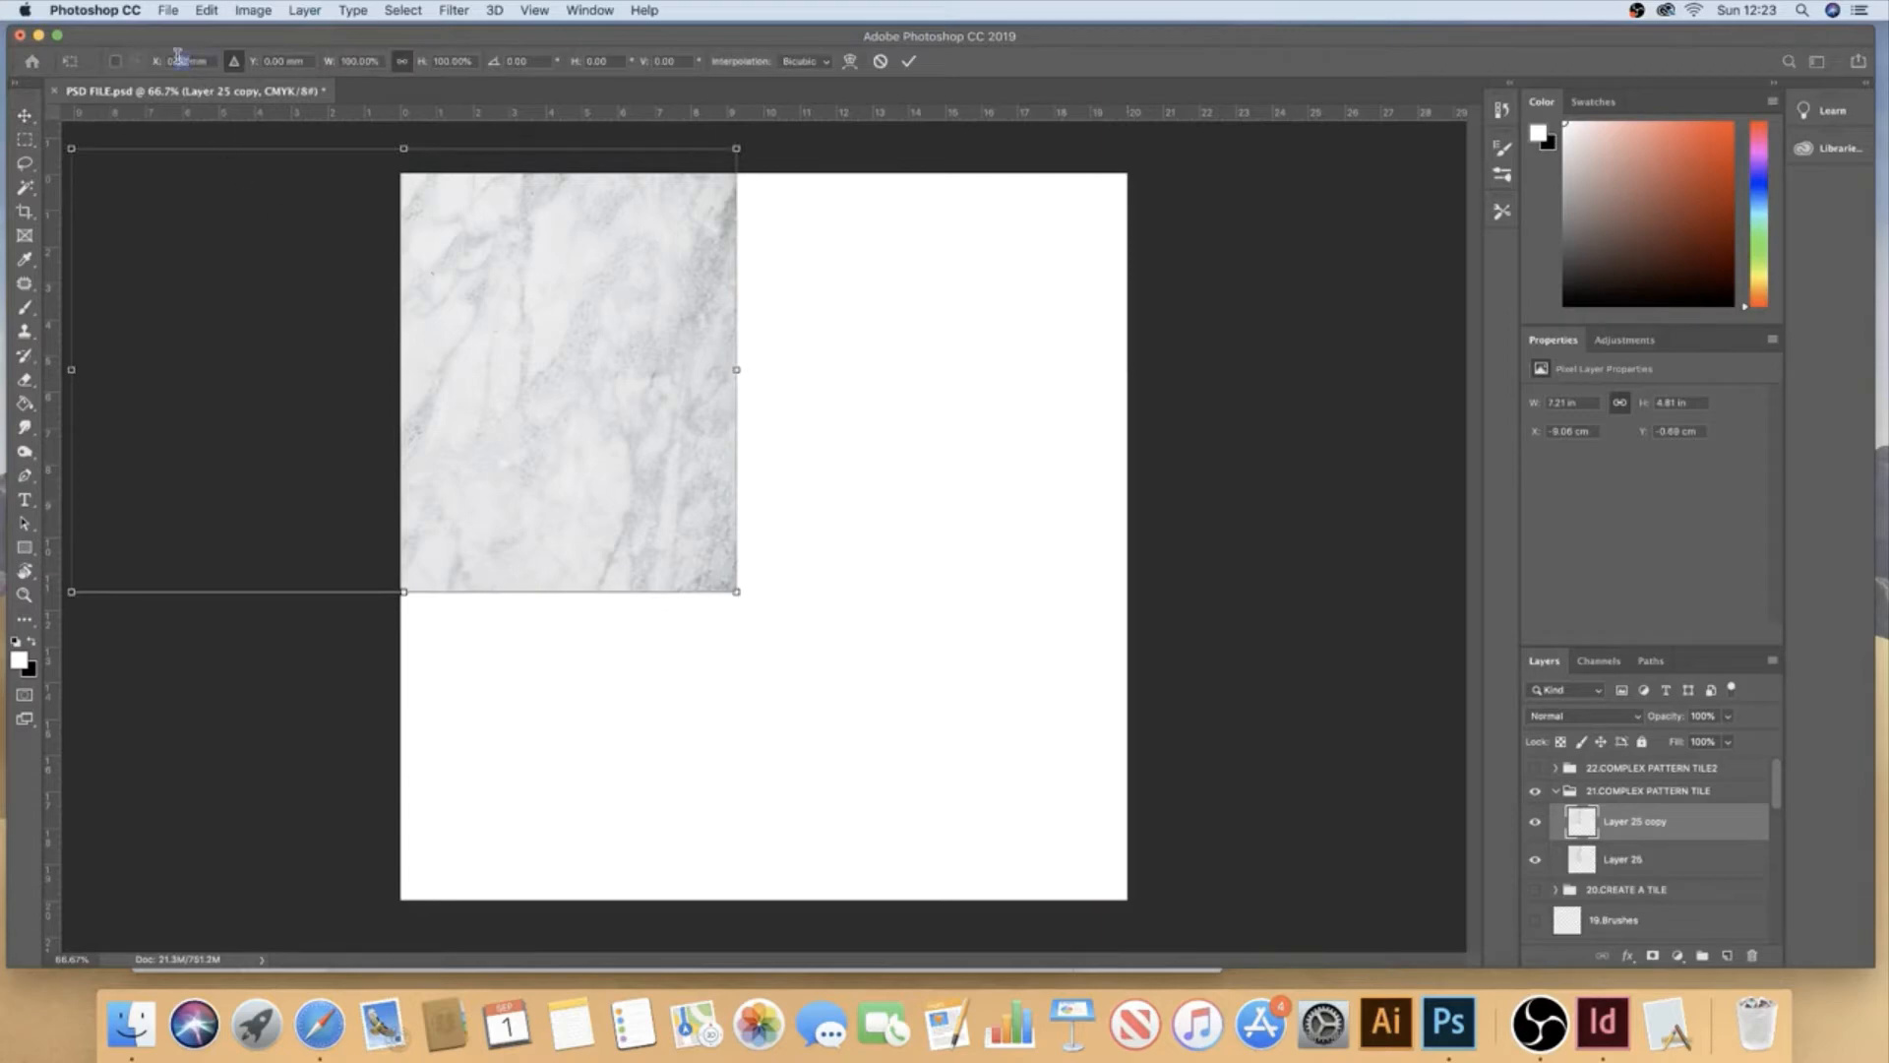
type("200mm")
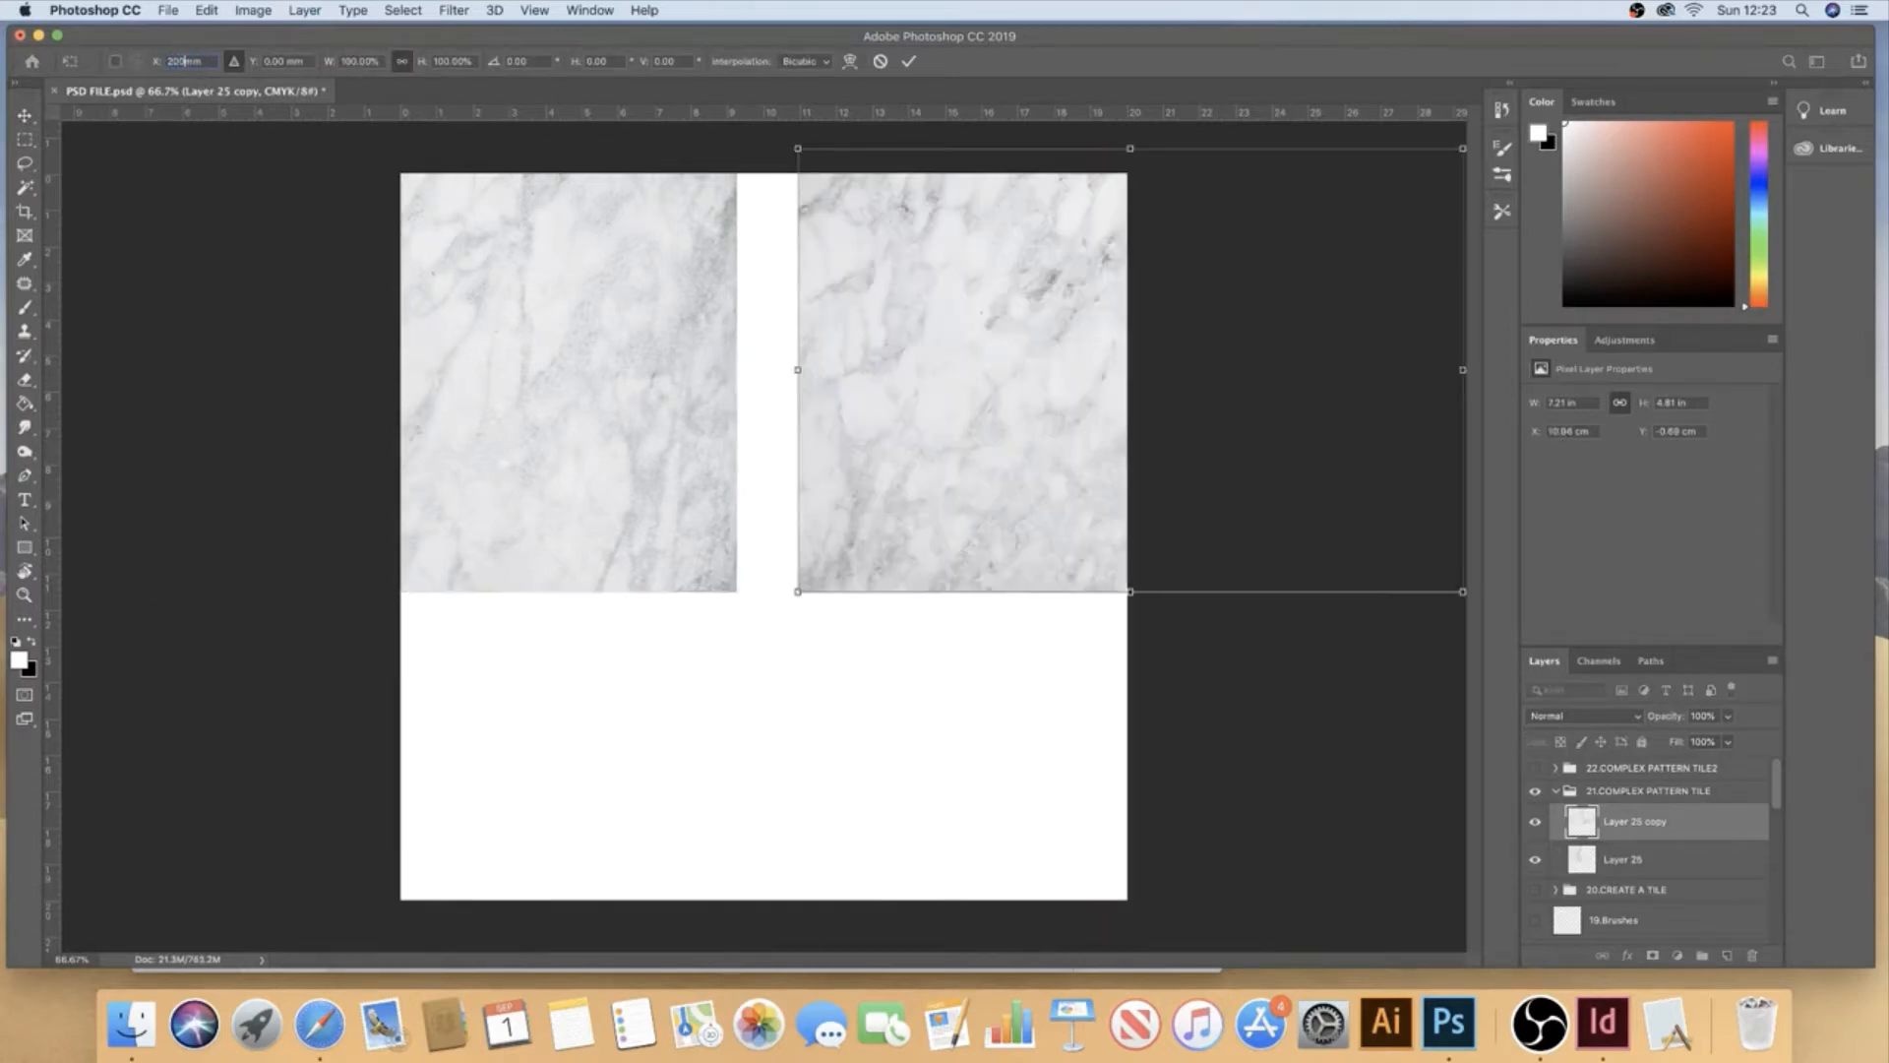
key("Return")
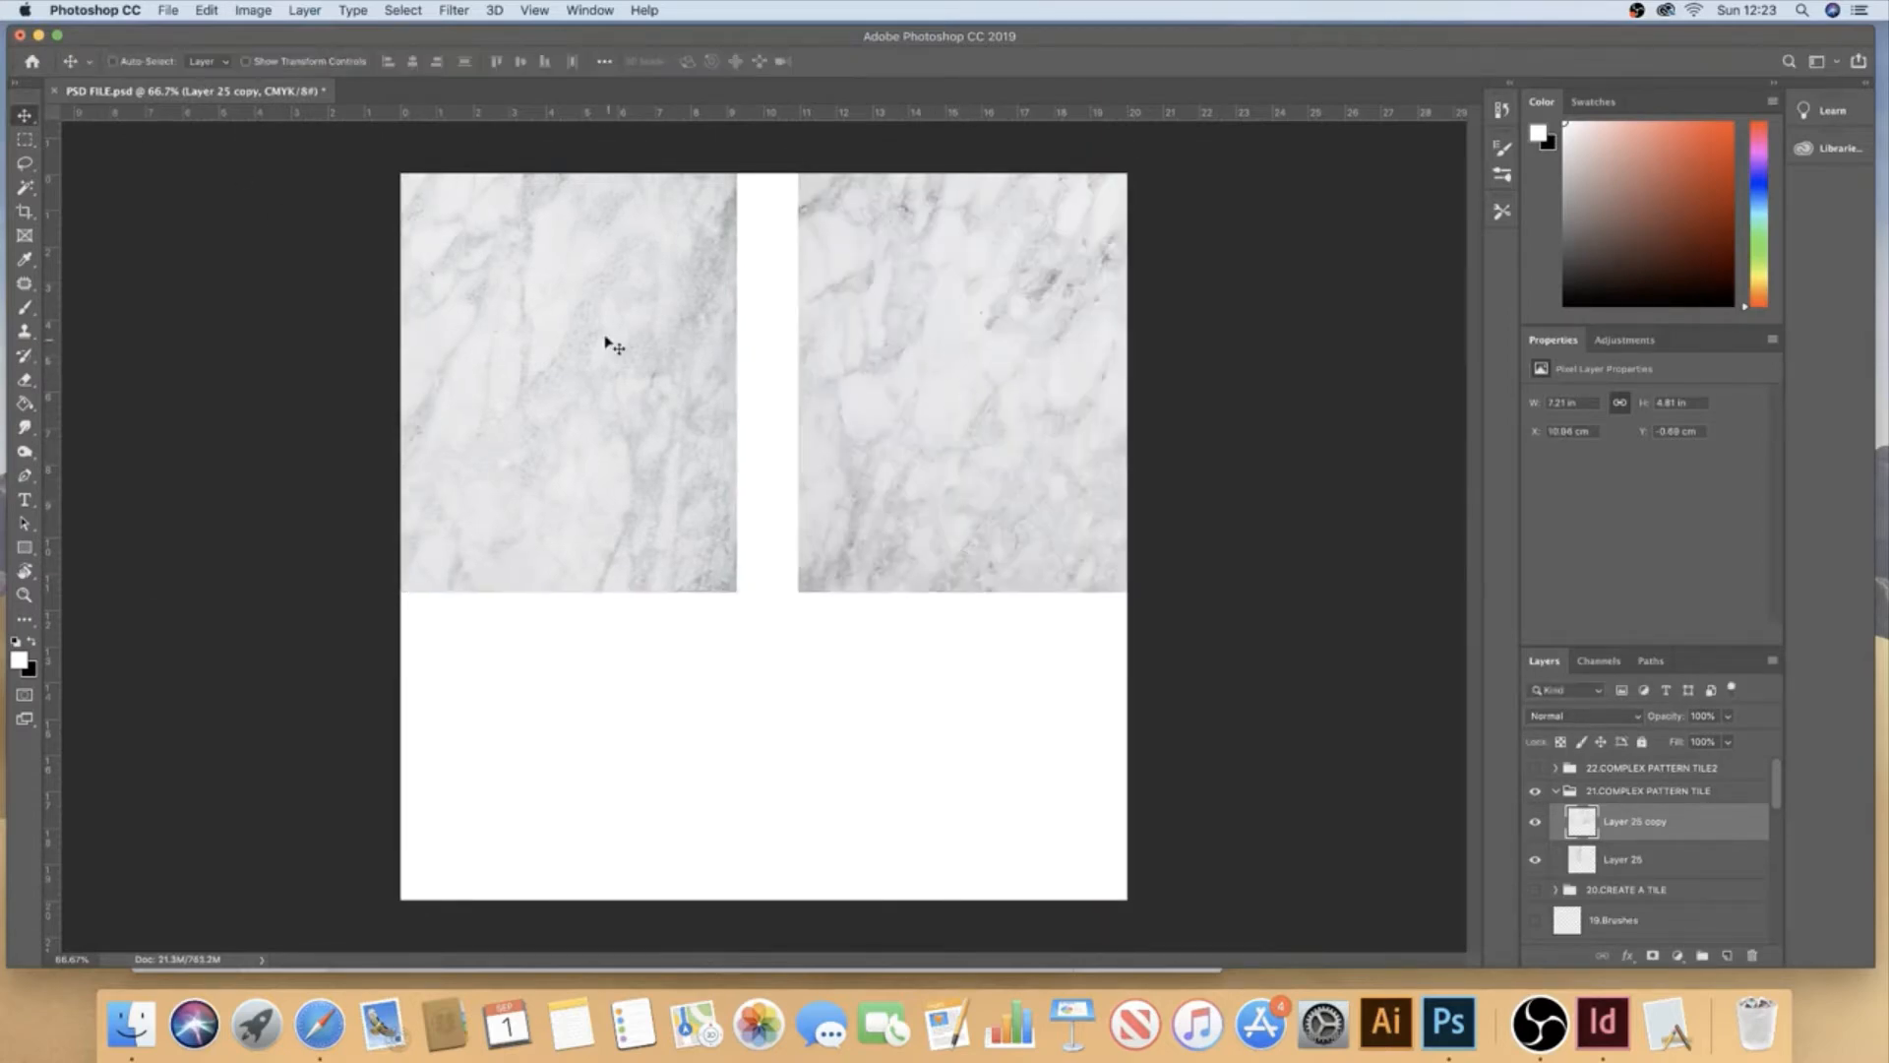
- Duplicate both marble layers together and offset the copies by -100 mm horizontally and 200 mm vertically
left_click(1614, 861, "shift")
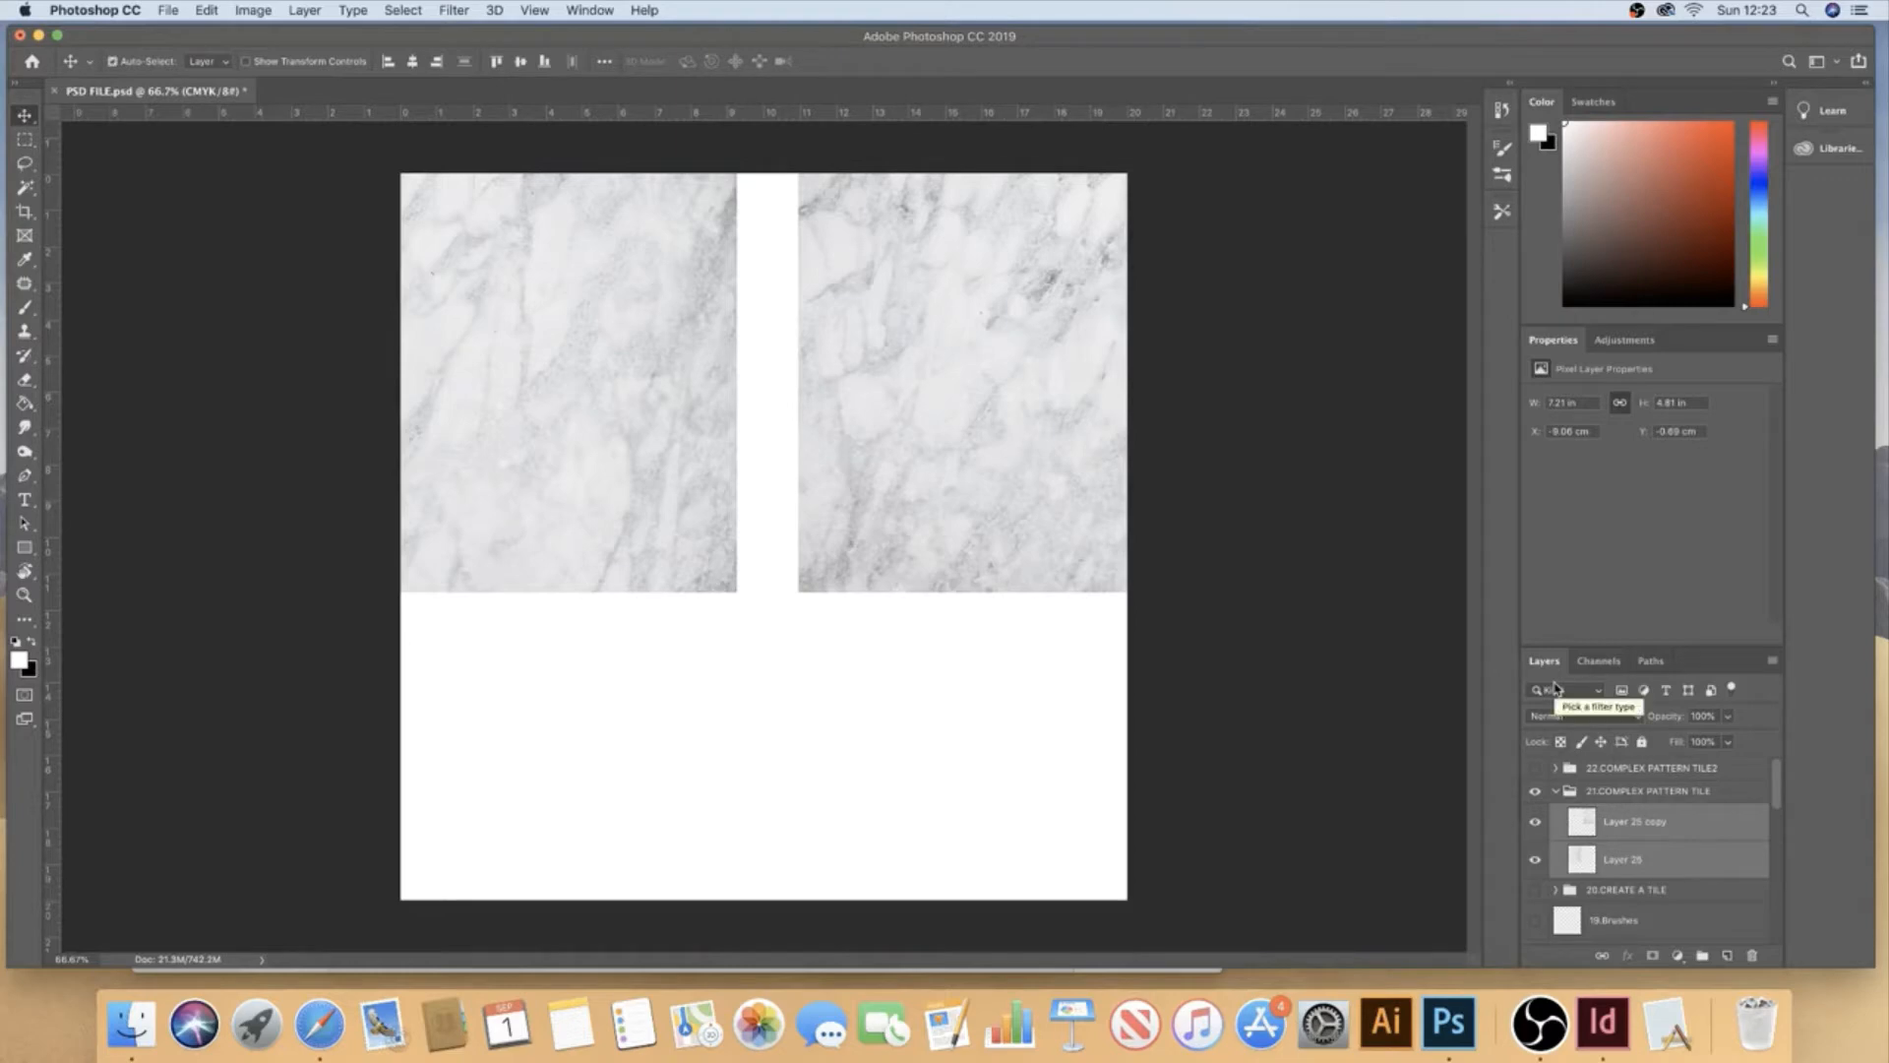
key("super+j")
key("super+t")
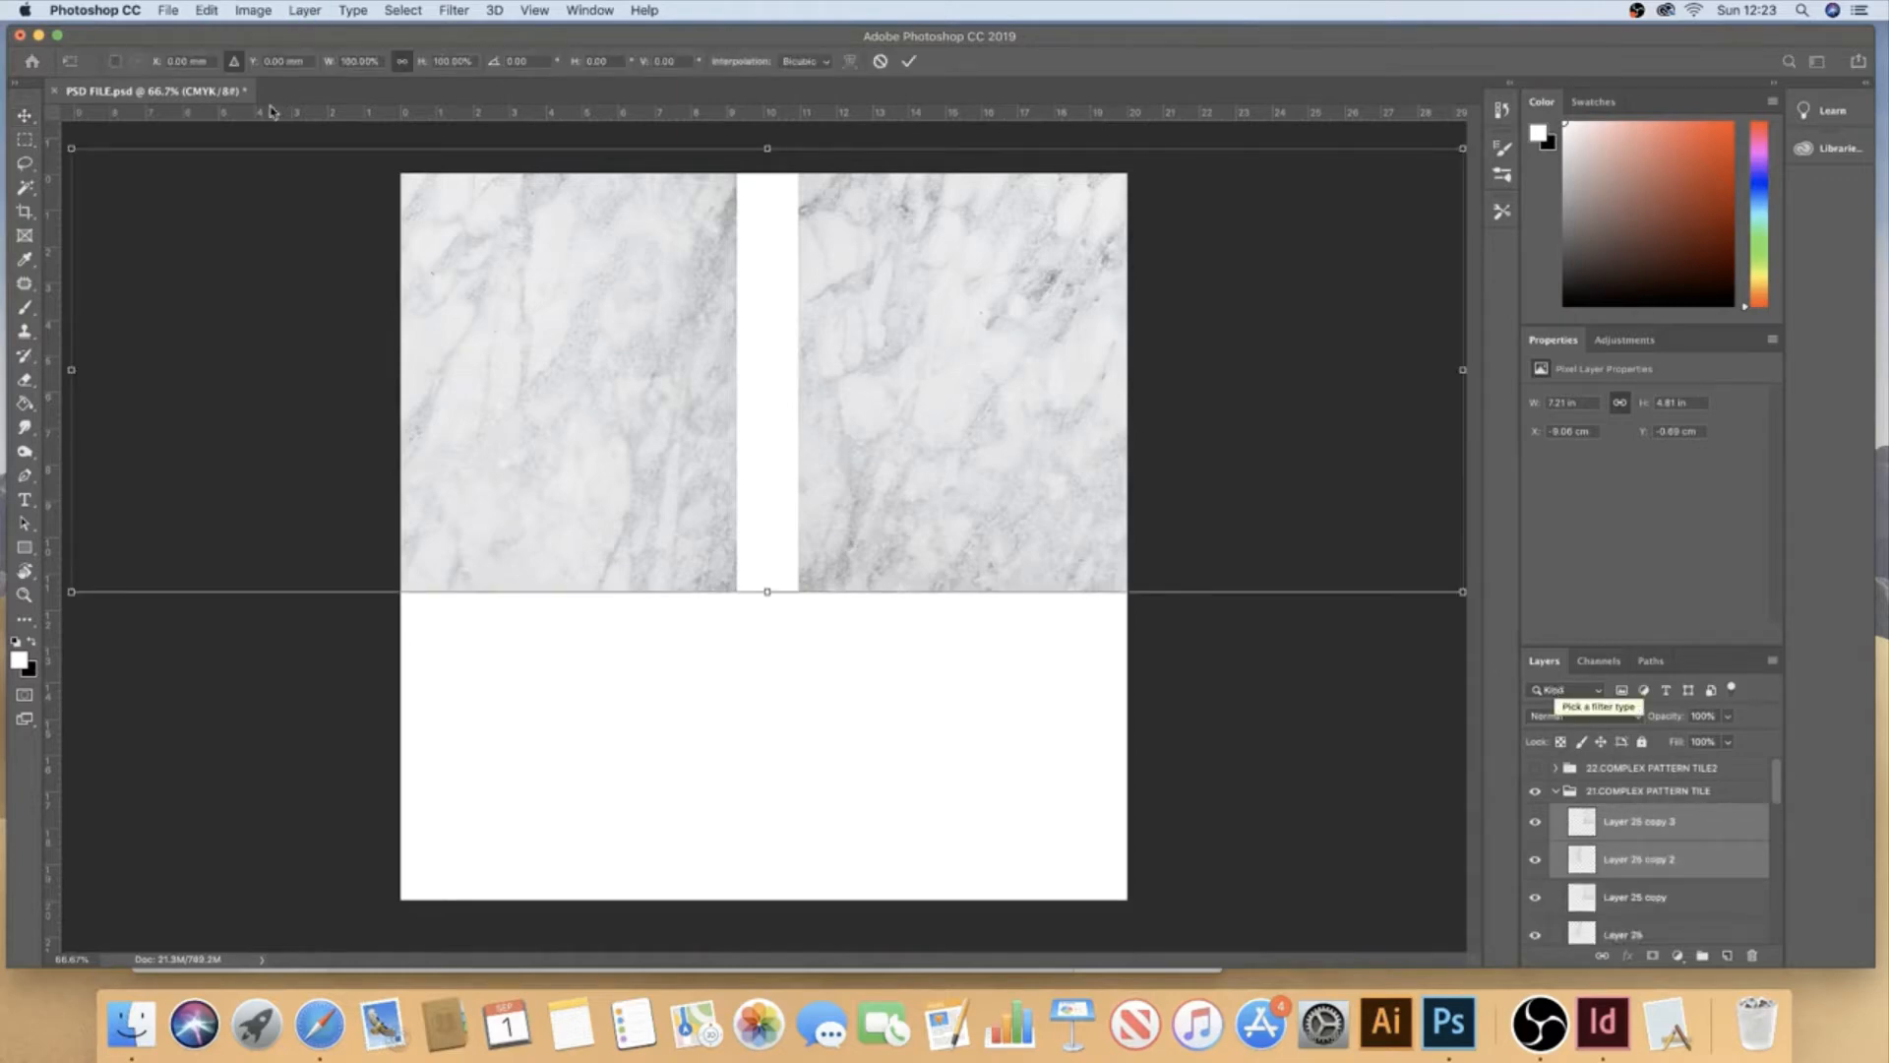
left_click(183, 61)
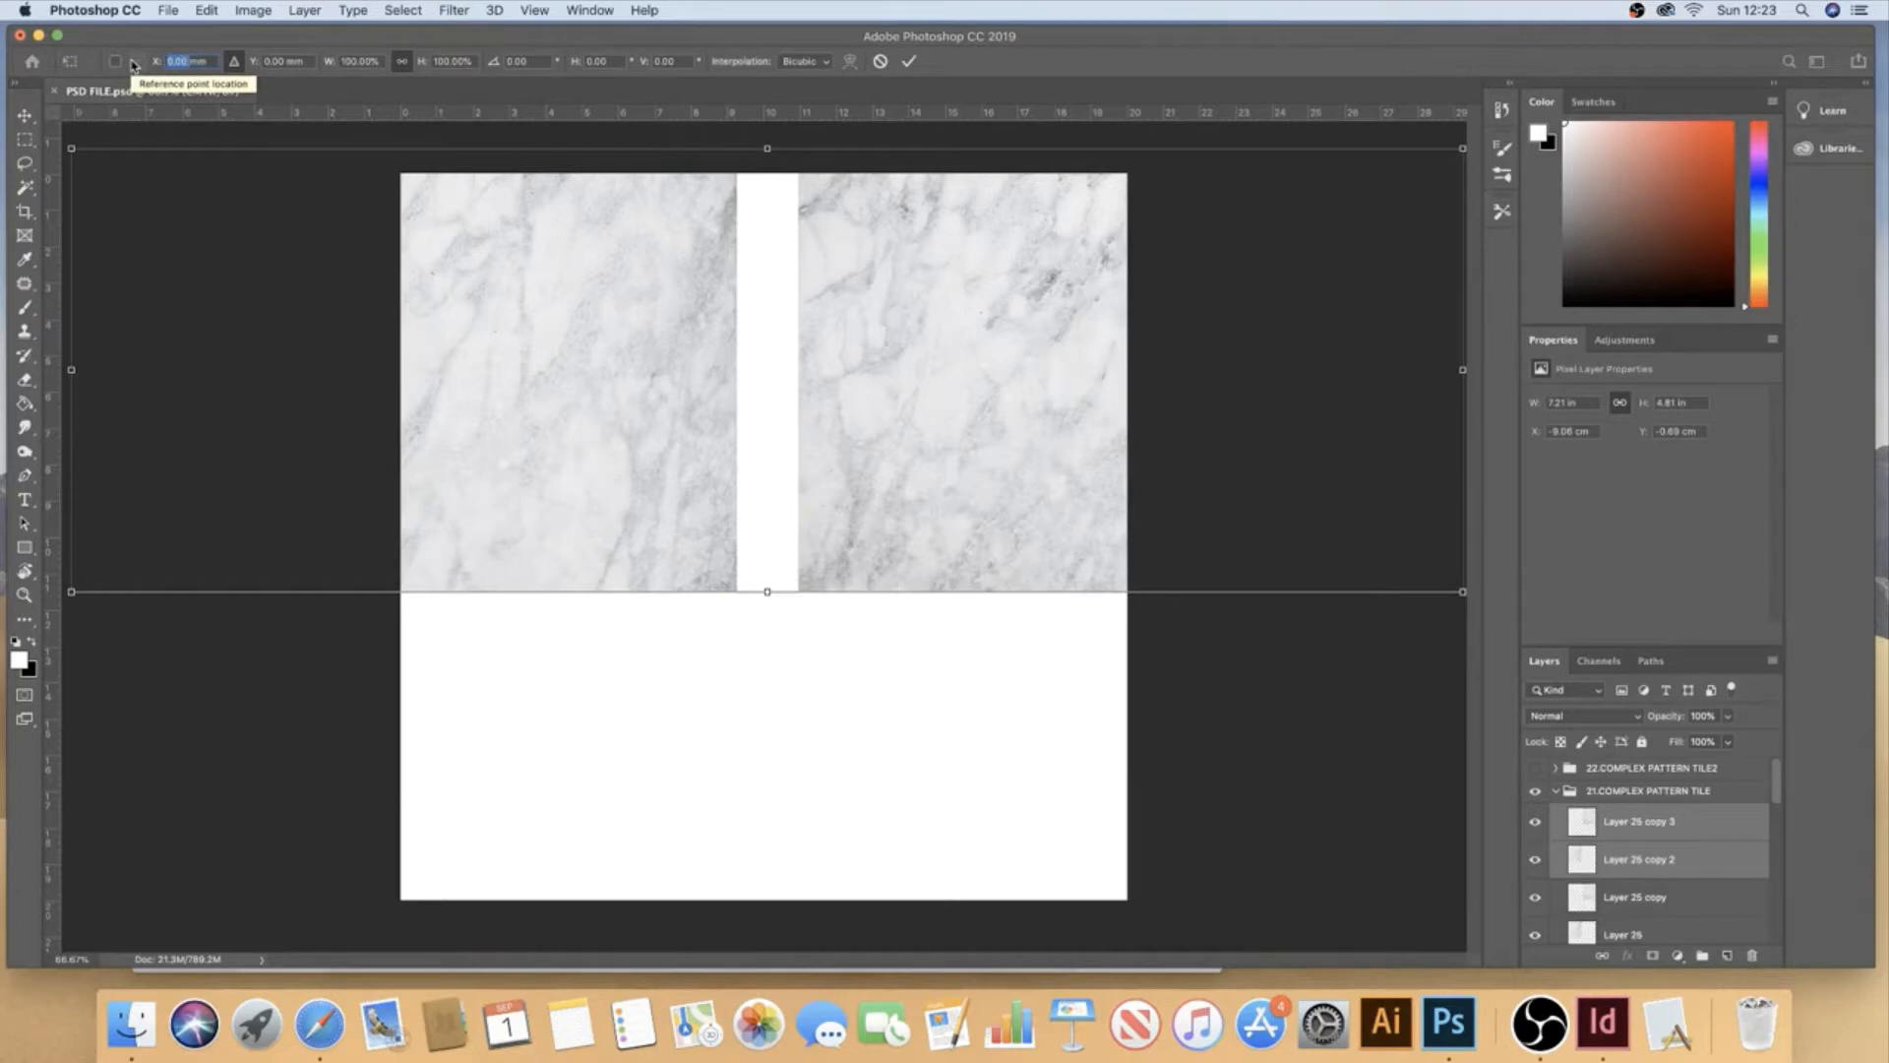
type("-1")
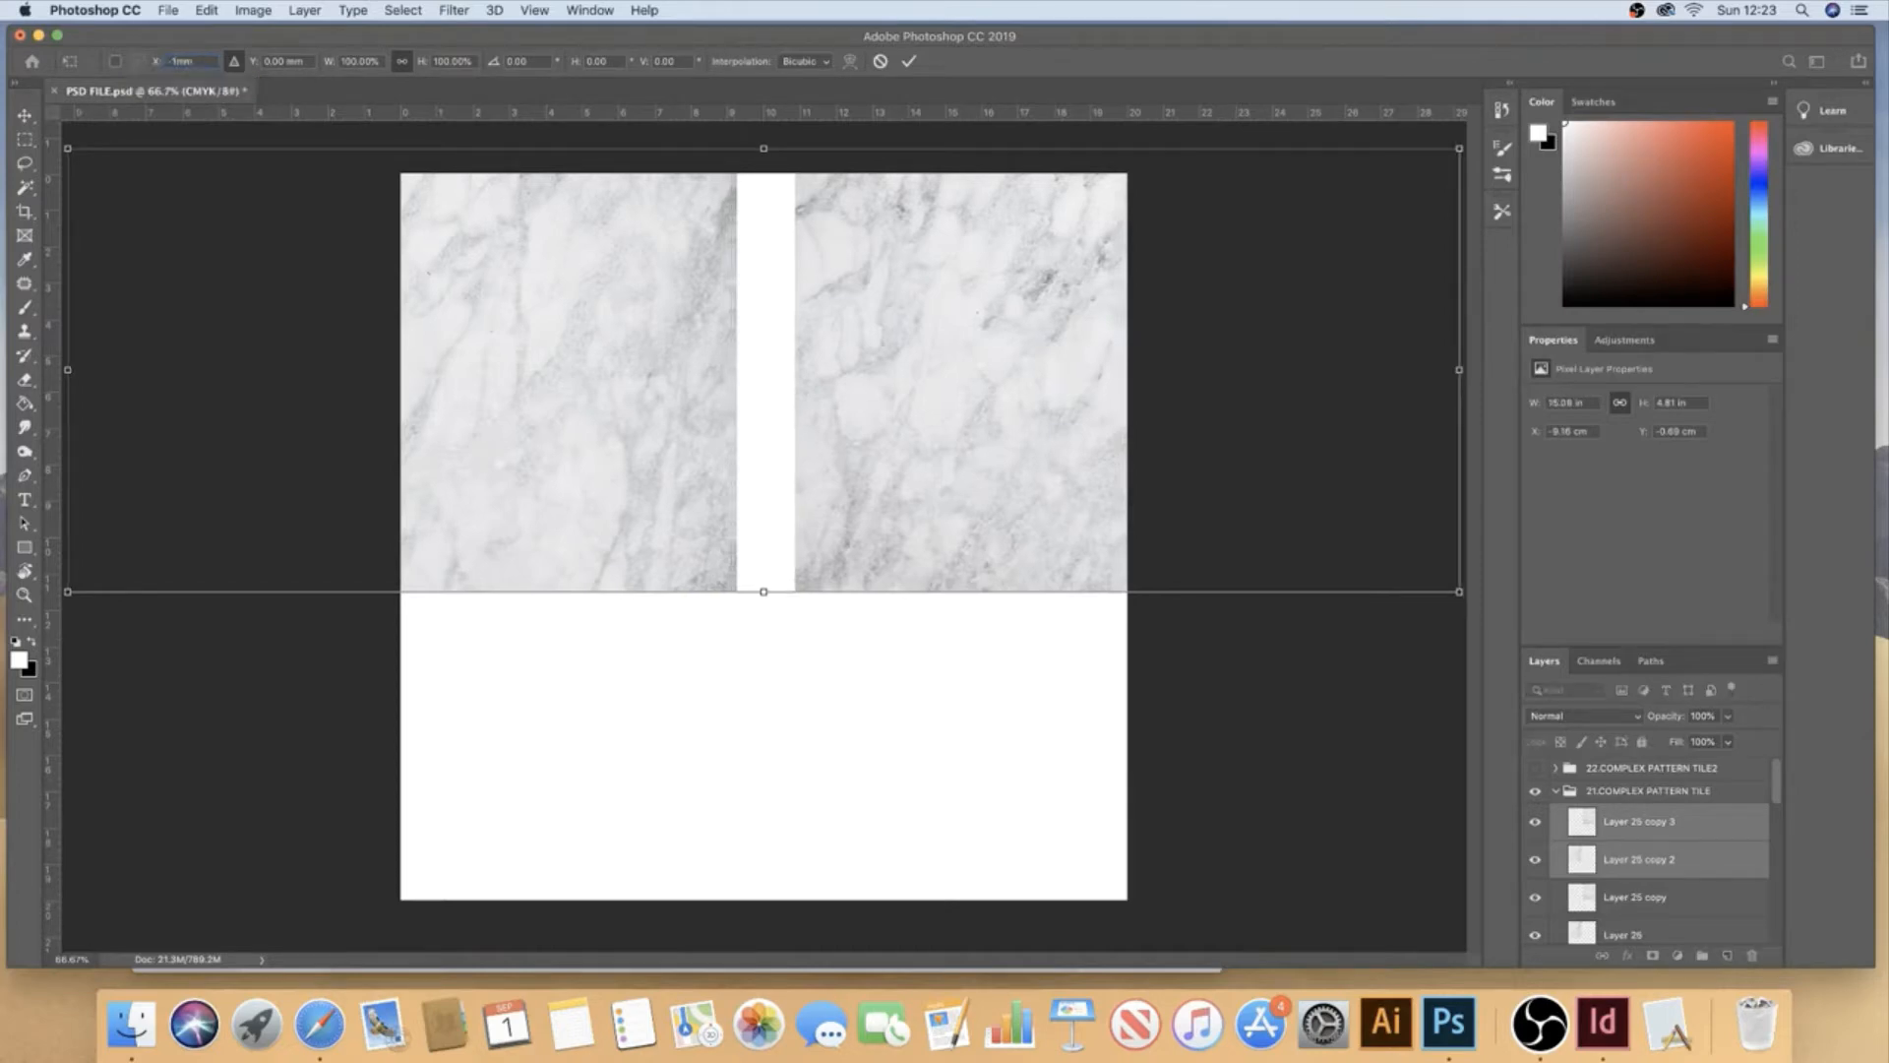
type("00")
key("Tab")
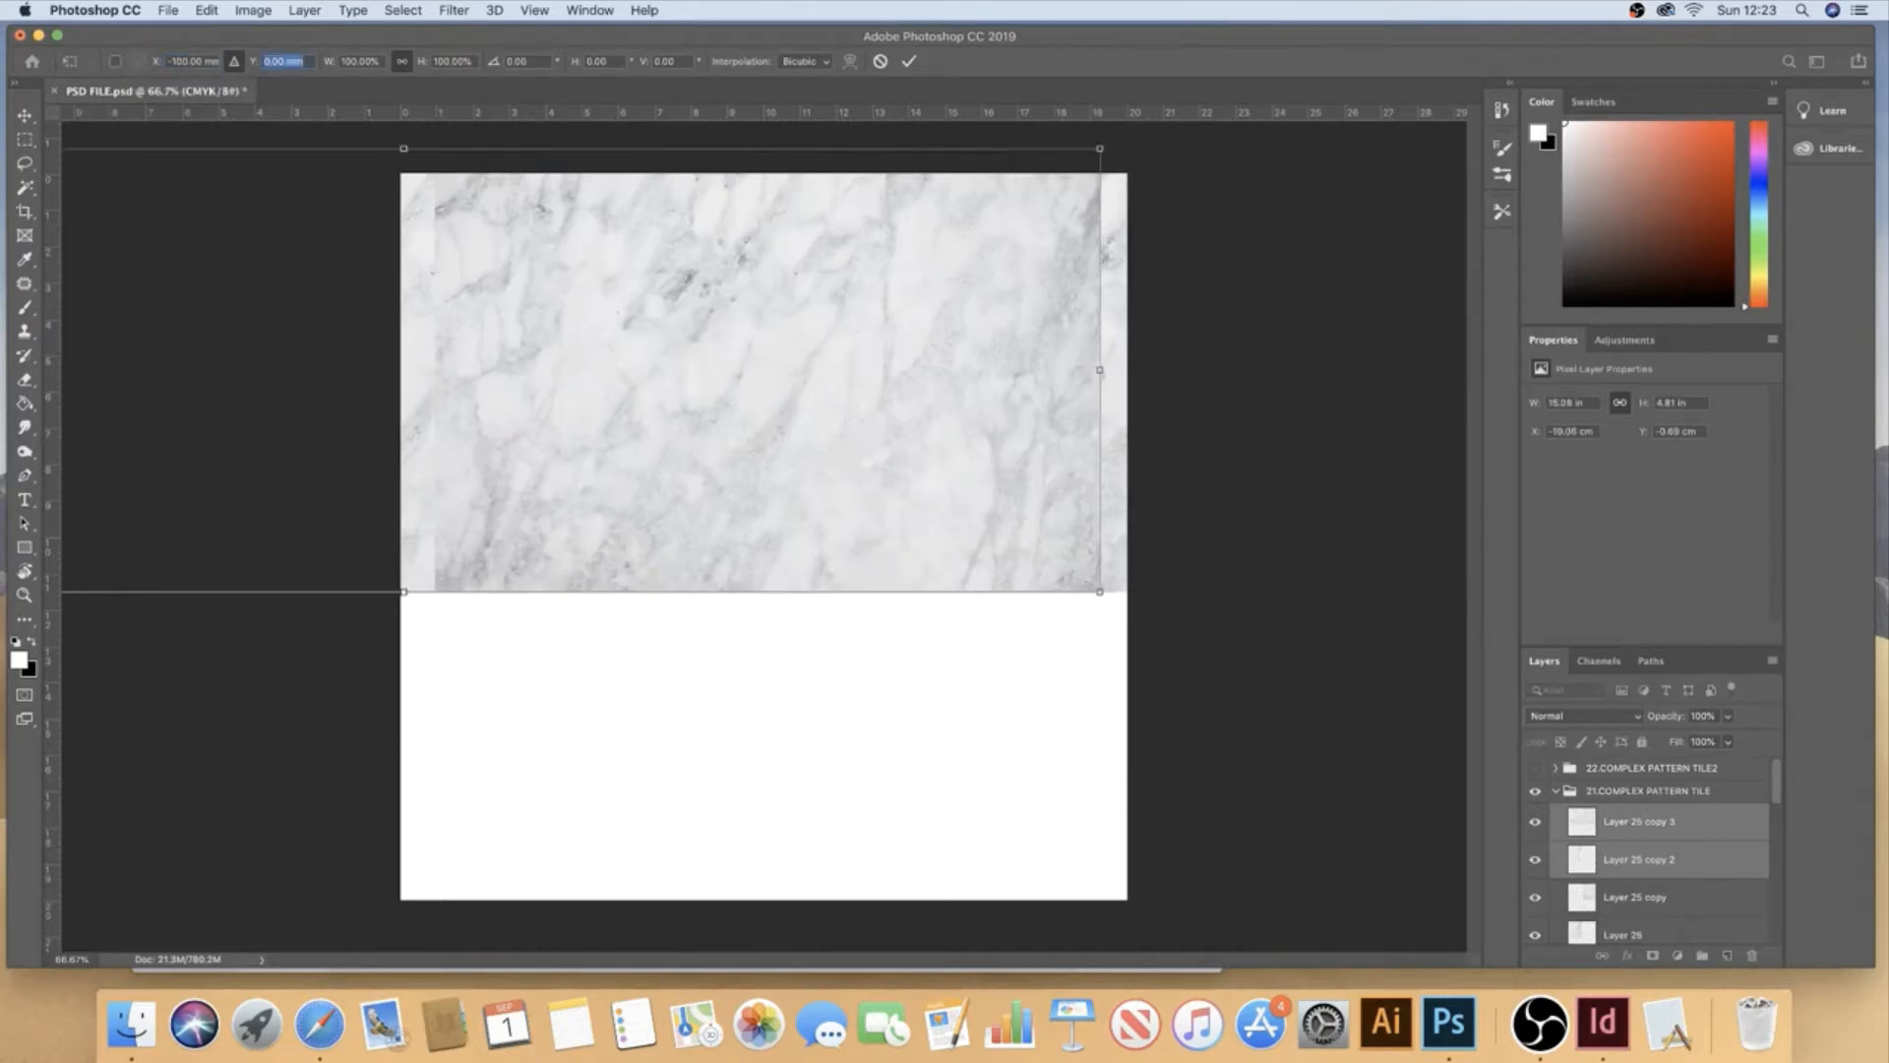
type("200")
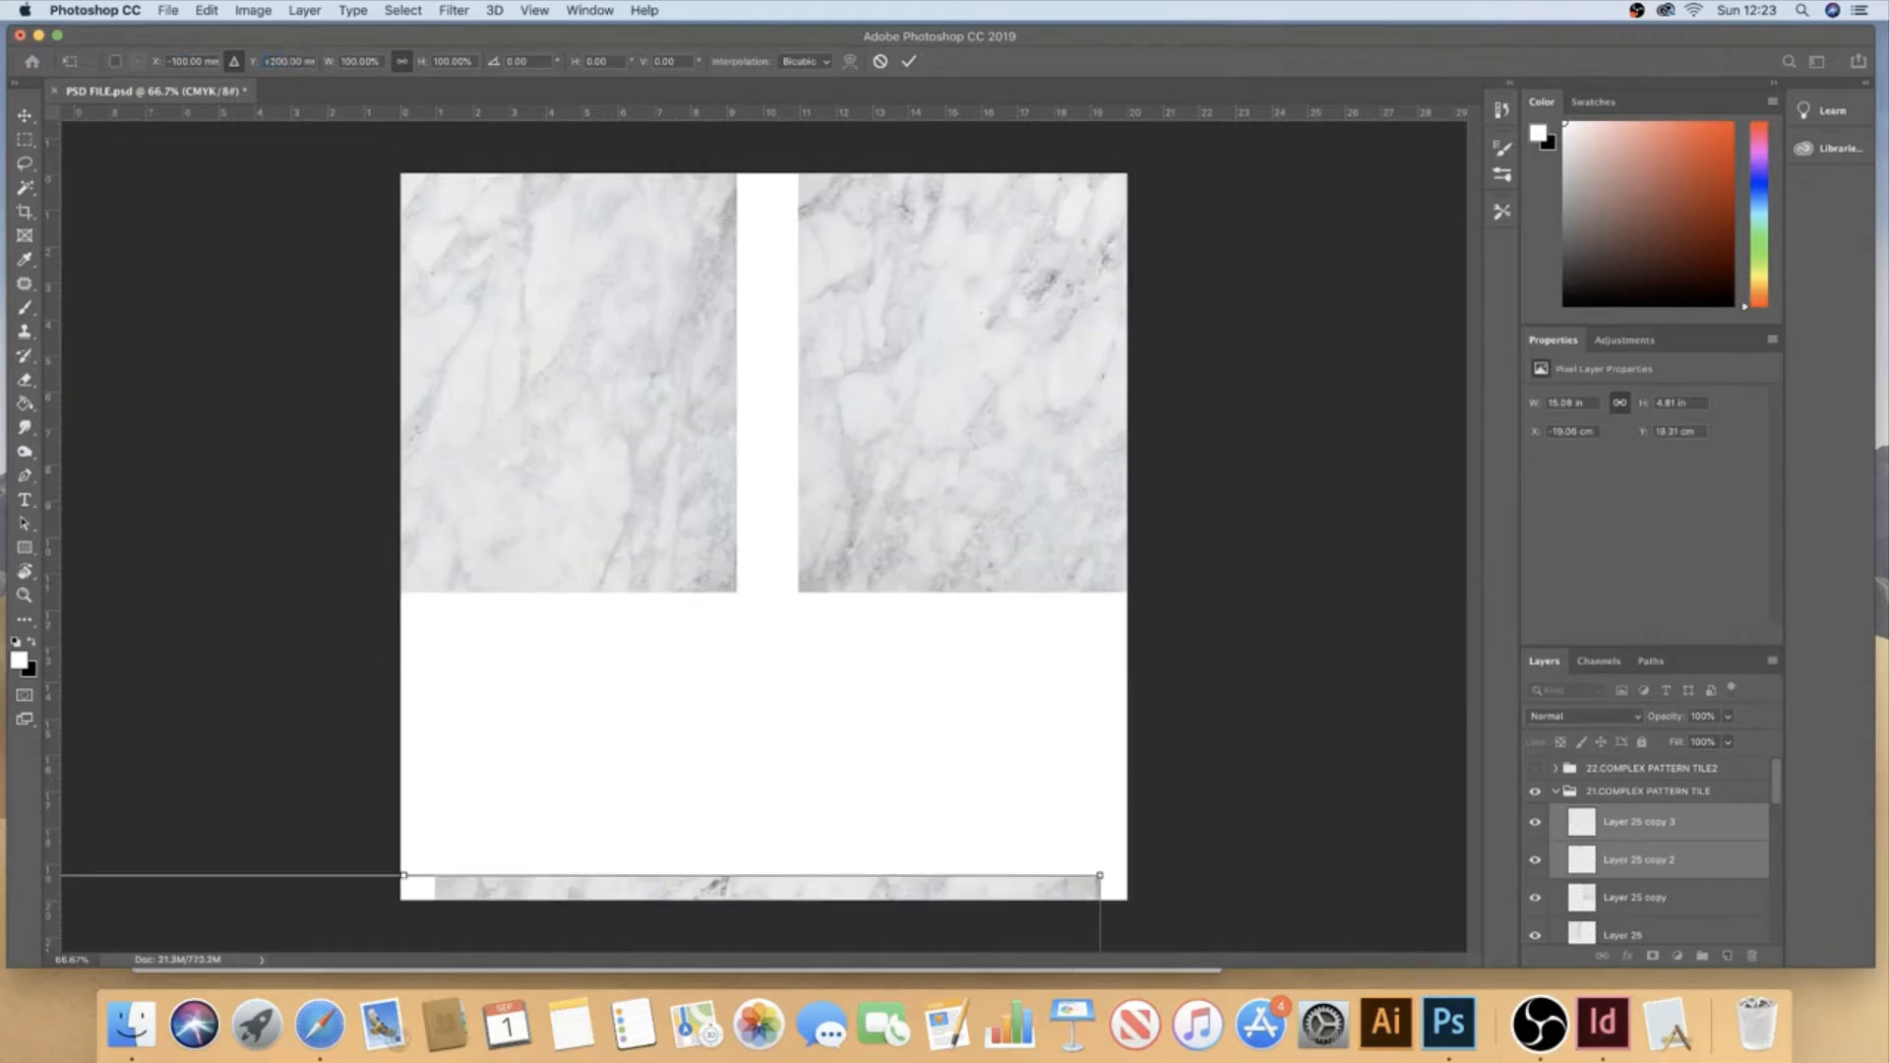
key("Return")
- Select all four marble layers and move them together up and to the right, leaving an open band across the canvas's middle
left_click(1677, 832)
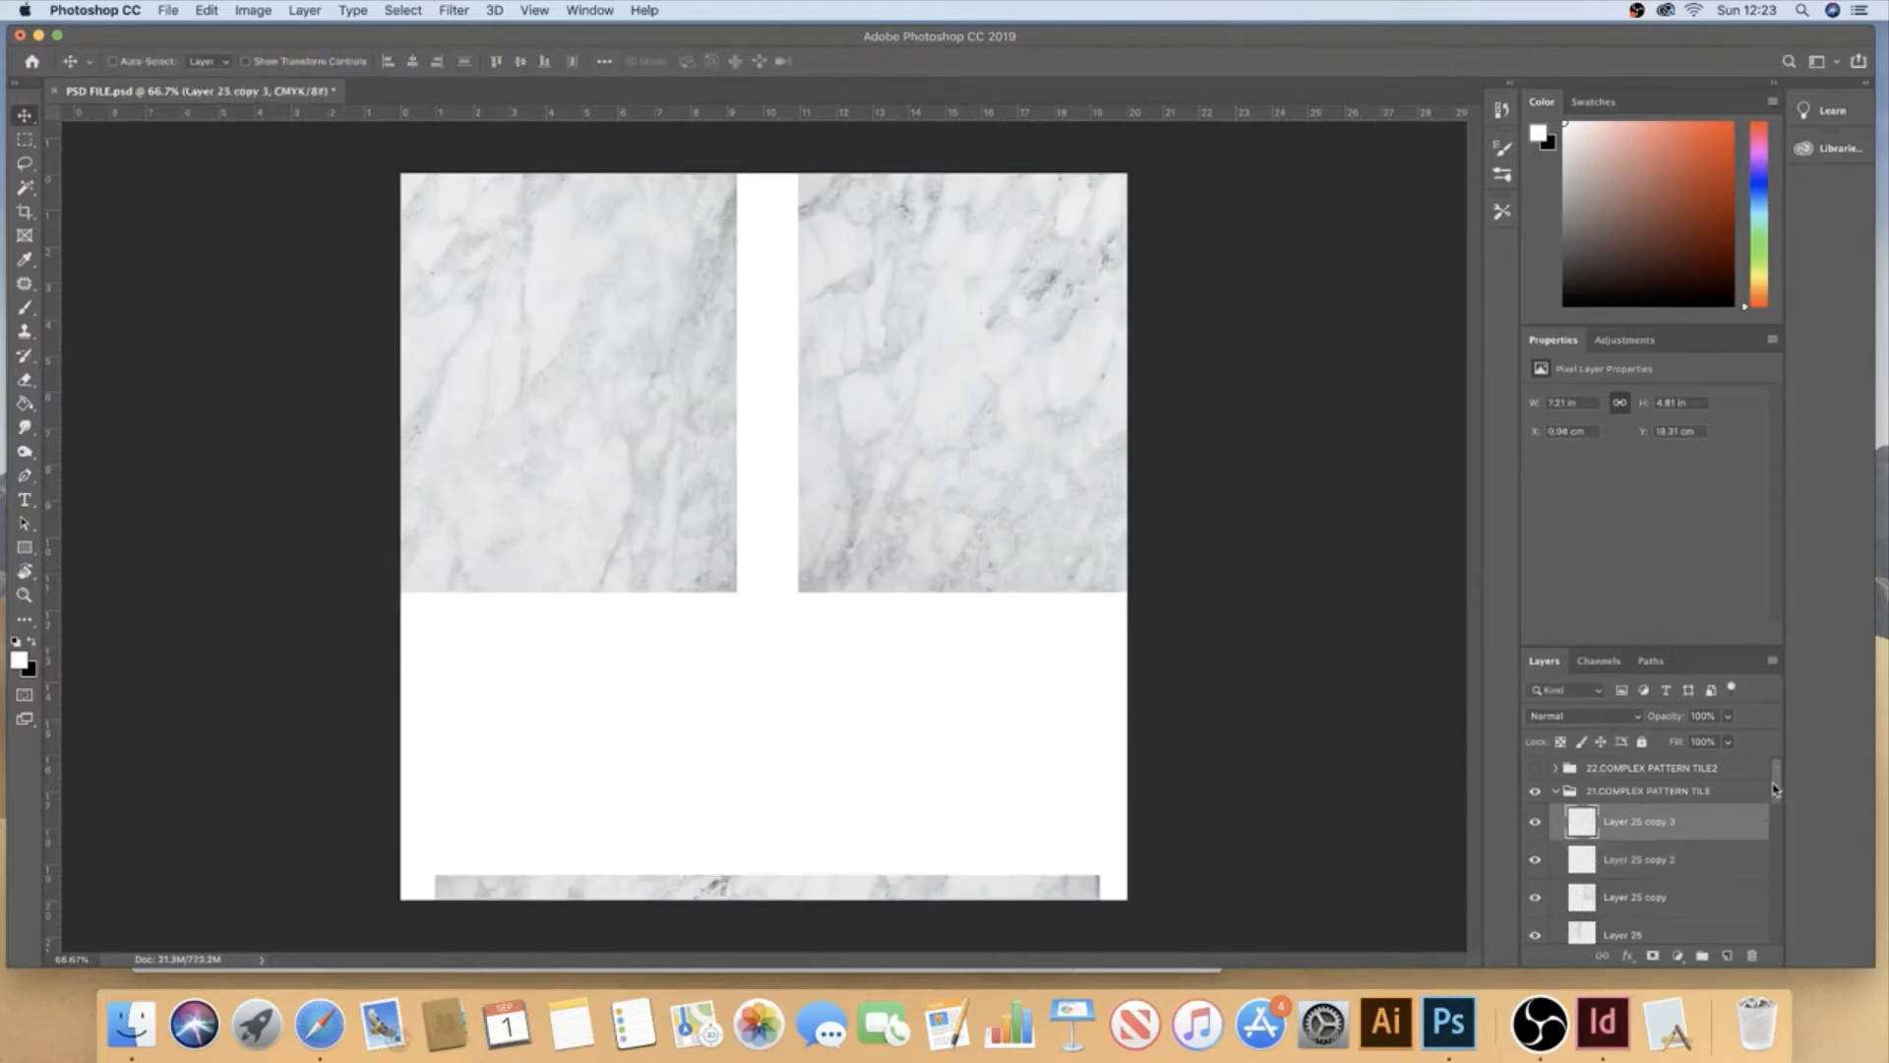
left_click_drag(1775, 788, 1778, 811)
left_click(1676, 842, "shift")
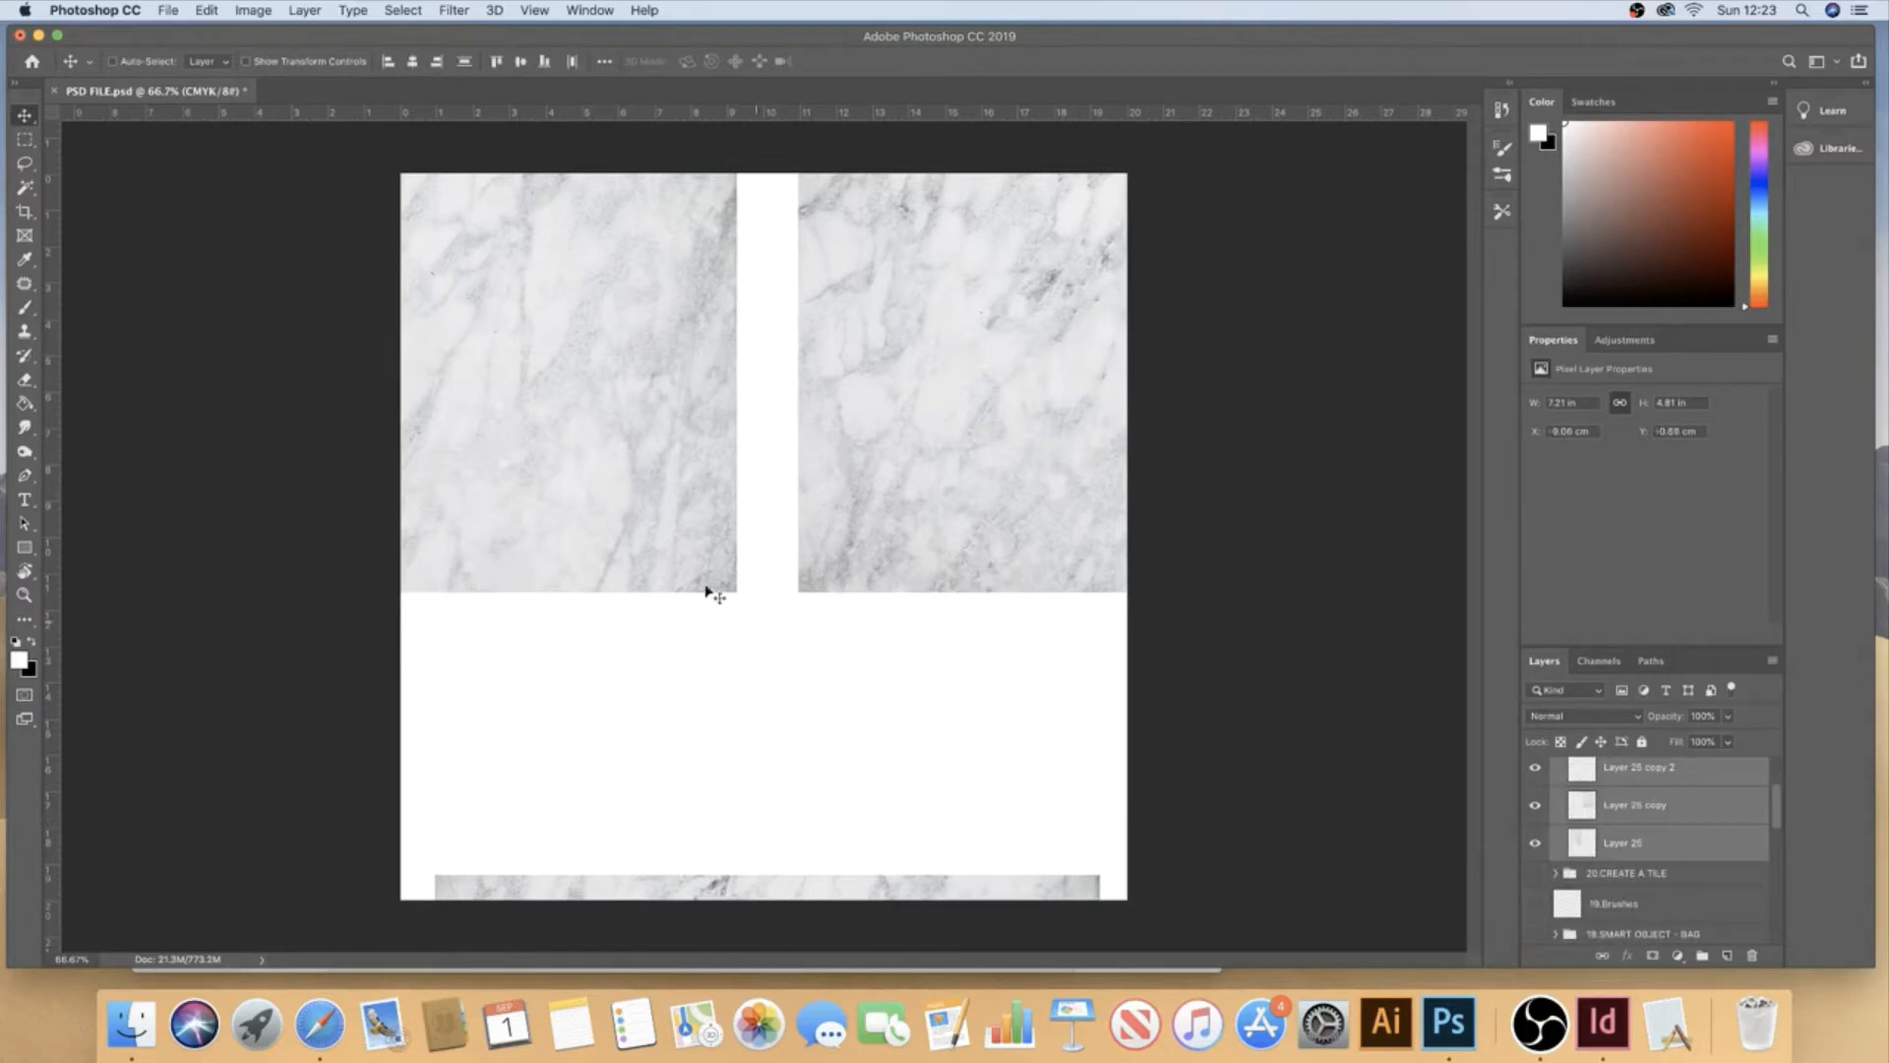
left_click_drag(895, 539, 1043, 353)
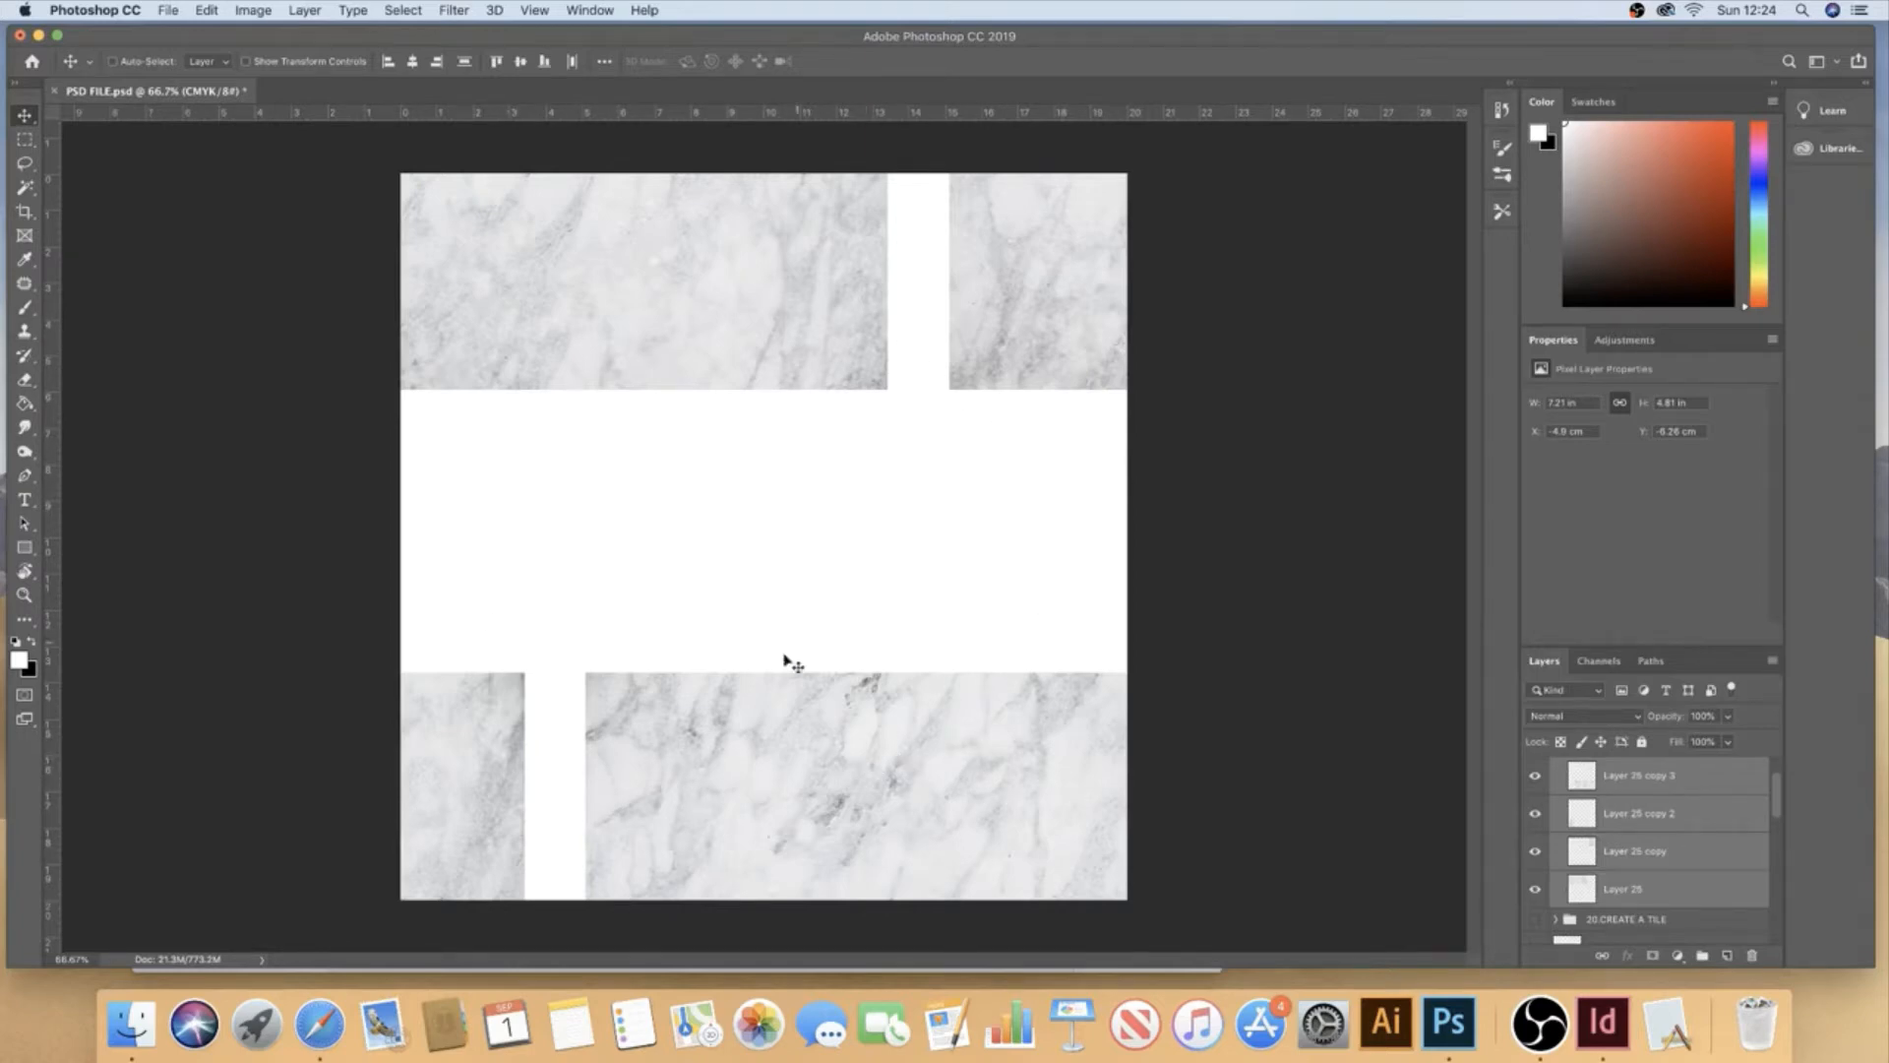
mouse_move(482, 743)
left_mouse_down()
mouse_move(507, 728)
mouse_move(528, 755)
mouse_move(502, 755)
left_mouse_up()
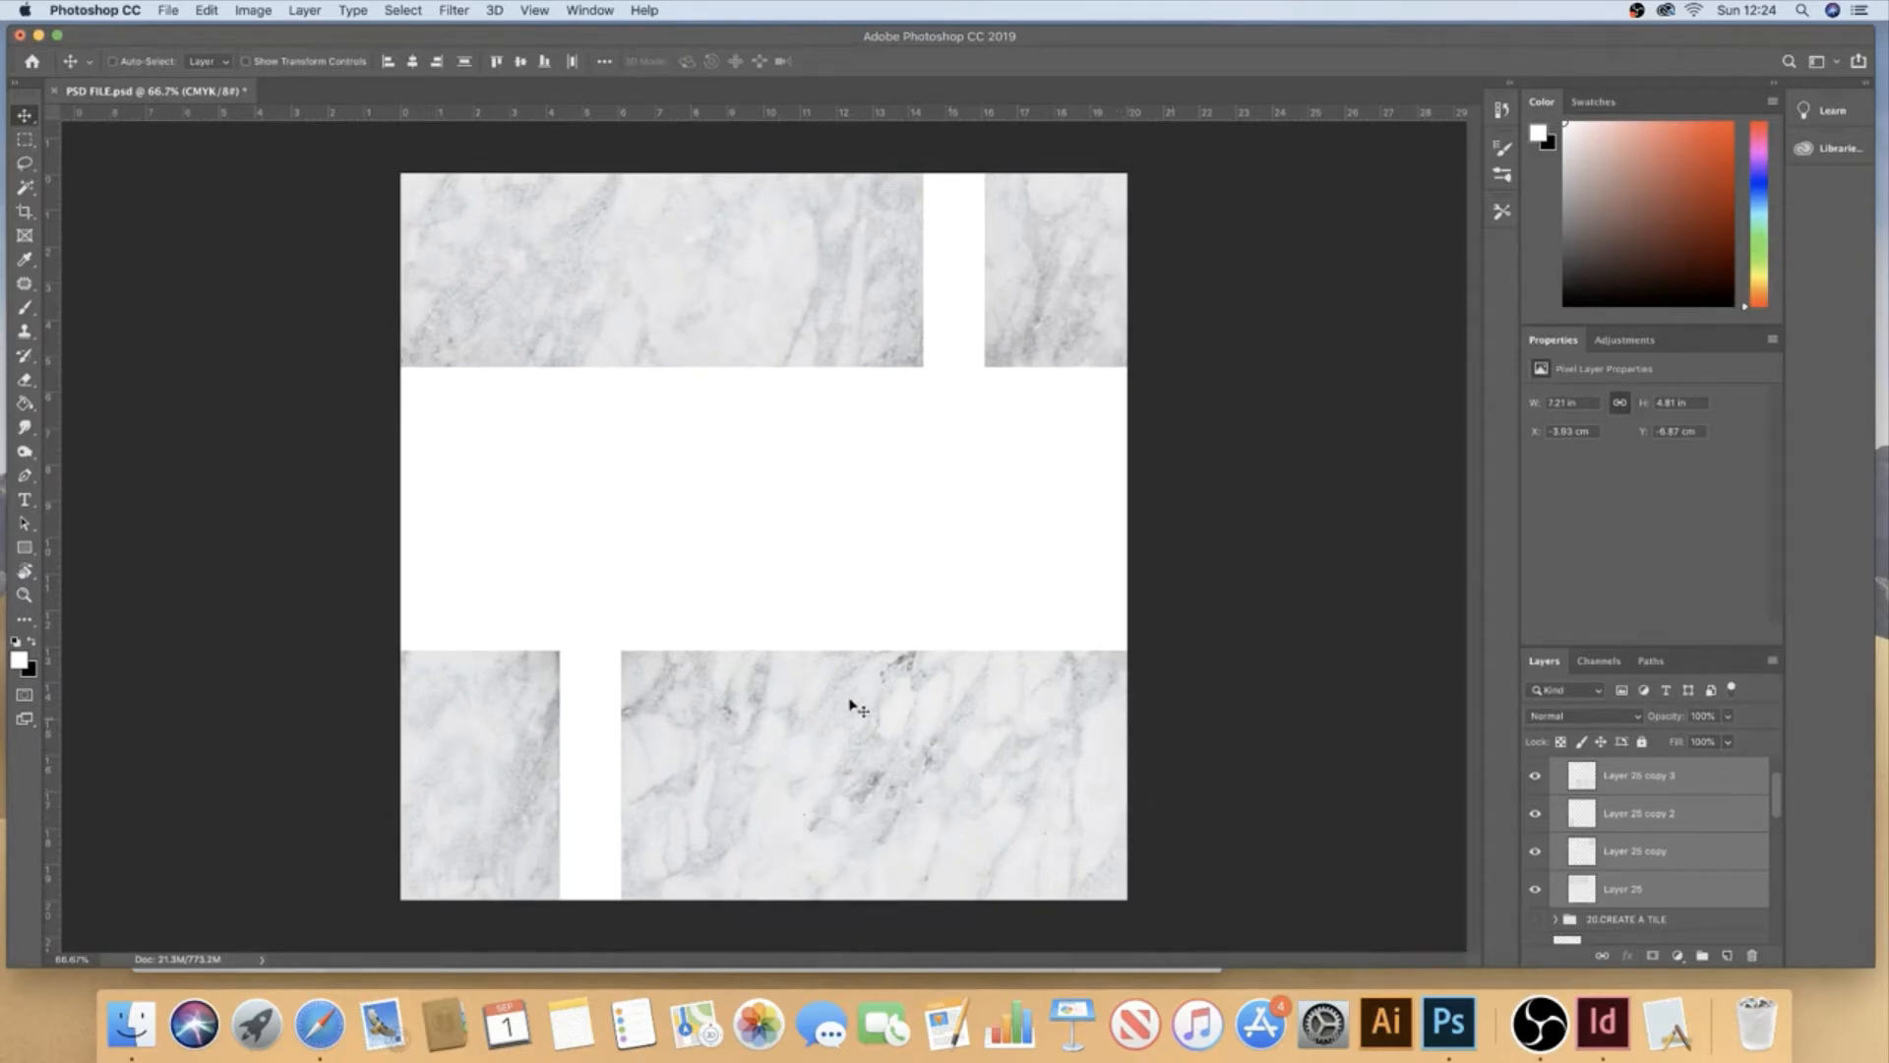
left_click_drag(977, 746, 999, 739)
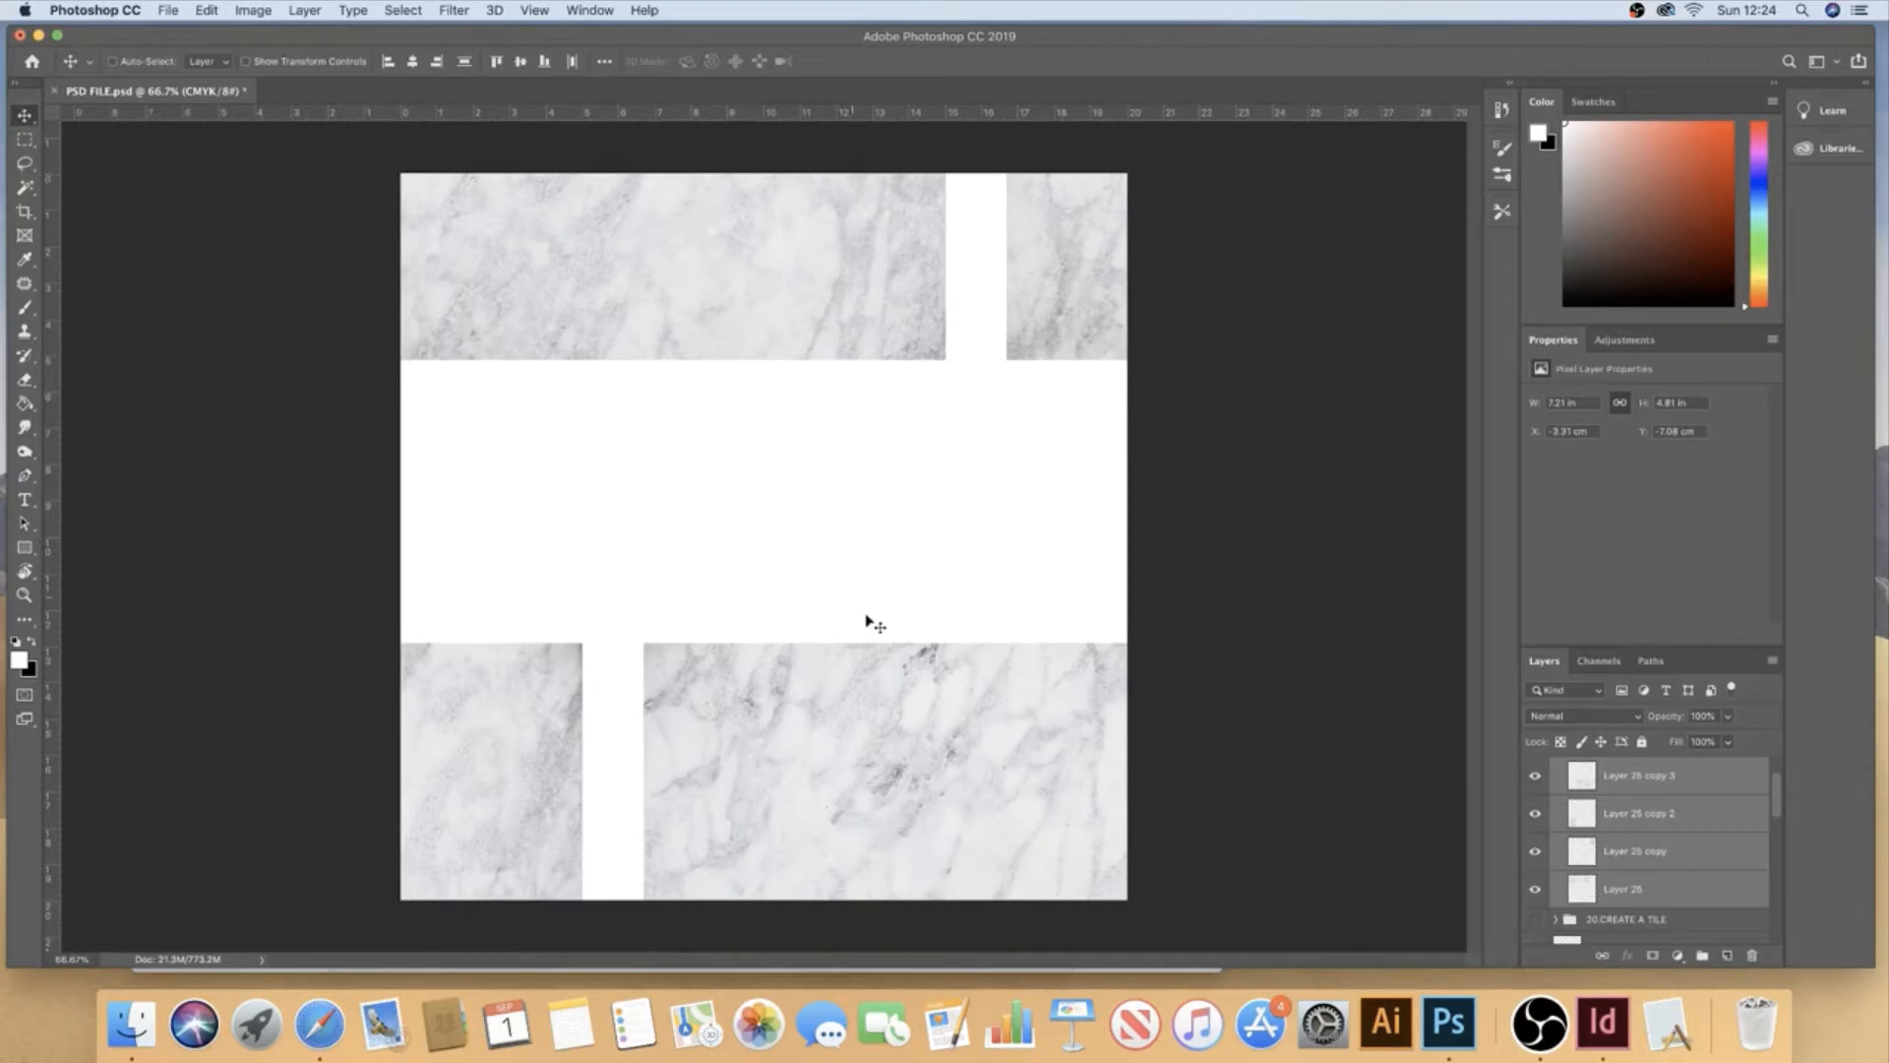
- Duplicate Layer 25 copy, place it over the empty middle band's left part, and send it below the other marble layers in the group
left_click(1674, 852)
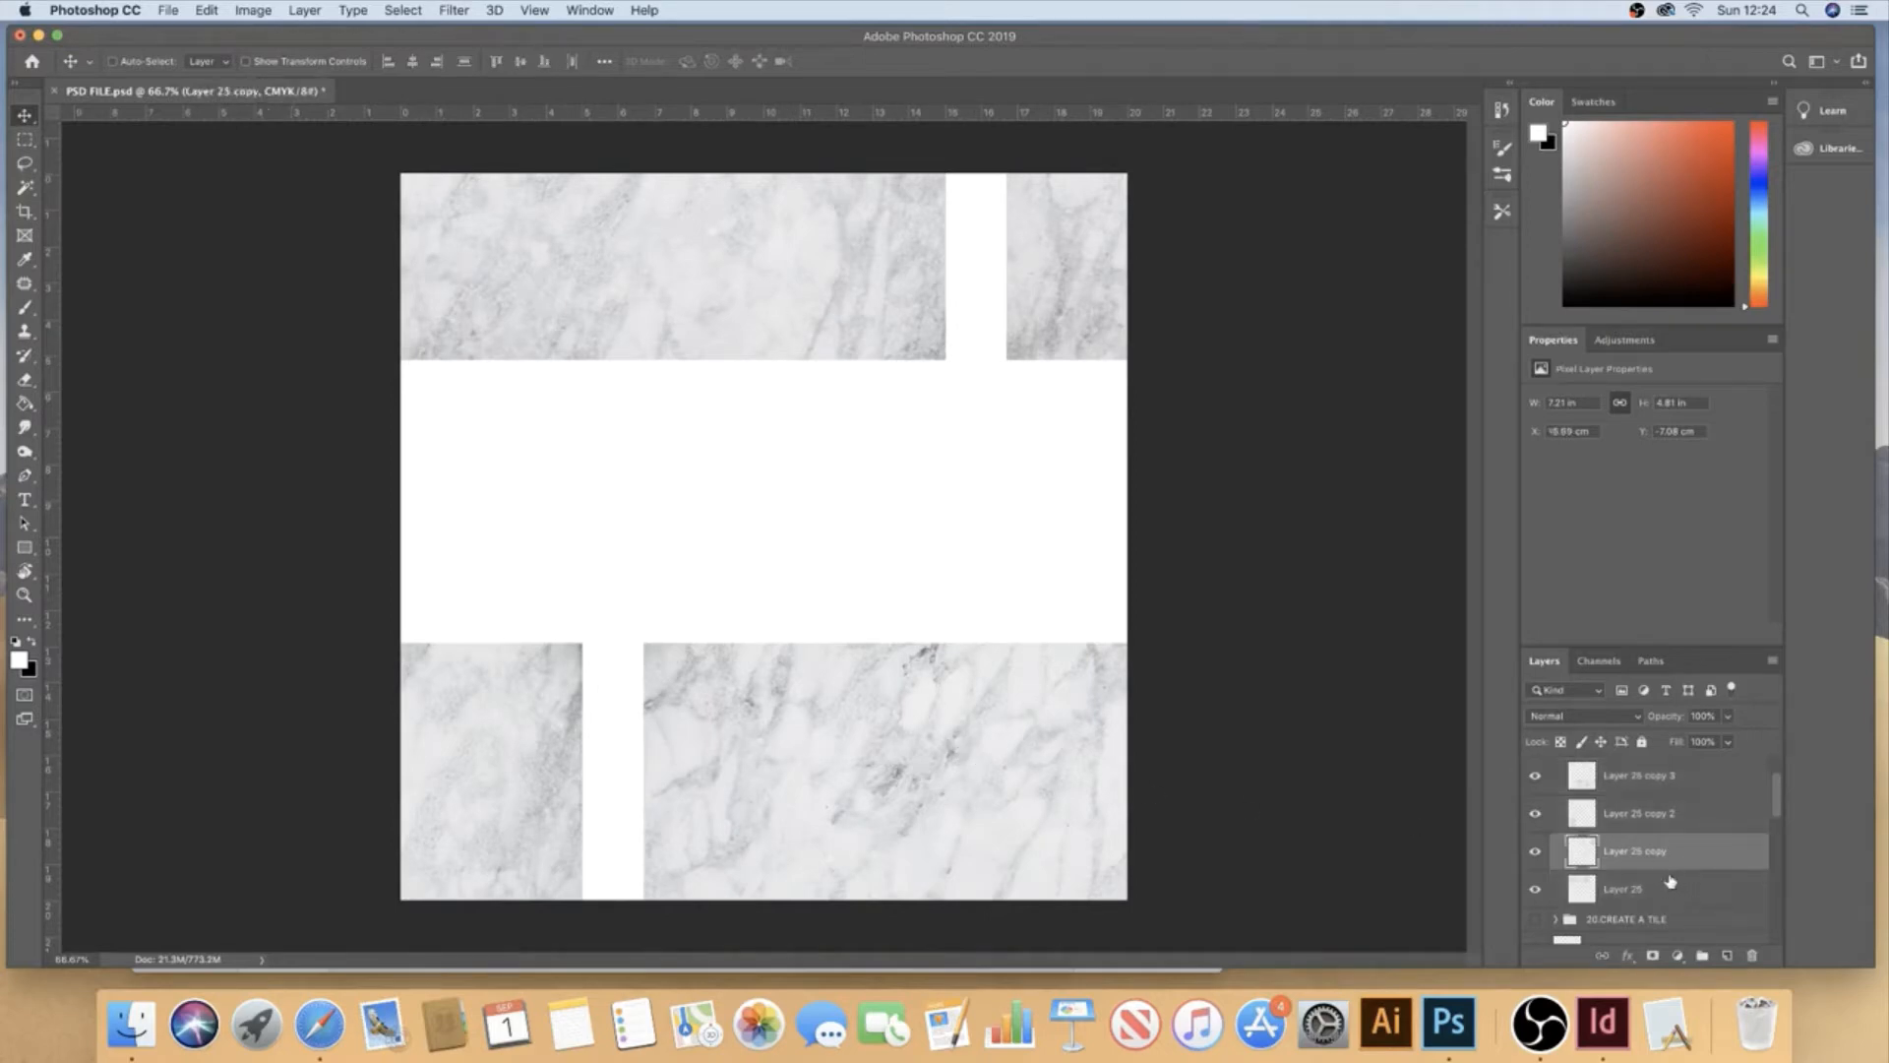
key("super+j")
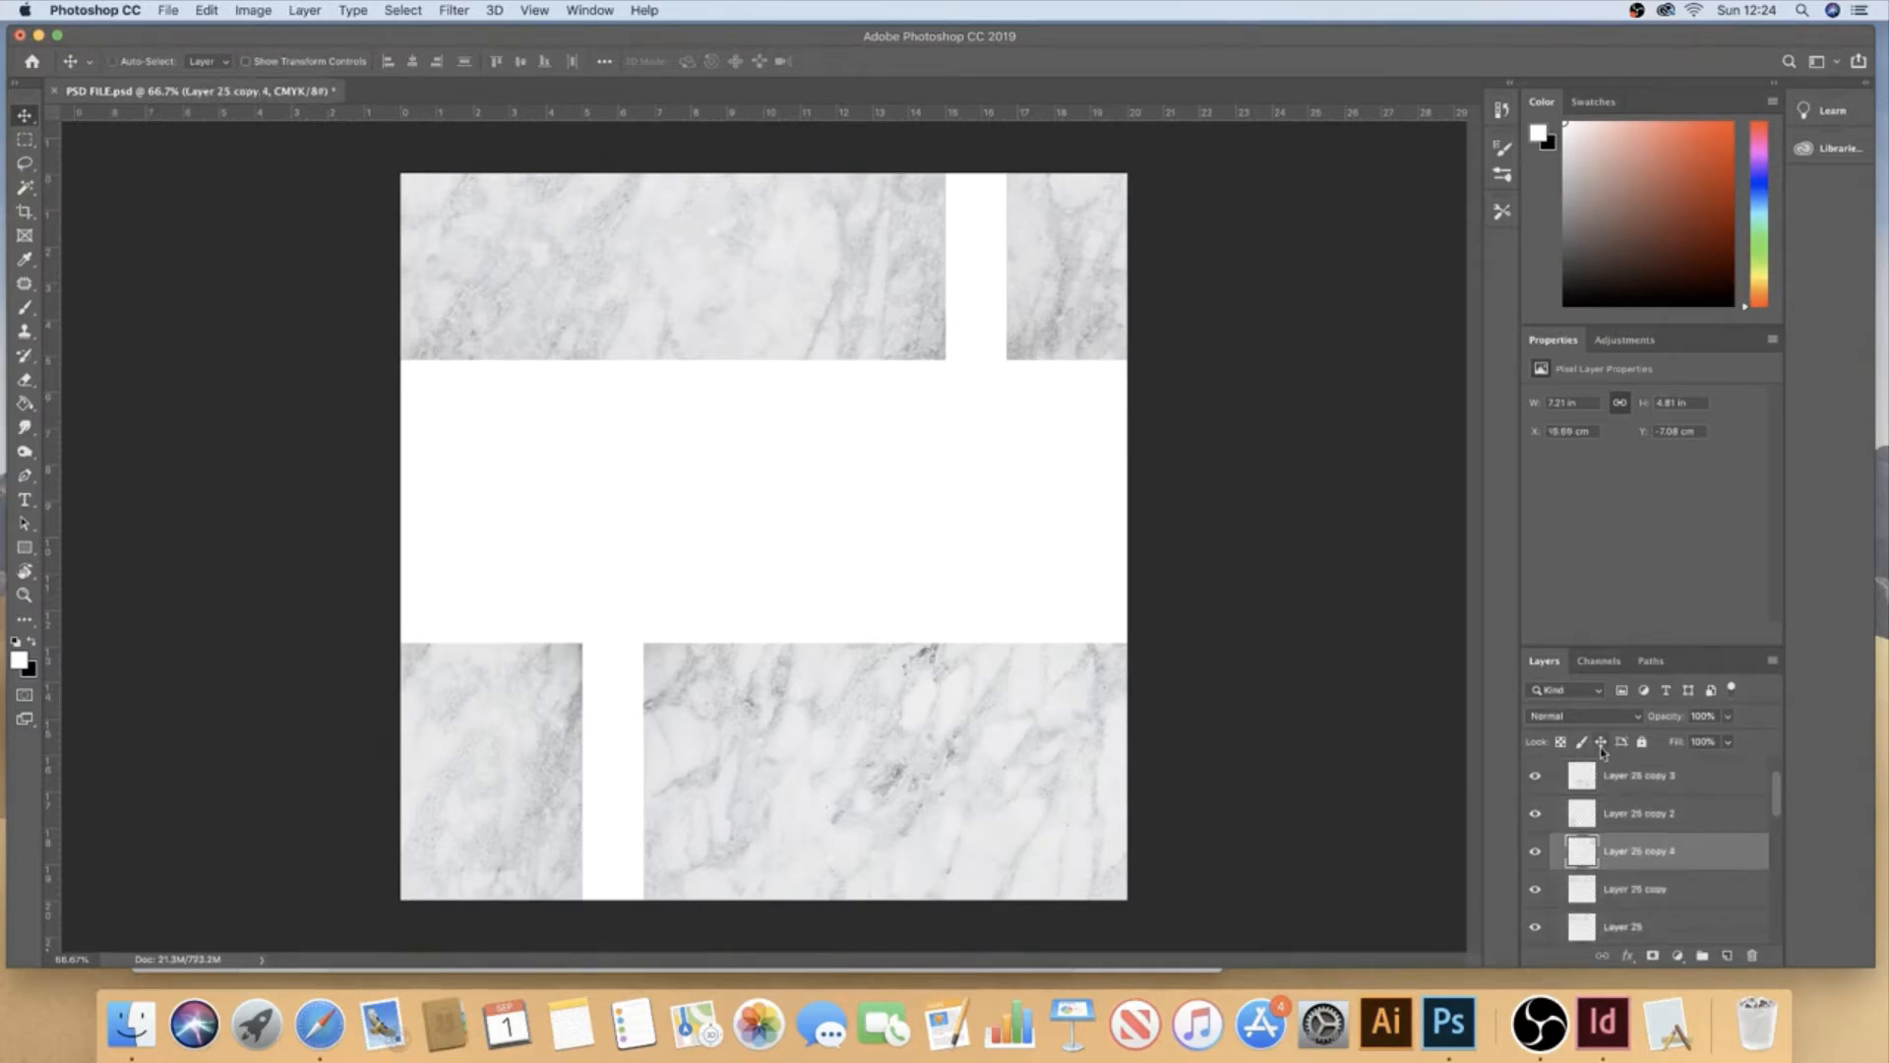
left_click_drag(970, 784, 809, 501)
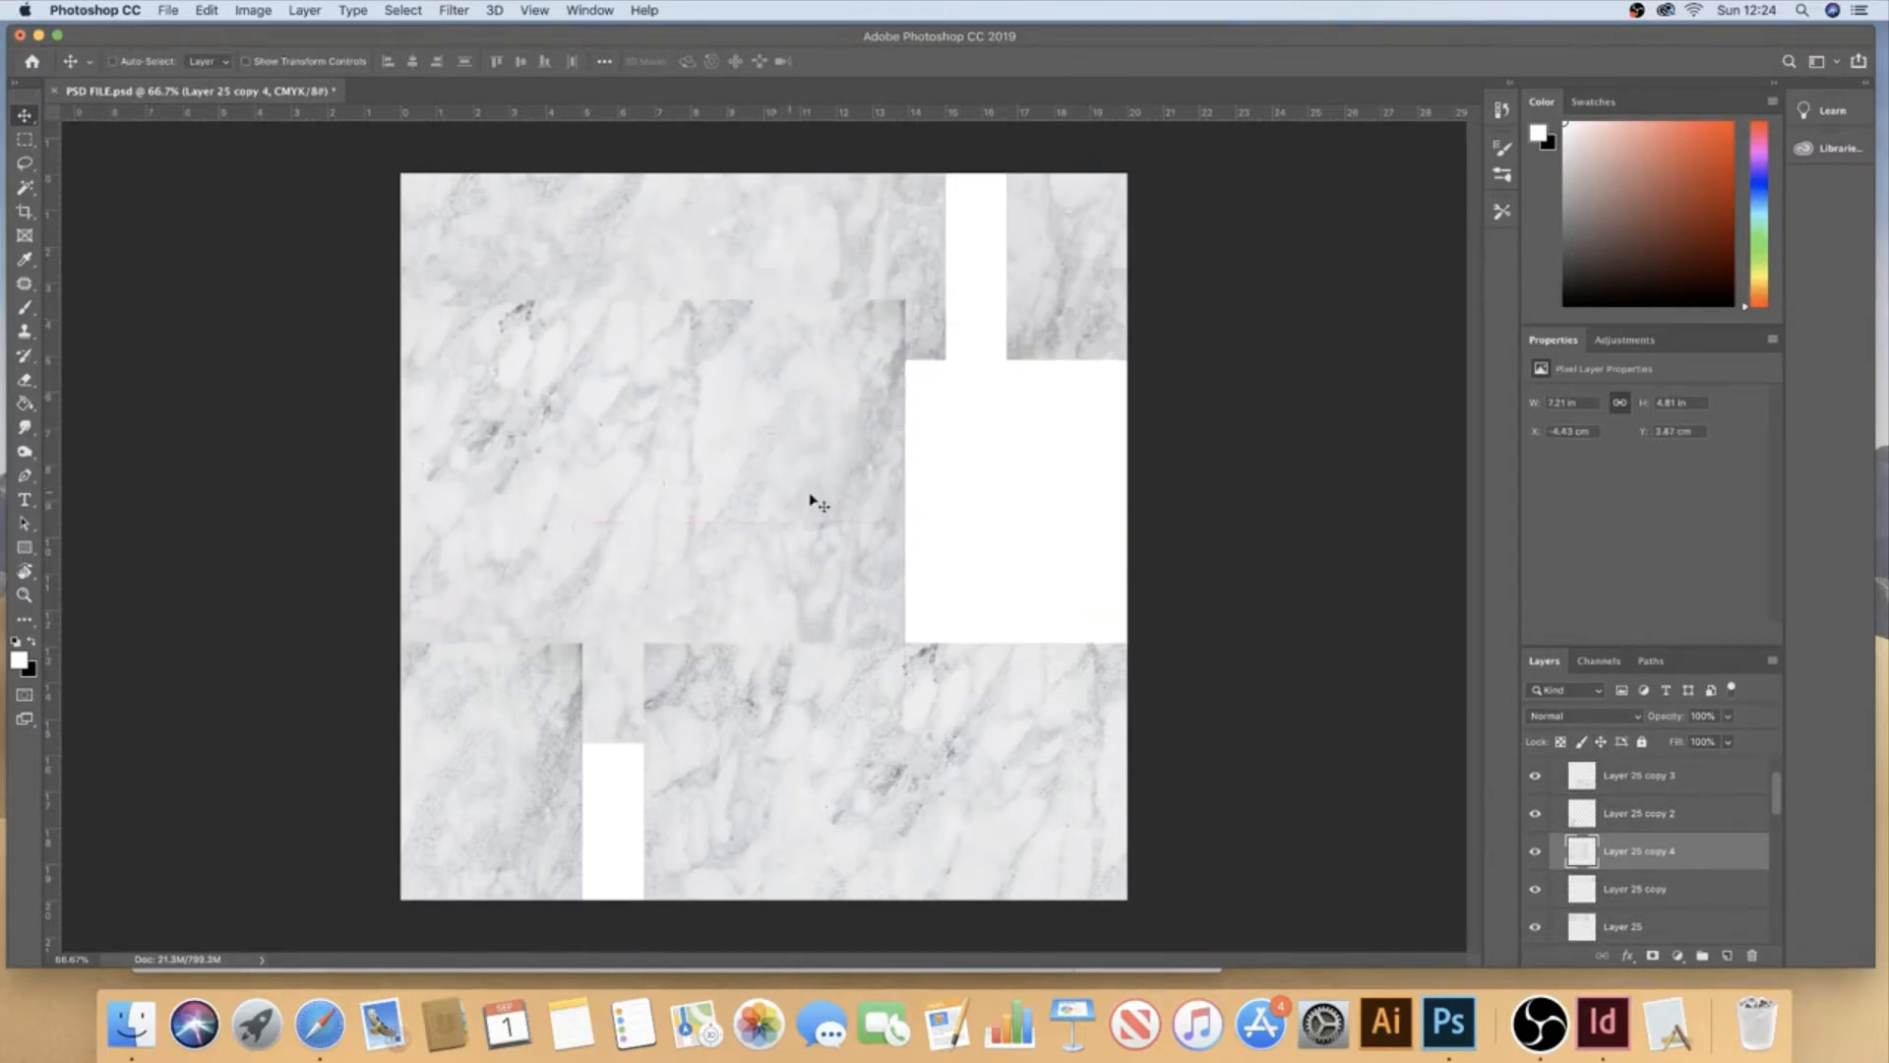
left_click_drag(1663, 852, 1626, 879)
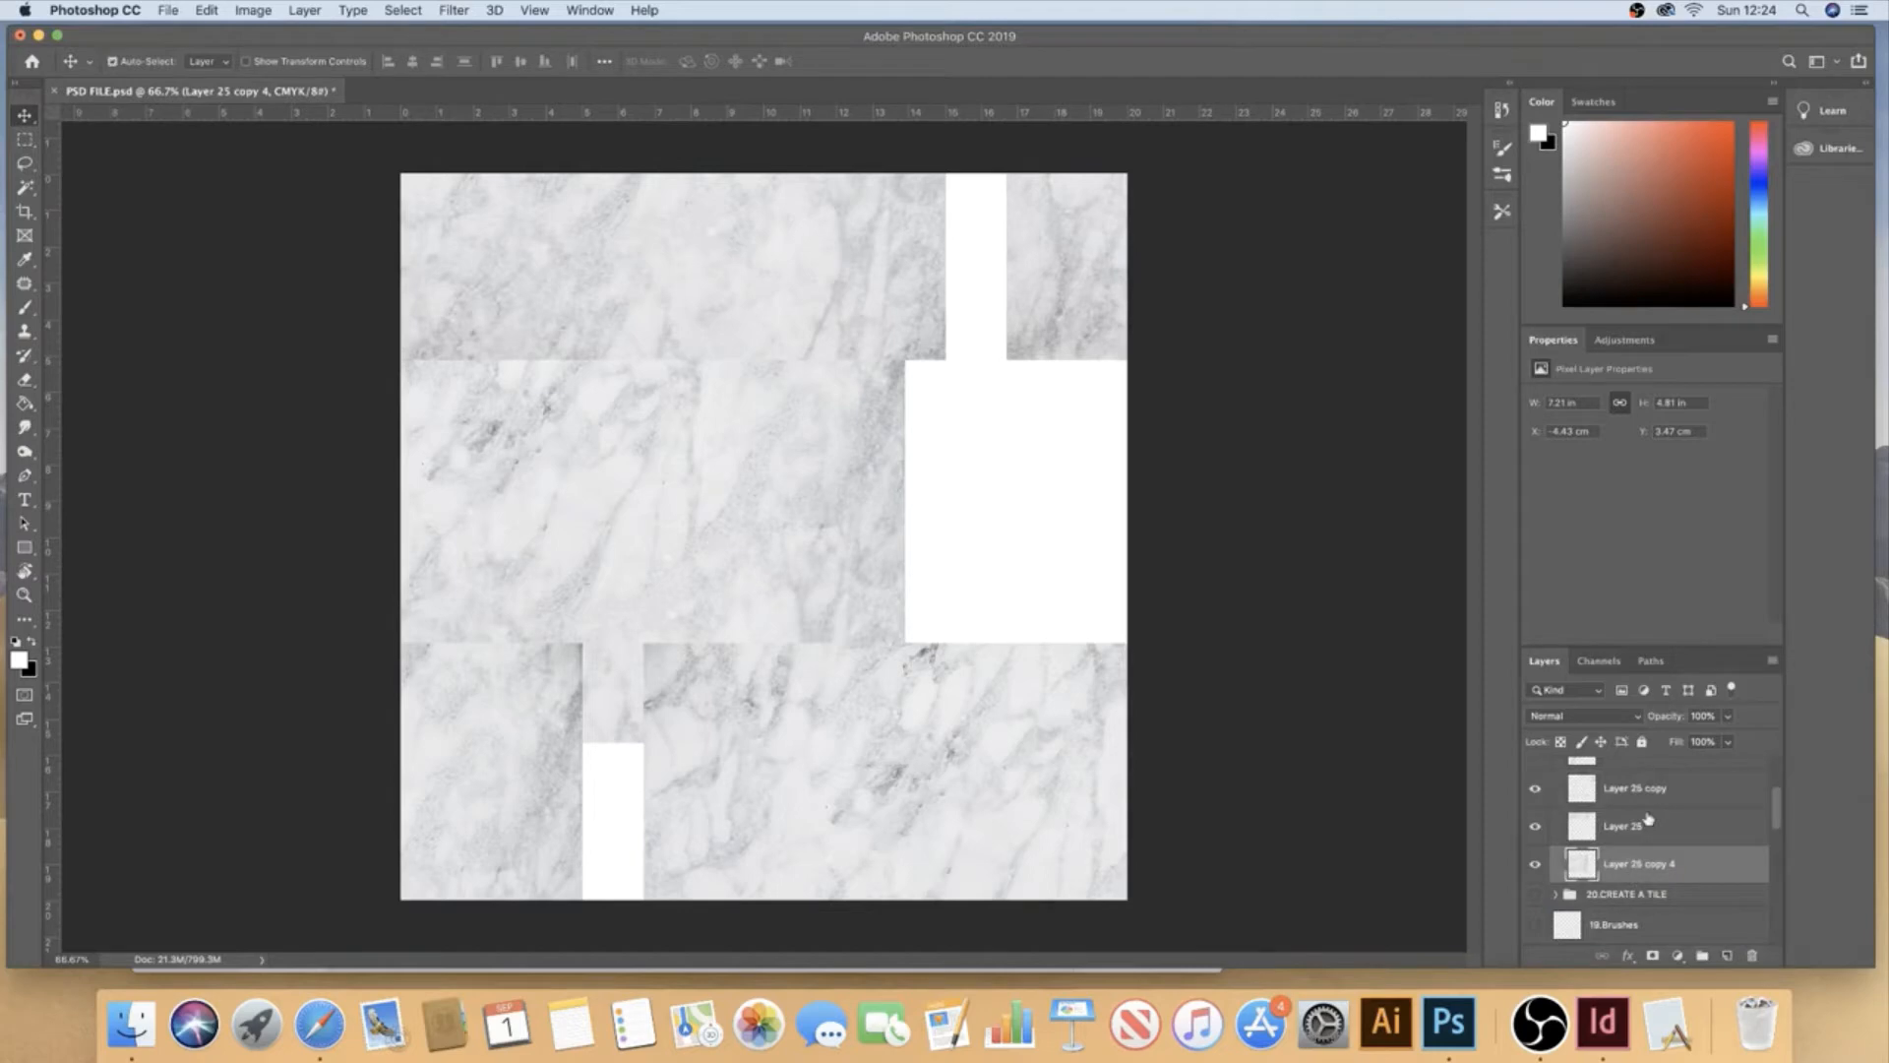
- Duplicate the middle marble layer and offset the copy 200 mm horizontally
key("super+j")
key("super+t")
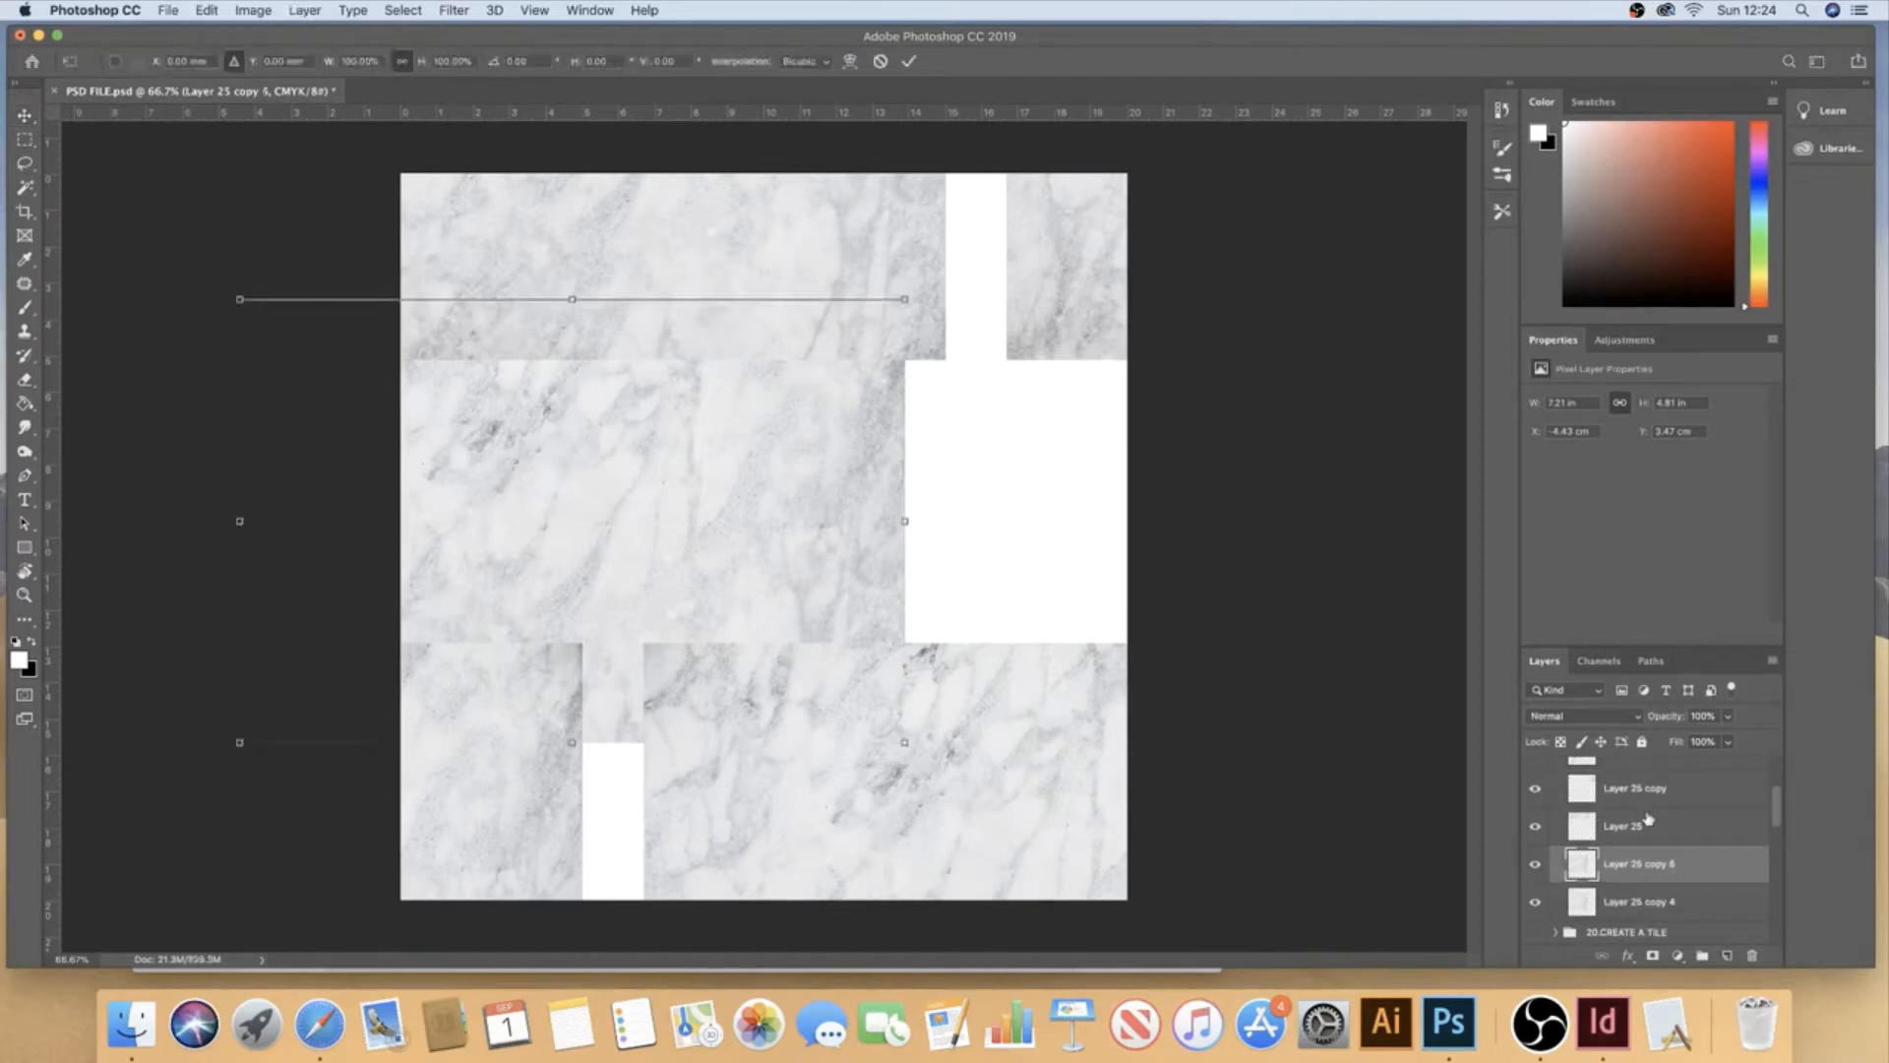
left_click(188, 63)
type("200")
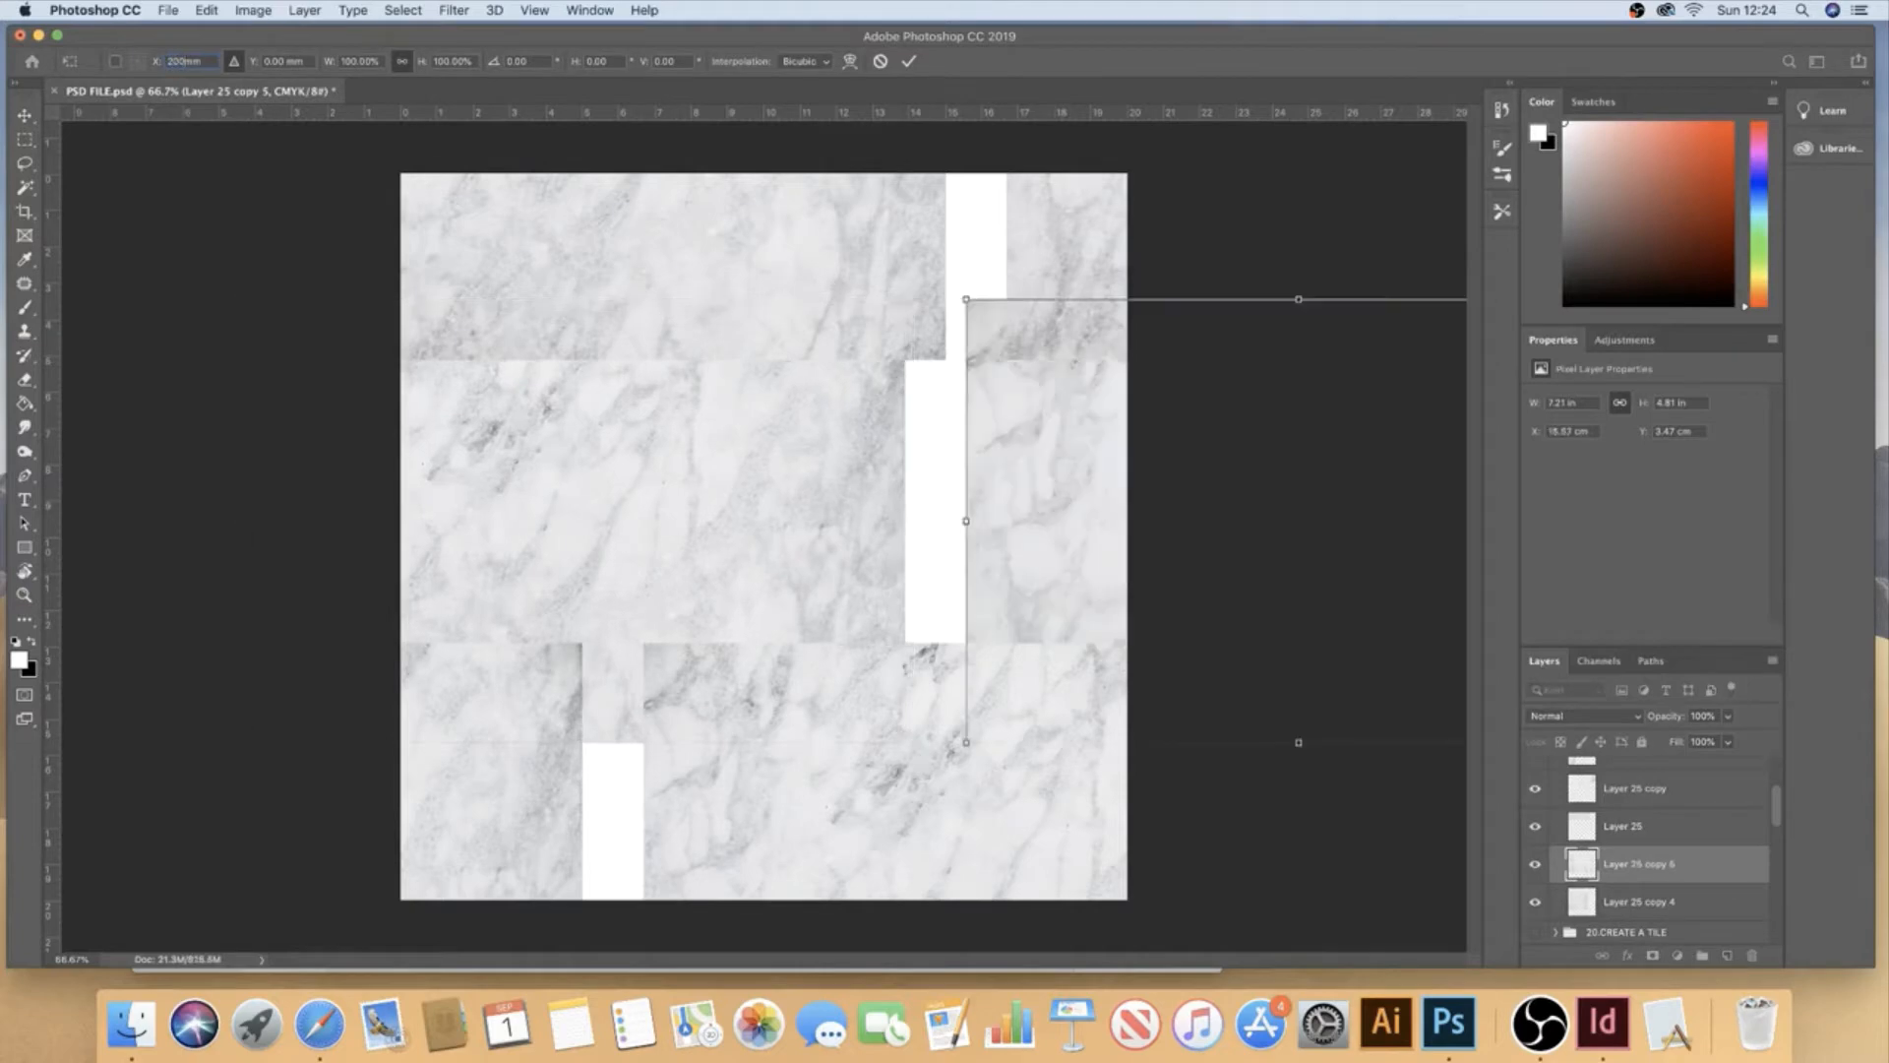
key("Return")
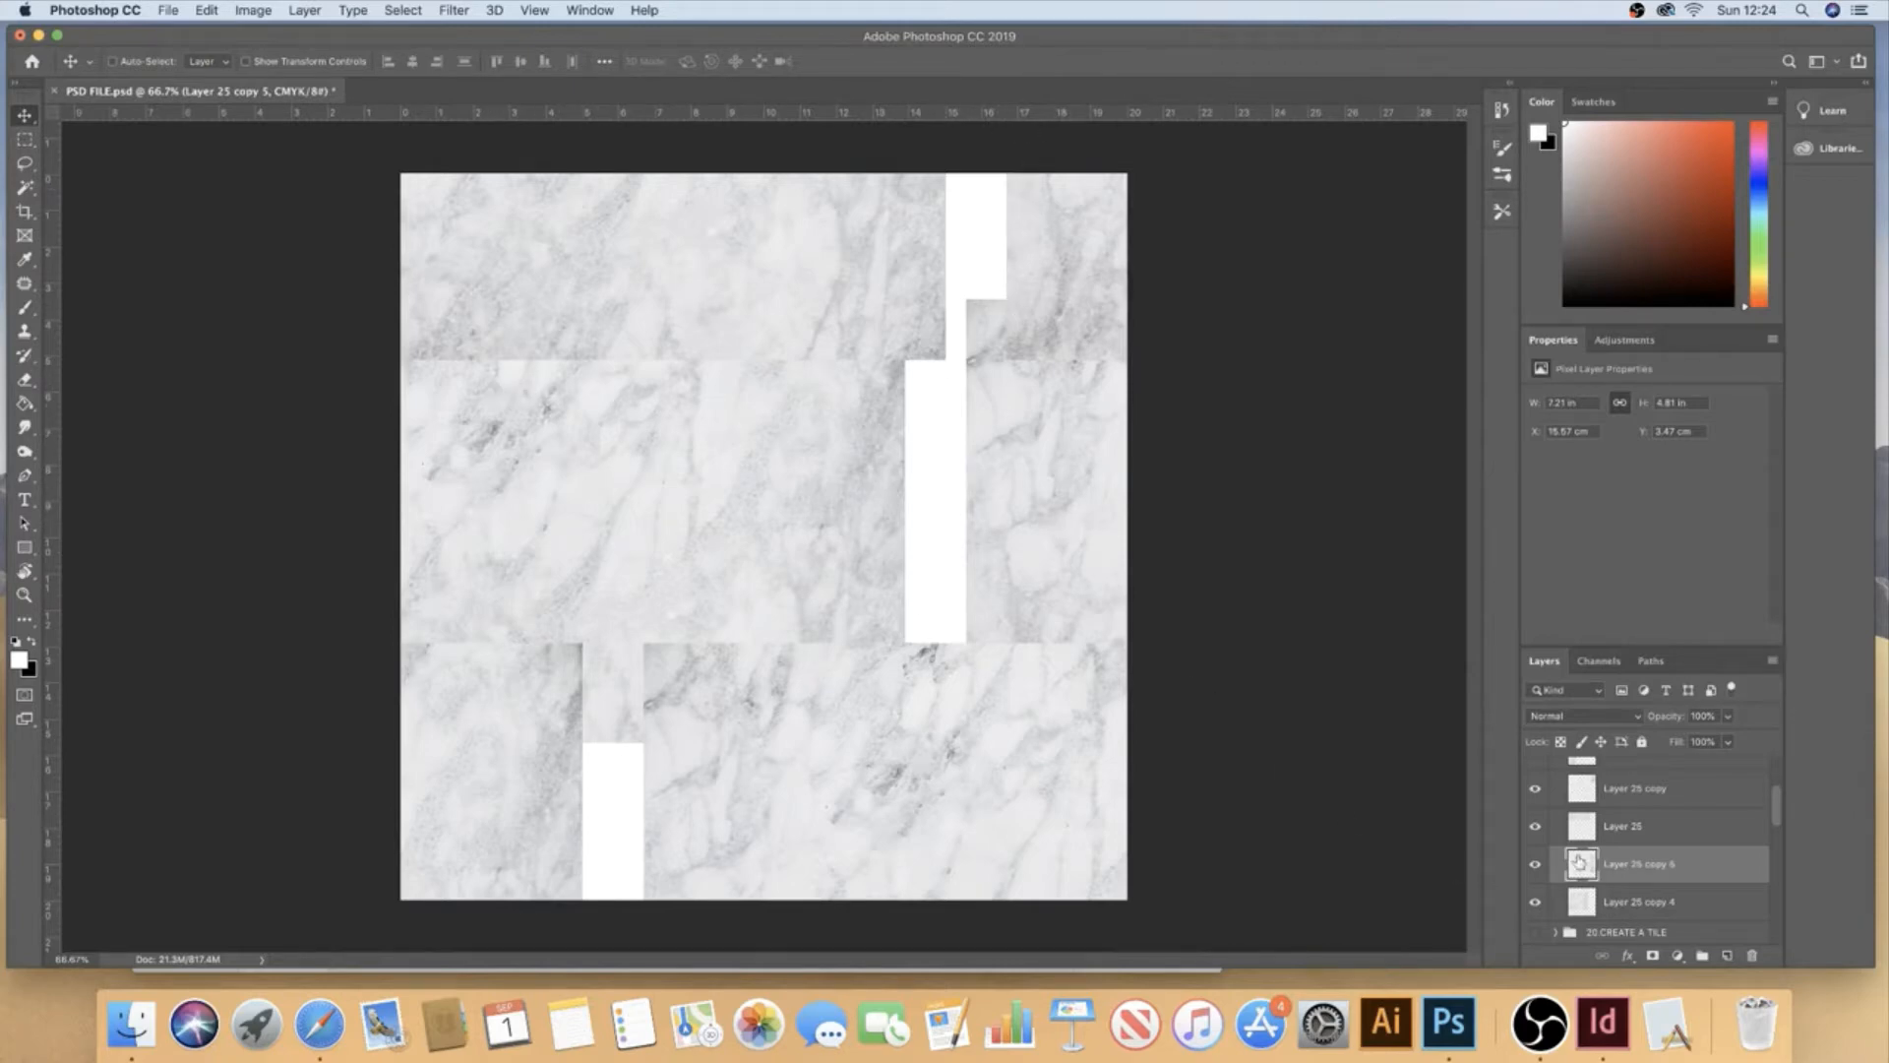
- Copy a rectangular patch of Layer 25 copy 4 to a new layer and place it over the gap in the bottom marble row
key("m")
left_click_drag(646, 365, 827, 639)
key("v")
key("ctrl+j")
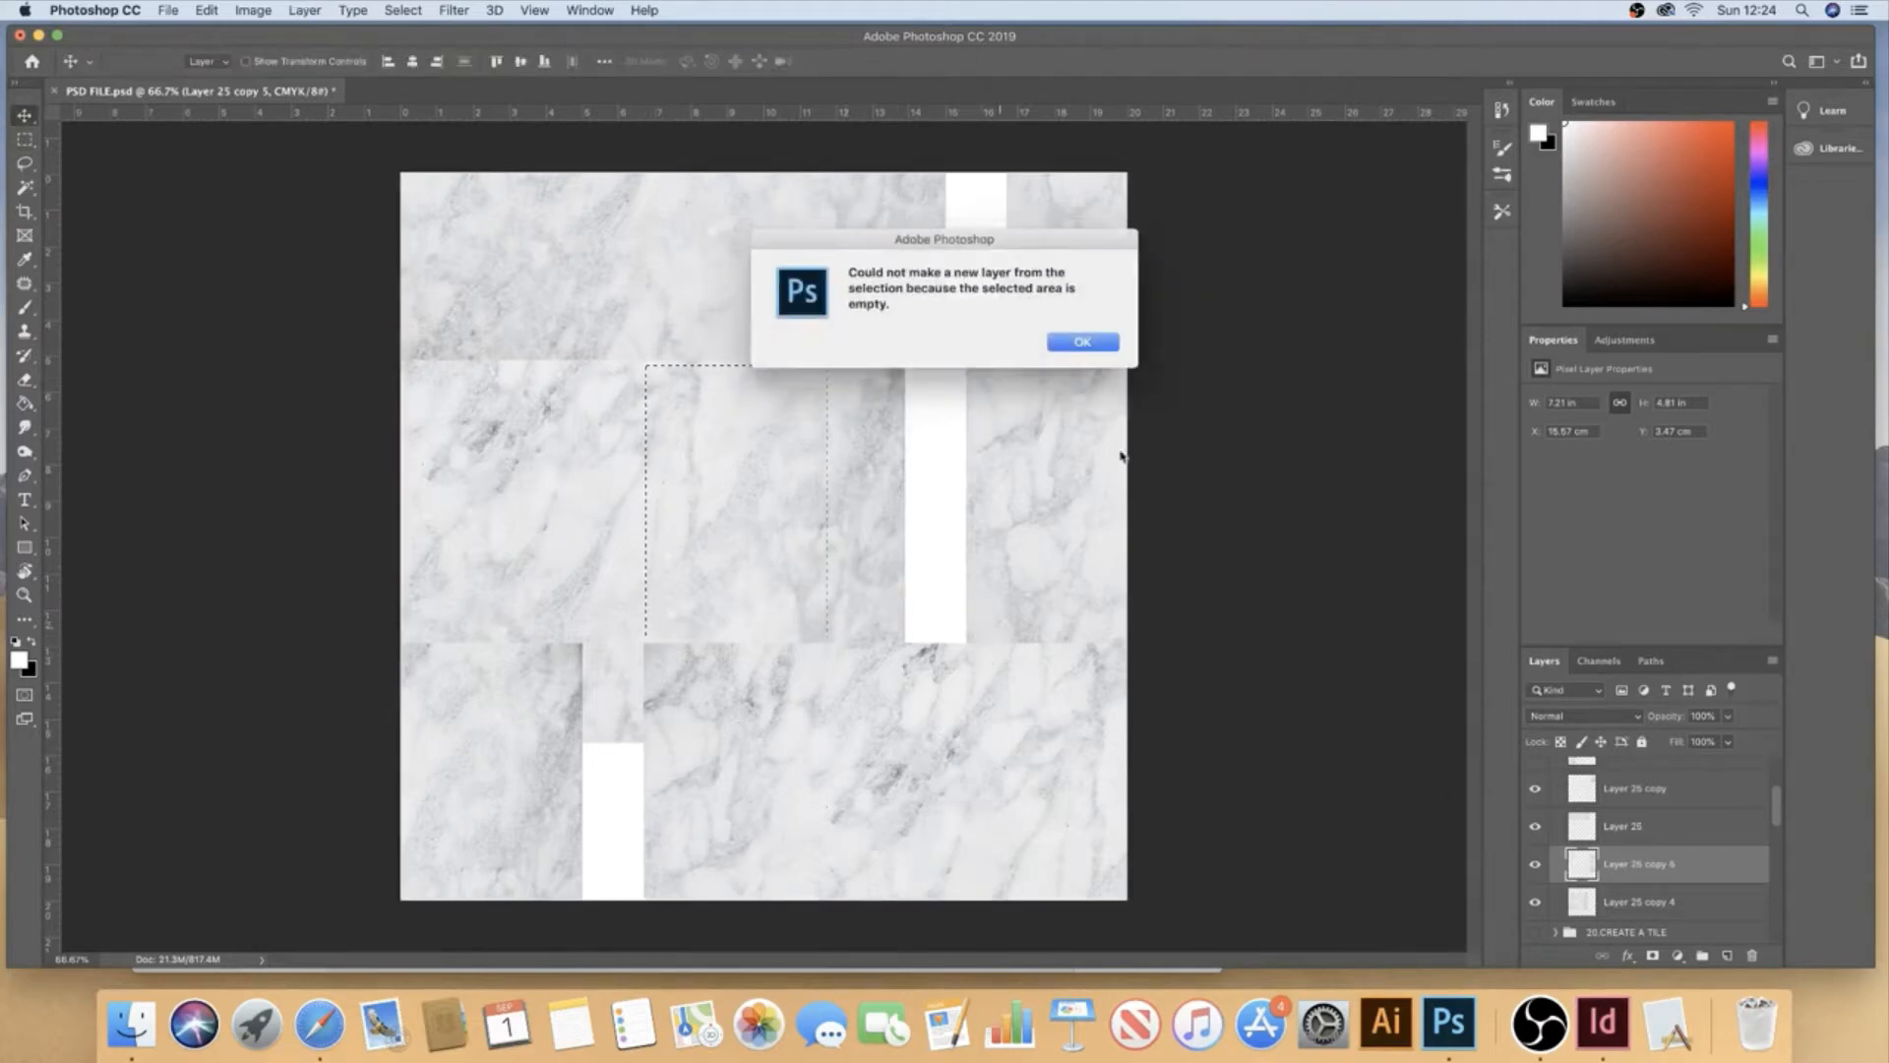
left_click(1094, 349)
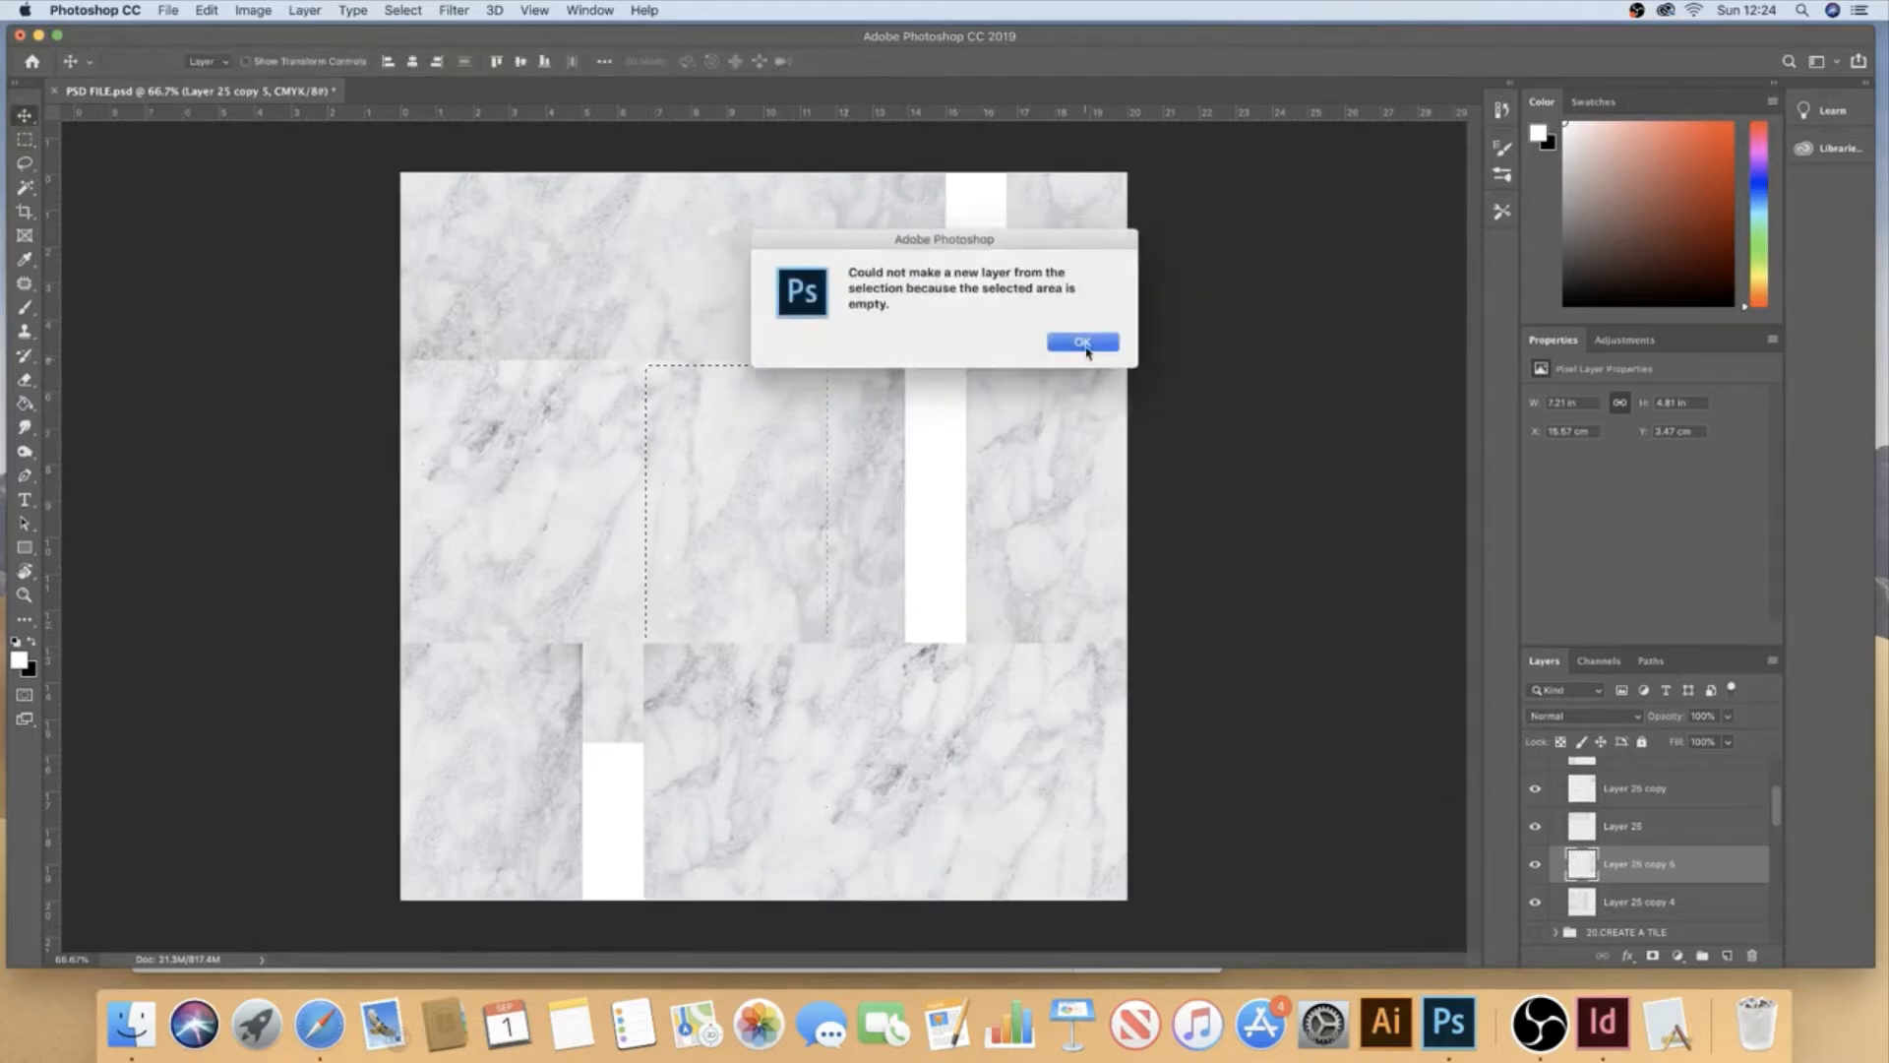
left_click(1563, 903)
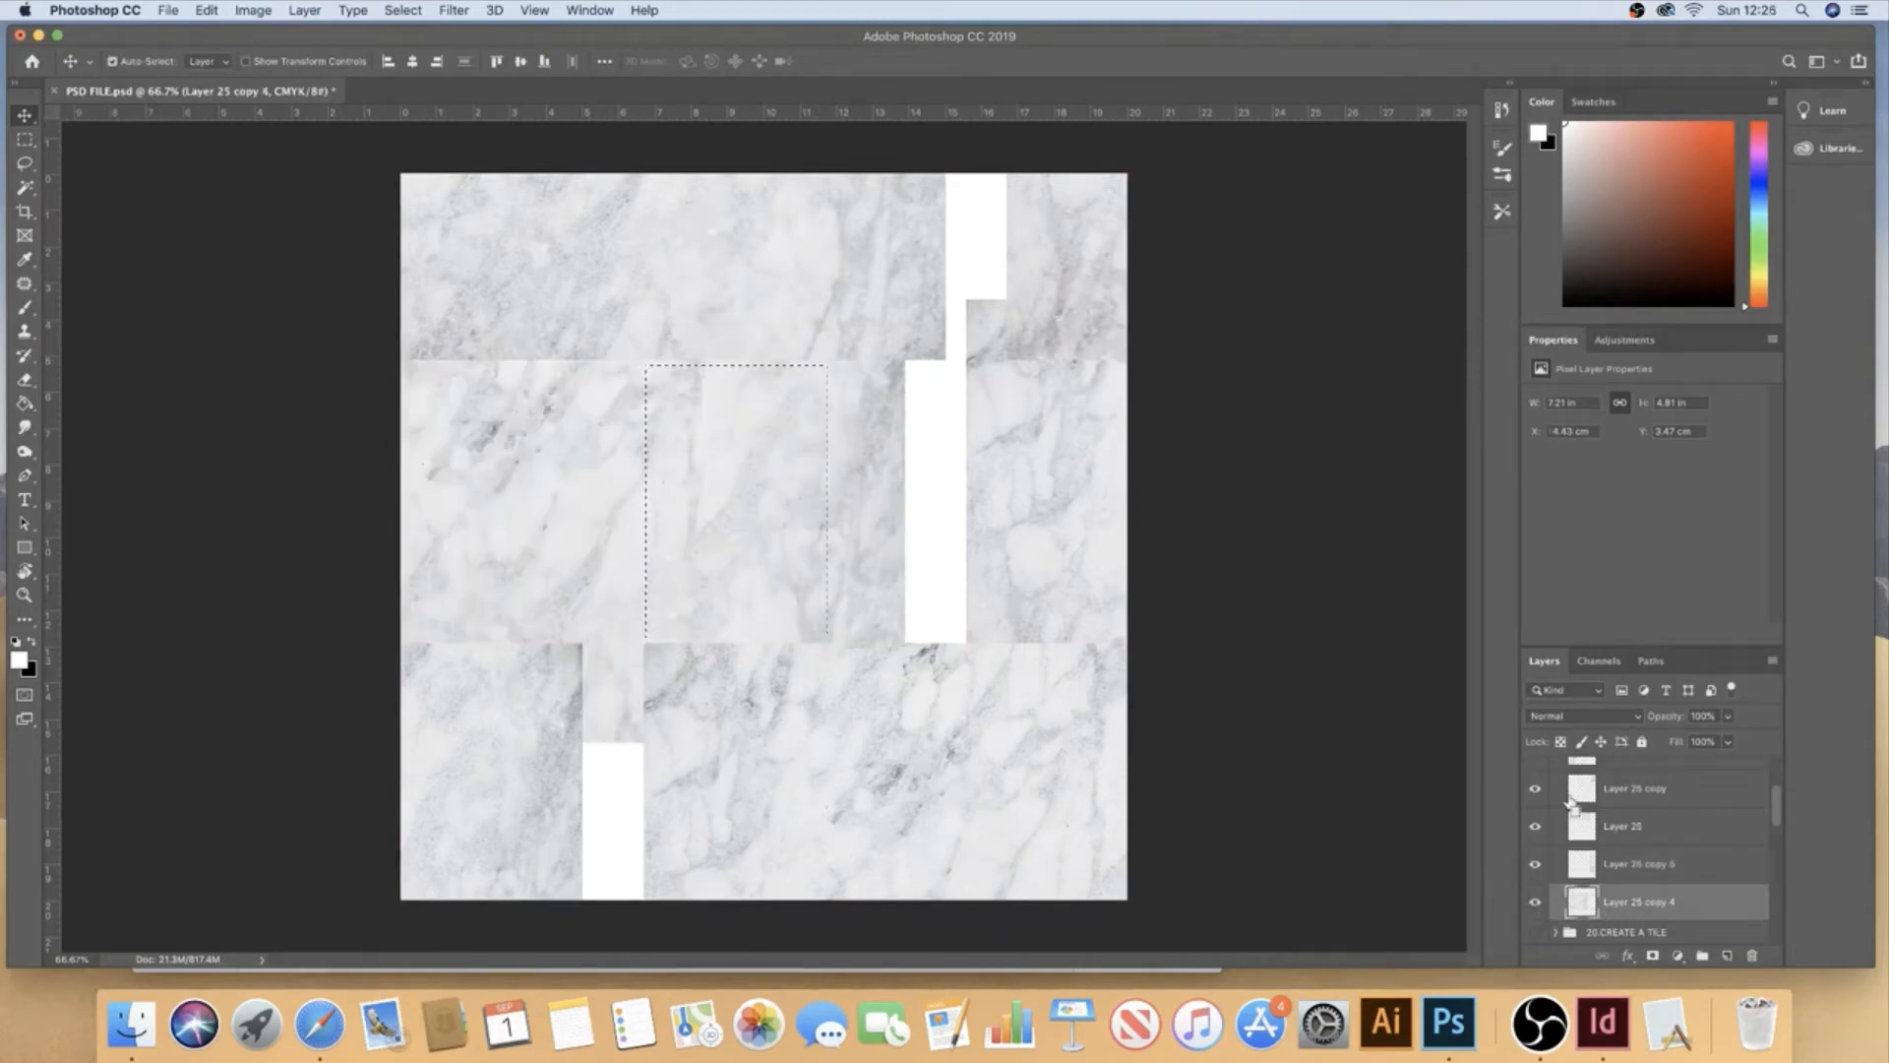
key("ctrl+j")
left_click_drag(733, 486, 630, 767)
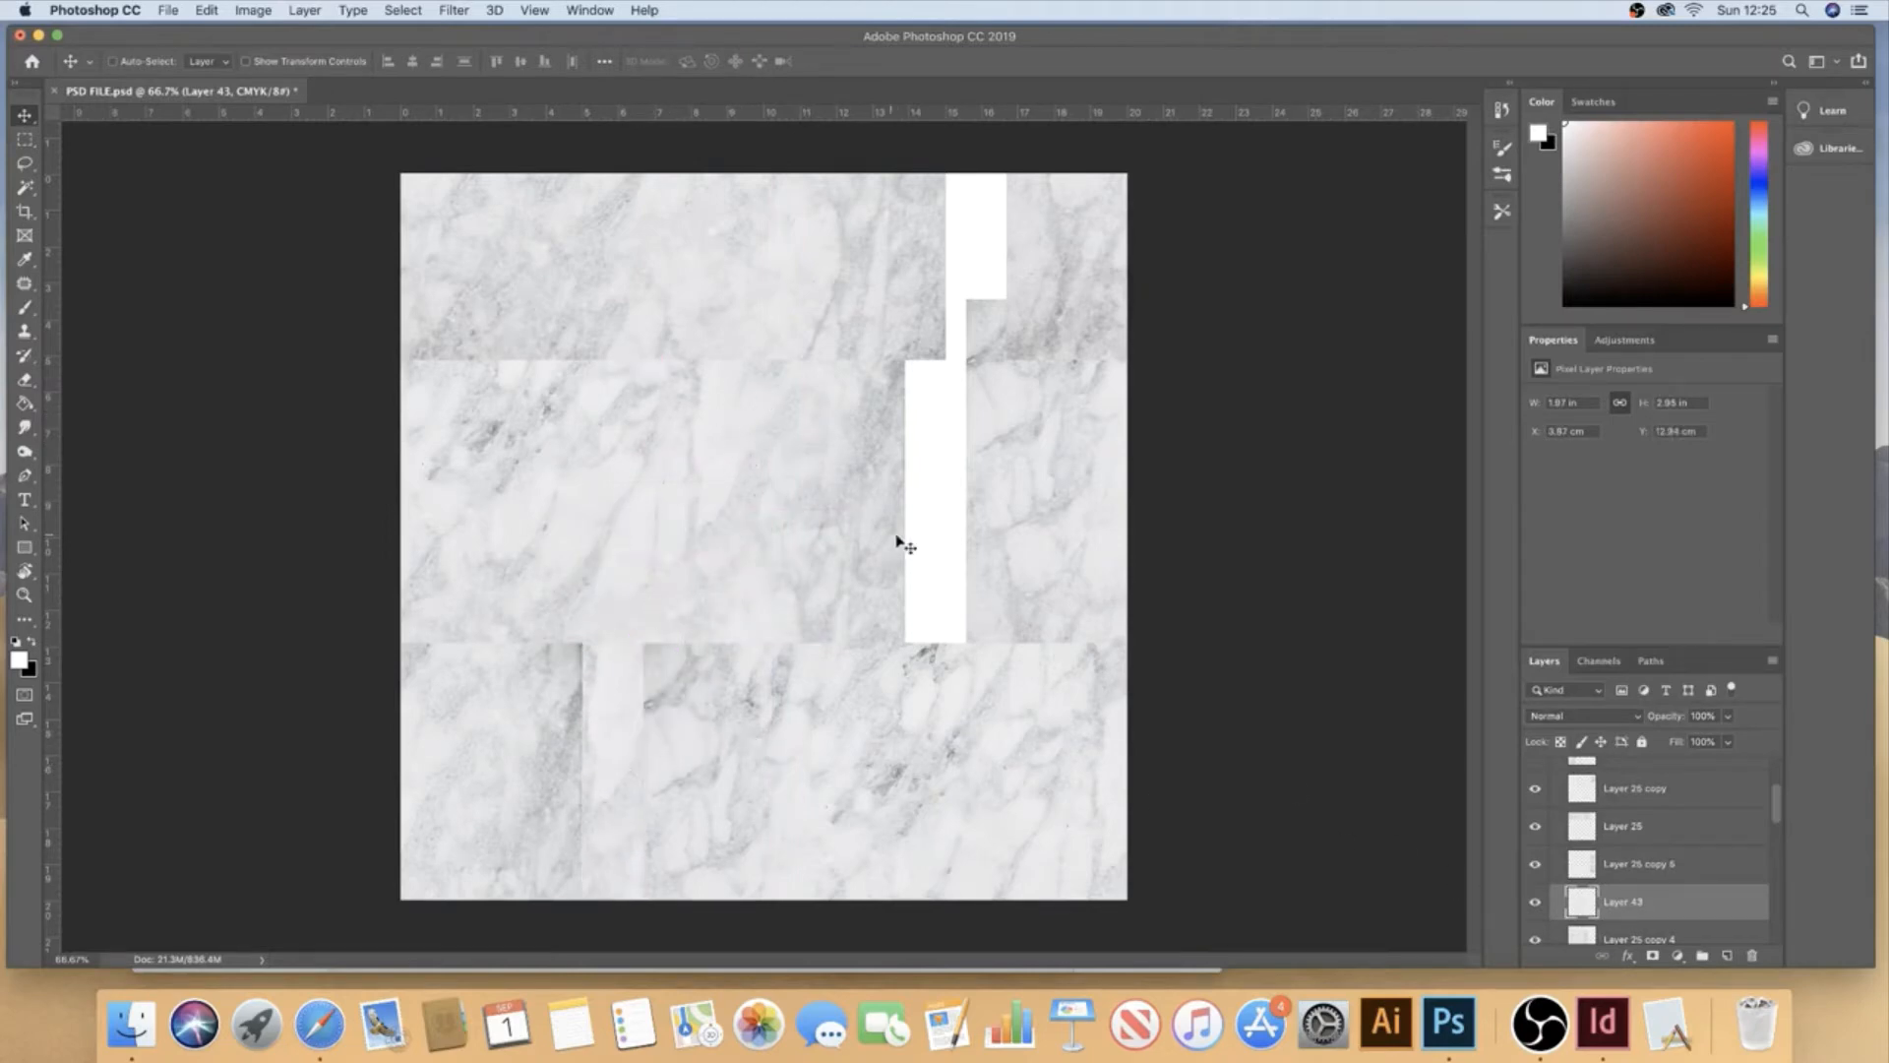
- Duplicate the marble patch layer and offset the copy 100 mm horizontally and -200 mm vertically
left_click(1534, 903)
key("super+j")
key("super+t")
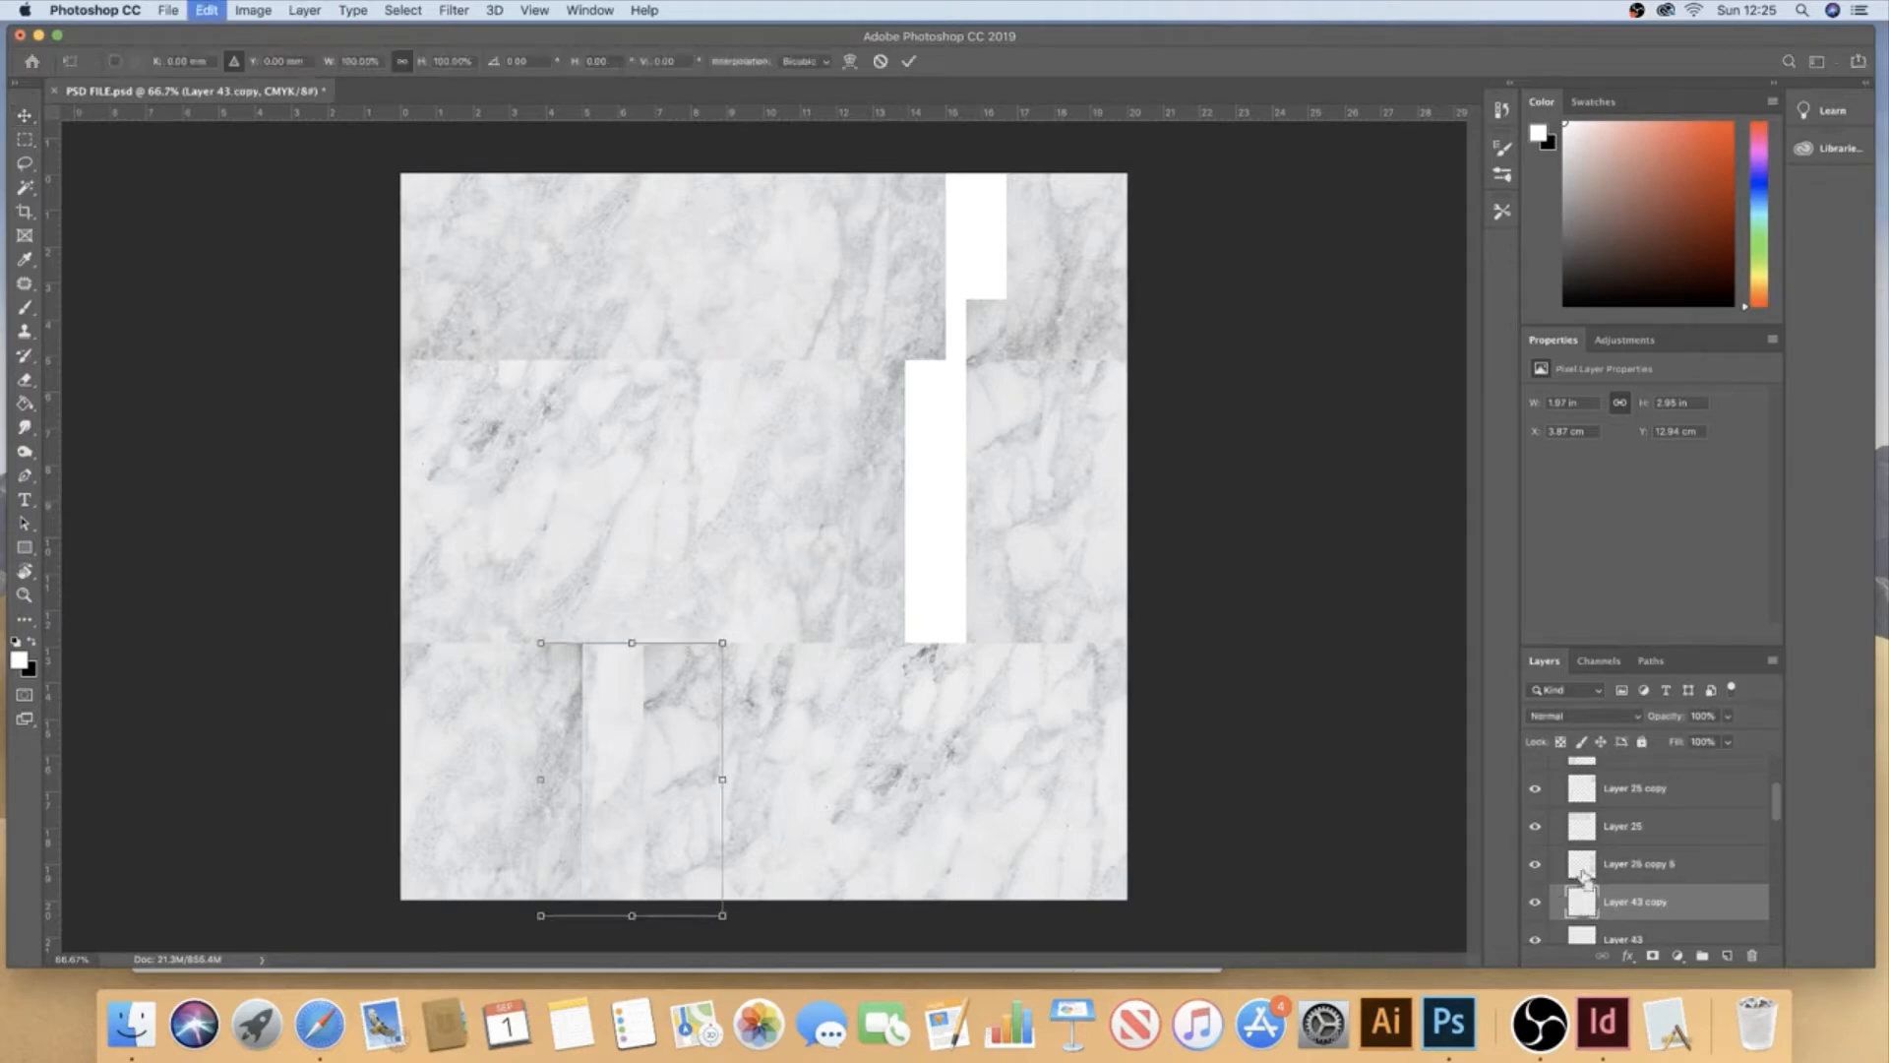
left_click(184, 64)
type("100")
key("Return")
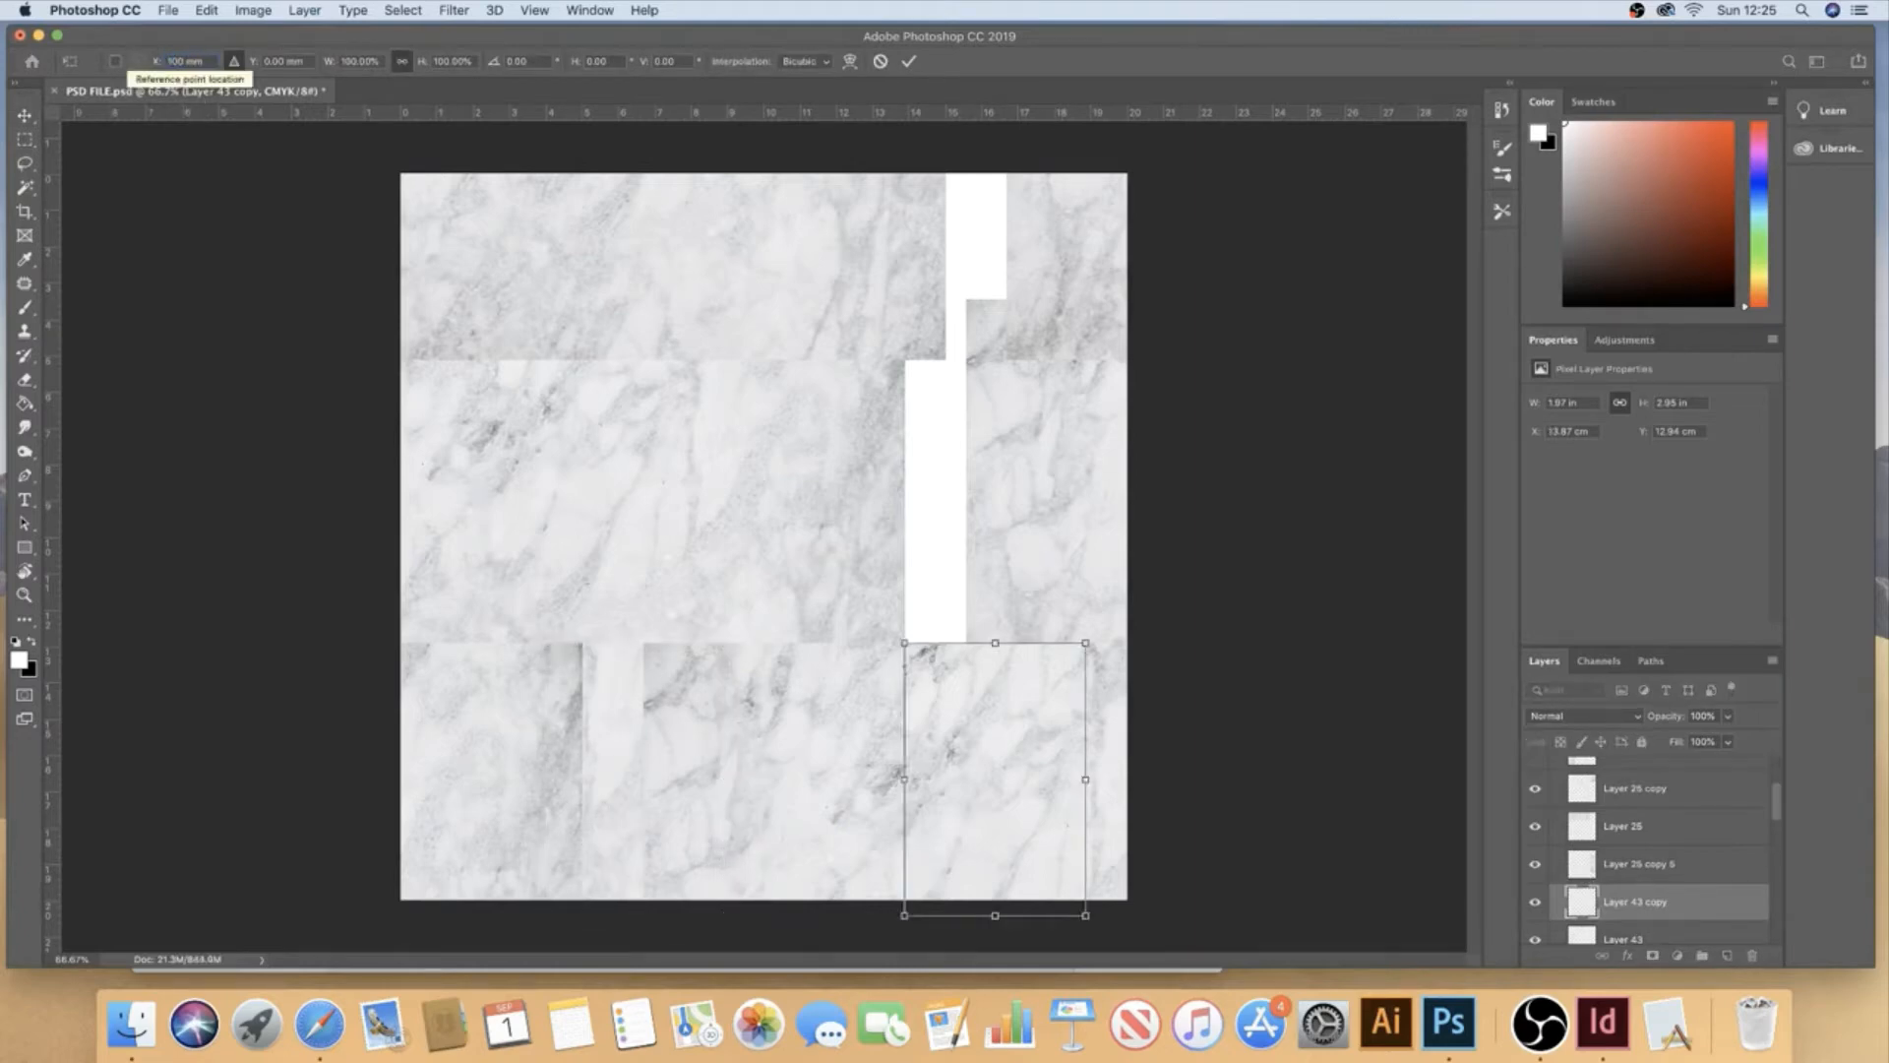
key("Tab")
type("-200")
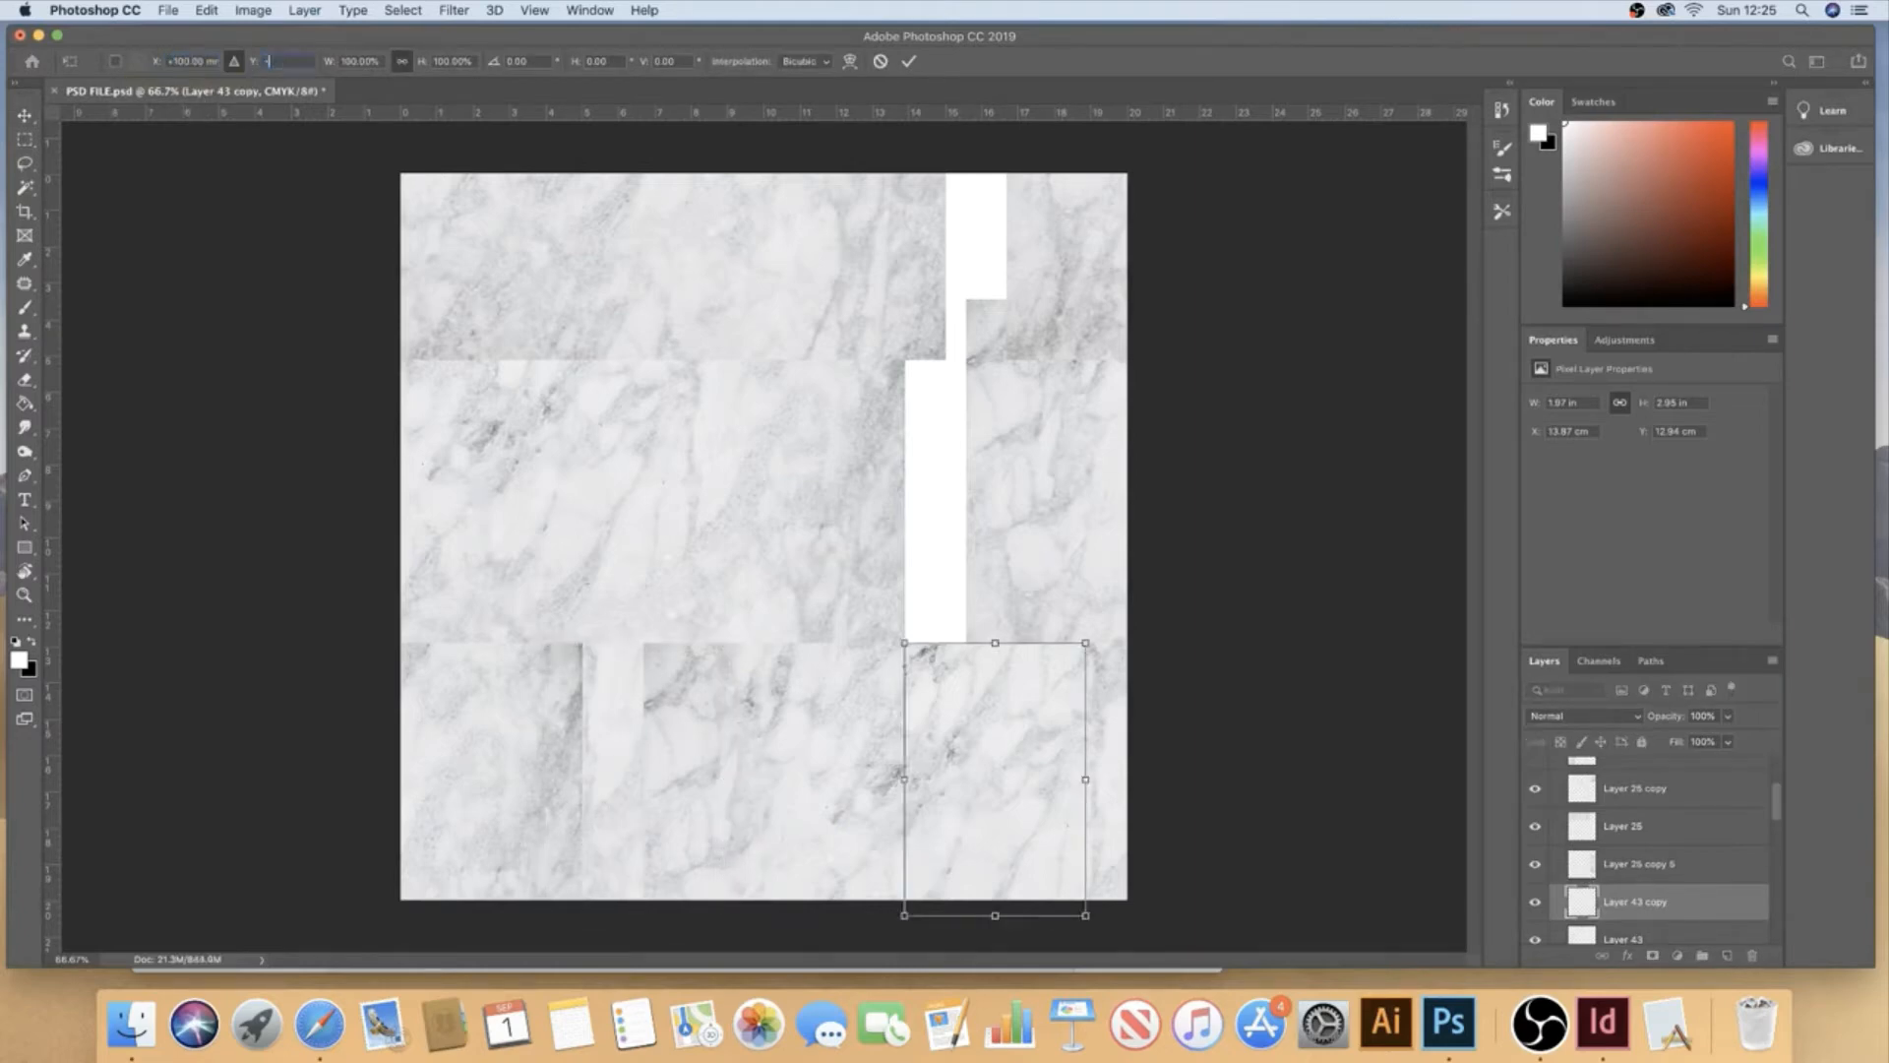
key("Return")
key("Return")
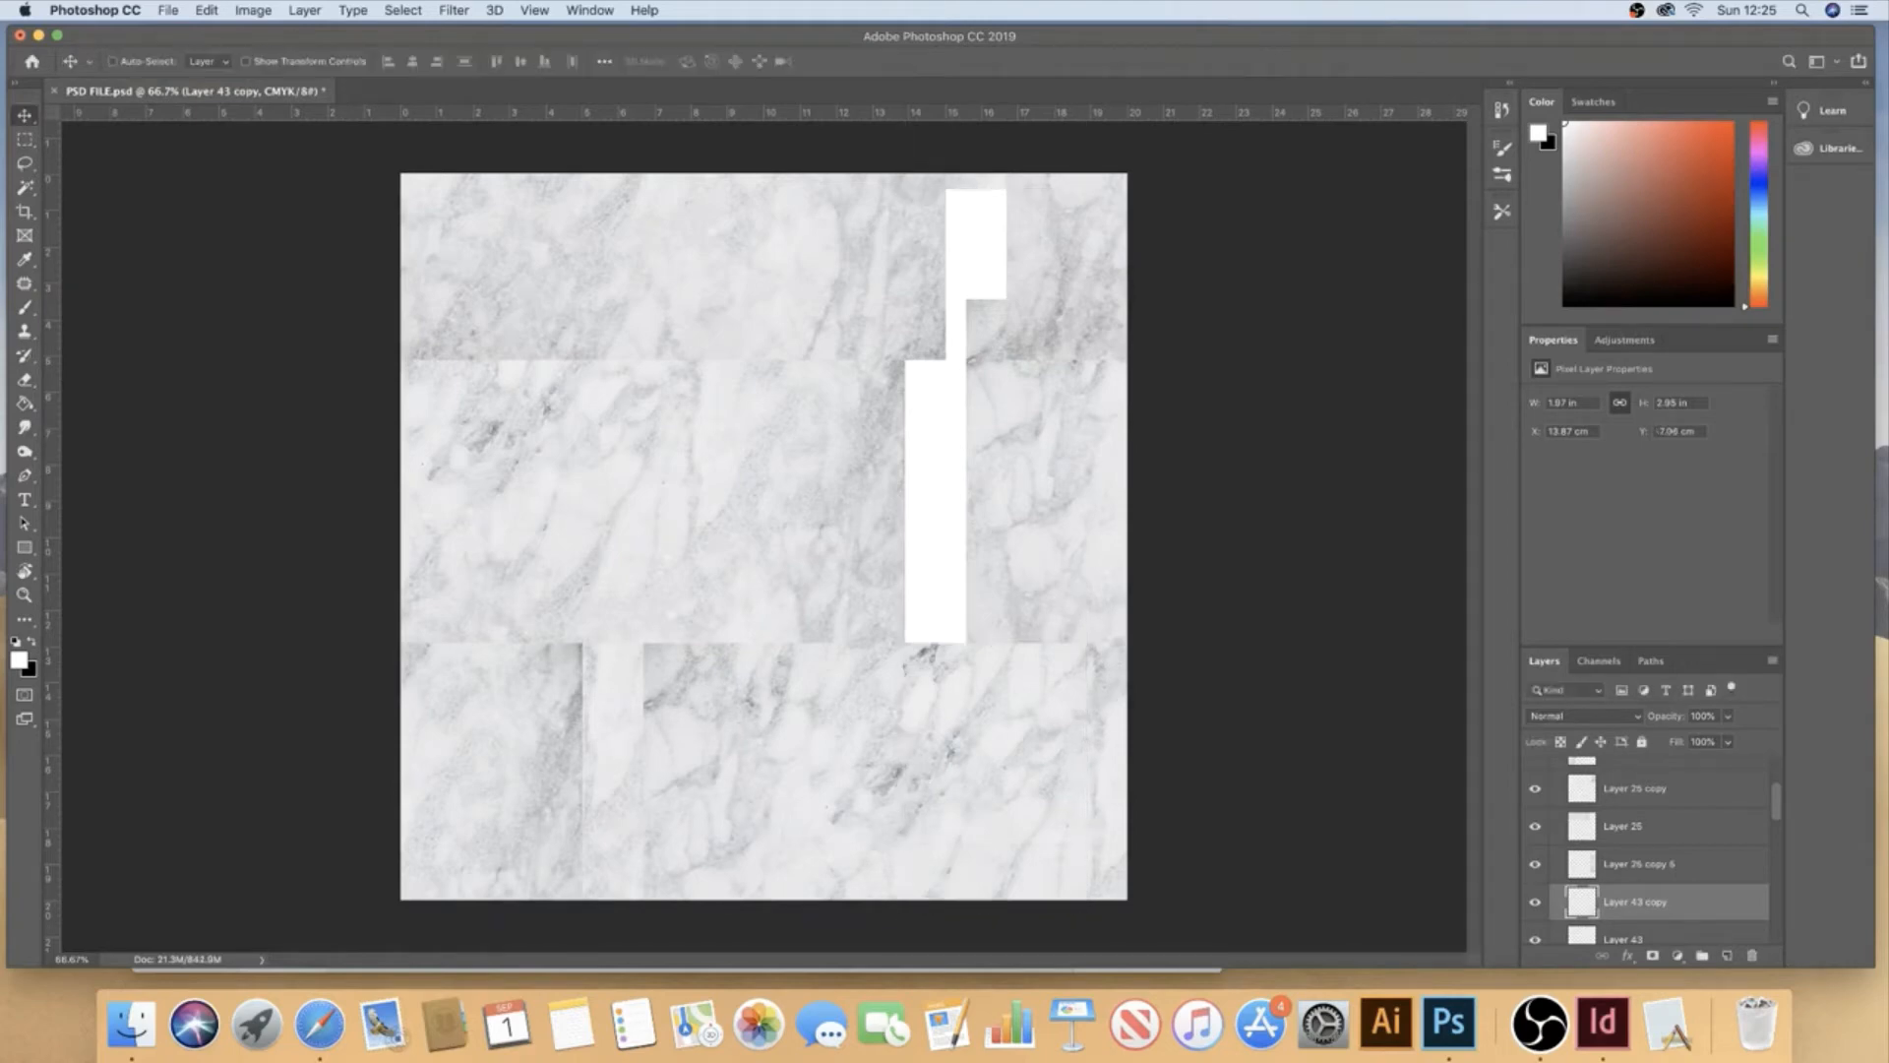
- Select both marble patch layers, Layer 43 and Layer 43 copy, and move them down together to cover most of the upper white gap
left_click(1626, 931, "super")
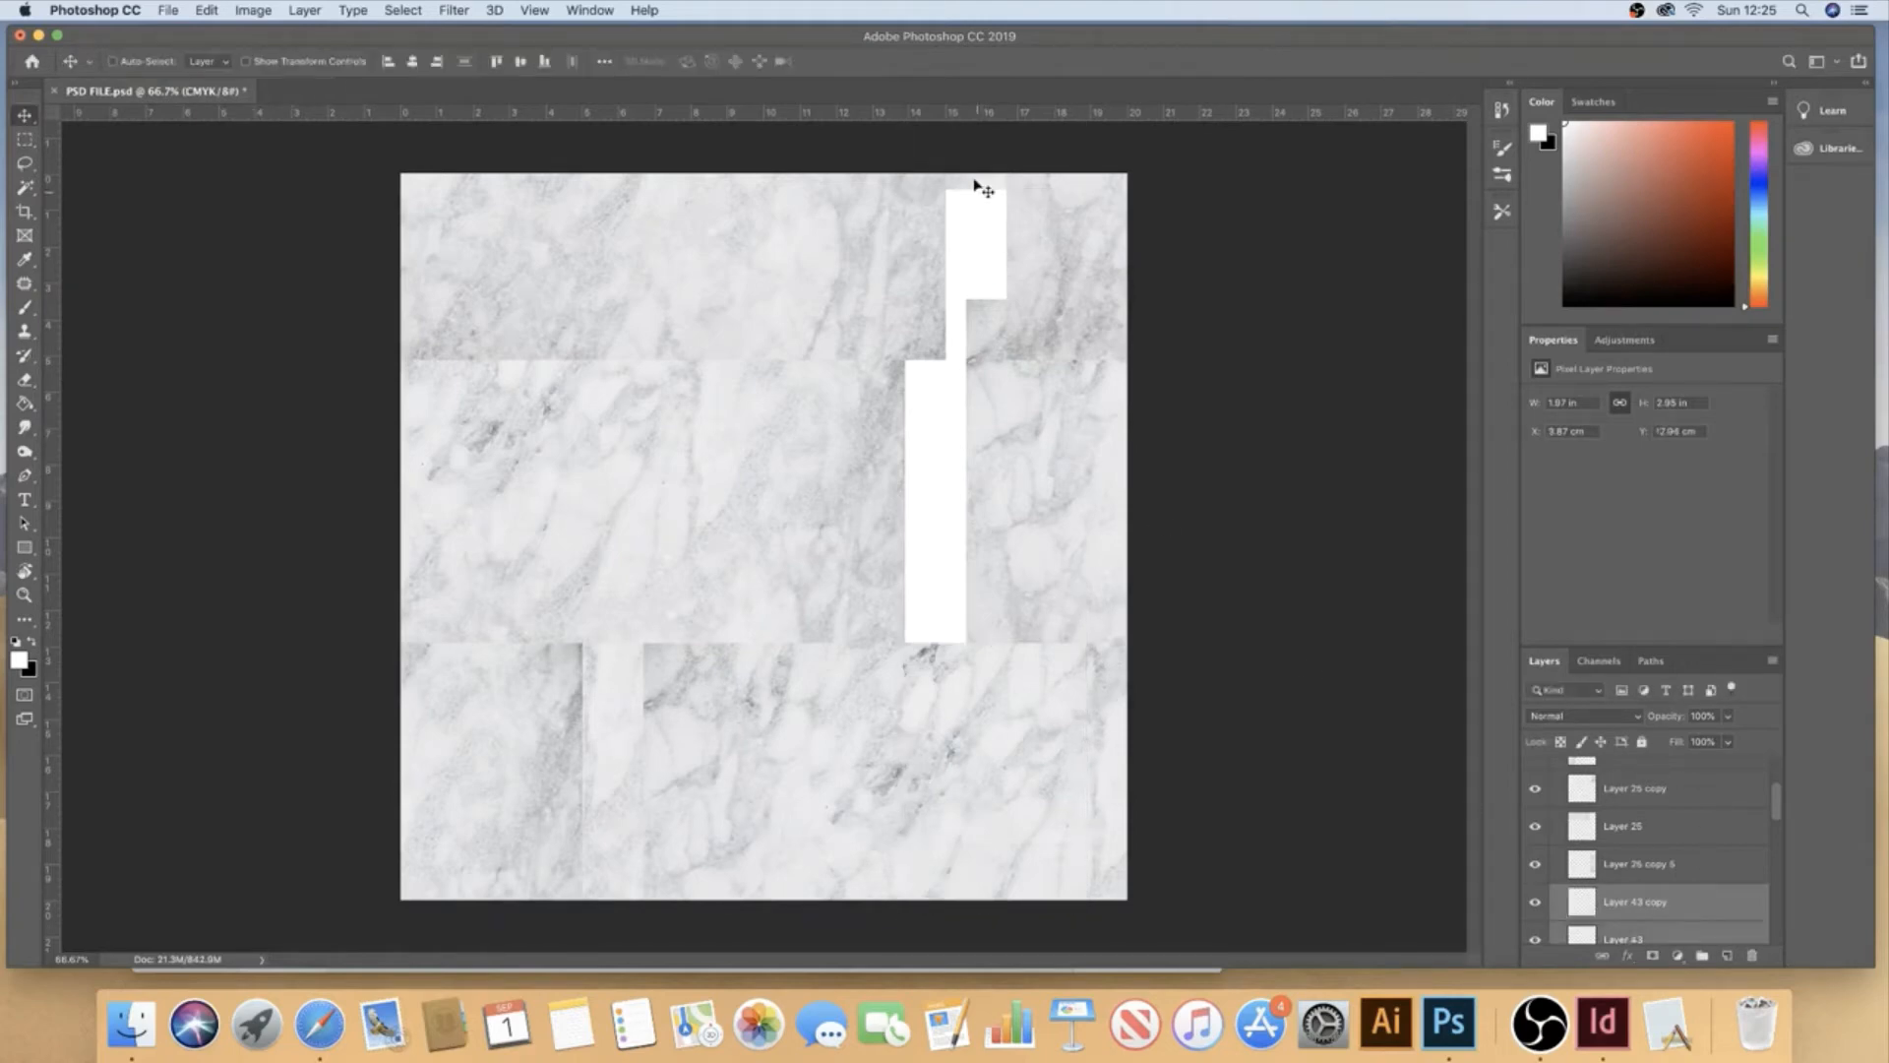
left_click_drag(976, 187, 968, 268)
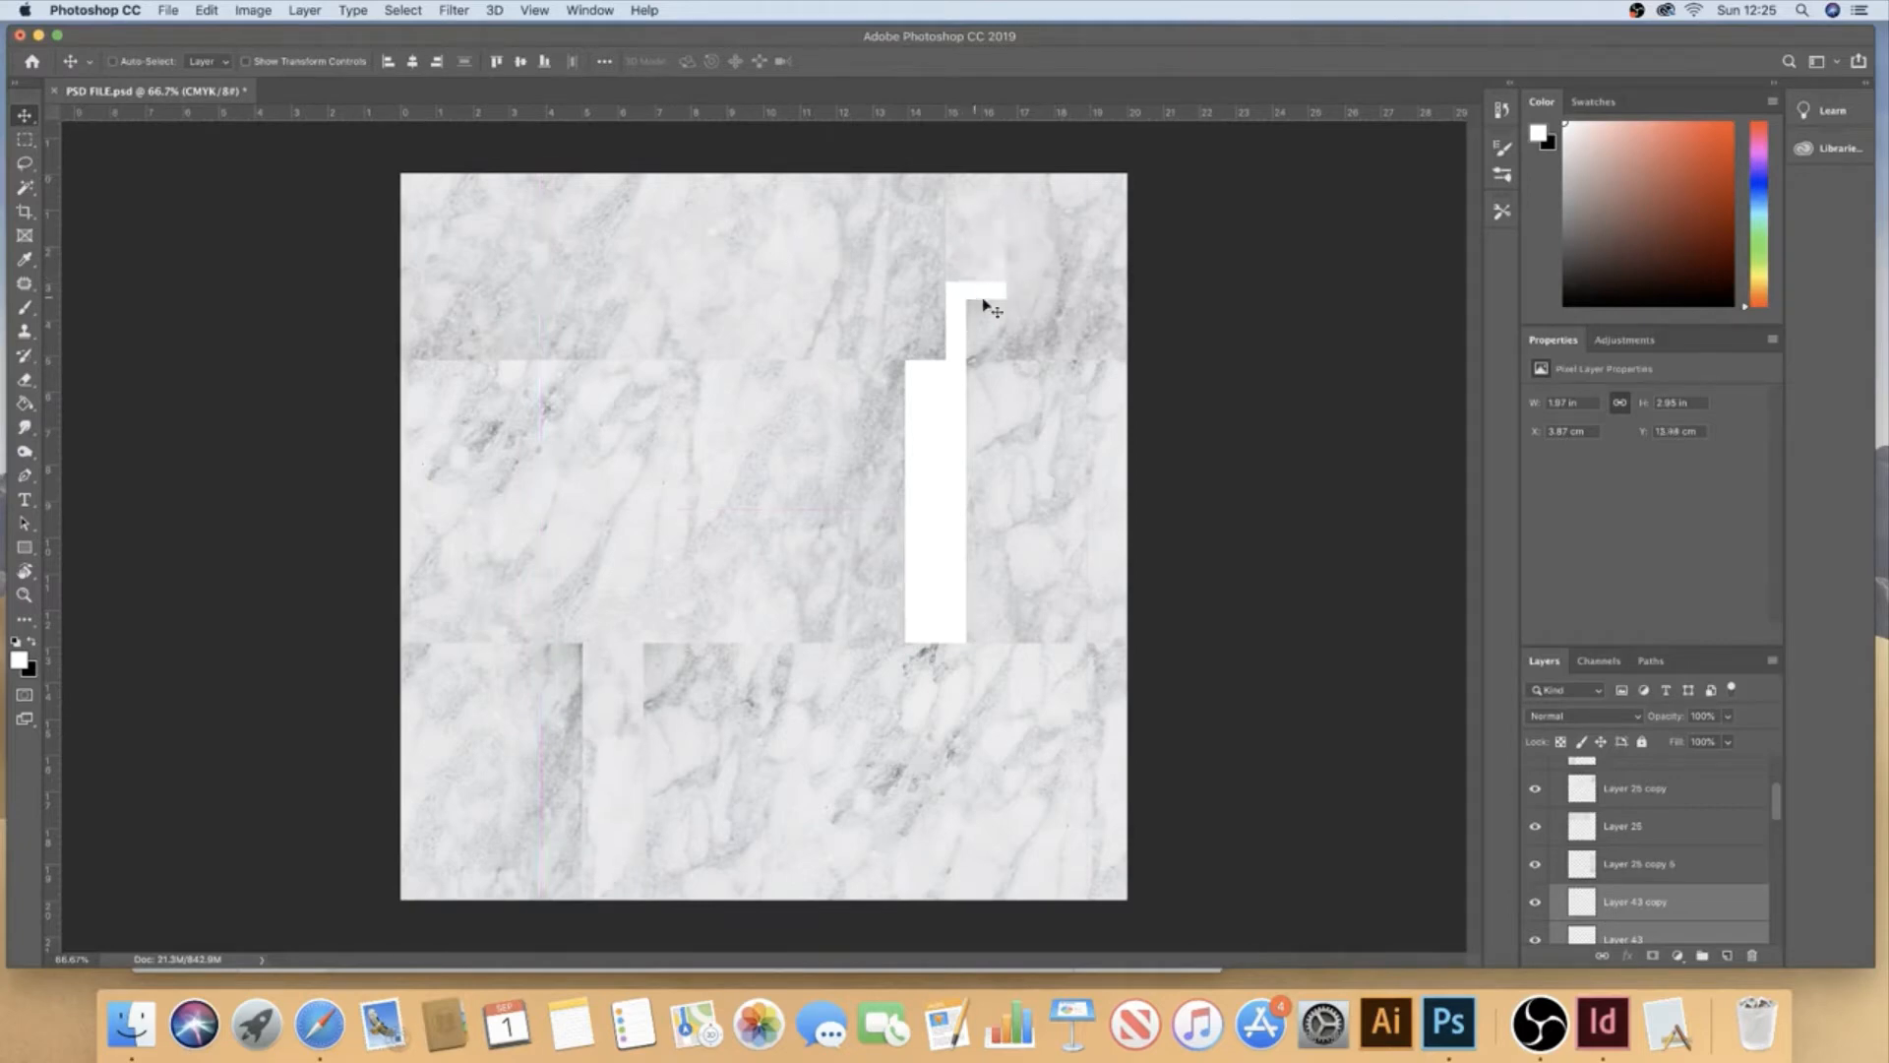
- Duplicate Layer 25 copy 5, send the copy below the other marble layers in the group, and position it over the remaining white gaps
left_click(1649, 874)
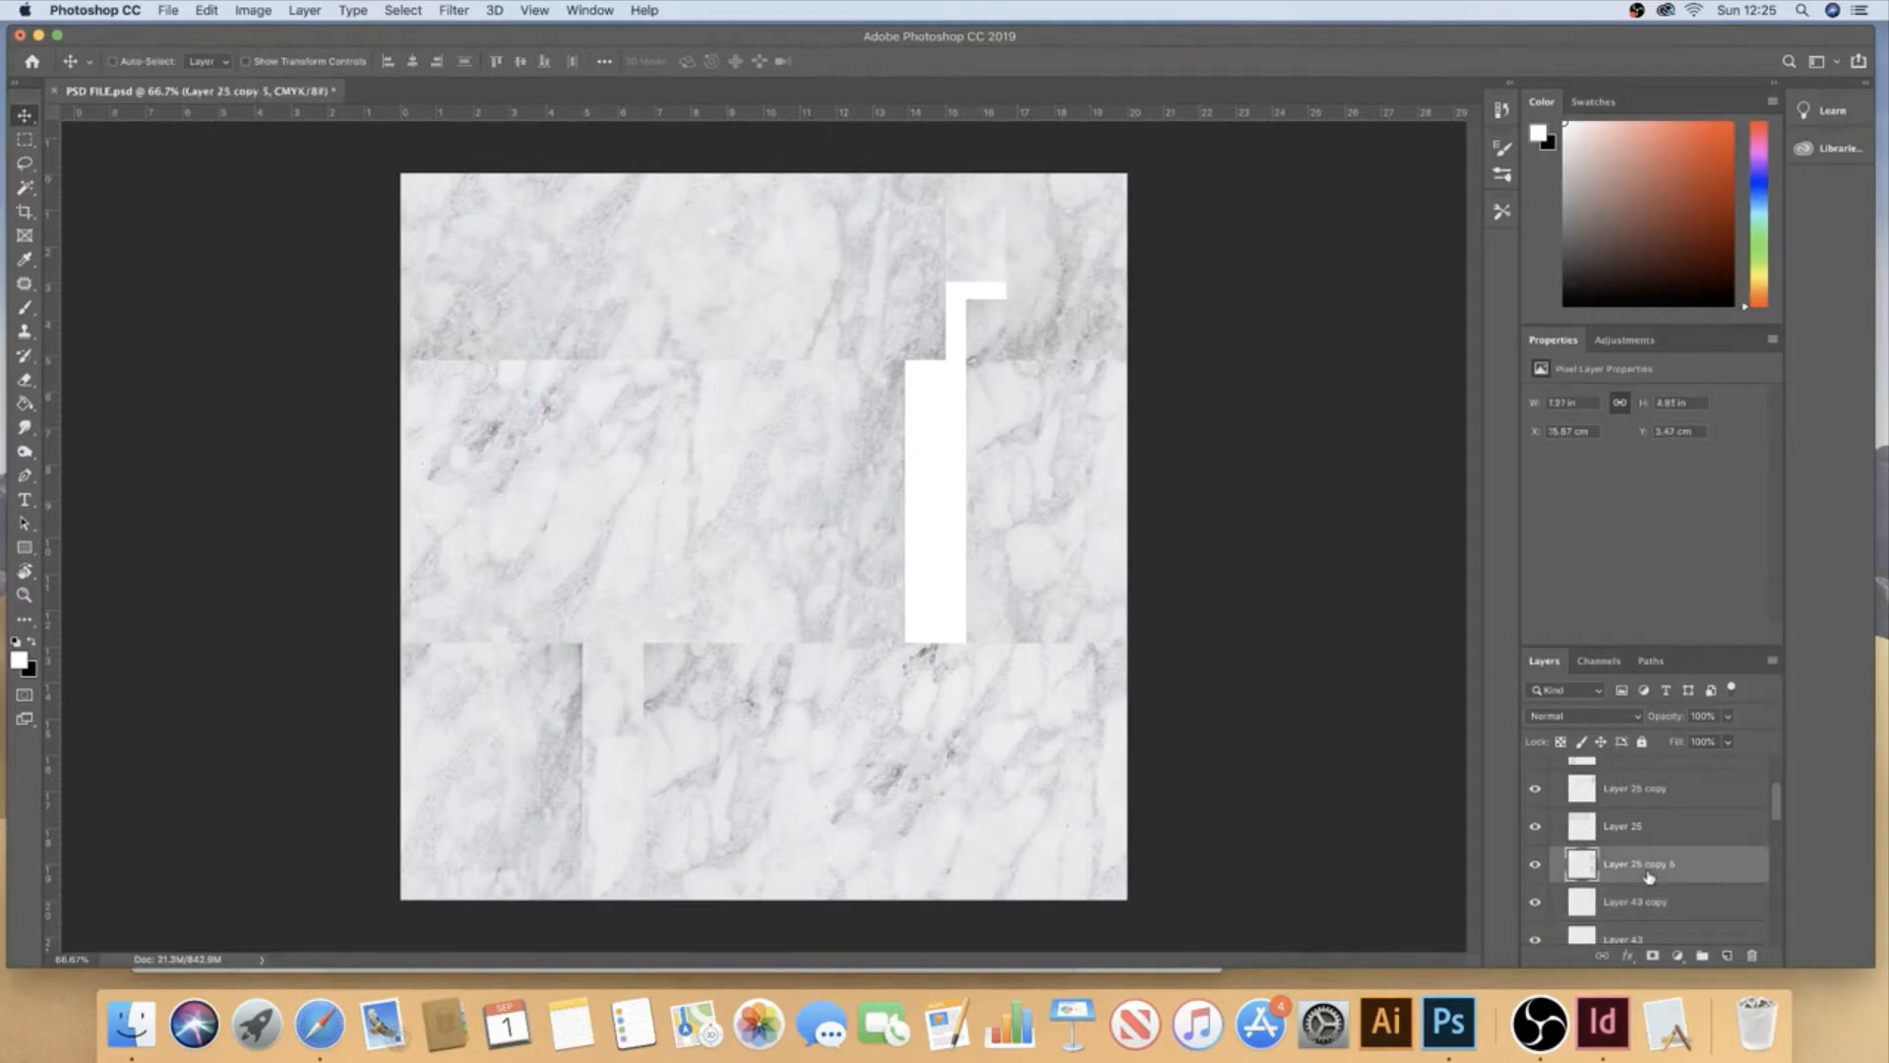
left_click(1535, 866)
left_click(1535, 866)
key("super+j")
scroll(1772, 812, "down", 2)
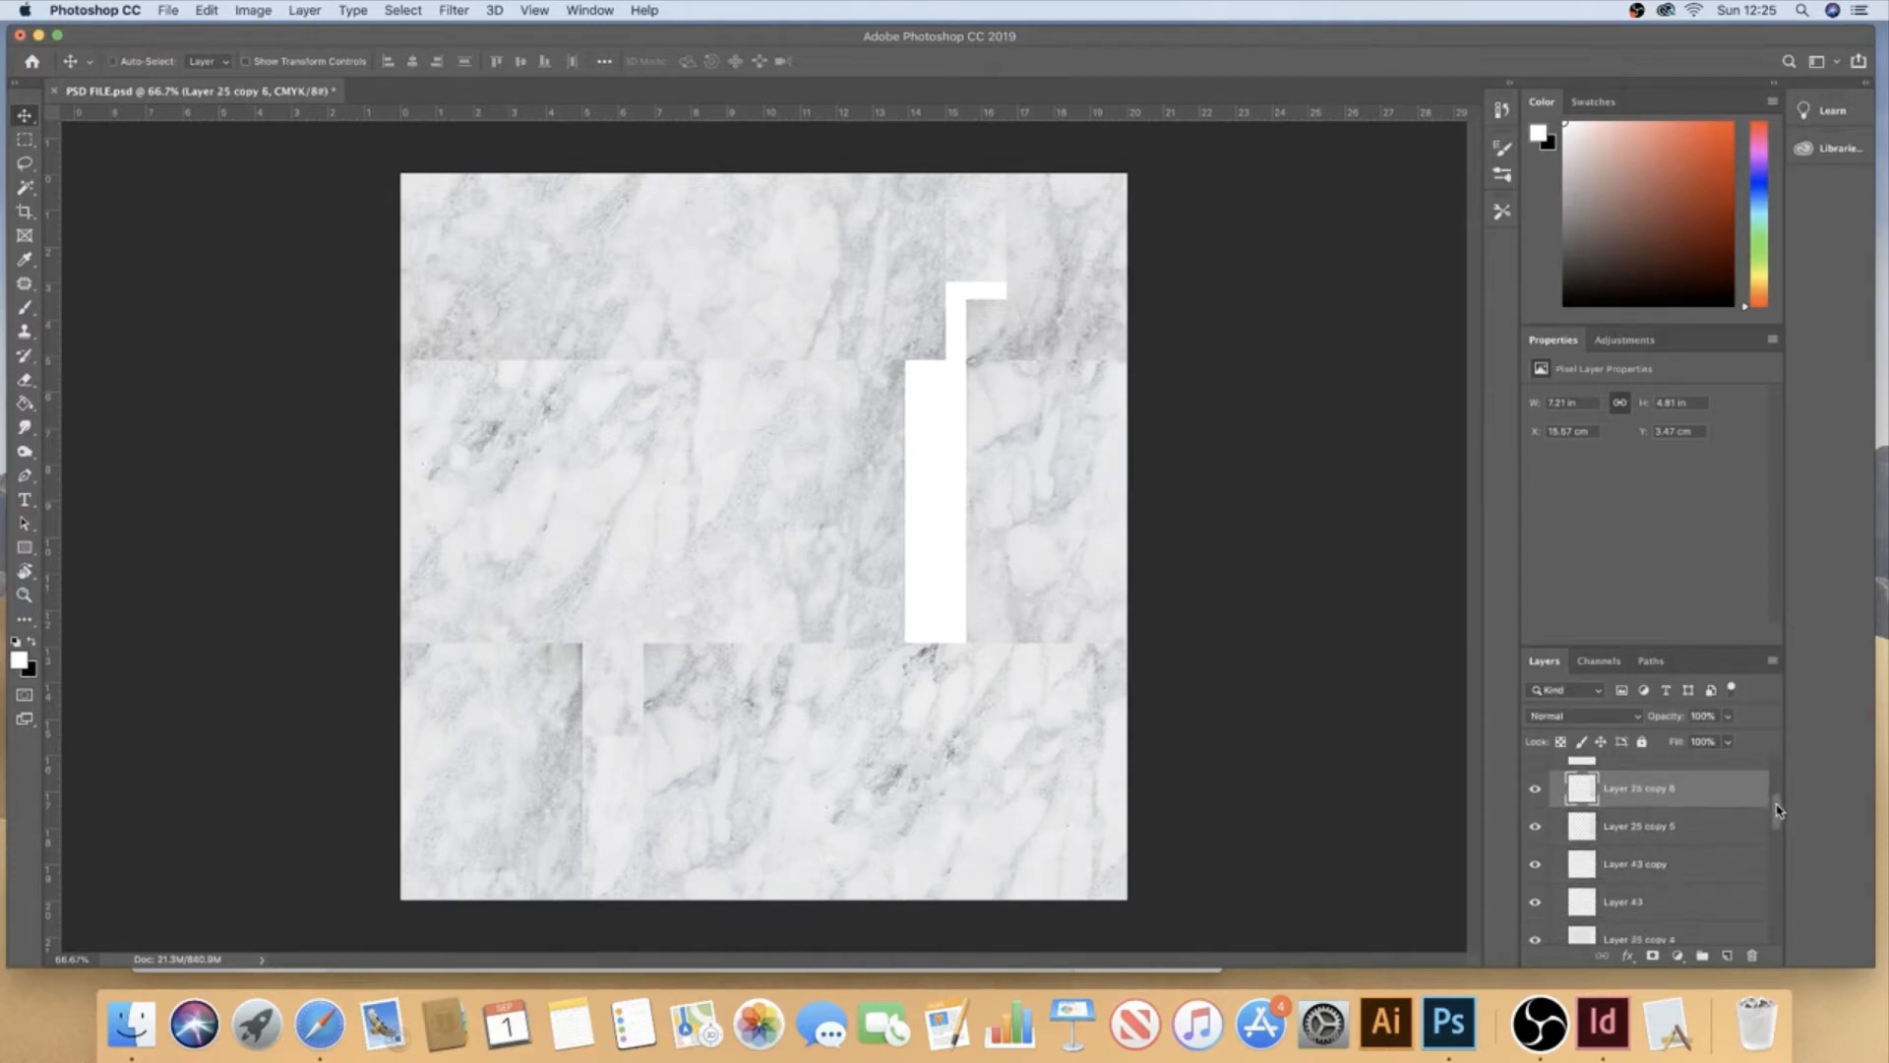
left_click_drag(1663, 795, 1575, 856)
left_click_drag(1084, 481, 771, 425)
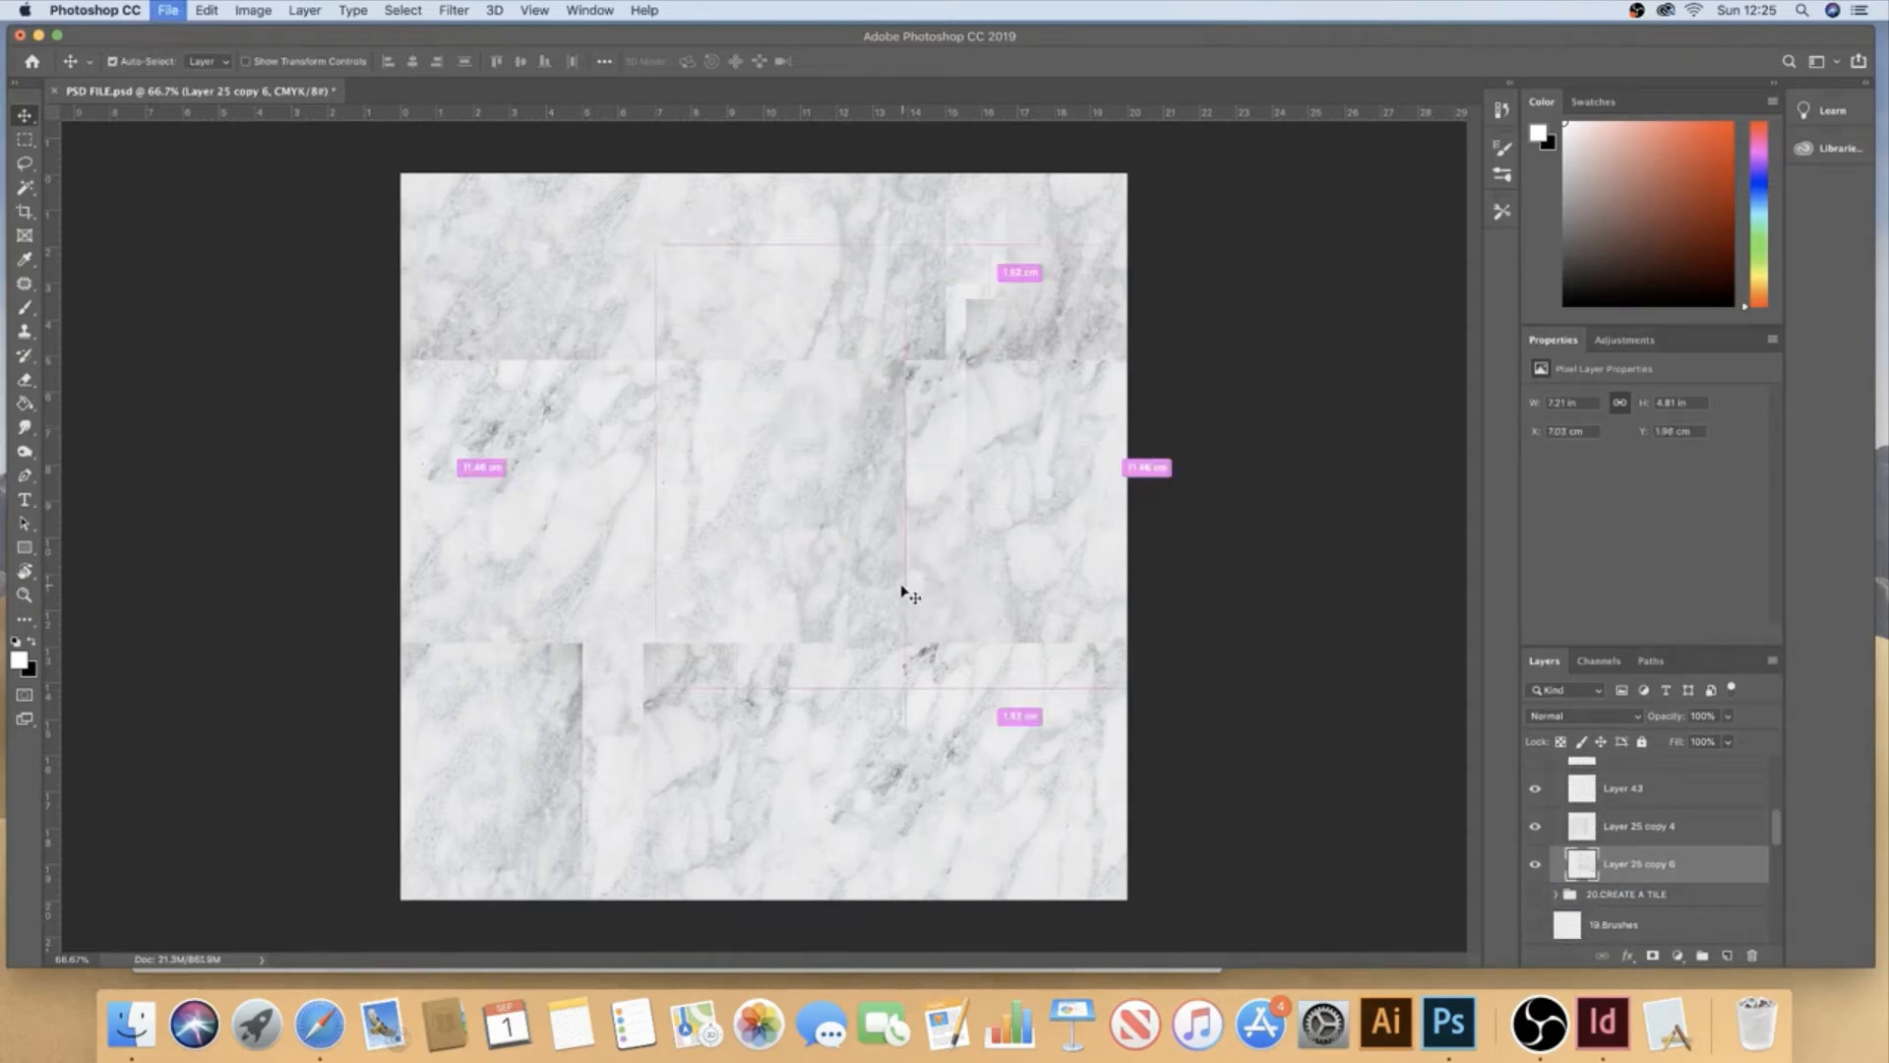
- Save the file, switch to InDesign, and delete all the star pattern images from the page
key("super+s")
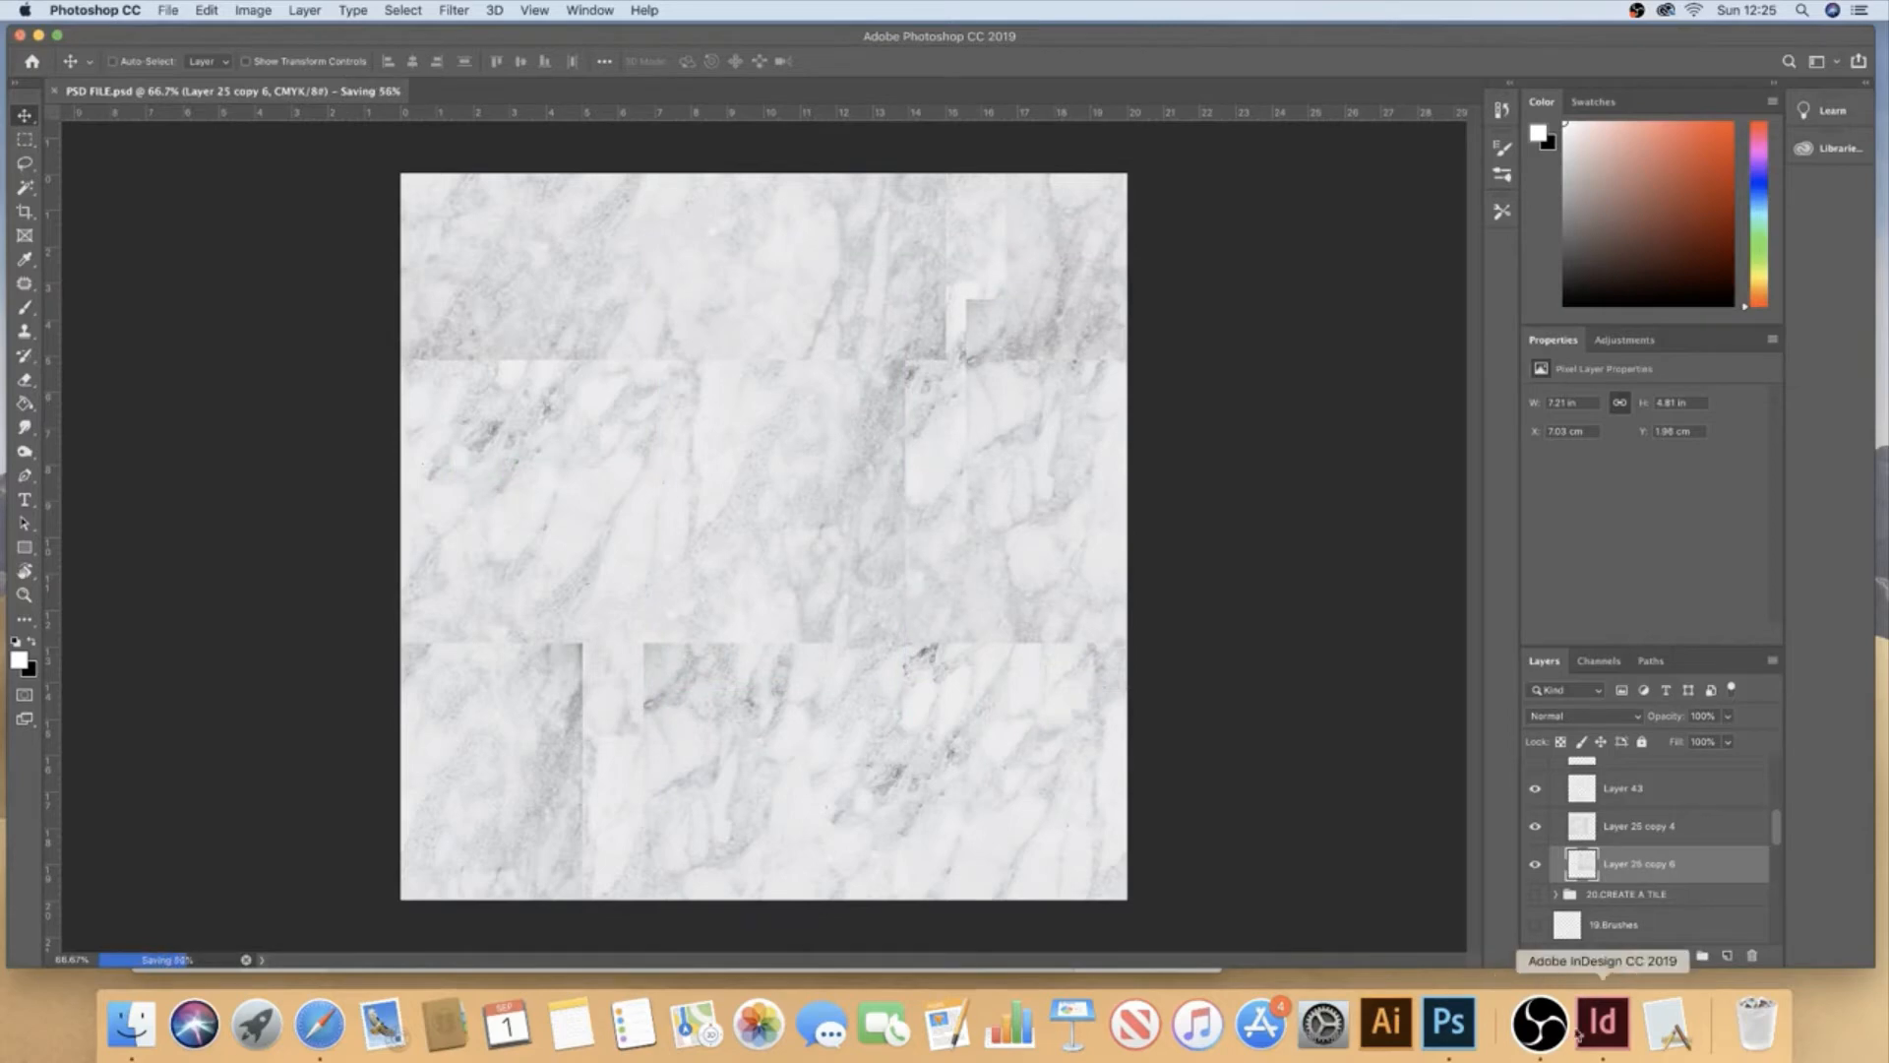
left_click(1601, 1023)
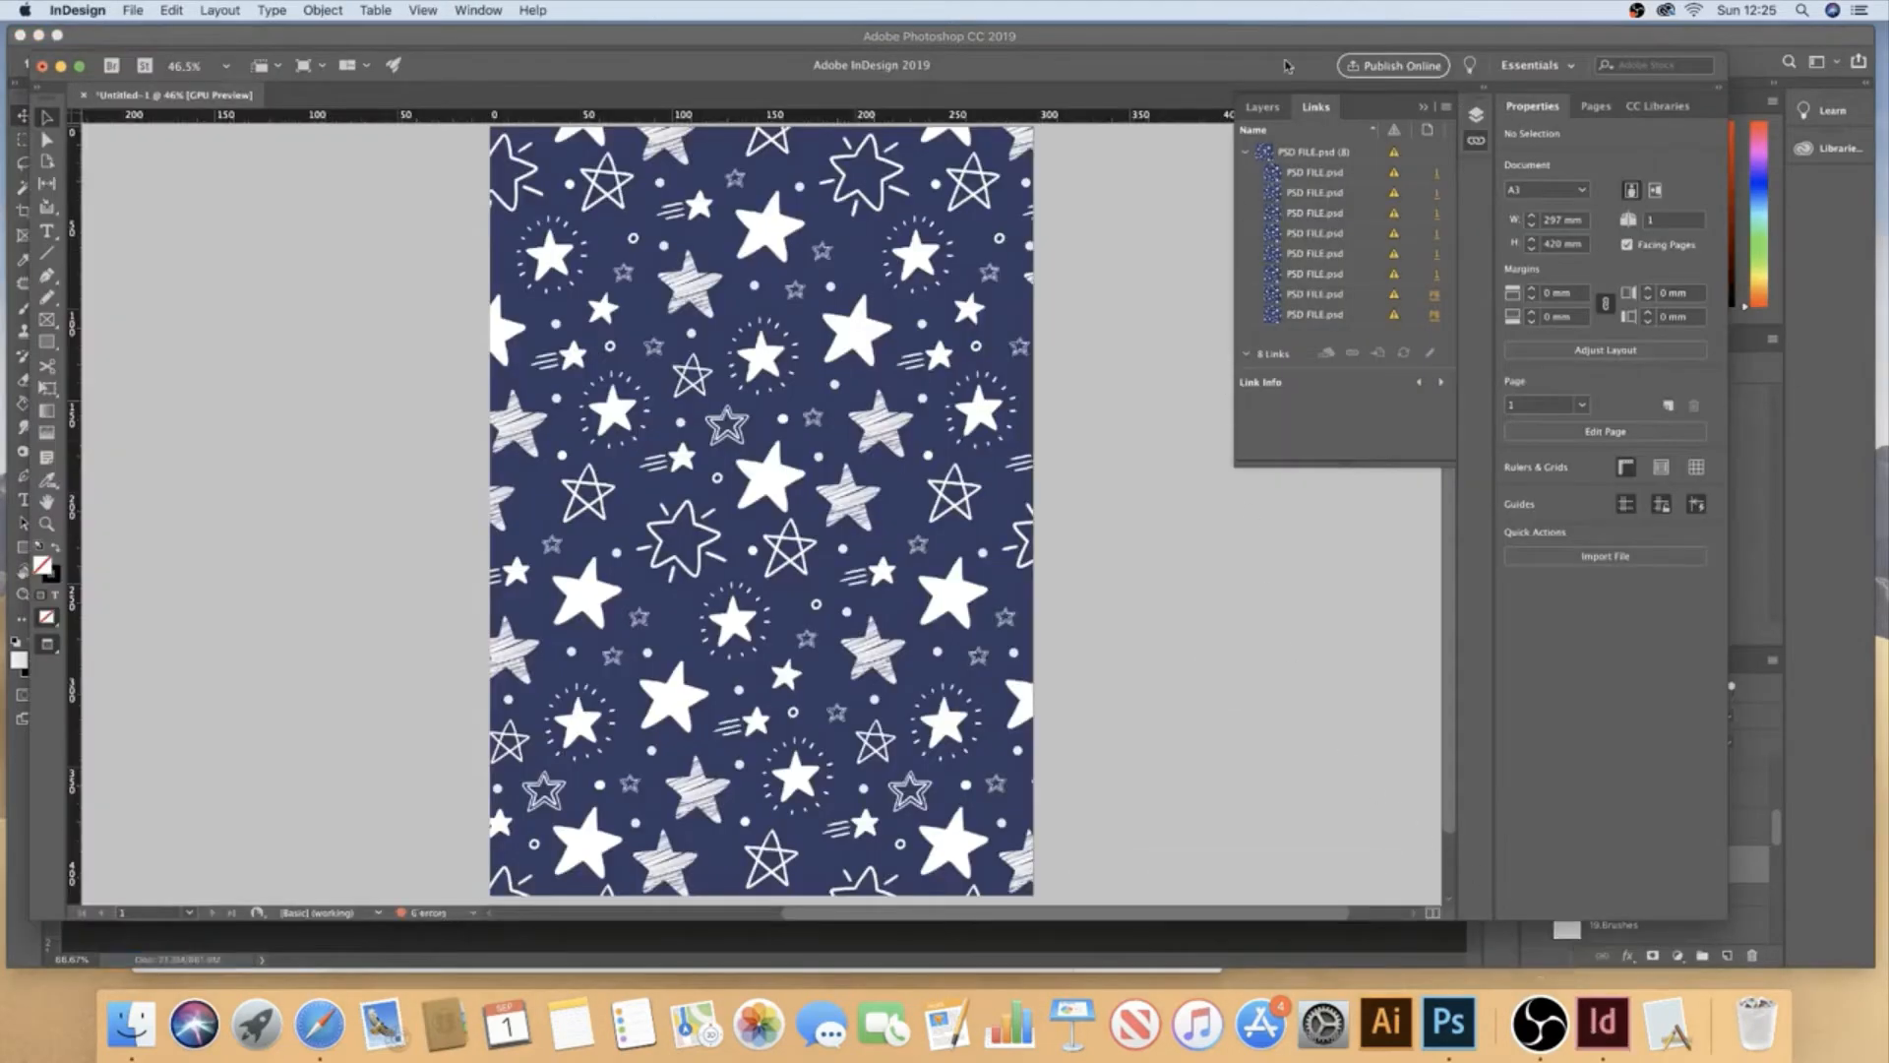
left_click(1036, 307)
key("Delete")
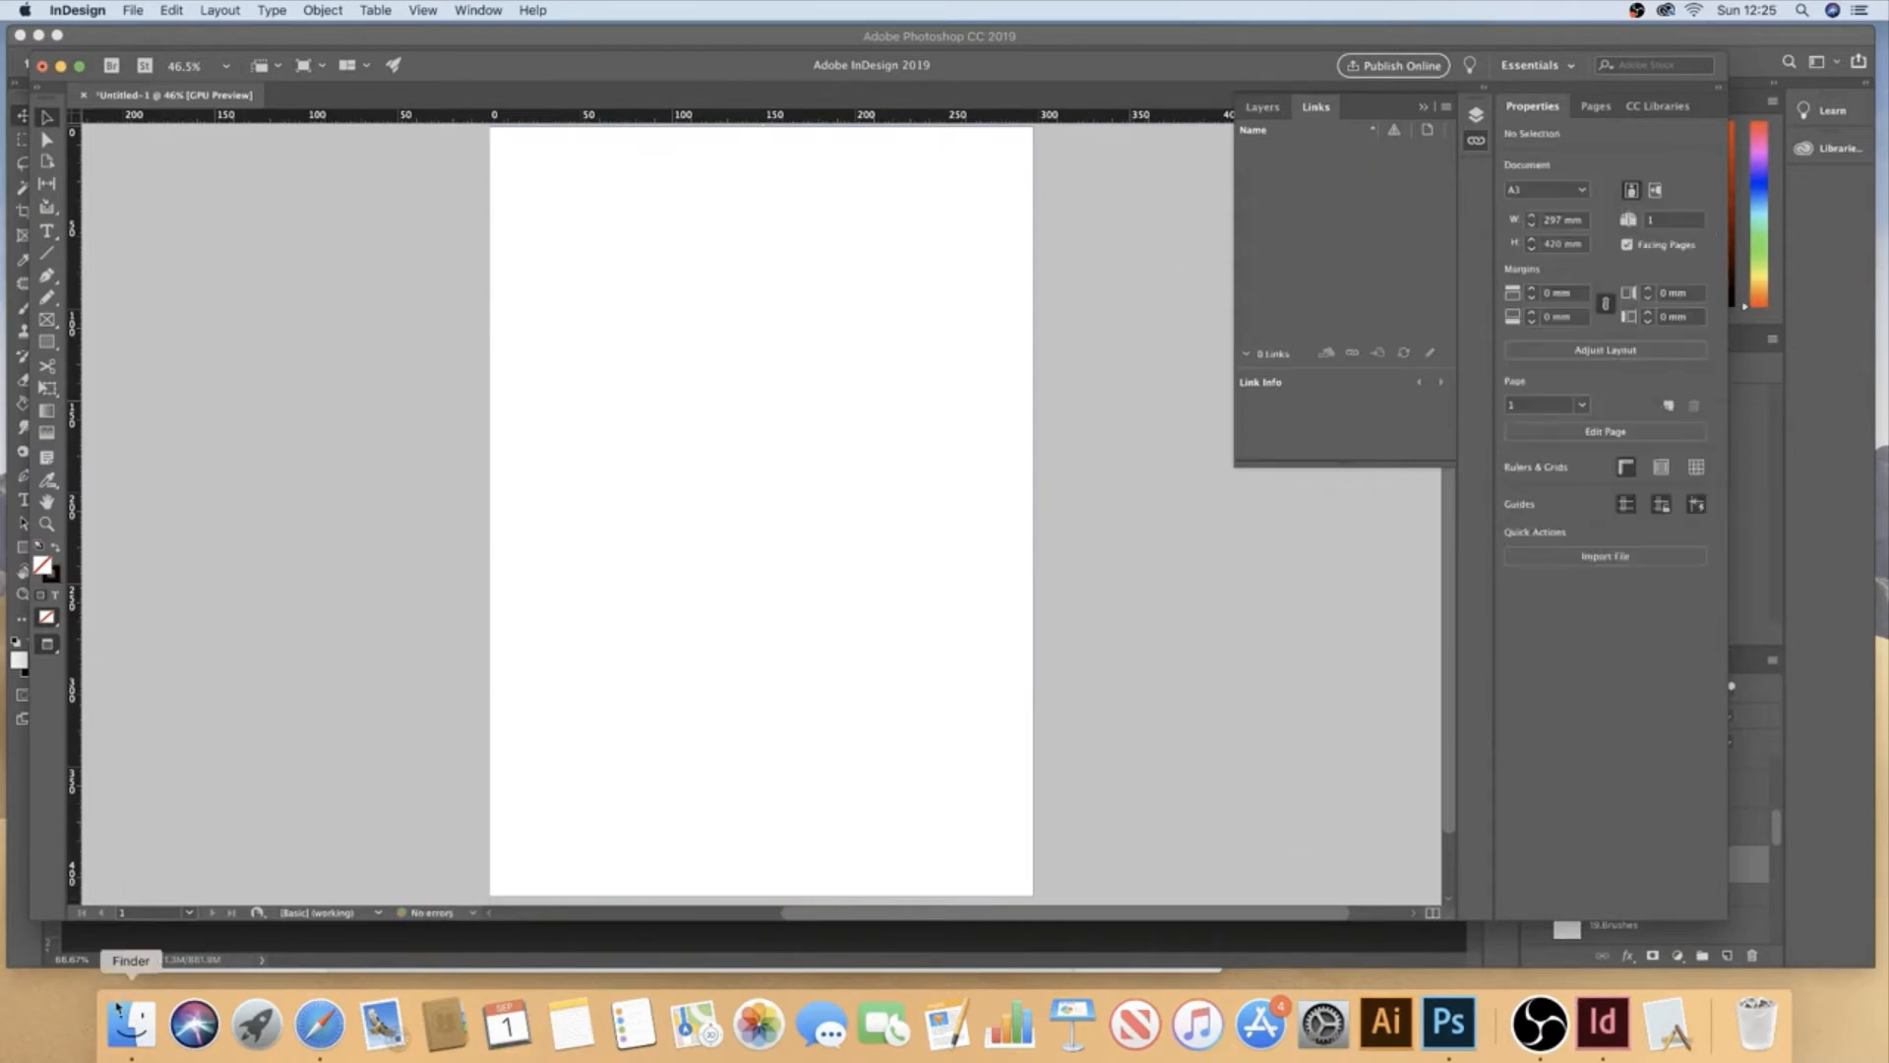
- Place PSD FILE.psd at the page's upper-left corner and step-and-repeat it once with 0 mm vertical and 200 mm horizontal offset
key("super+d")
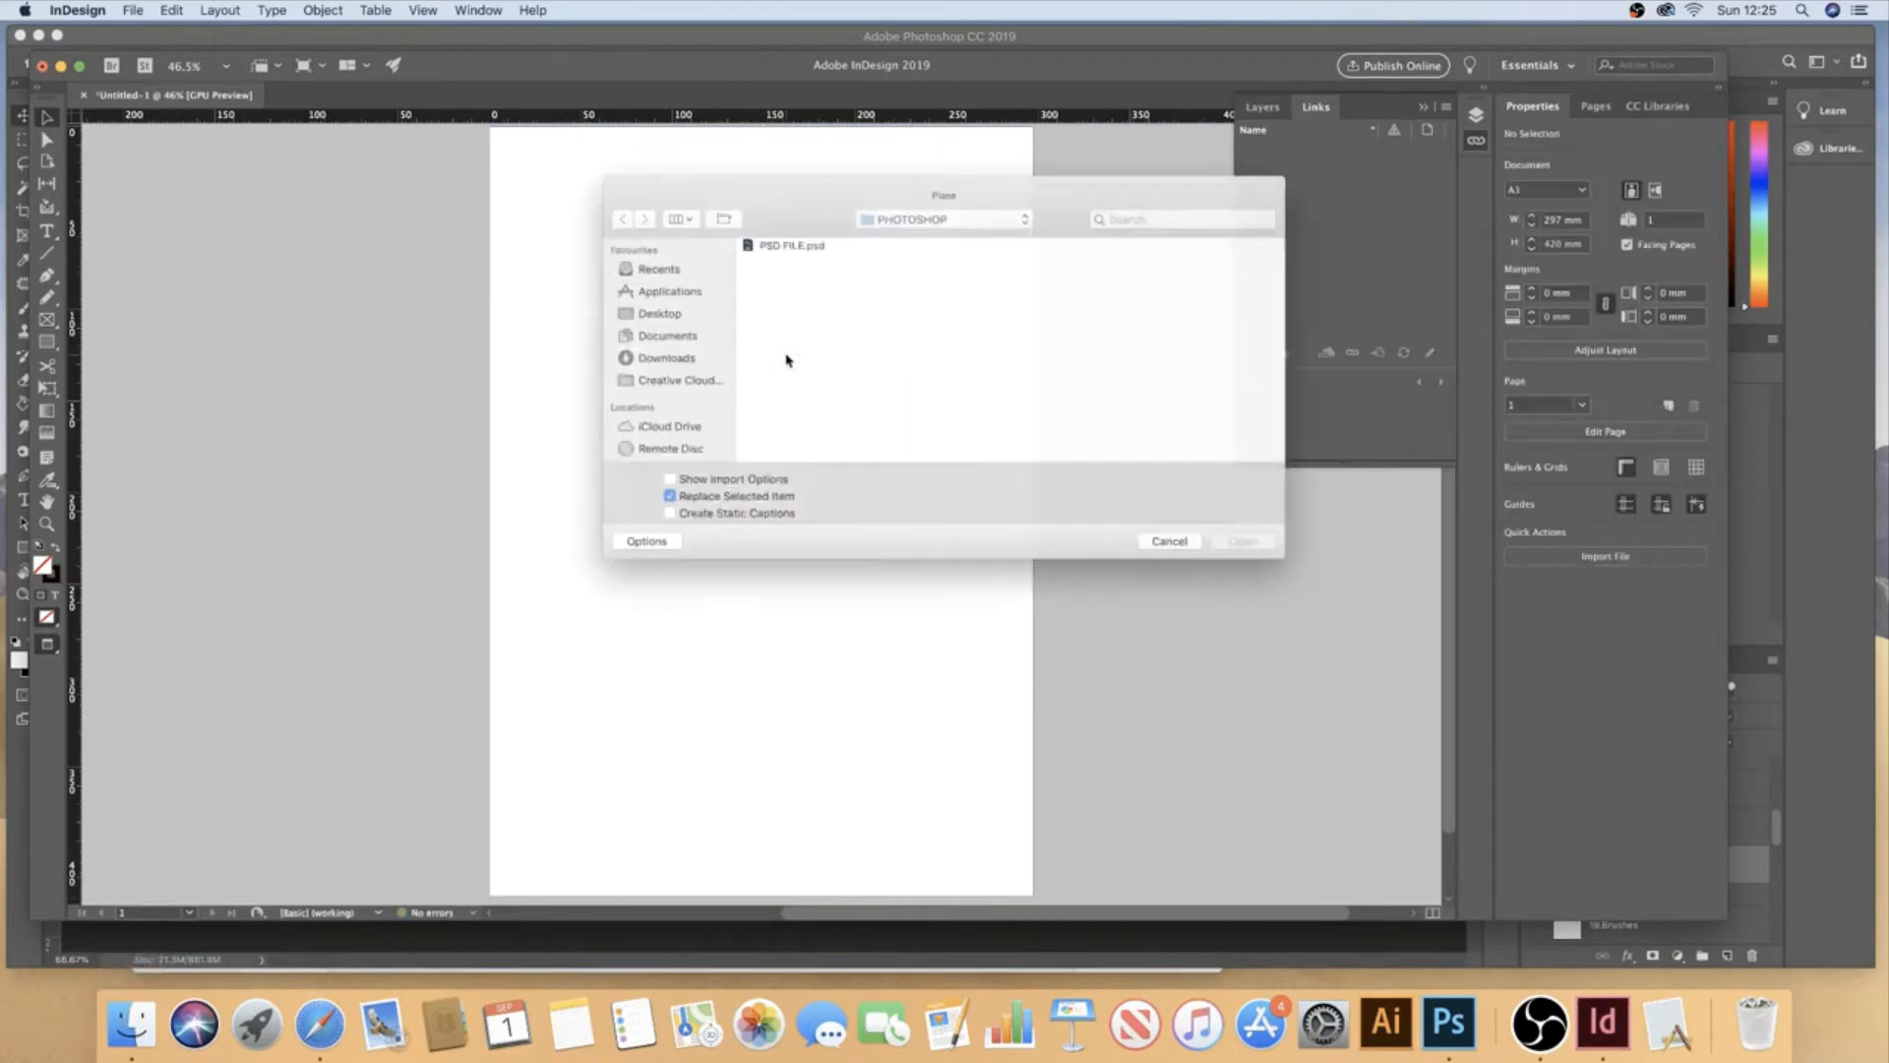
left_click(805, 239)
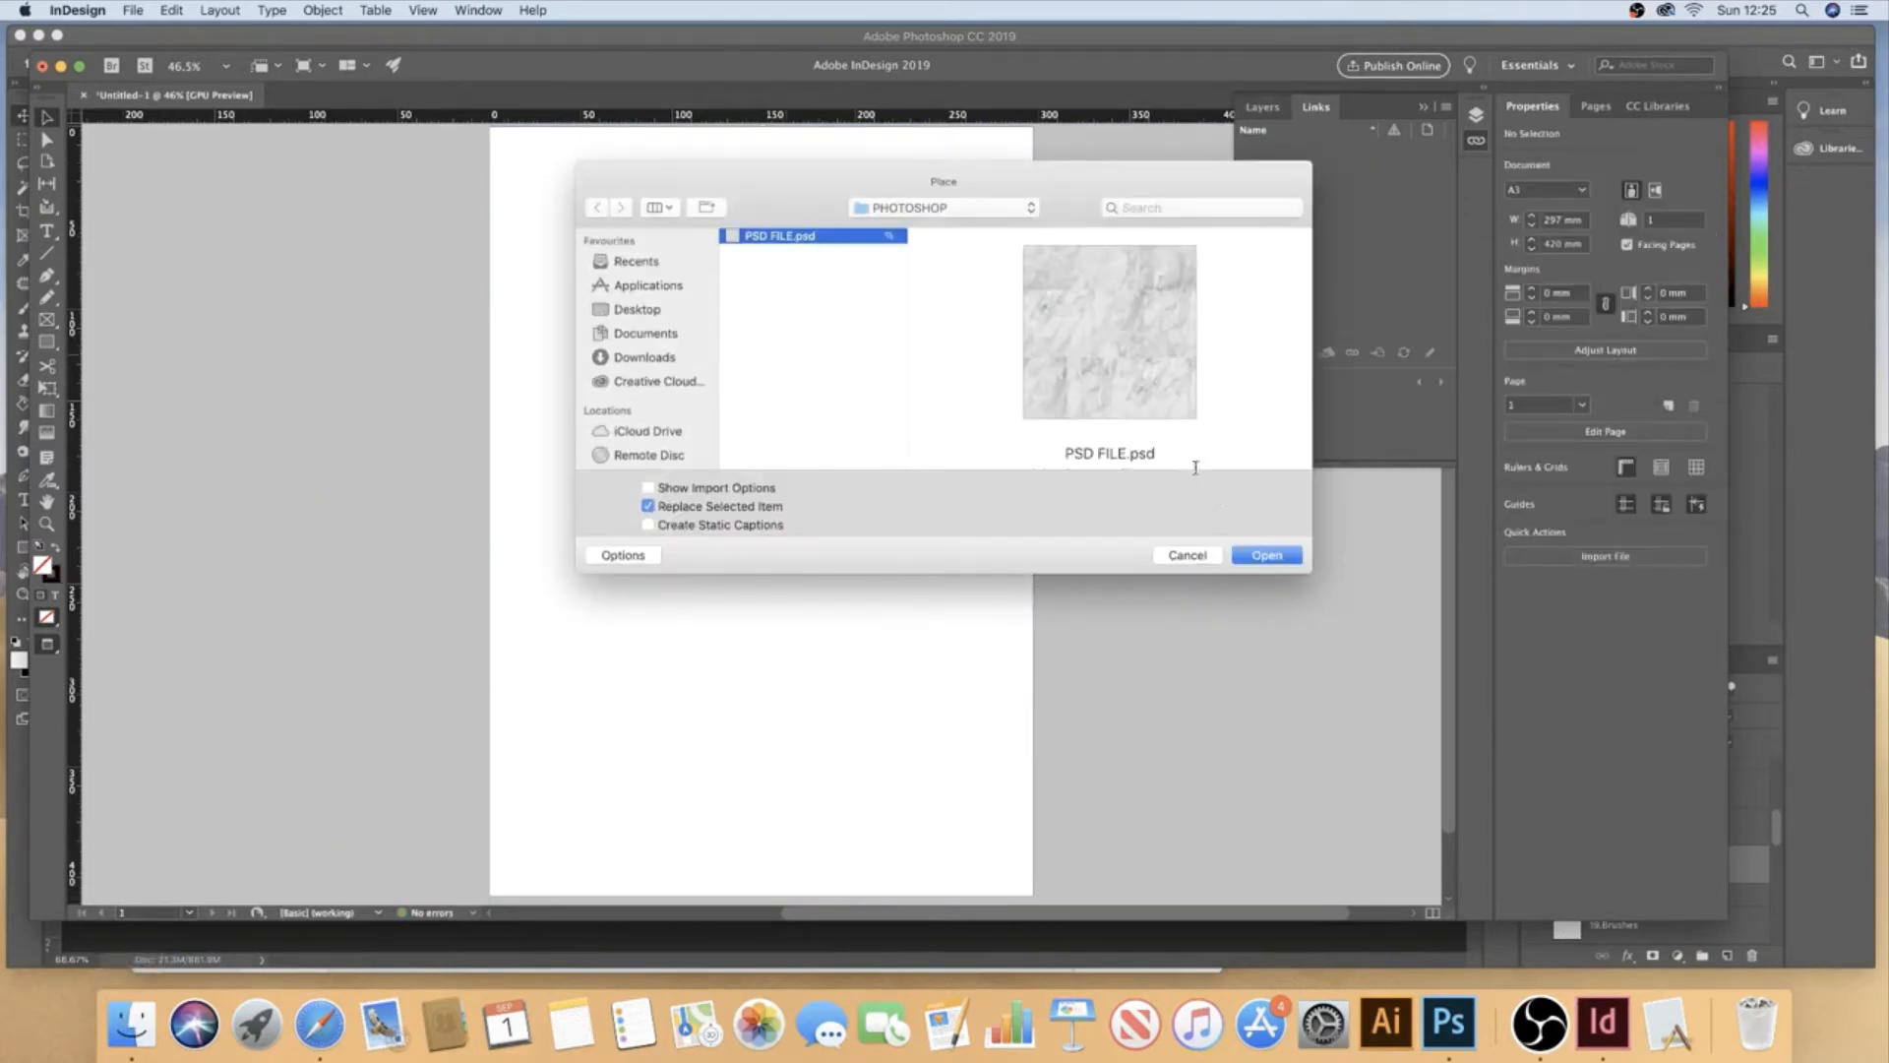
left_click(1259, 554)
left_click(646, 282)
left_click_drag(928, 406, 801, 190)
key("super+alt+u")
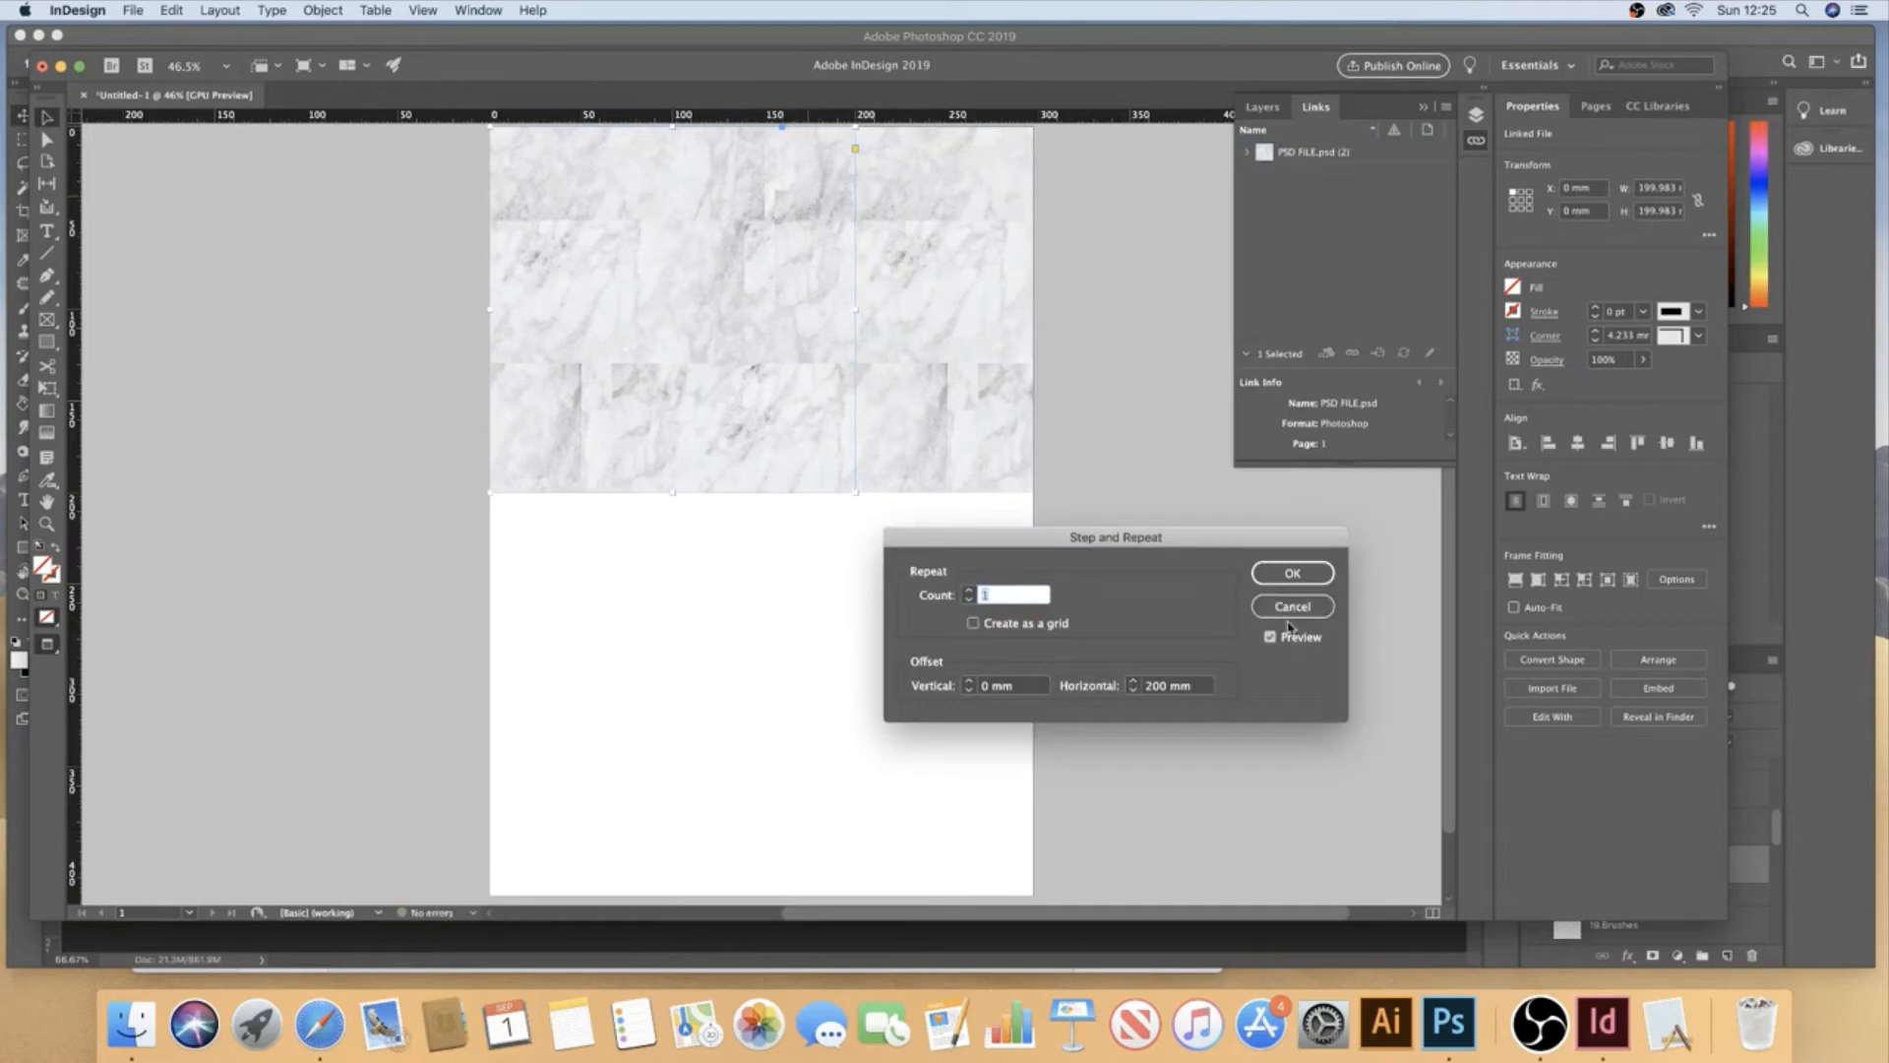
left_click(1292, 573)
- Select both marble tiles and step-and-repeat them 200 mm vertically and -100 mm horizontally to fill the rows below
left_click_drag(1221, 634, 672, 310)
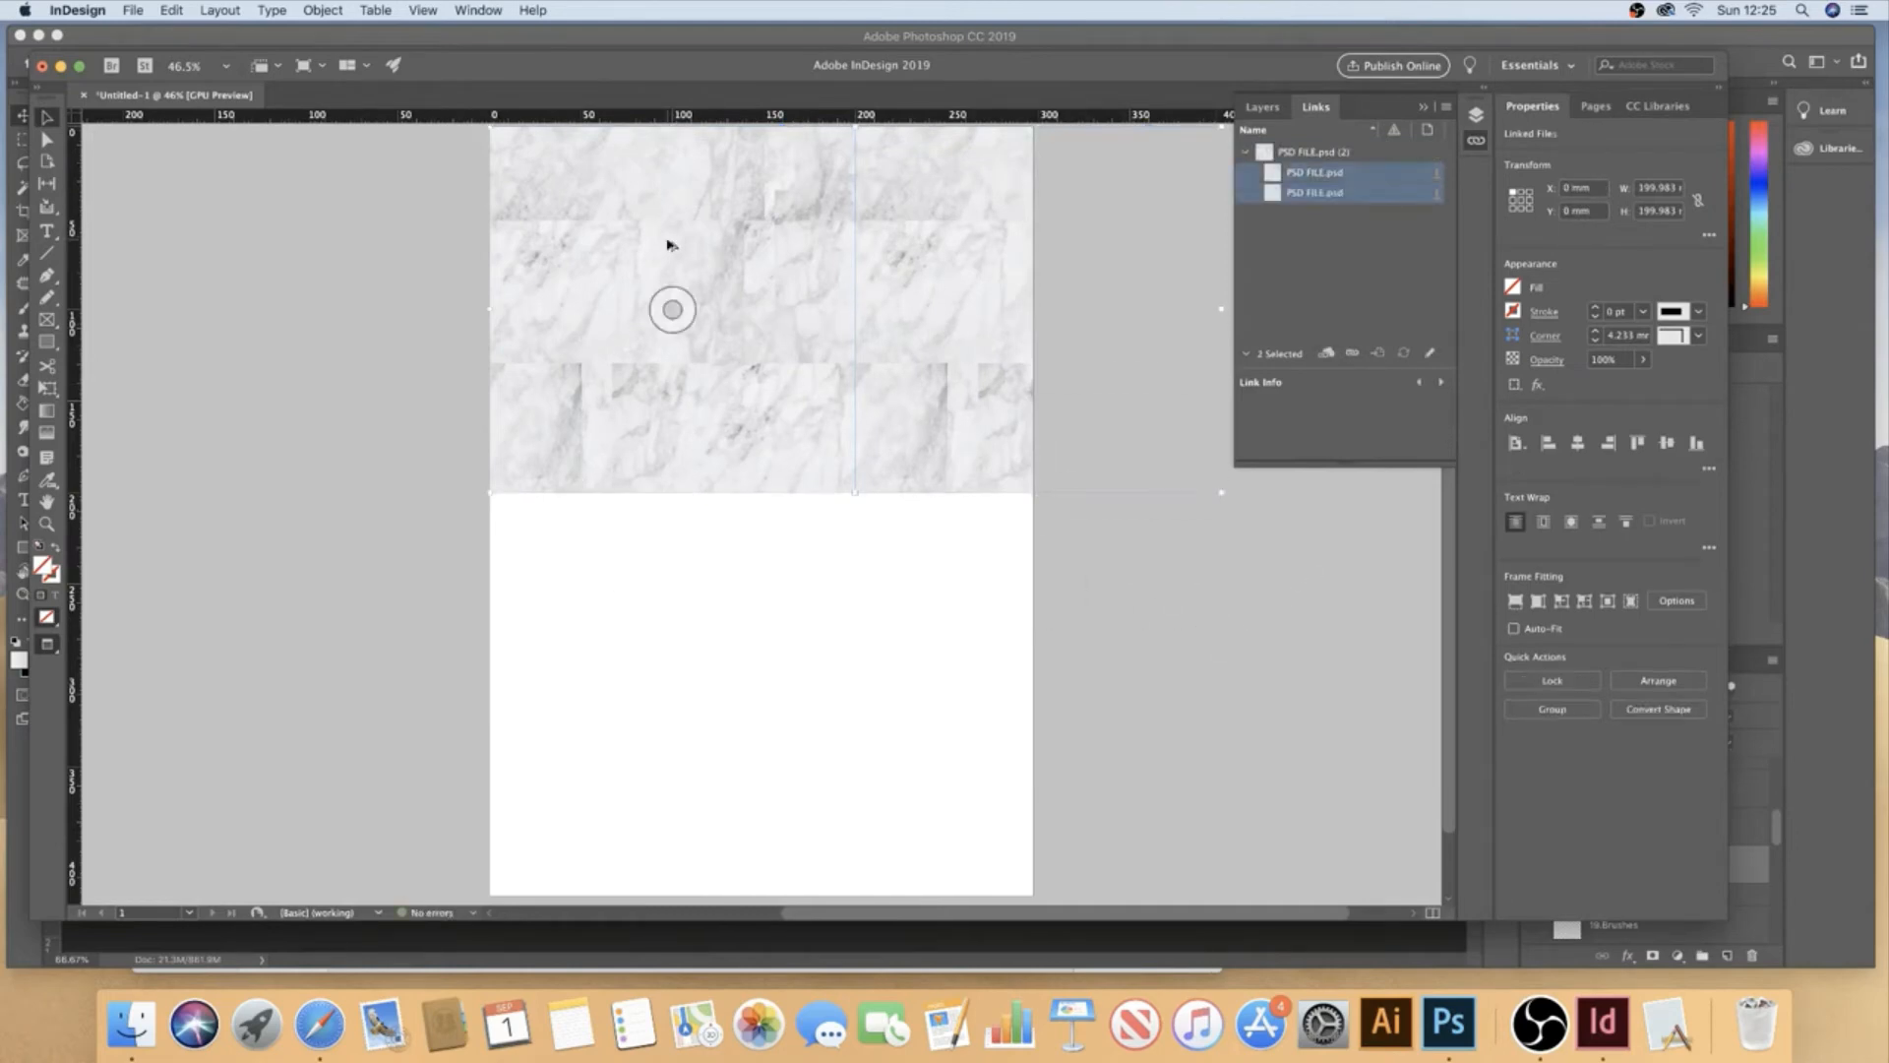
key("super+alt+u")
key("Tab")
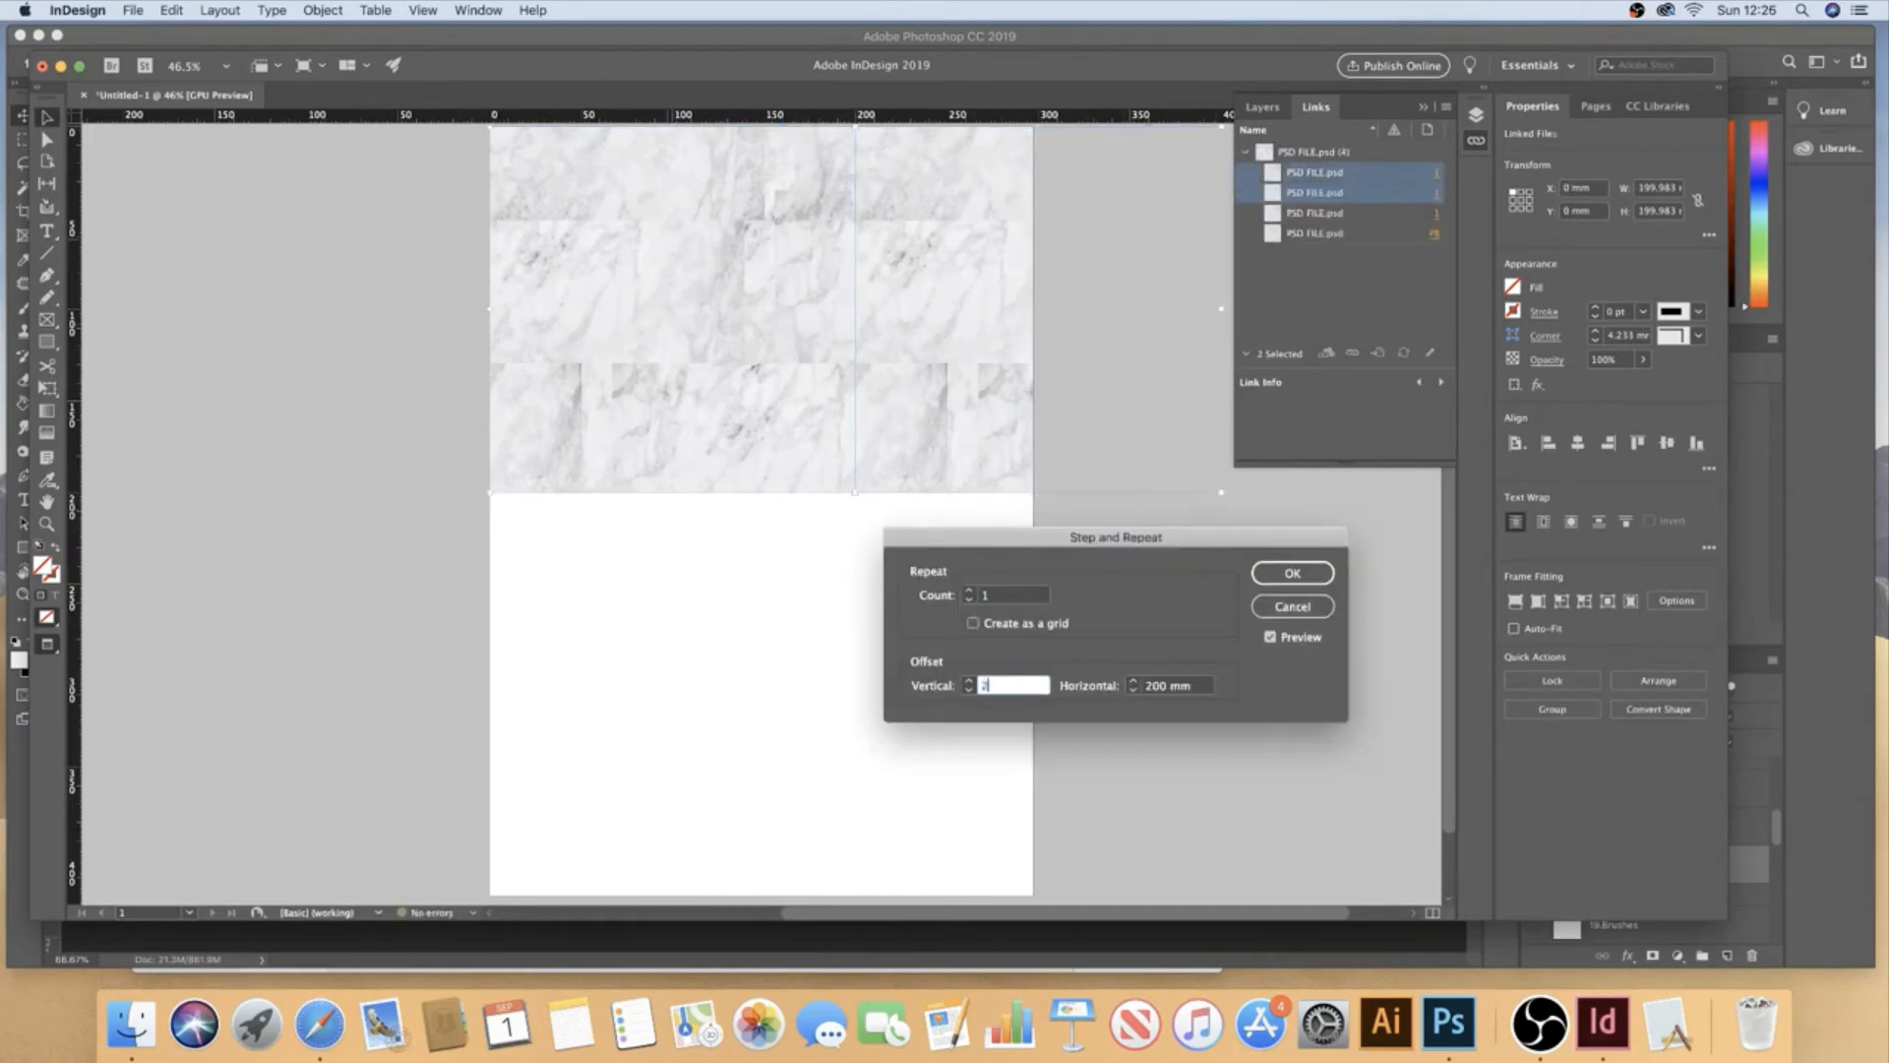
type("200")
key("Tab")
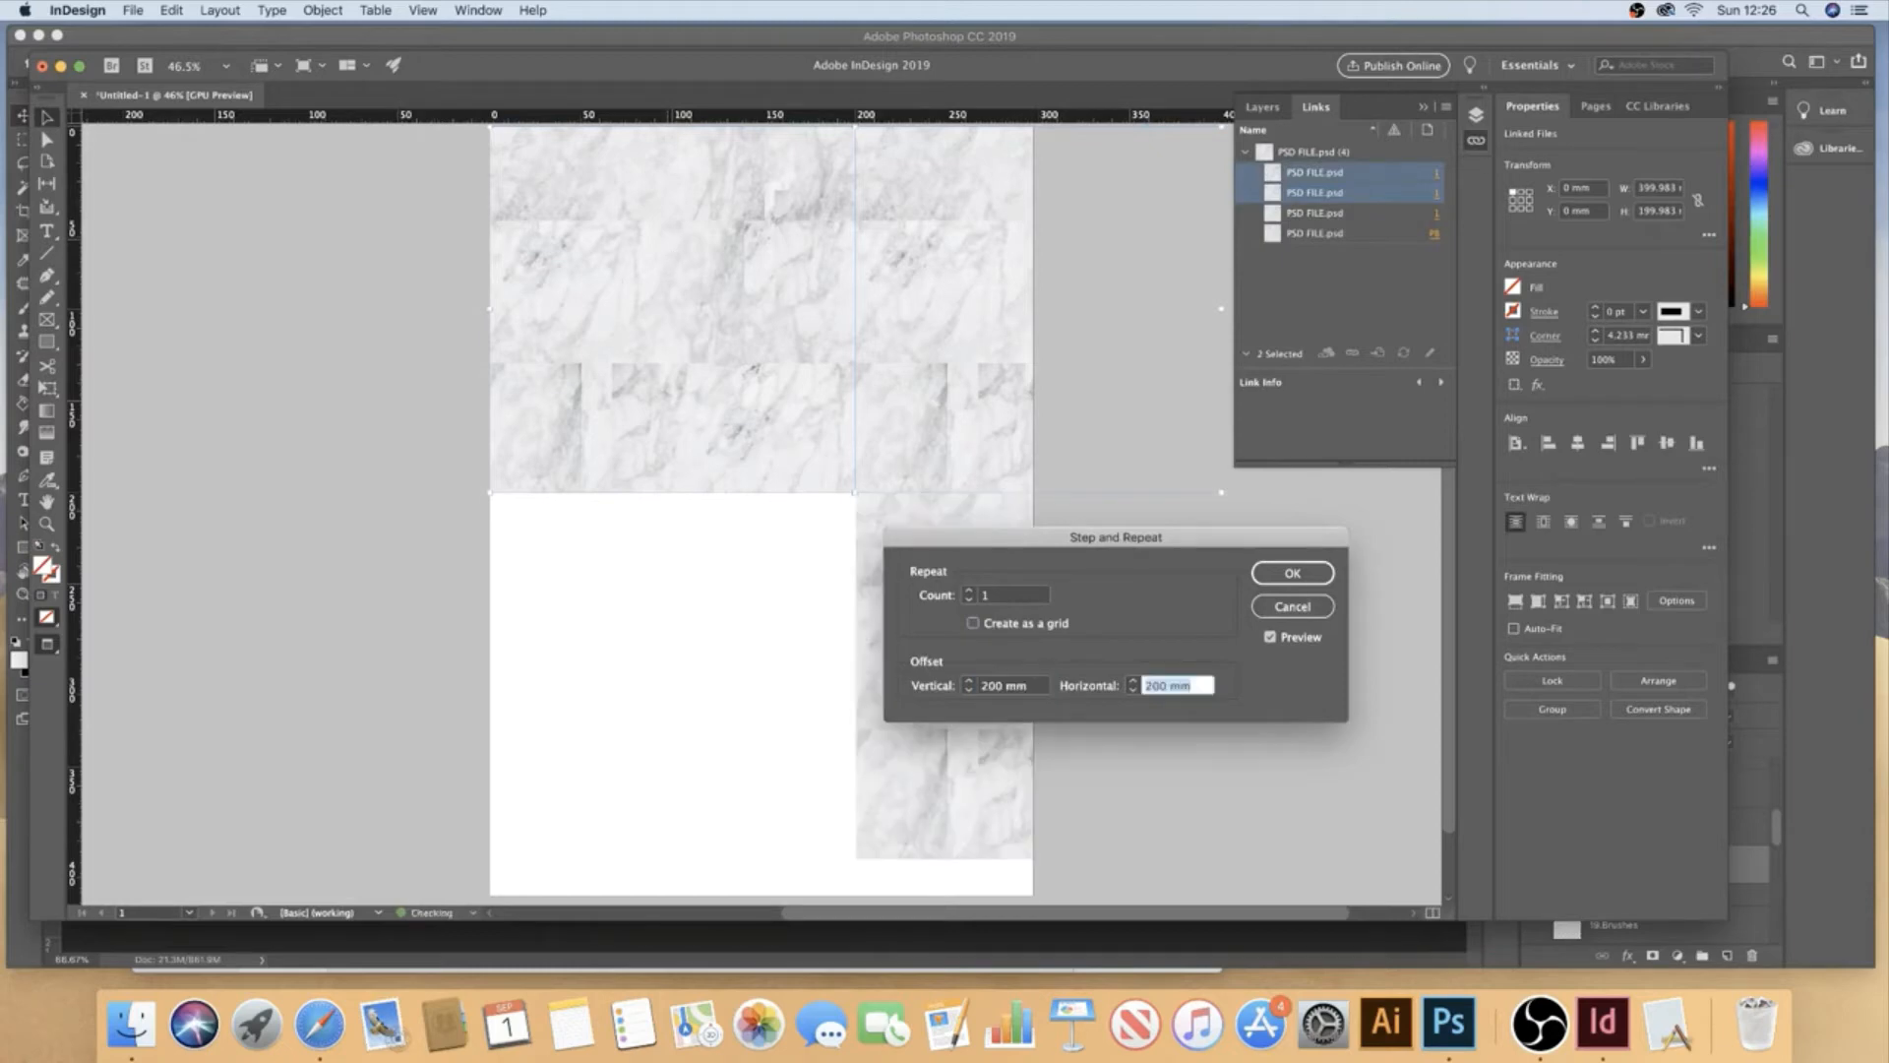
type("-100")
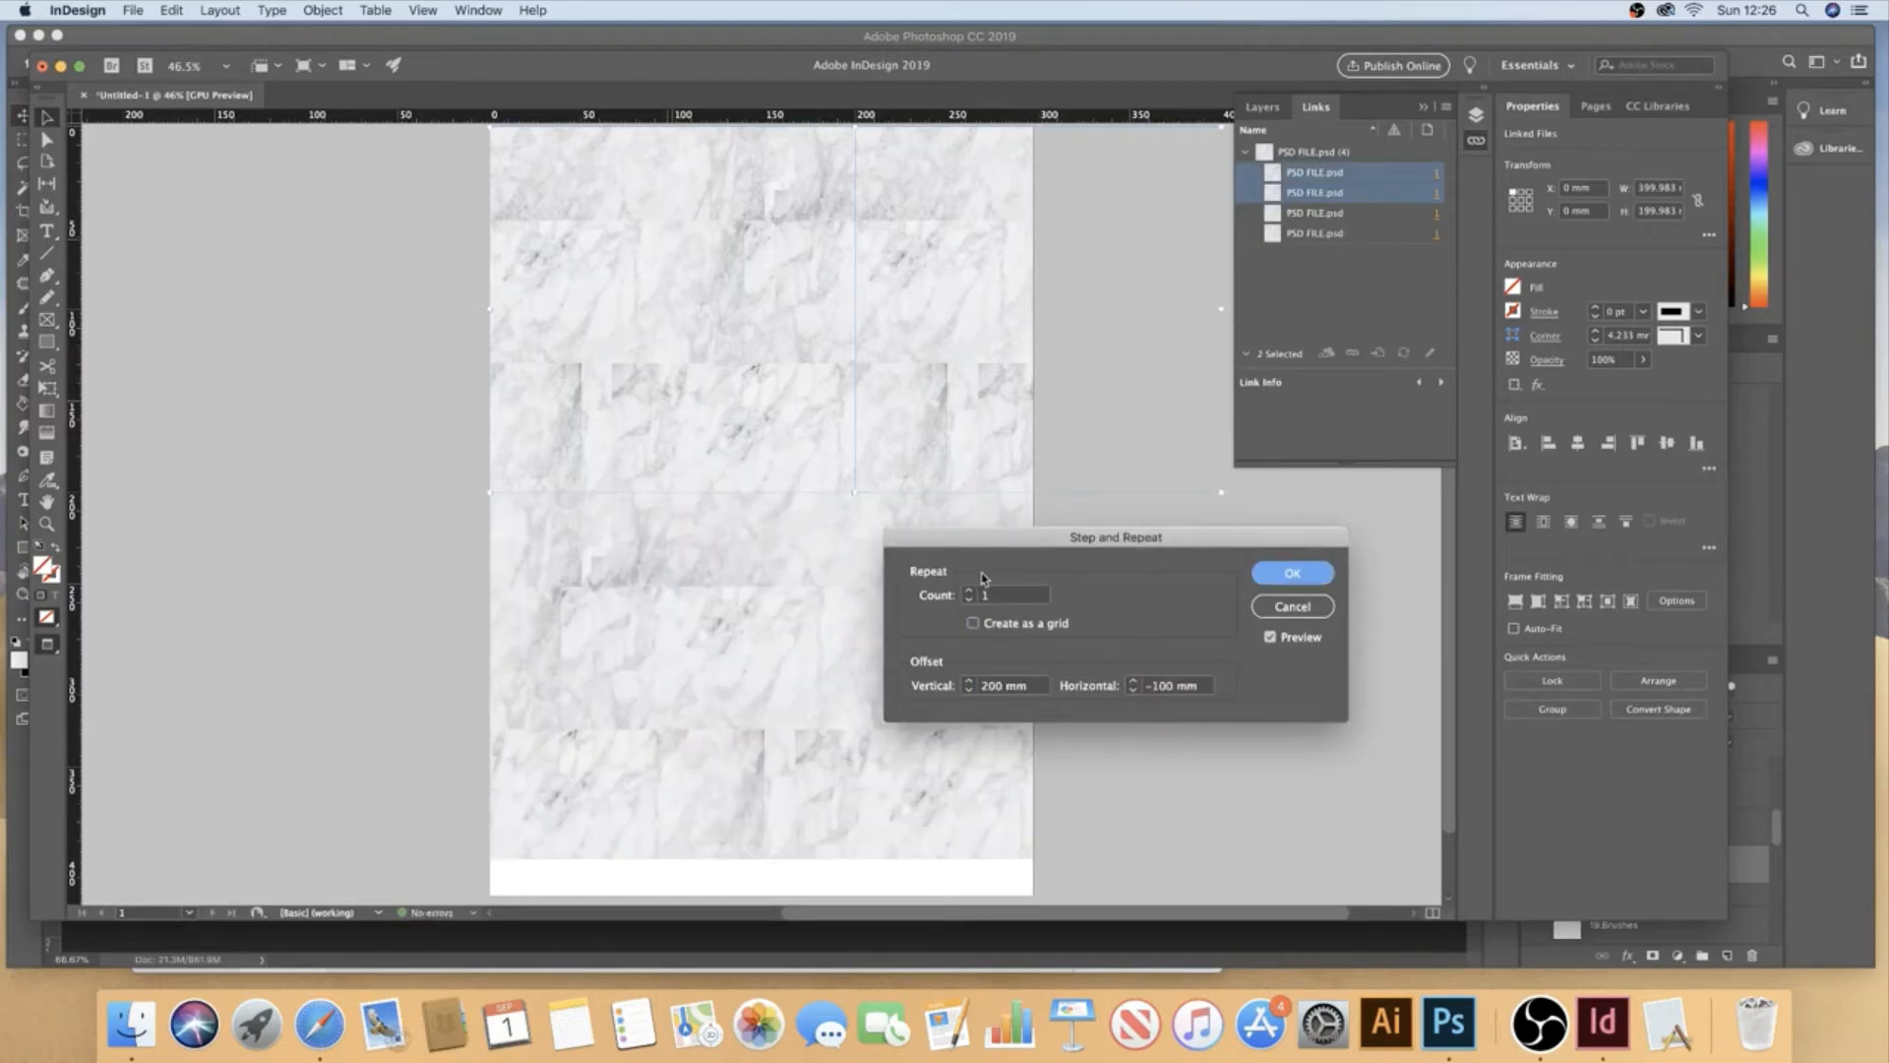
left_click(1293, 574)
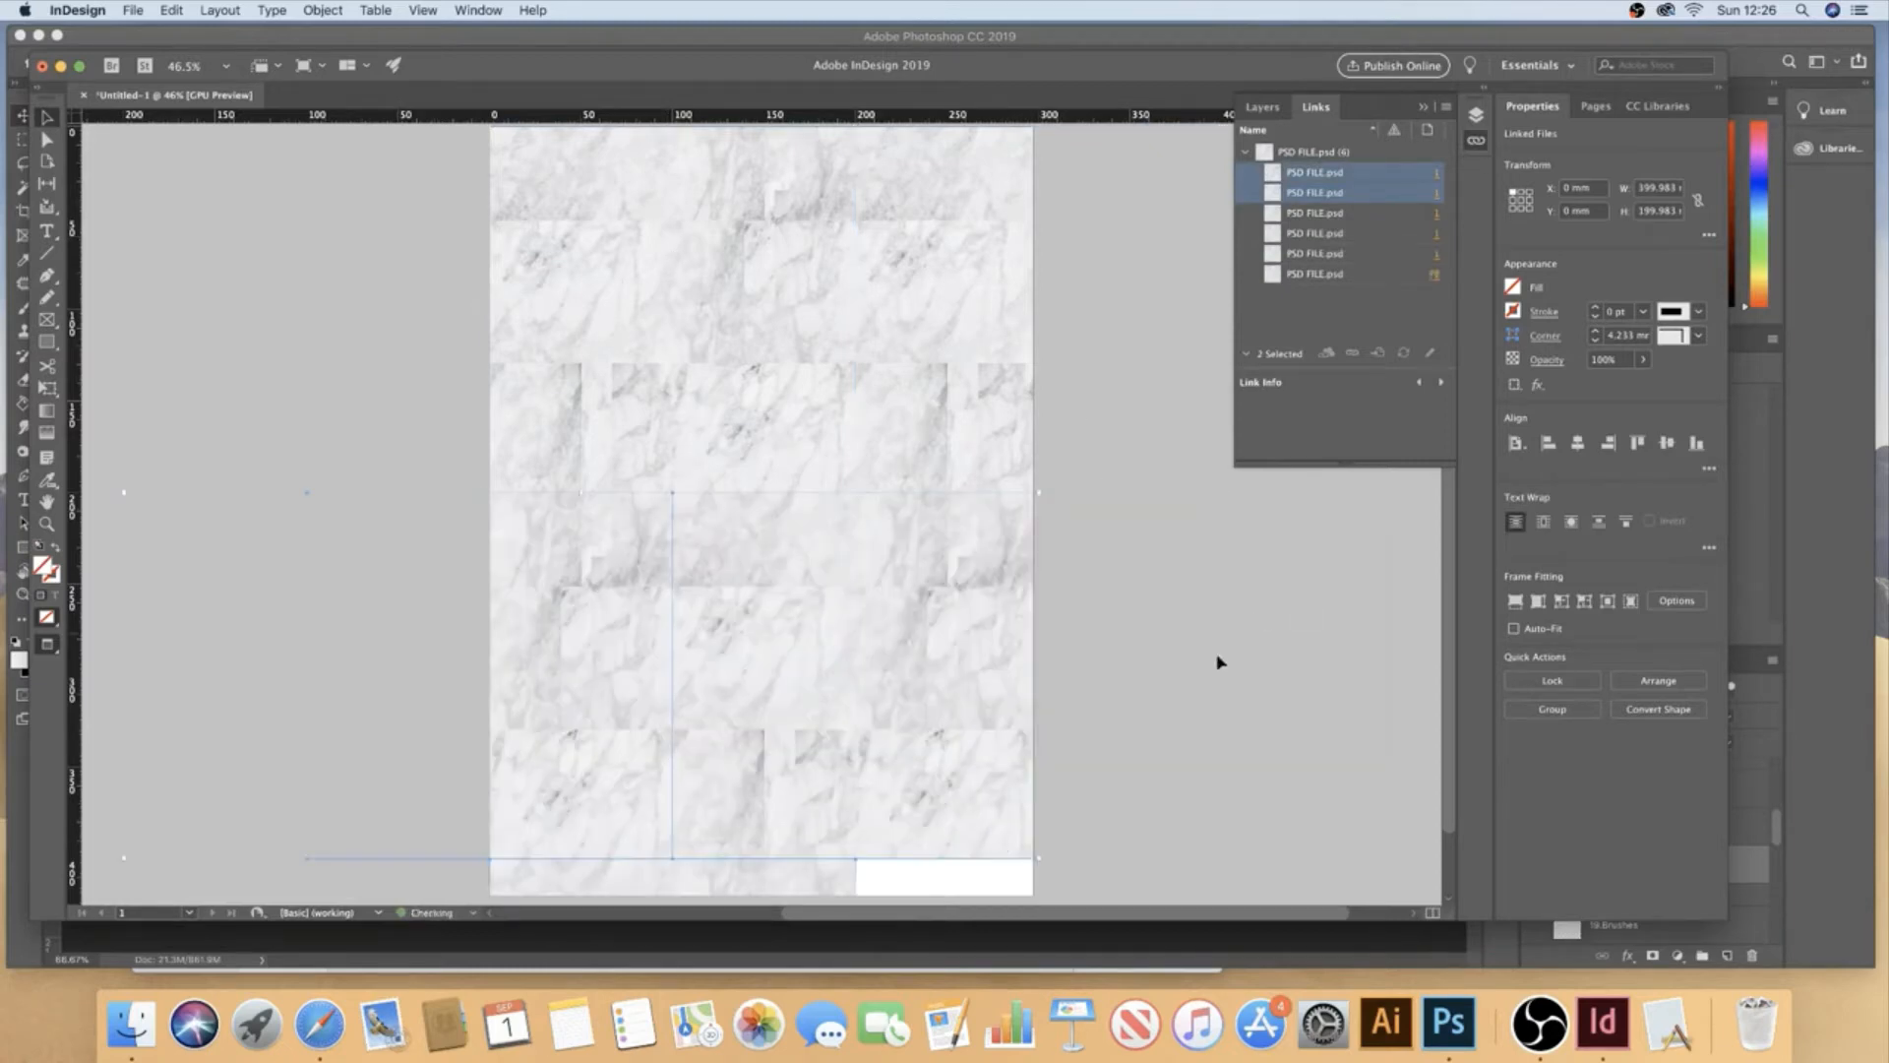
- Step-and-repeat the bottom-row tile once, 0 mm vertically and 200 mm horizontally, to fill the page's last gap, and inspect the tiled seams
left_click(891, 884)
left_click(802, 884)
key("super+alt+u")
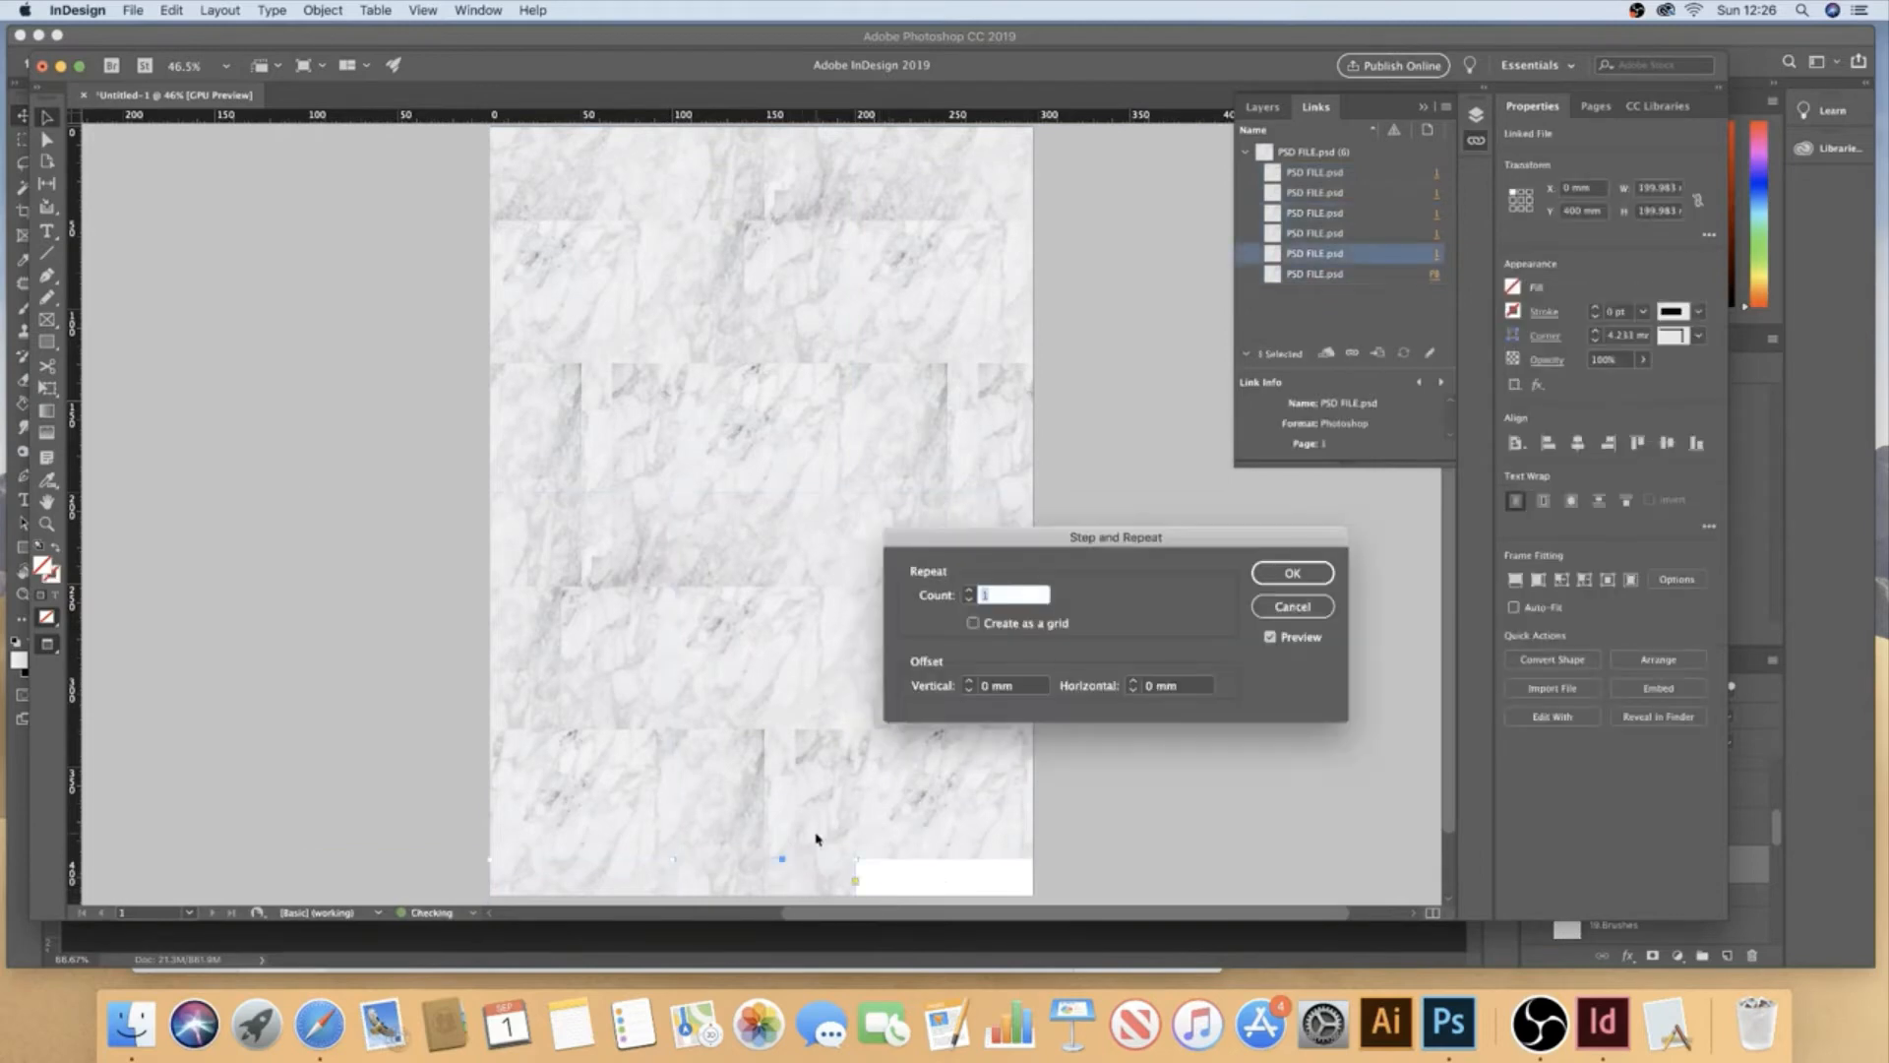
key("Tab")
key("Tab")
type("200")
key("Return")
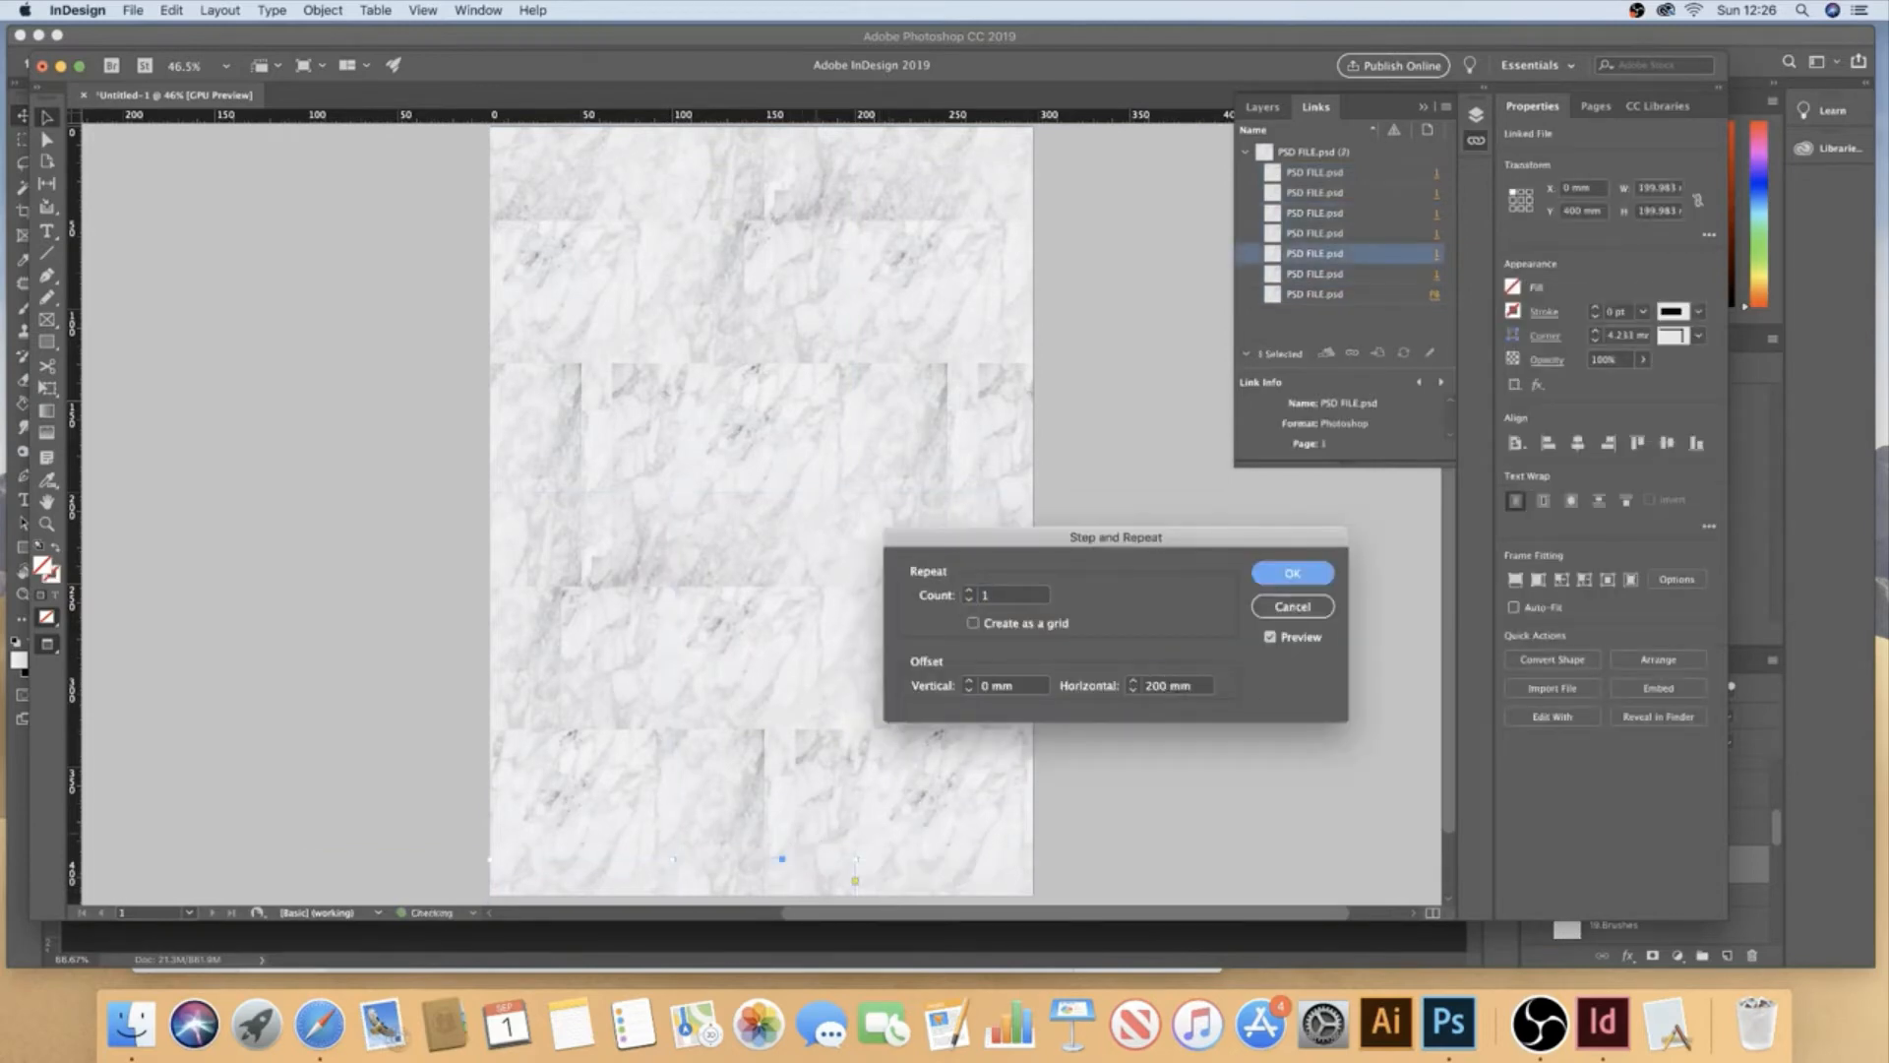
left_click(1292, 576)
key("z")
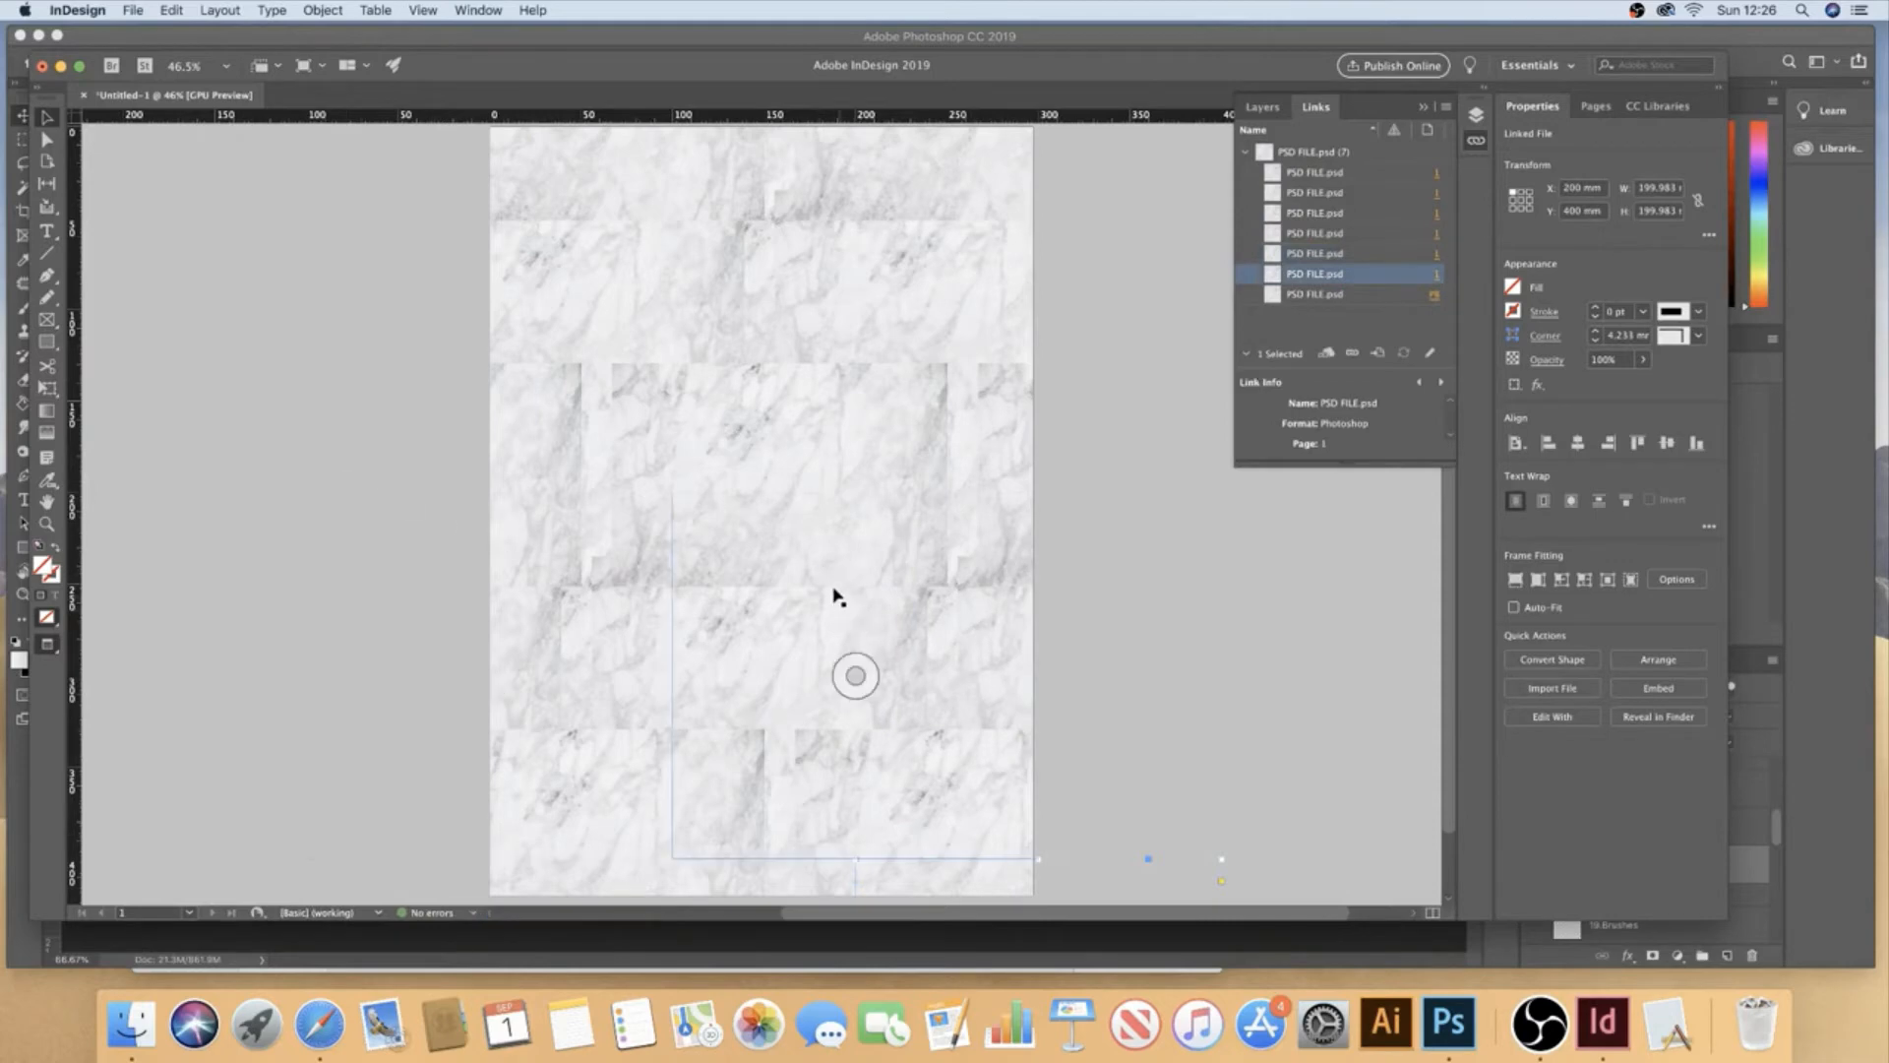
left_click(831, 557)
left_click(793, 482)
scroll(756, 443, "up", 3)
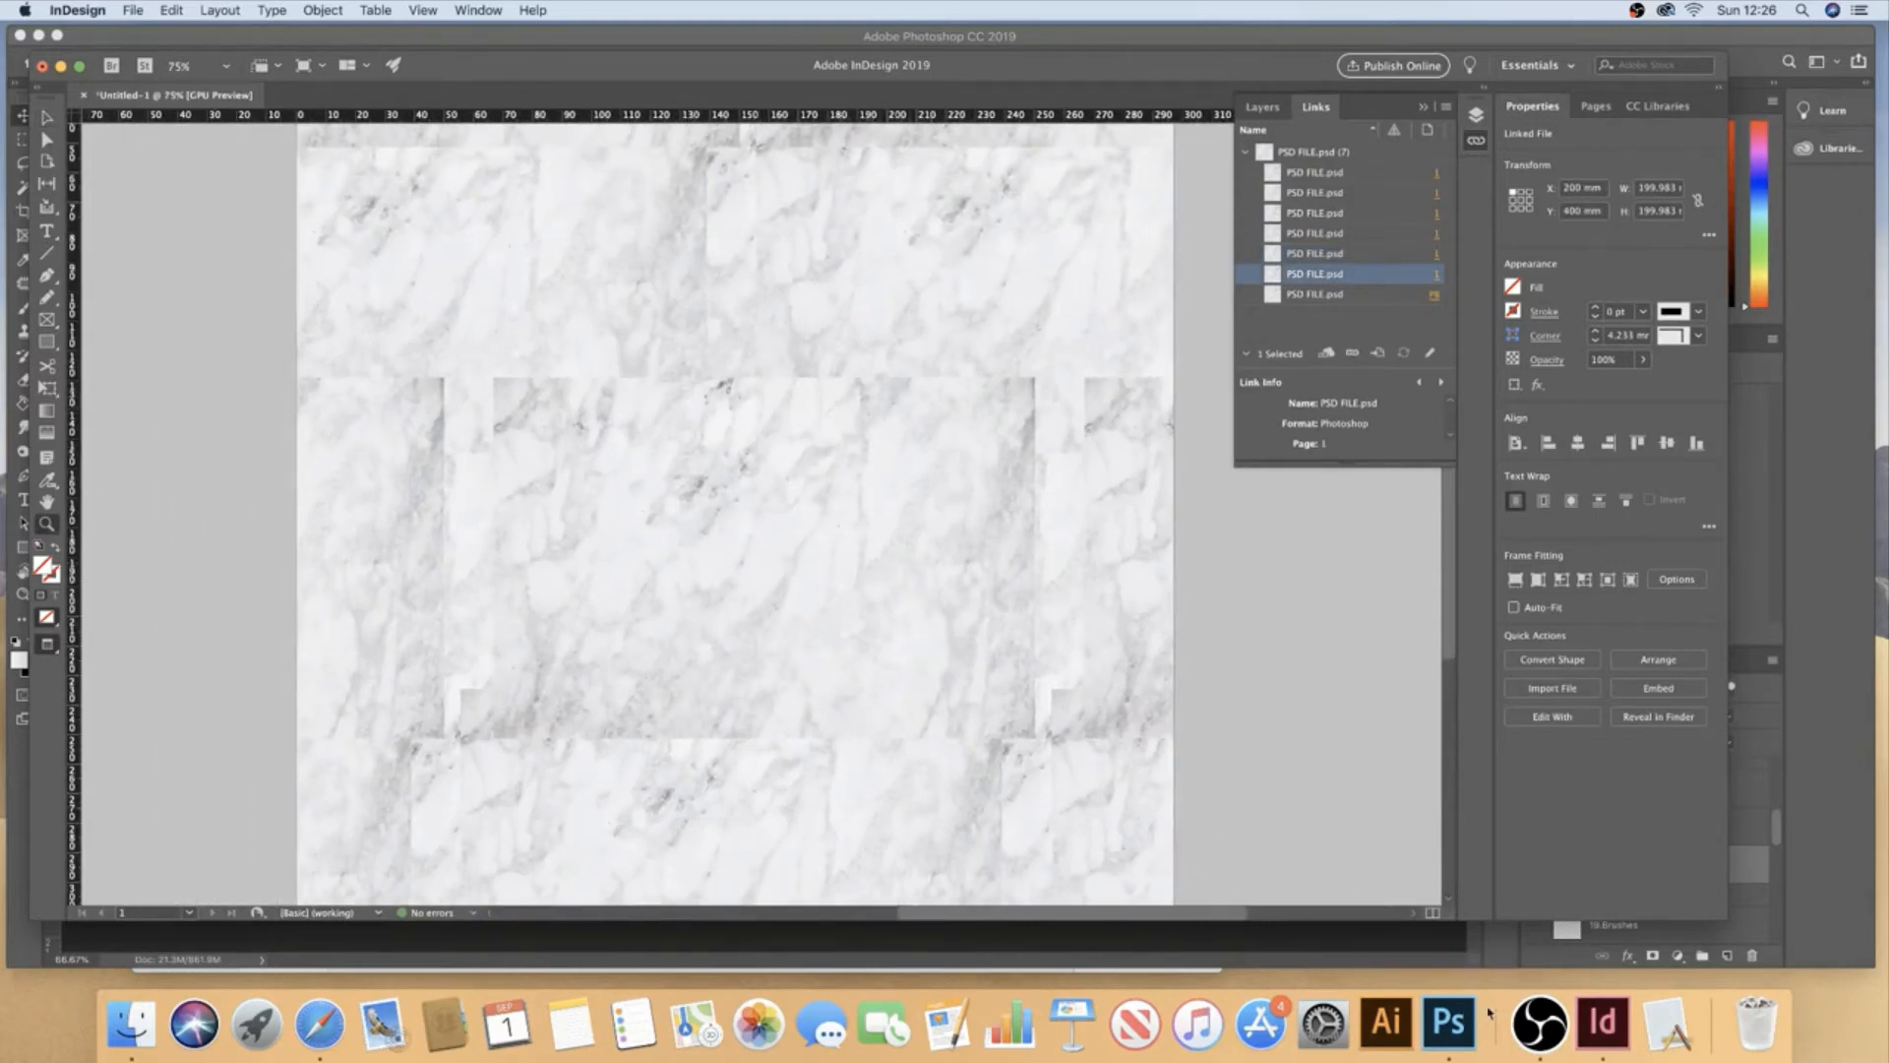
- Switch to Photoshop and group all the marble layers inside 21.COMPLEX PATTERN TILE as RAW FILES
left_click(1461, 1025)
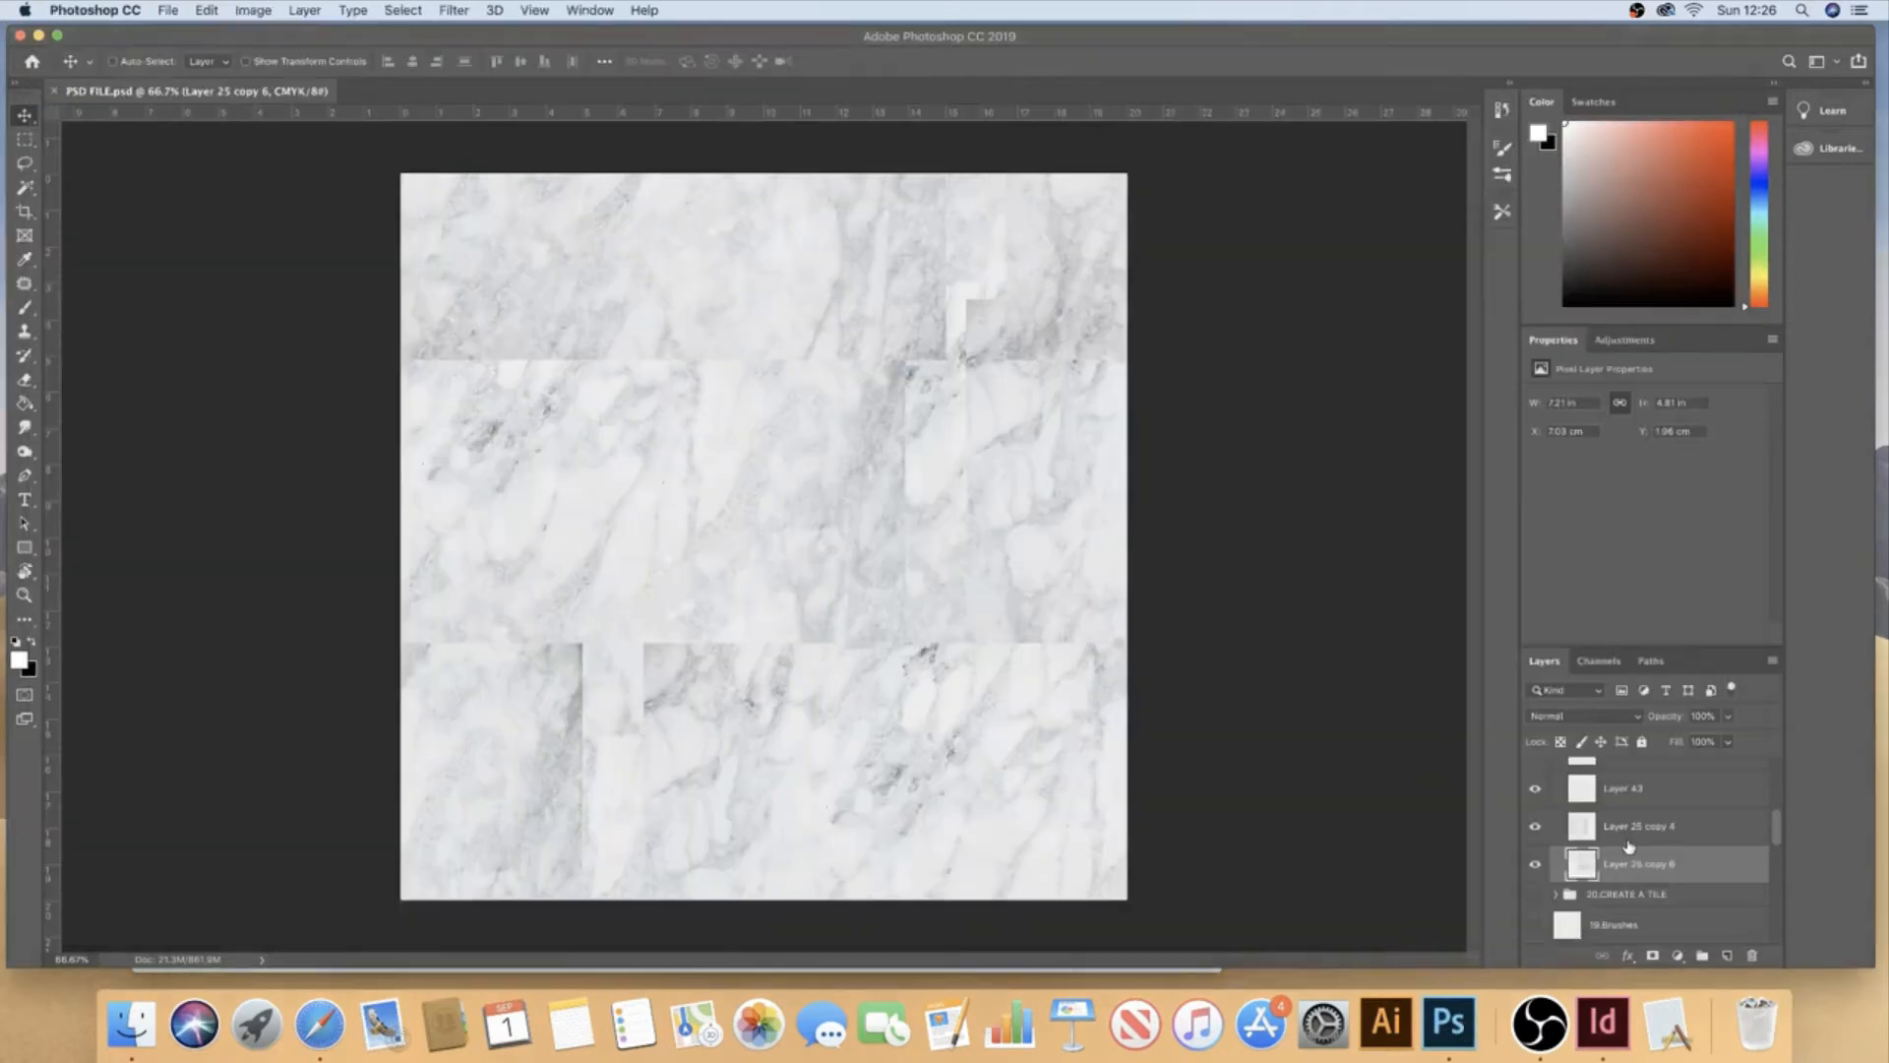
left_click_drag(1769, 834, 1775, 775)
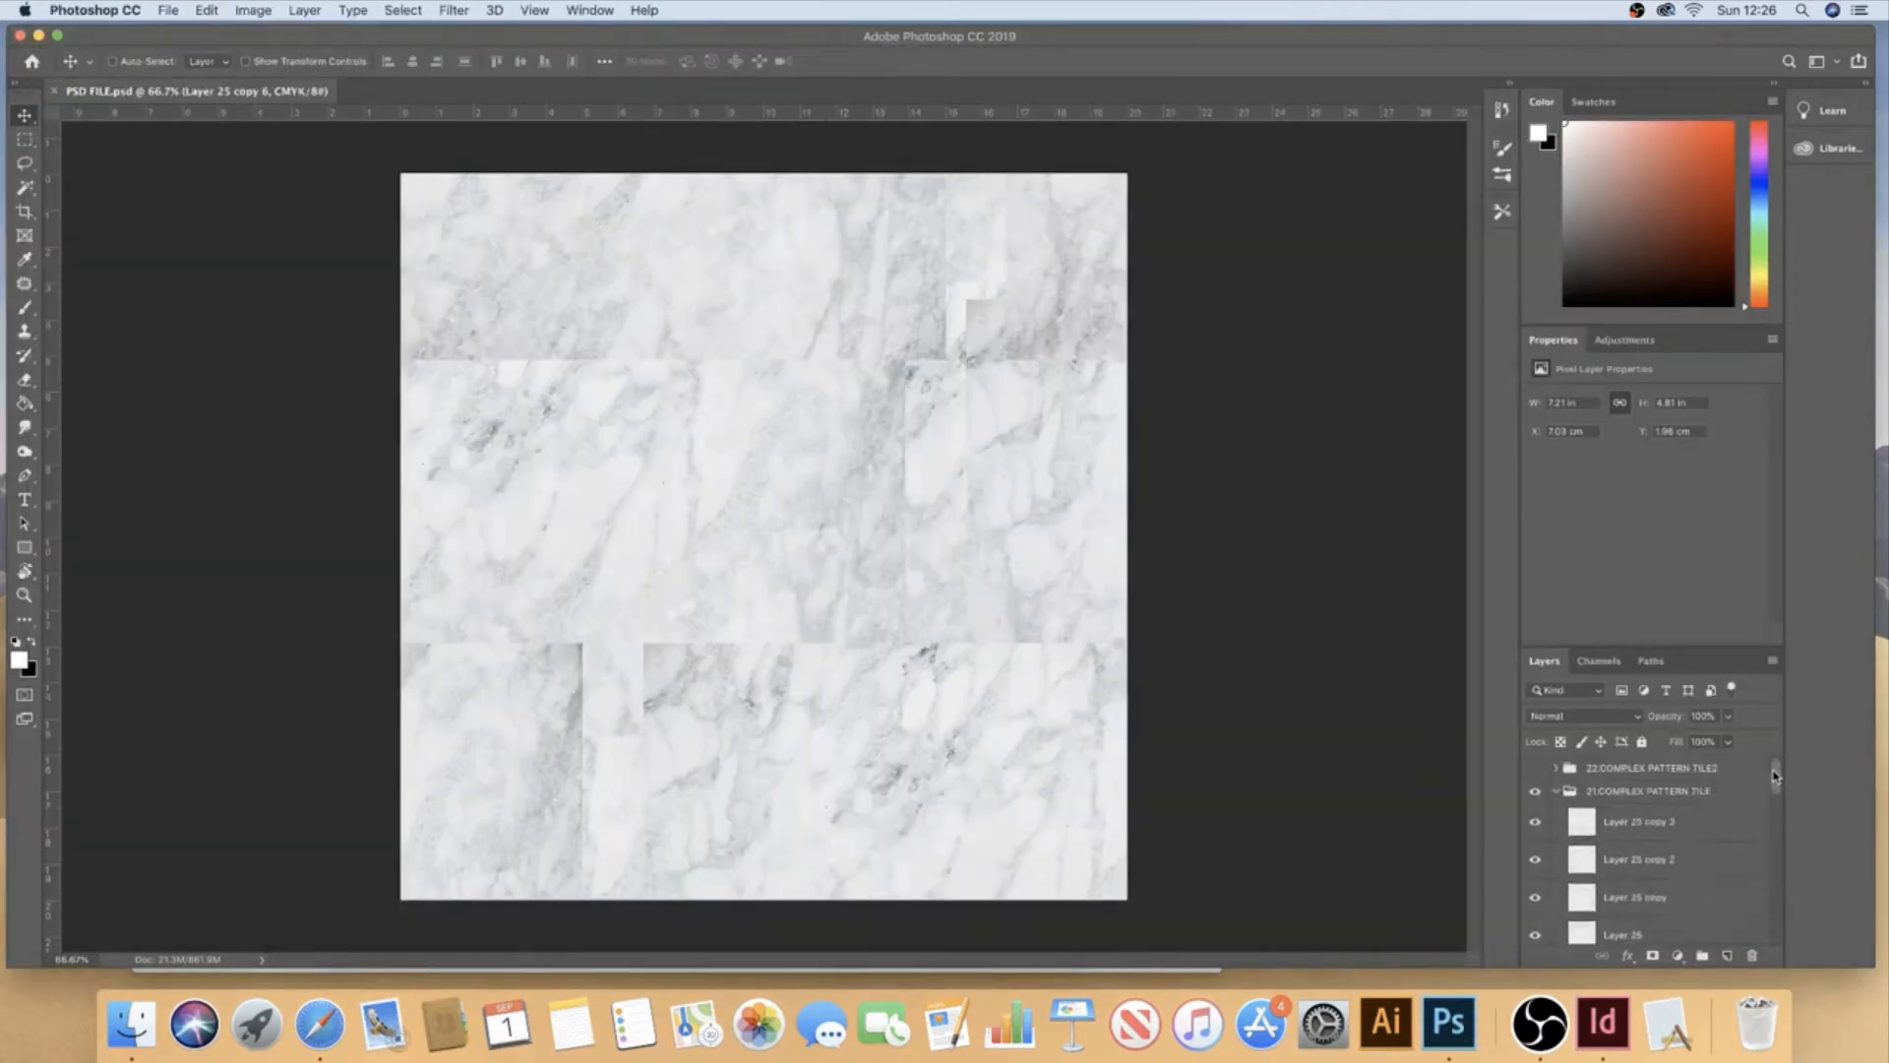
left_click(1688, 835, "shift")
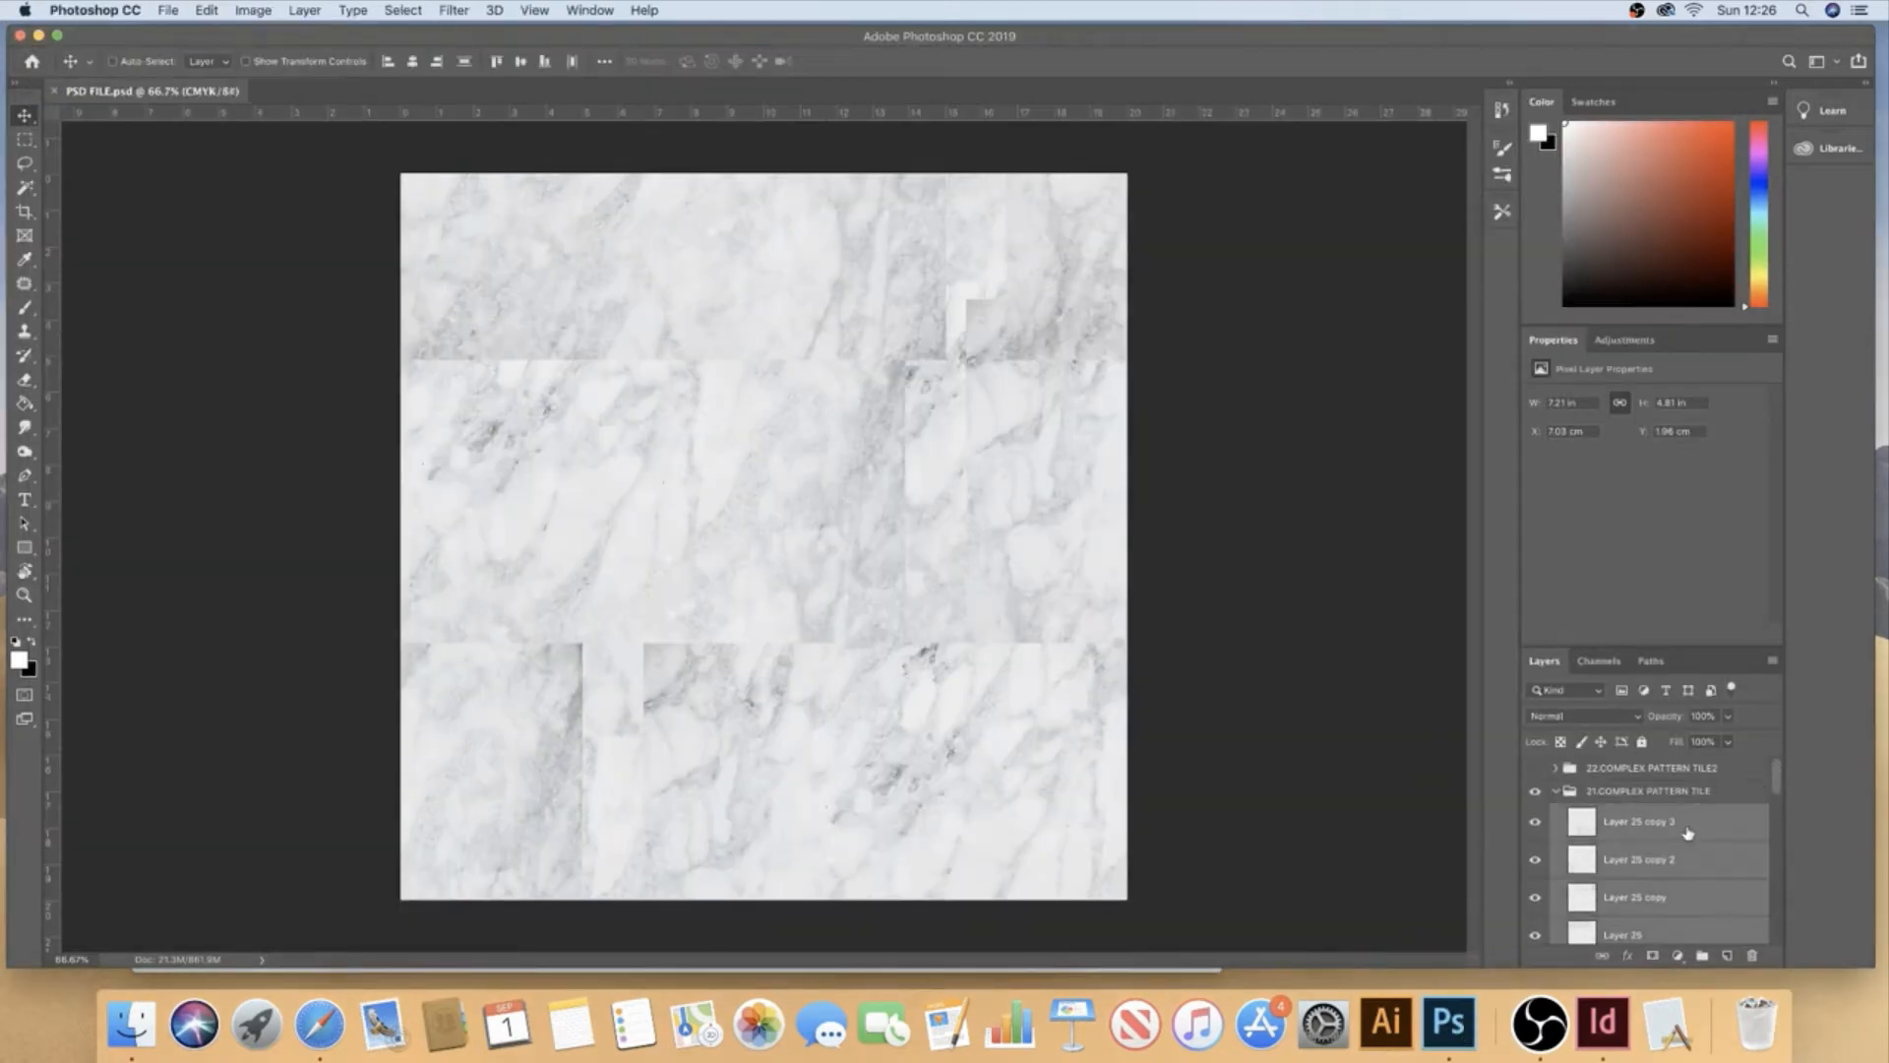
key("super+g")
left_click(1534, 815)
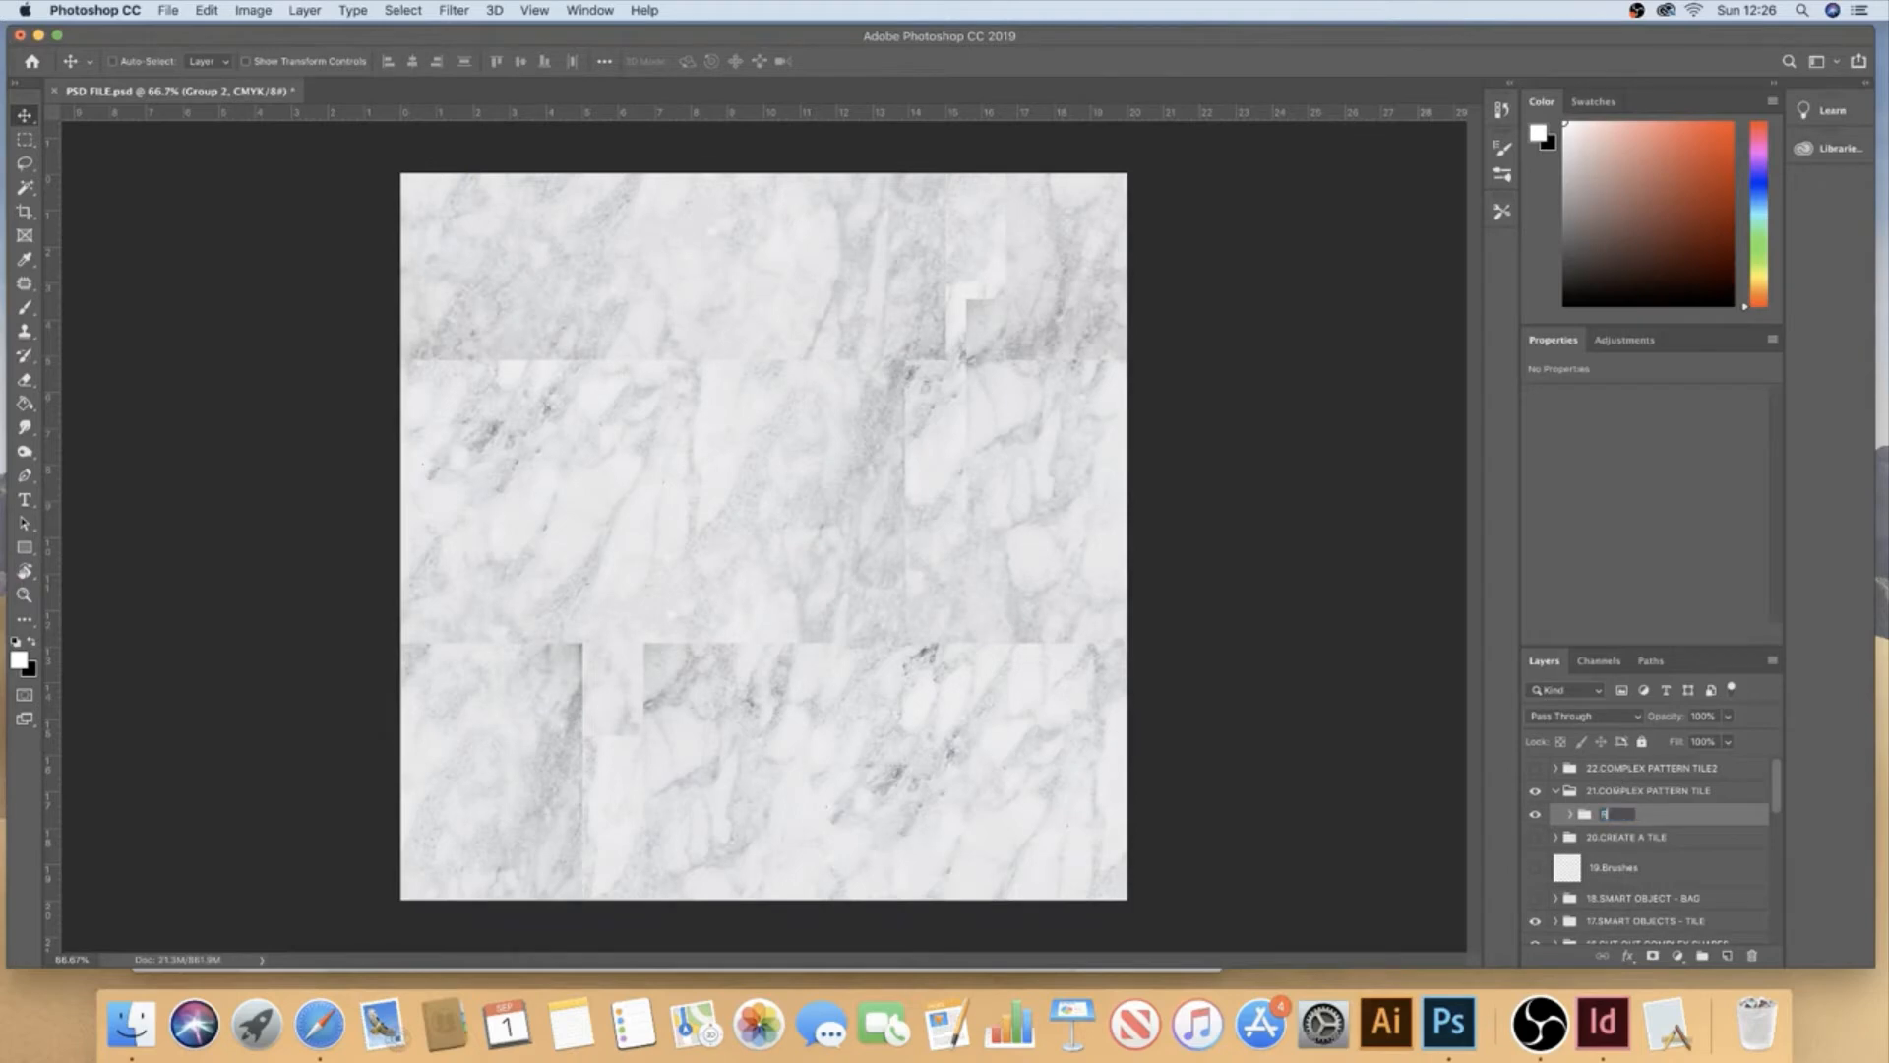
type("RAW FILES")
key("Return")
- Duplicate the RAW FILES group, merge the copy into a single layer with the original group hidden, and make the merged layer active
key("super+j")
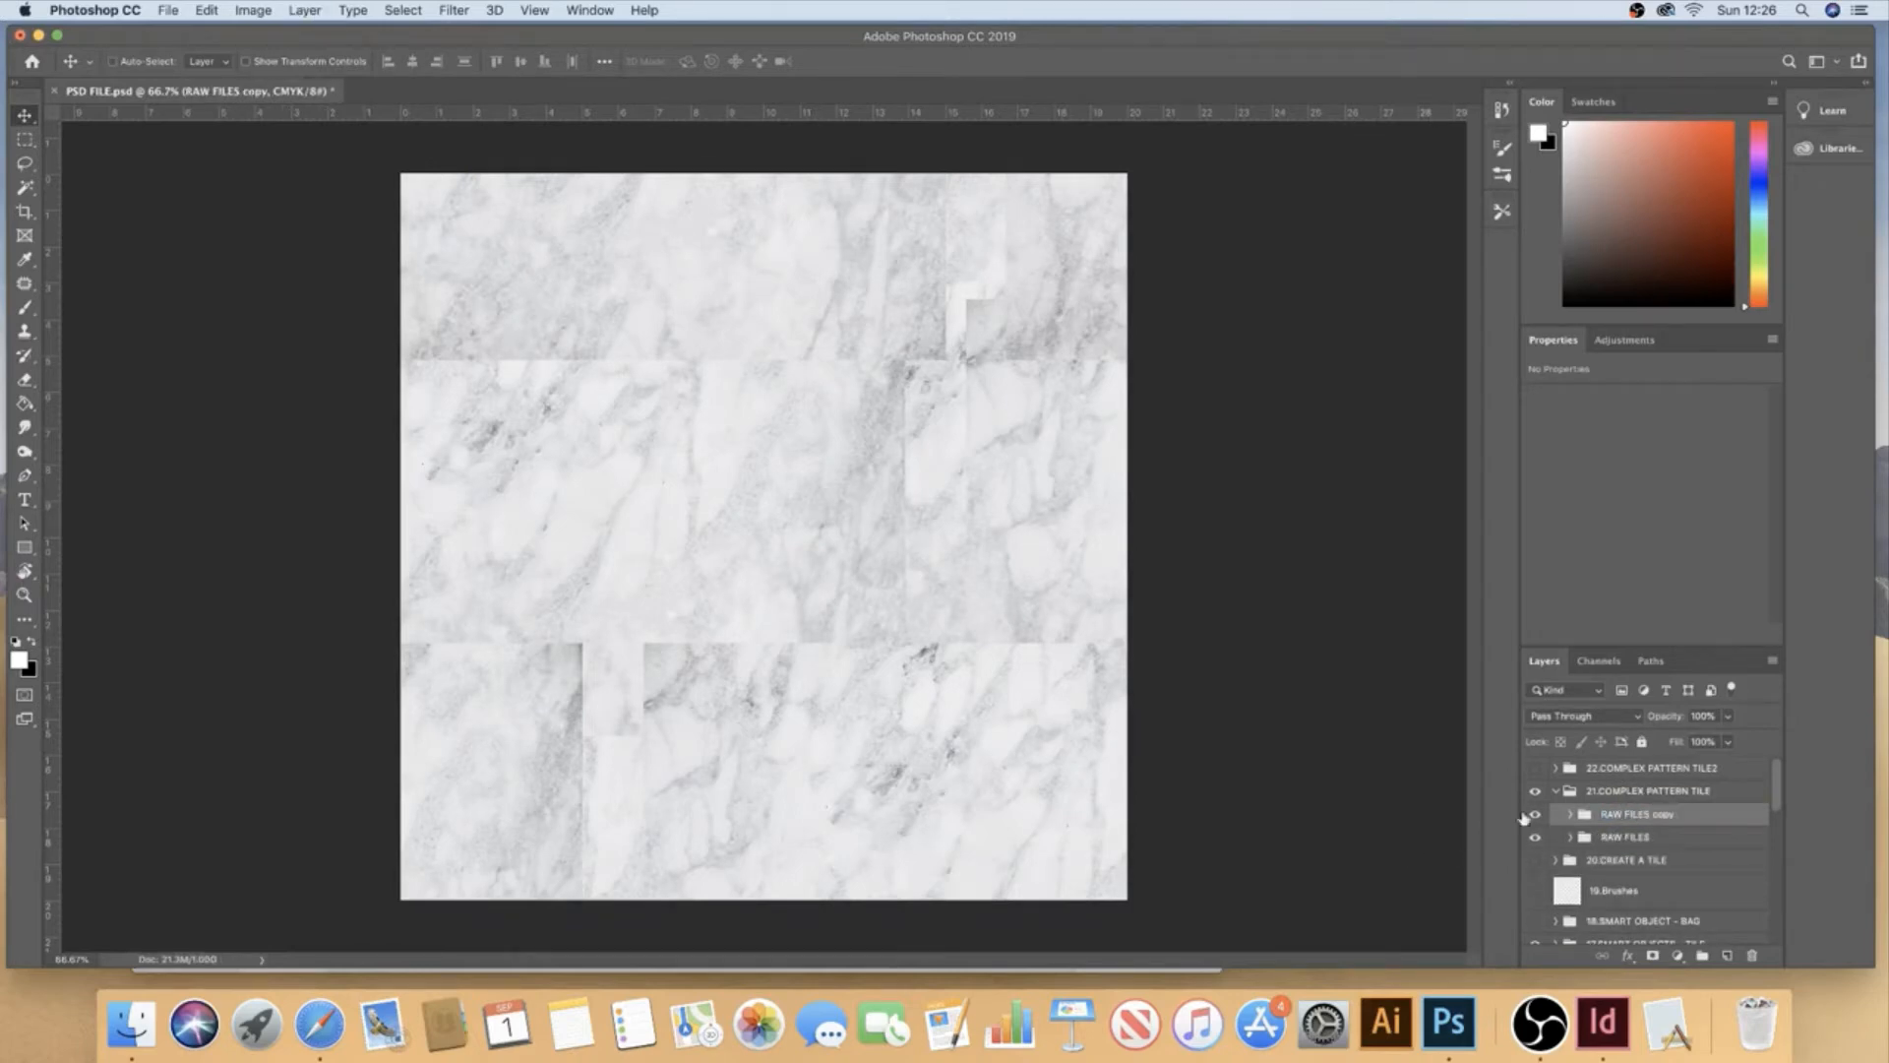
key("super+e")
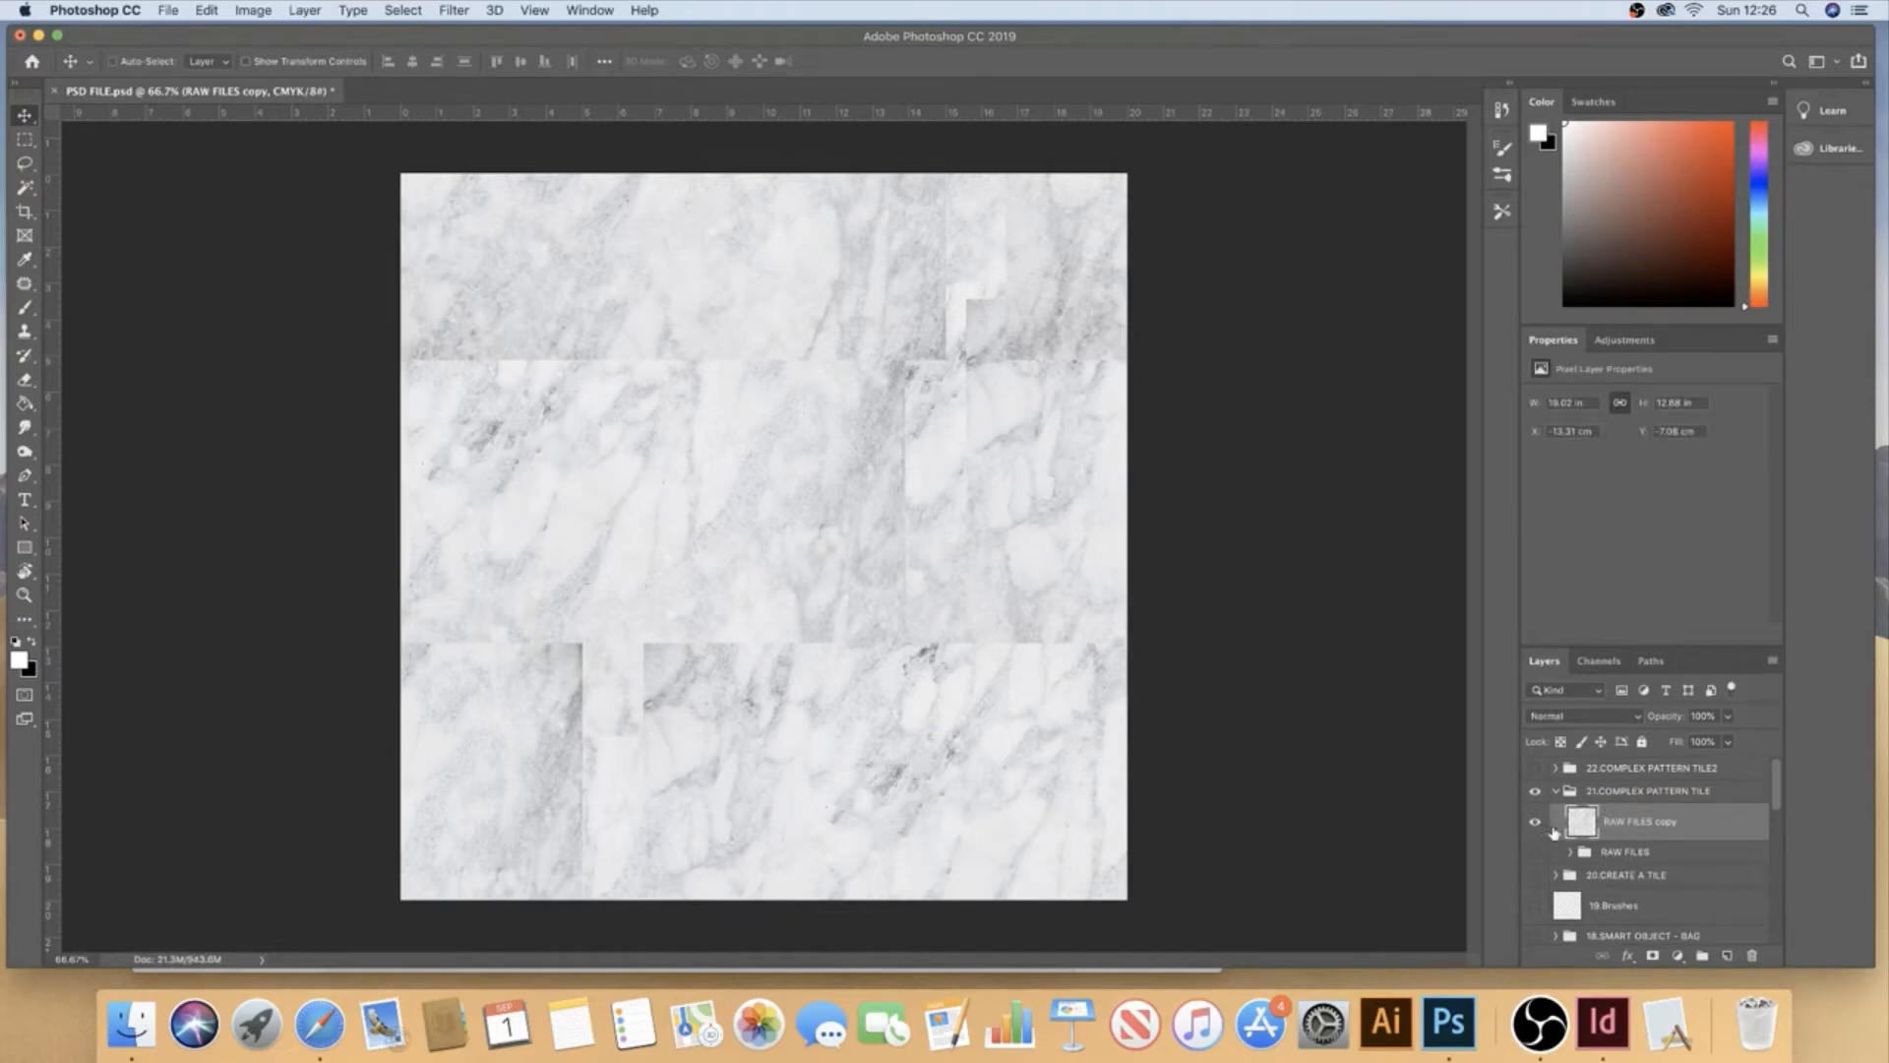
left_click(1609, 852)
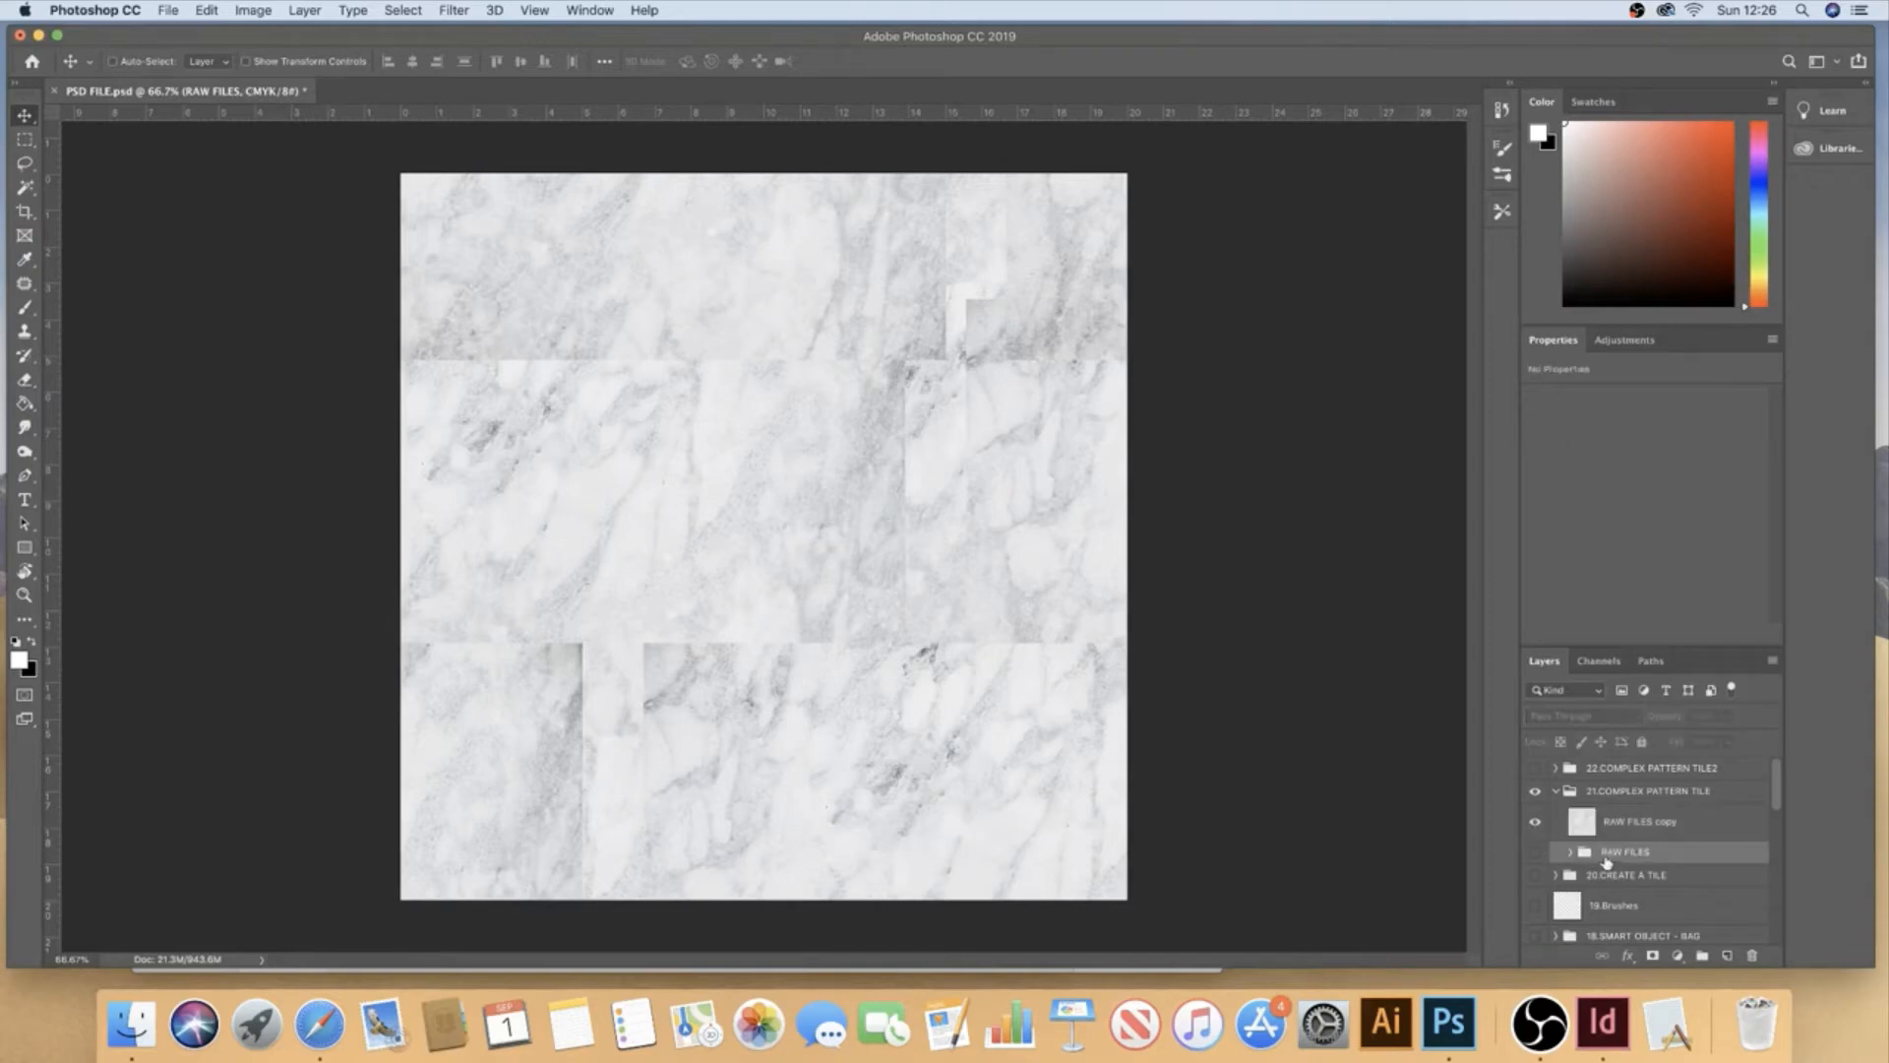
left_click(1586, 826)
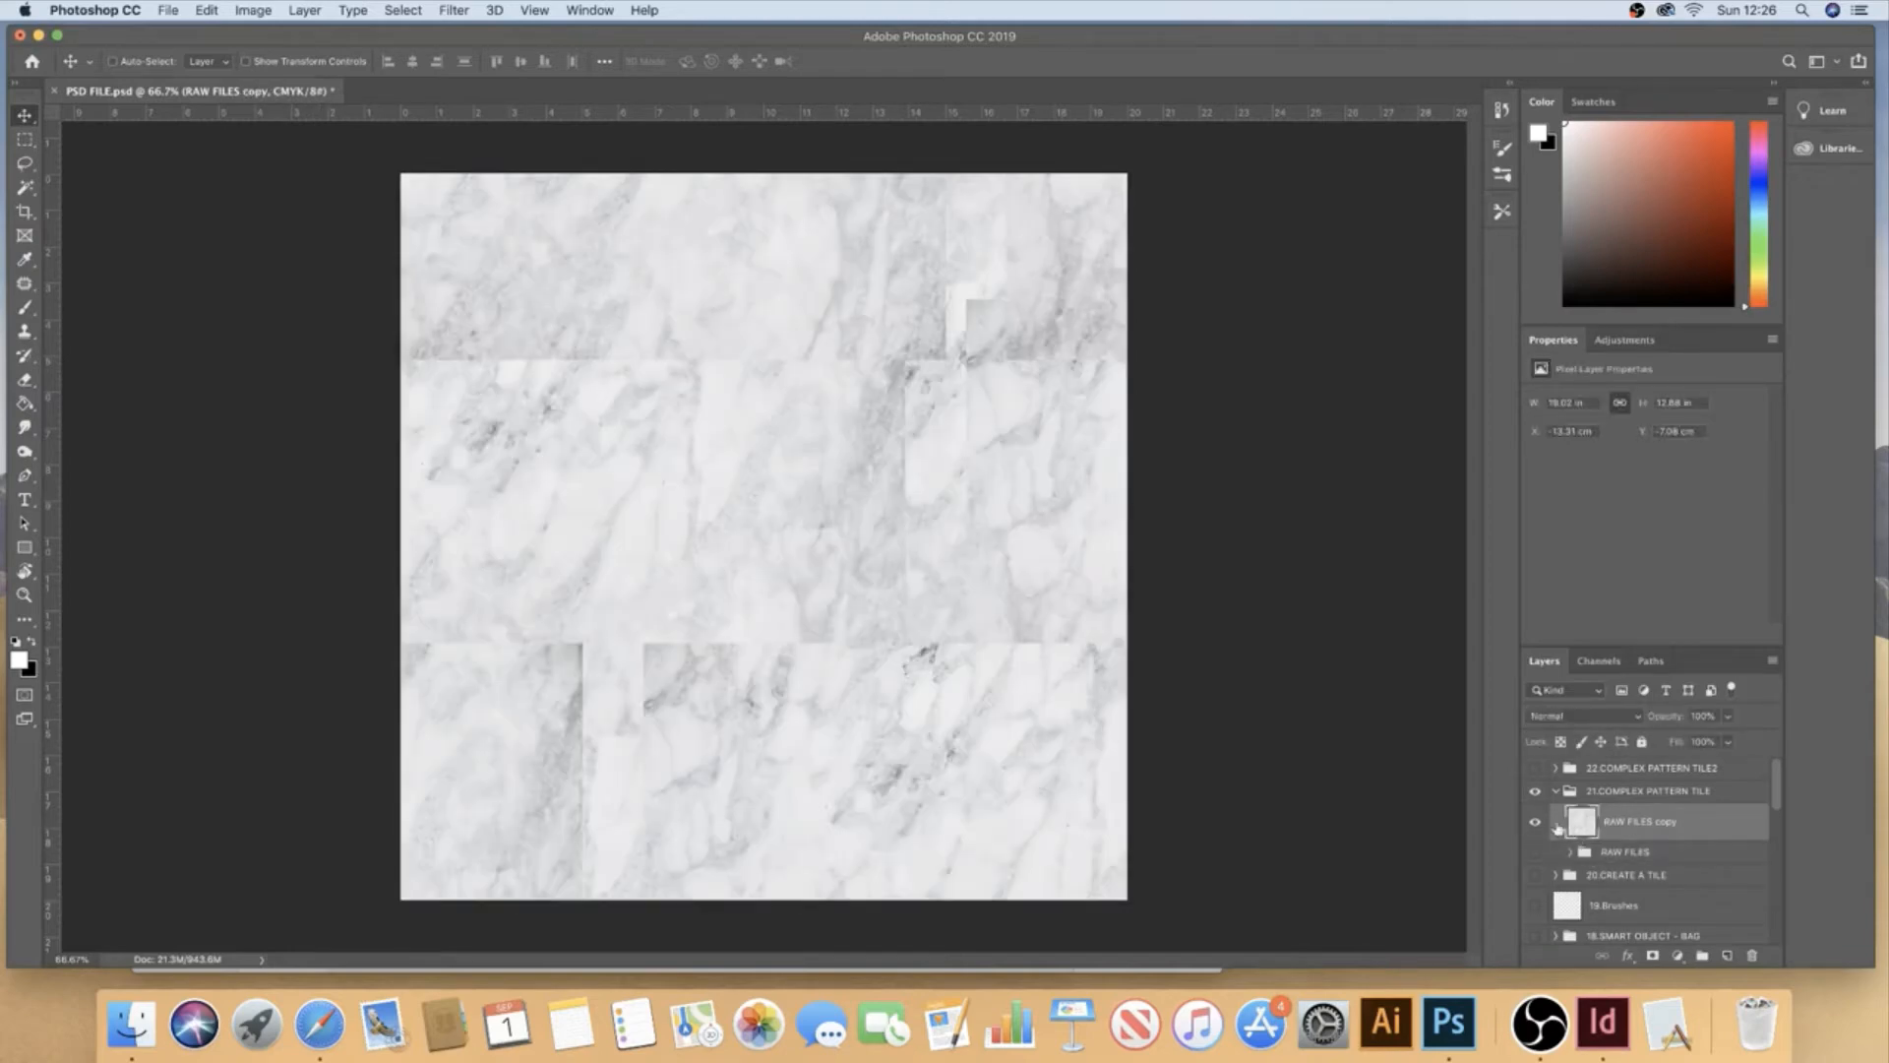
- Enlarge the Clone Stamp brush and clone sampled marble over the vertical seams in the right part of the middle row
left_click(27, 332)
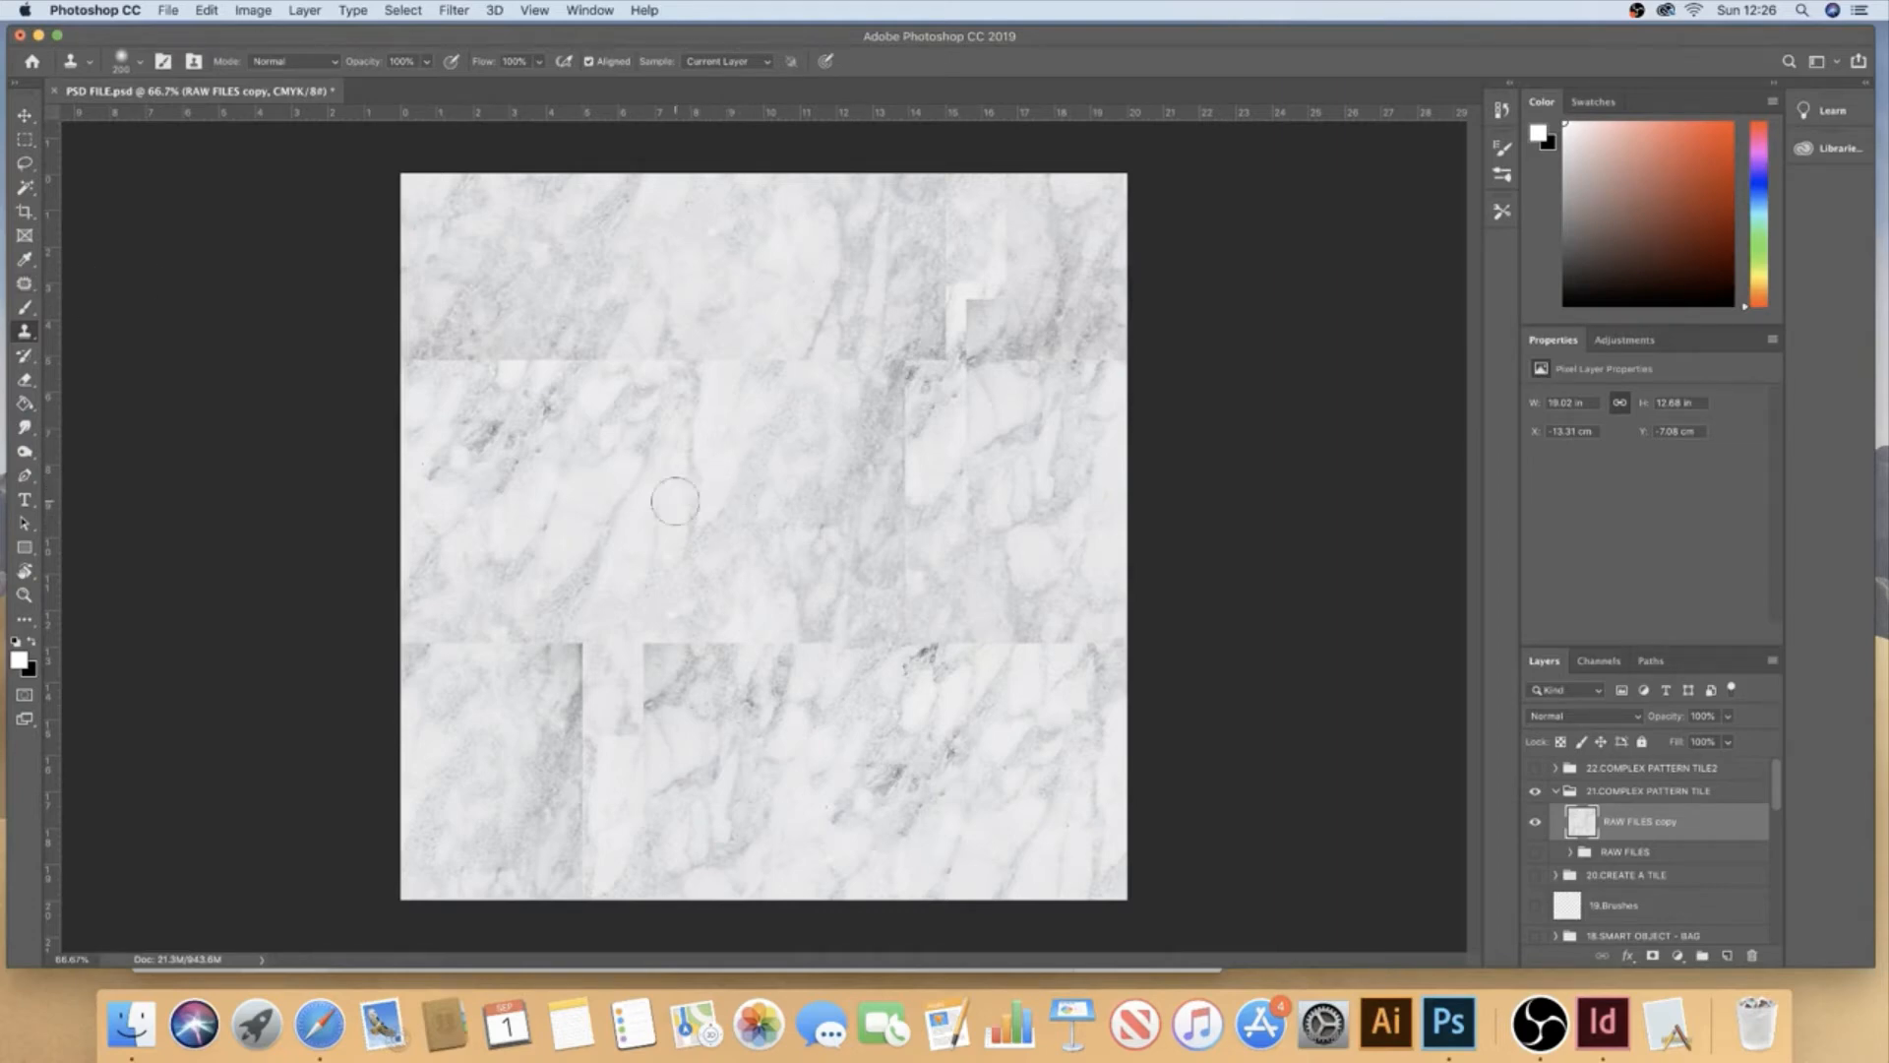
key("bracketright")
key("bracketright")
key("bracketright")
left_click_drag(24, 337, 69, 332)
left_click(609, 501, "alt")
mouse_move(920, 374)
left_mouse_down()
mouse_move(900, 389)
mouse_move(925, 423)
mouse_move(895, 394)
mouse_move(925, 462)
mouse_move(907, 596)
mouse_move(899, 540)
mouse_move(924, 512)
mouse_move(860, 547)
mouse_move(866, 605)
mouse_move(944, 539)
mouse_move(955, 610)
mouse_move(949, 590)
left_mouse_up()
- Clone sampled marble over the stepped notch in the top row and along the horizontal seam between the top and middle rows
left_click(787, 526, "alt")
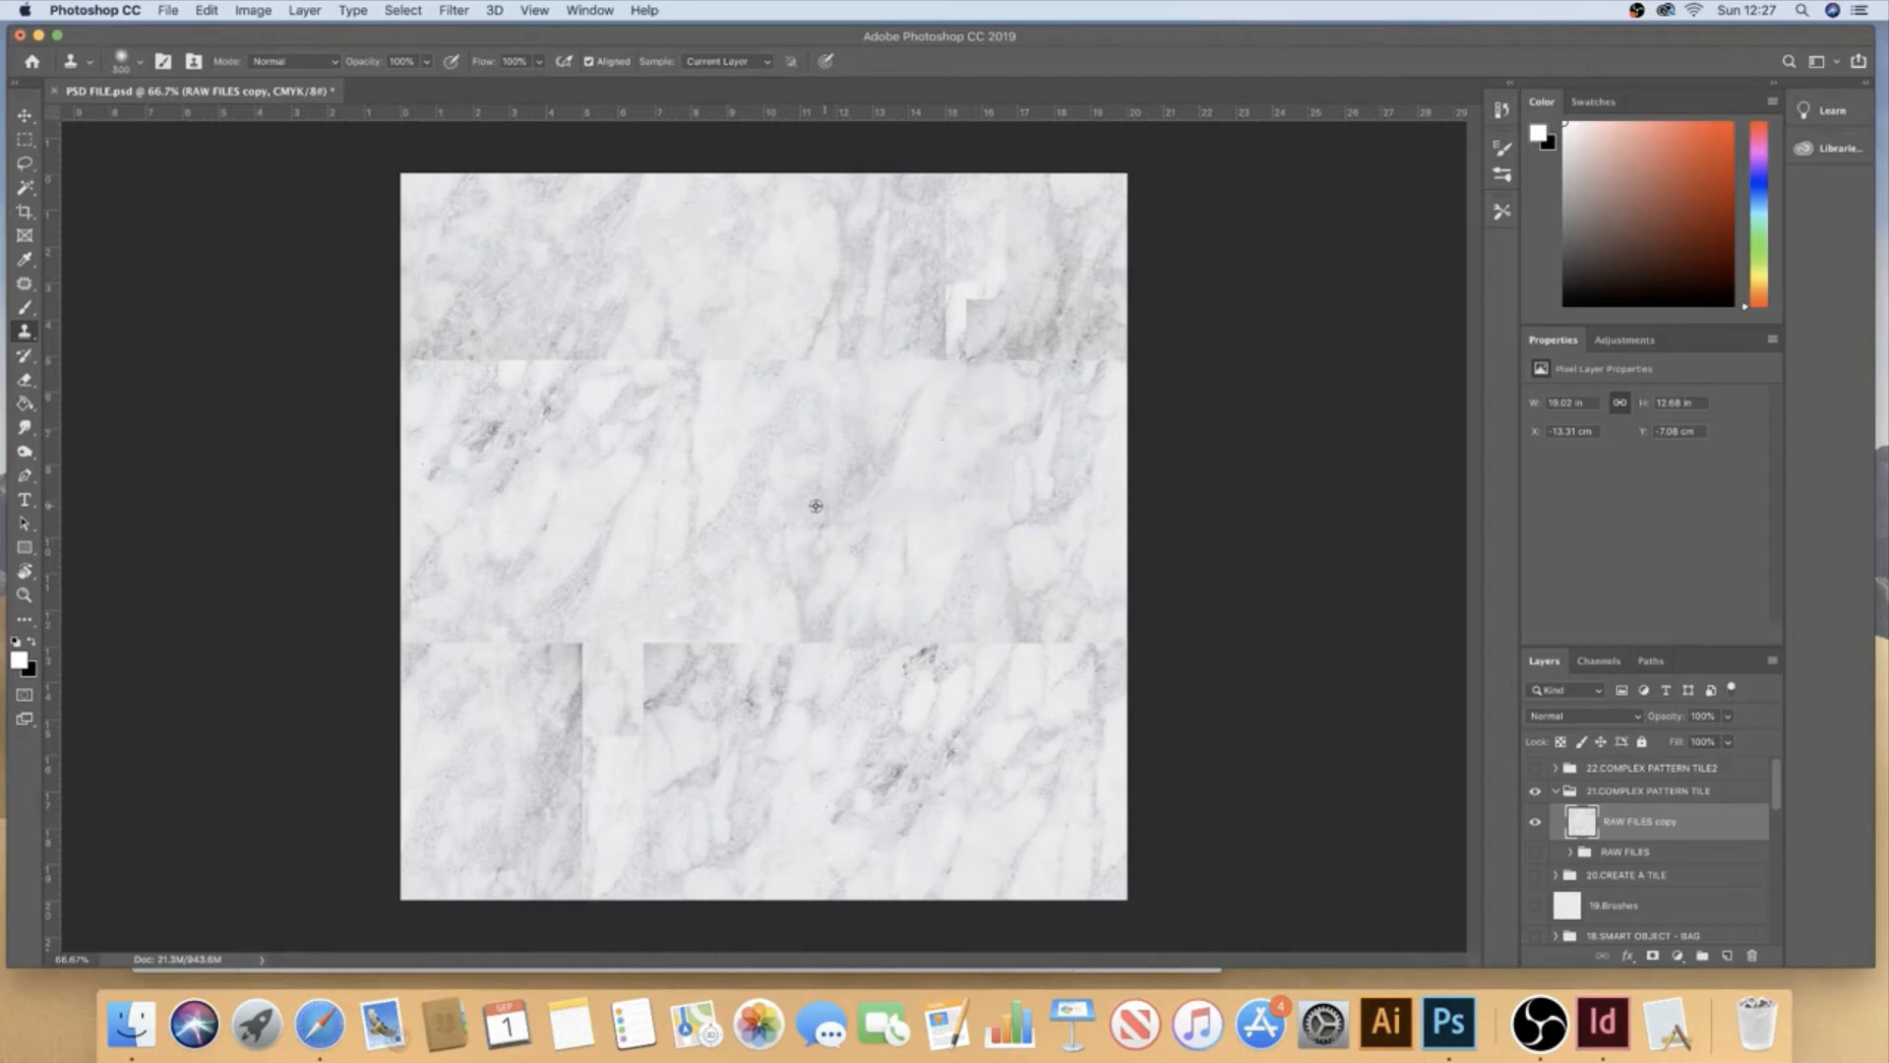
left_click(793, 507, "alt")
mouse_move(969, 339)
left_mouse_down()
mouse_move(995, 327)
mouse_move(960, 377)
mouse_move(923, 361)
mouse_move(943, 274)
left_mouse_up()
left_click(901, 439, "alt")
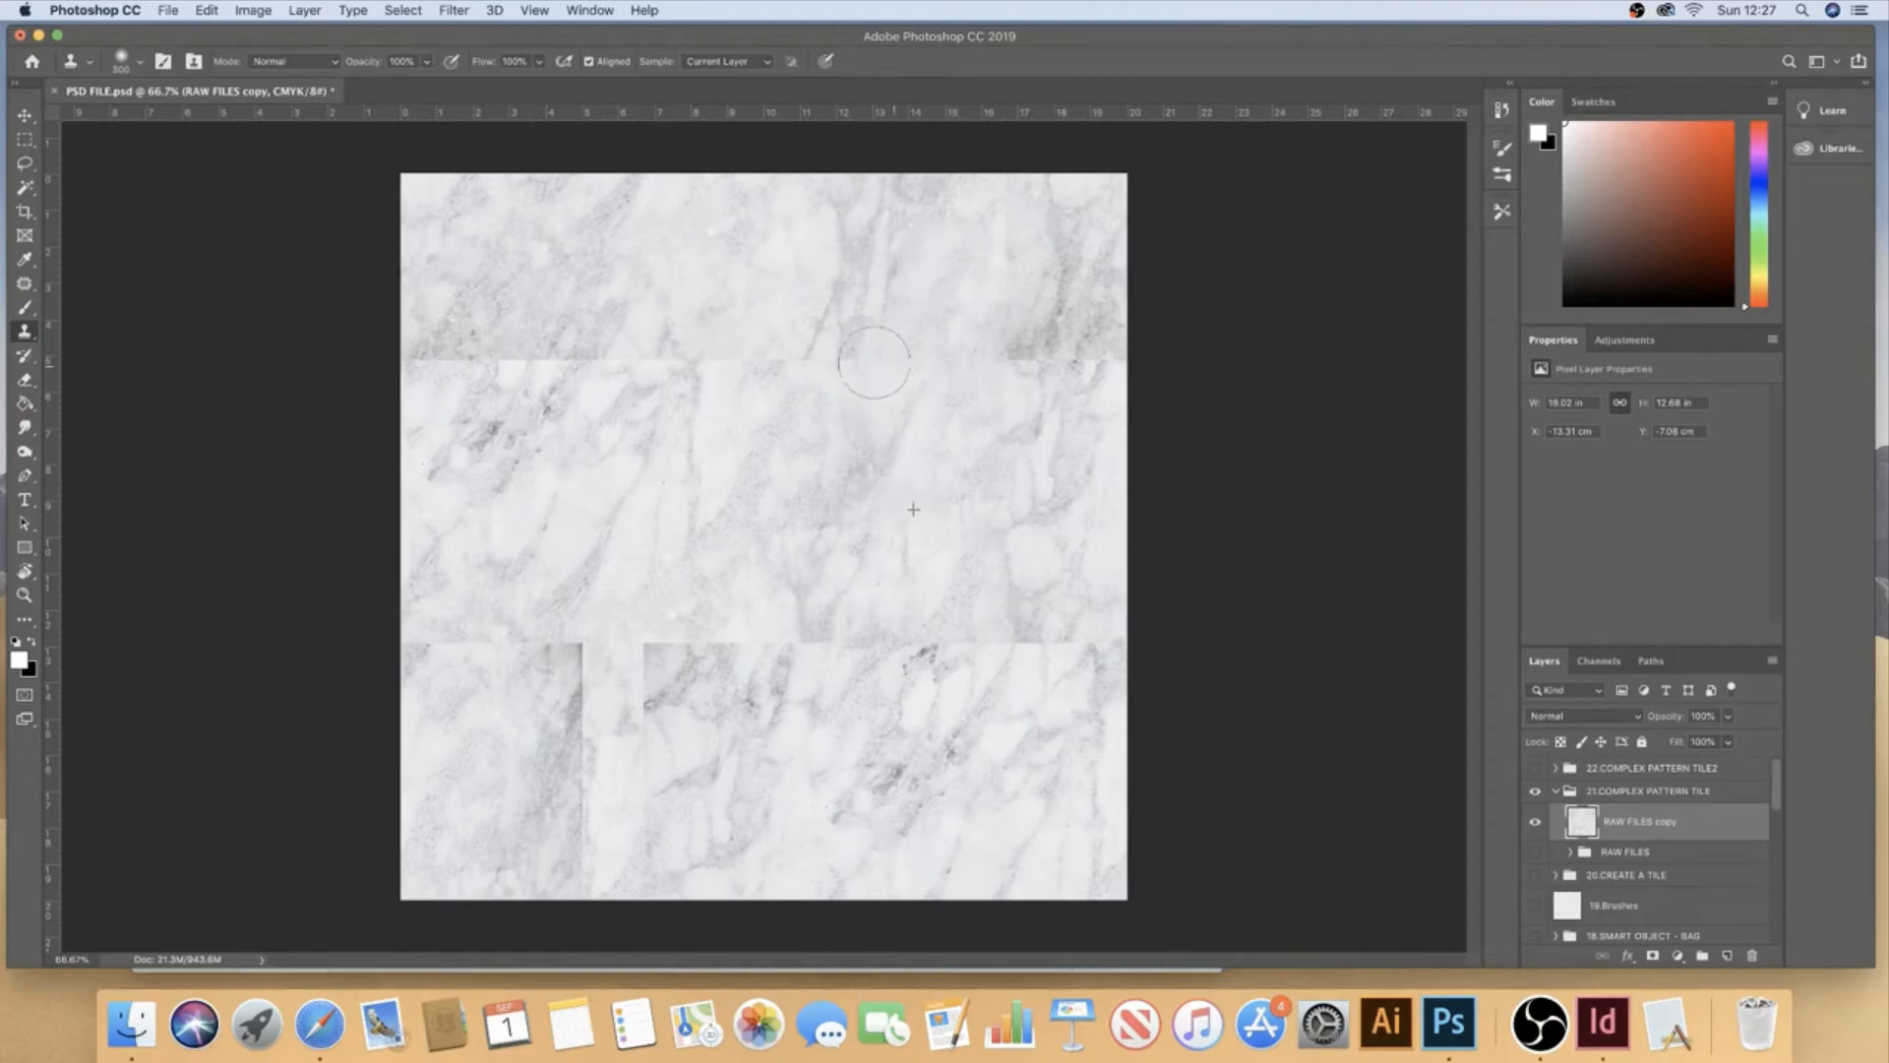
mouse_move(865, 371)
left_mouse_down()
mouse_move(827, 349)
mouse_move(434, 354)
left_mouse_up()
- Clone marble along the left and central parts of the lower horizontal seam and over the vertical seam in the bottom row
left_click(818, 447, "alt")
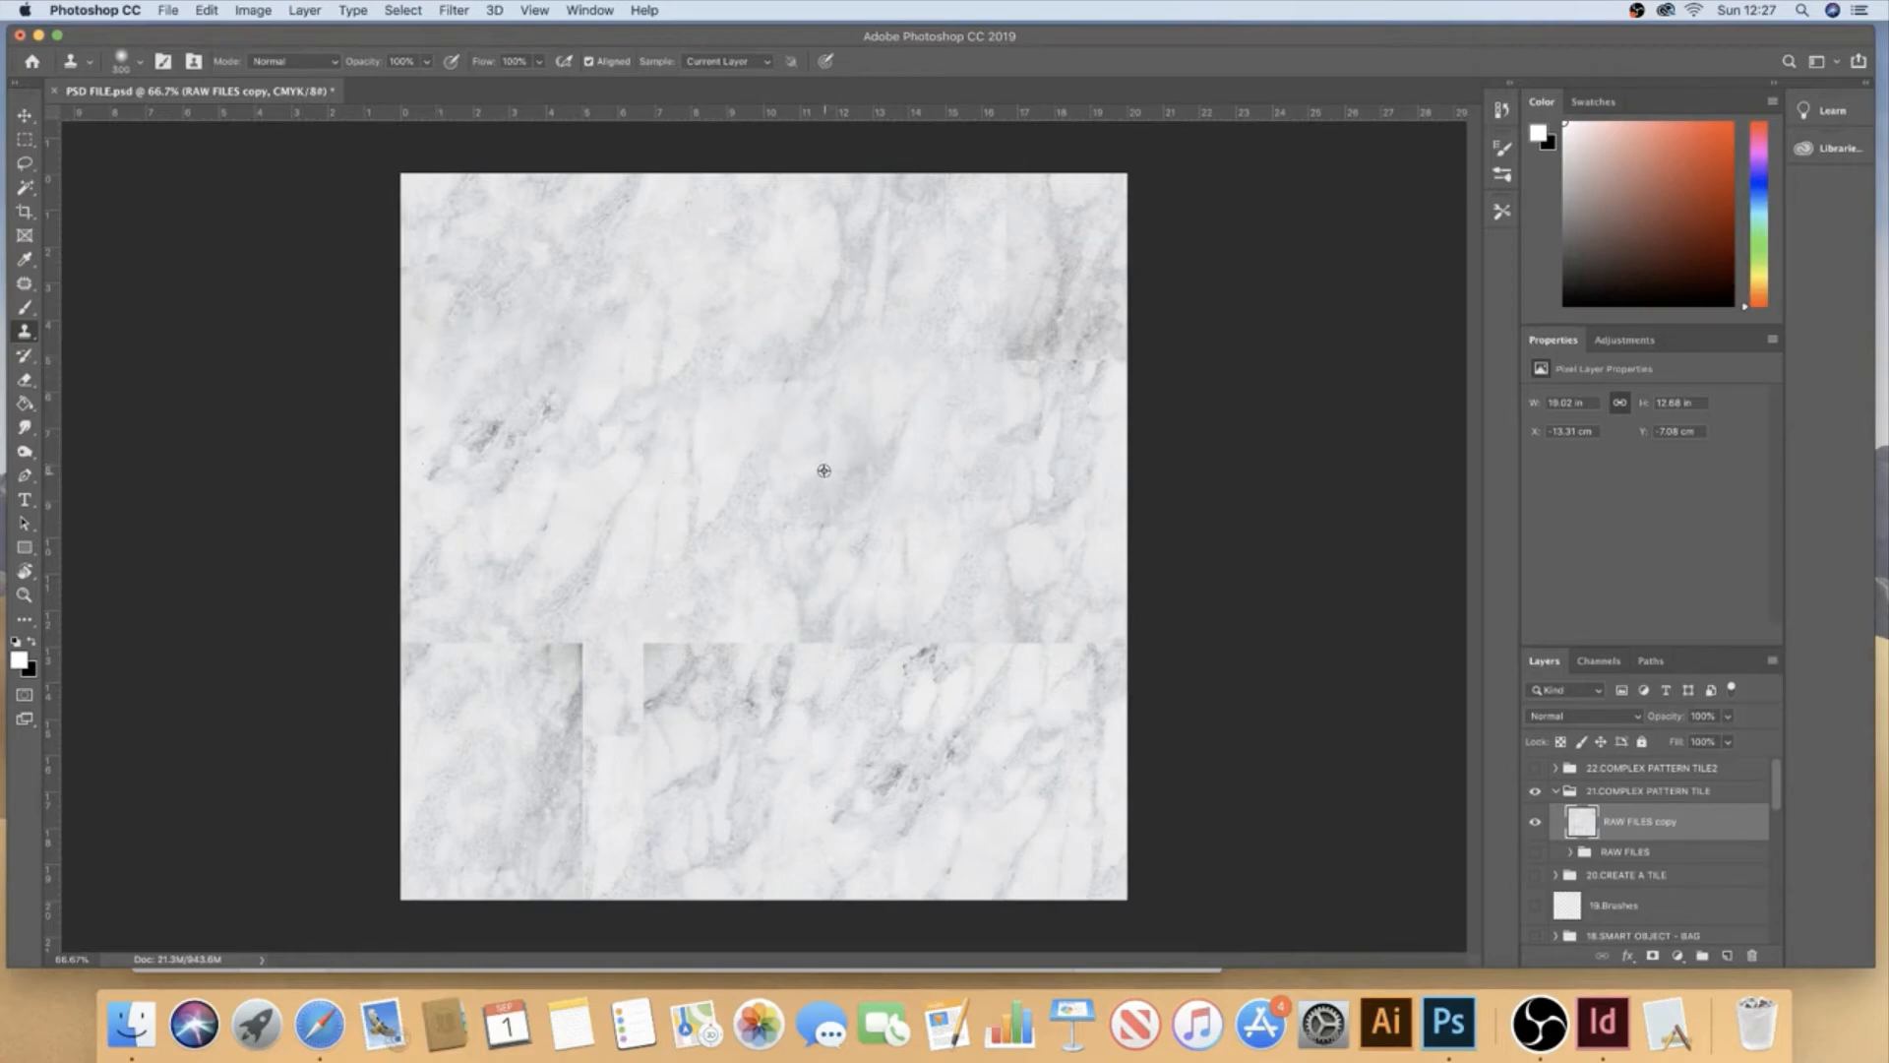
mouse_move(573, 640)
left_mouse_down()
mouse_move(577, 723)
mouse_move(545, 644)
mouse_move(408, 642)
left_mouse_up()
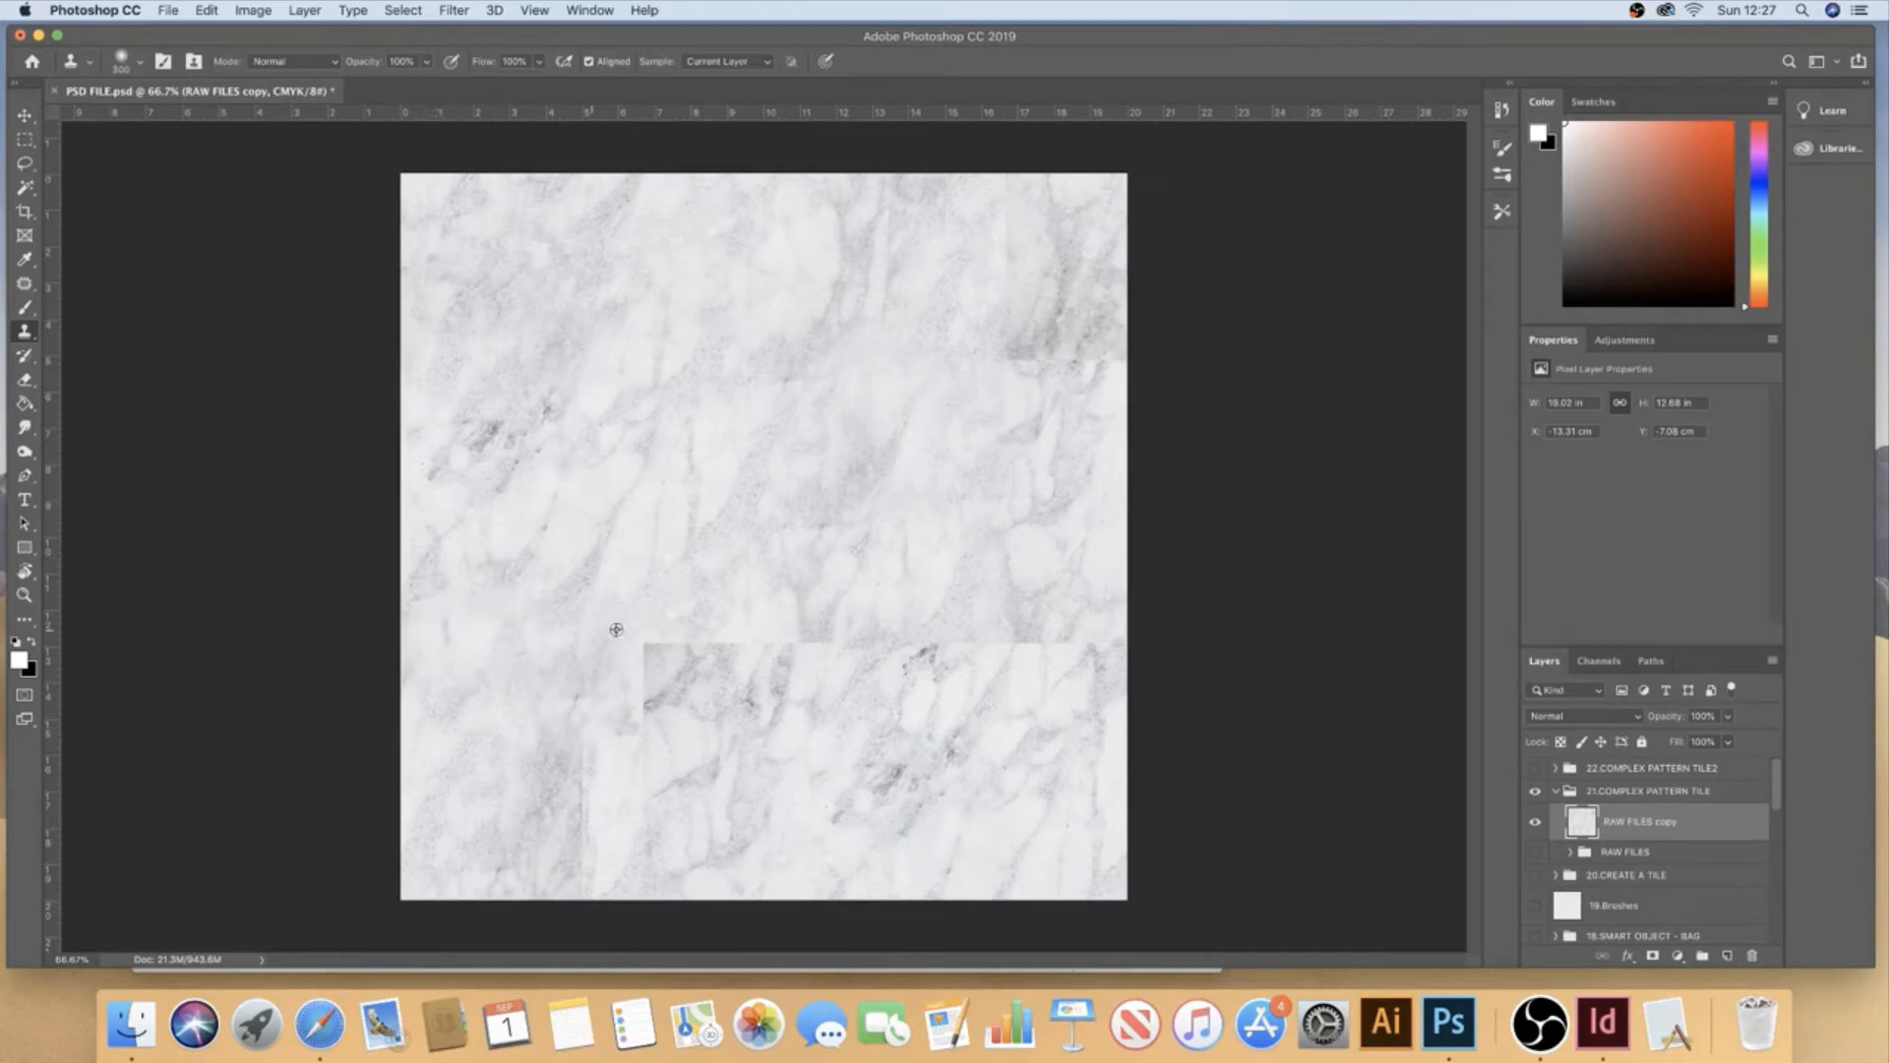
mouse_move(651, 655)
left_mouse_down()
mouse_move(771, 638)
mouse_move(666, 641)
mouse_move(939, 645)
left_mouse_up()
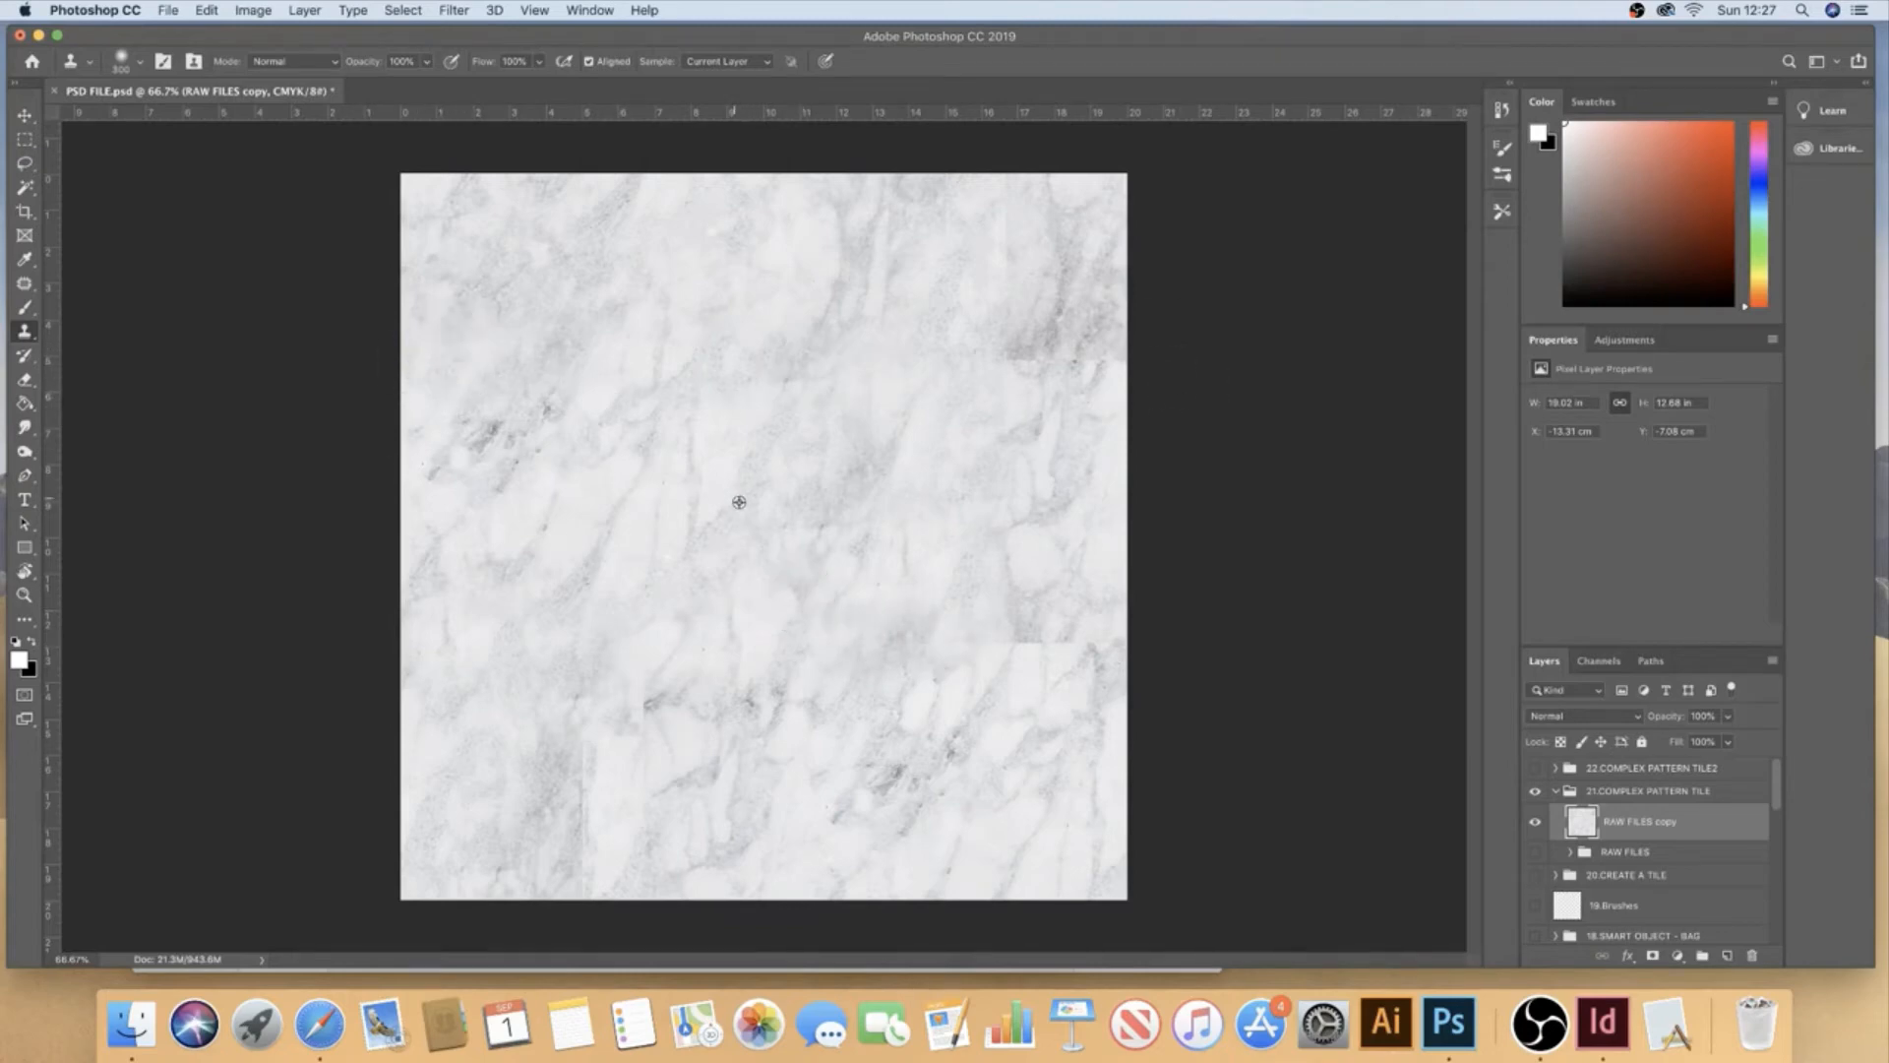
left_click(661, 700)
mouse_move(639, 827)
left_mouse_down()
mouse_move(603, 730)
mouse_move(583, 851)
mouse_move(590, 767)
left_mouse_up()
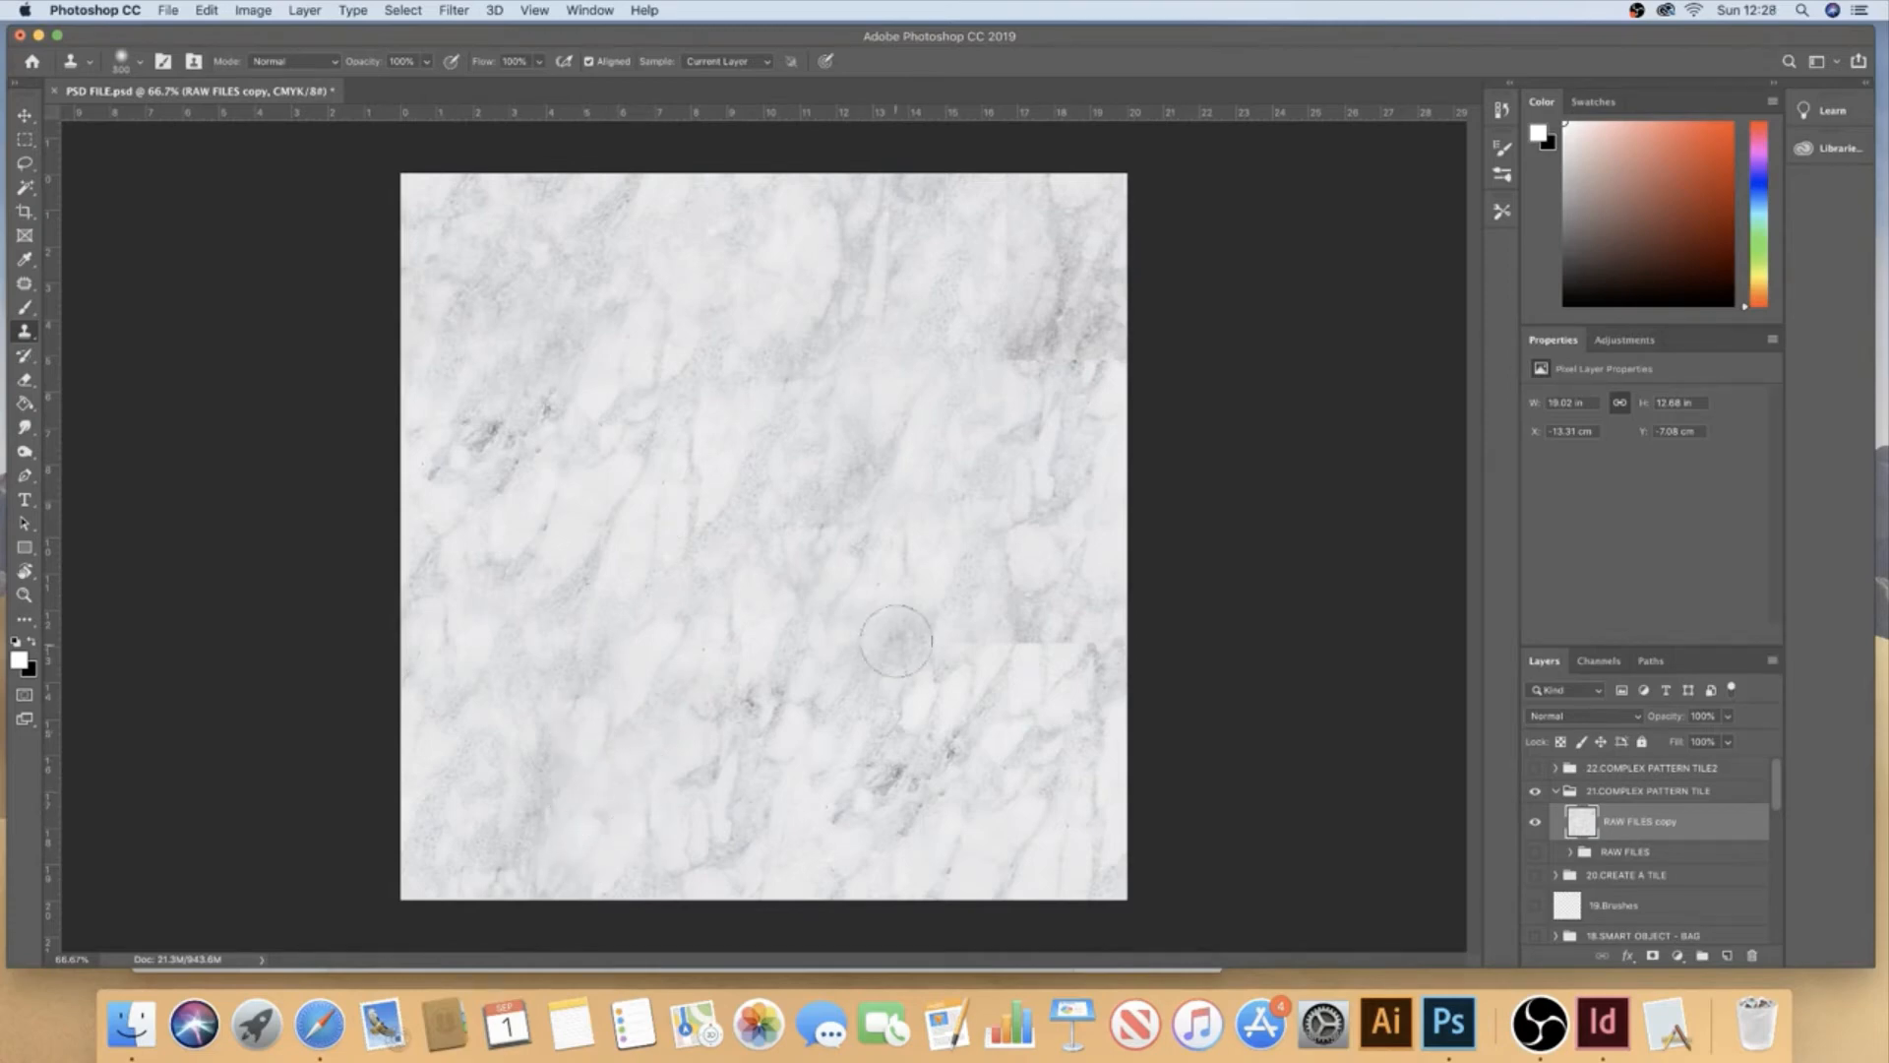
- Clone sampled marble over the right end of the lower horizontal seam and the remaining seam and dark patch in the tile's upper-right area
mouse_move(873, 634)
left_mouse_down()
mouse_move(1097, 669)
mouse_move(1090, 640)
left_mouse_up()
left_click(728, 519, "alt")
left_click_drag(871, 360, 1093, 359)
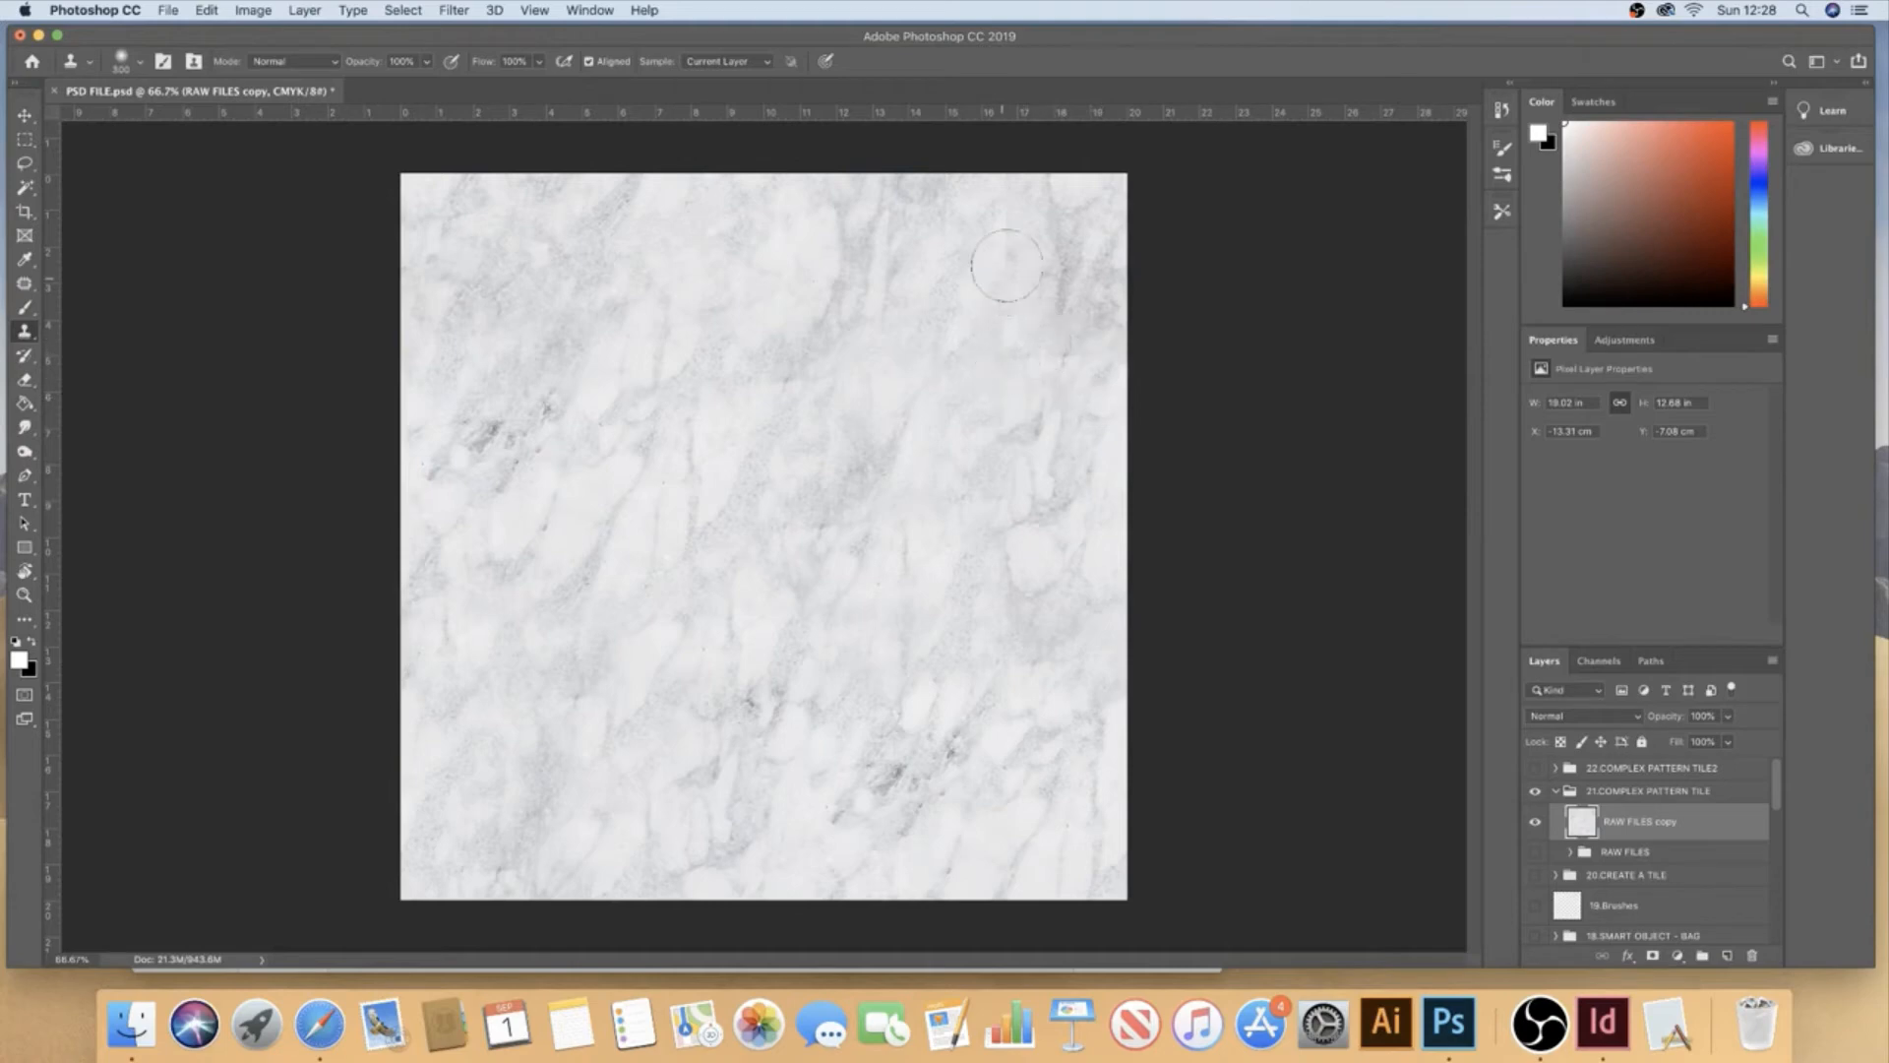
left_click(769, 580, "alt")
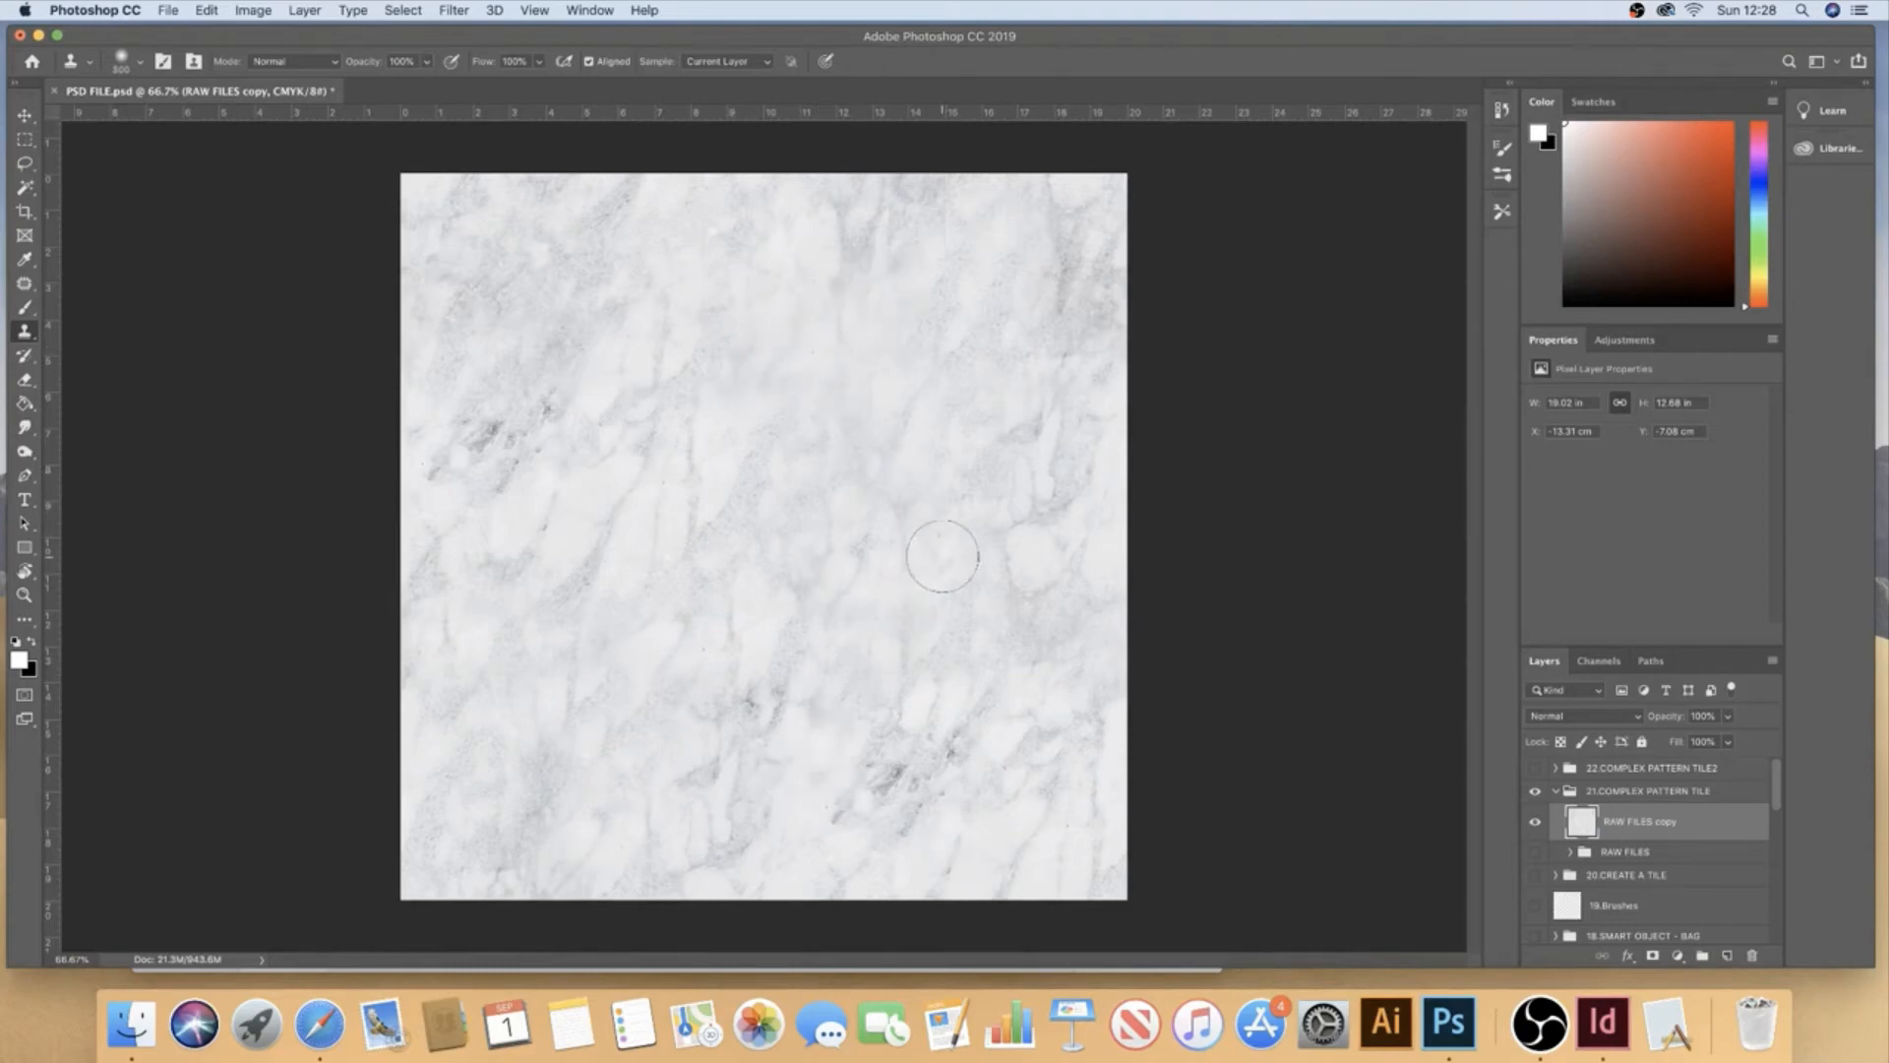
- Save the retouched PSD FILE.psd, switch to InDesign and update all of its modified links
key("super+s")
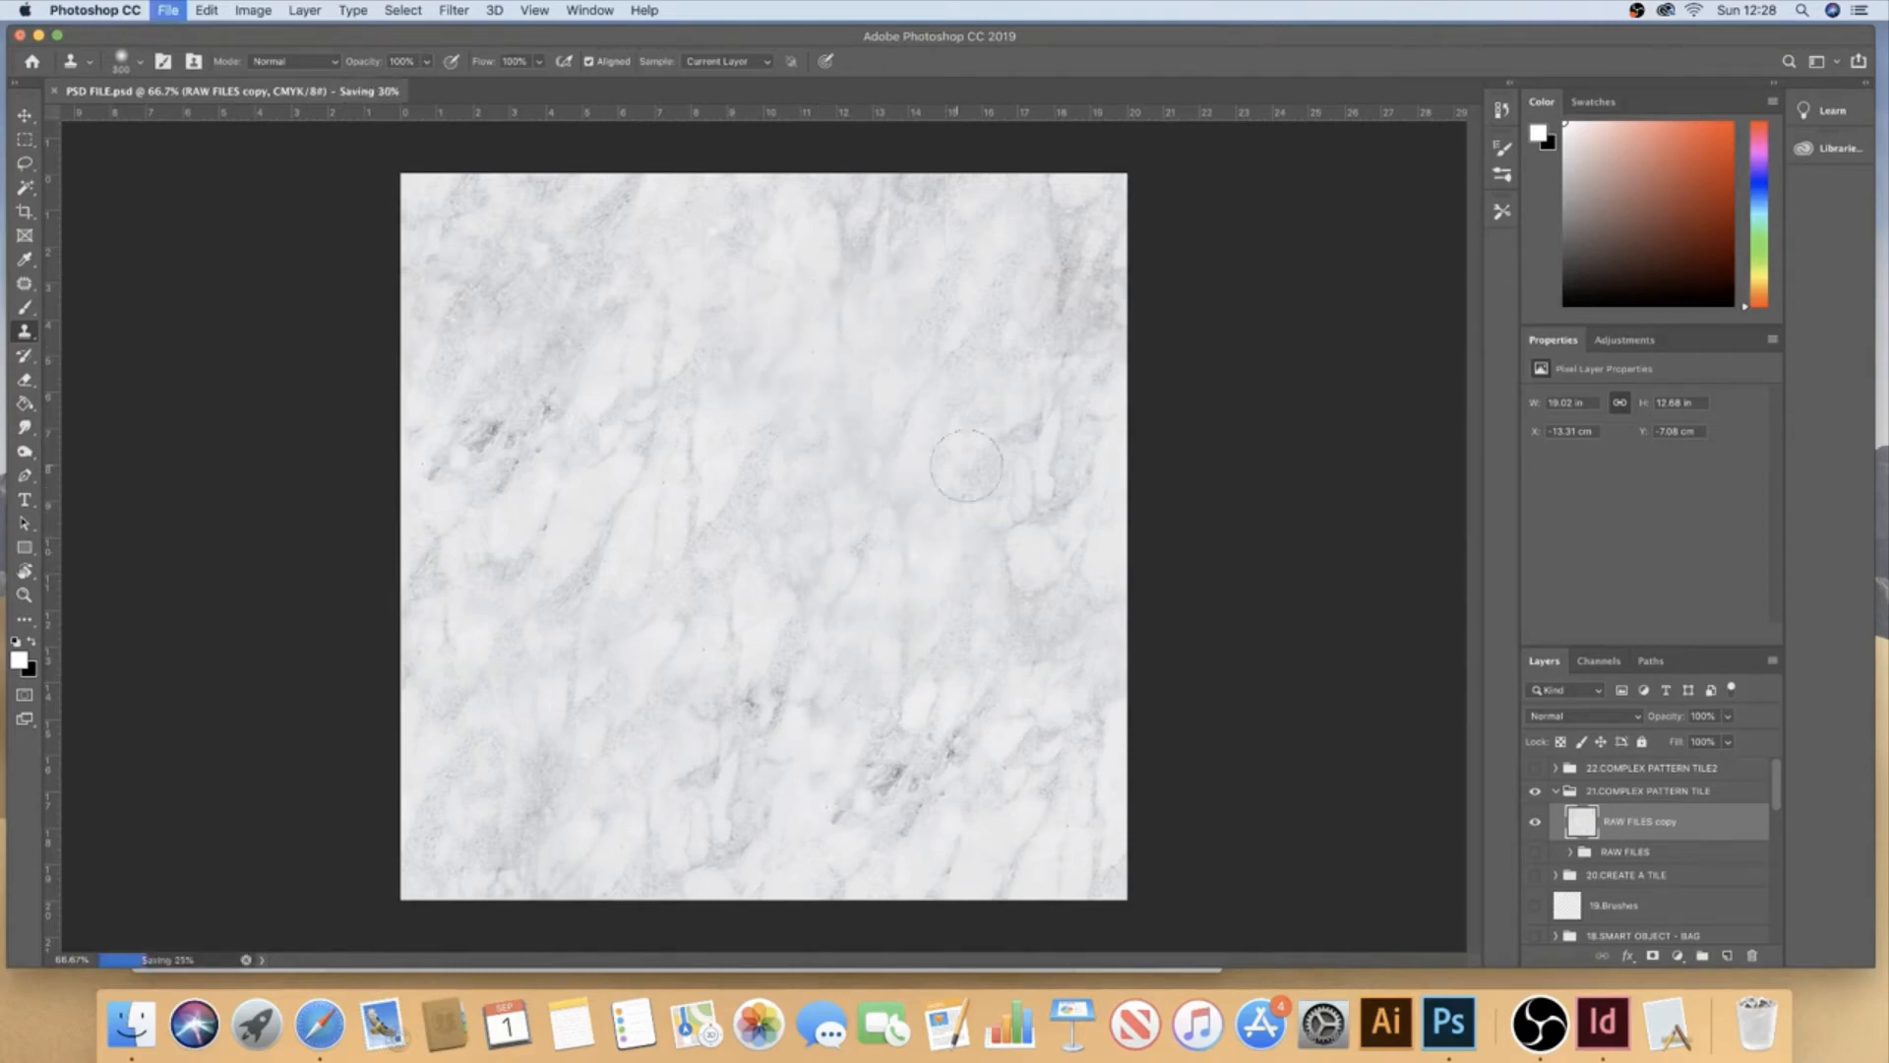
left_click(1604, 1025)
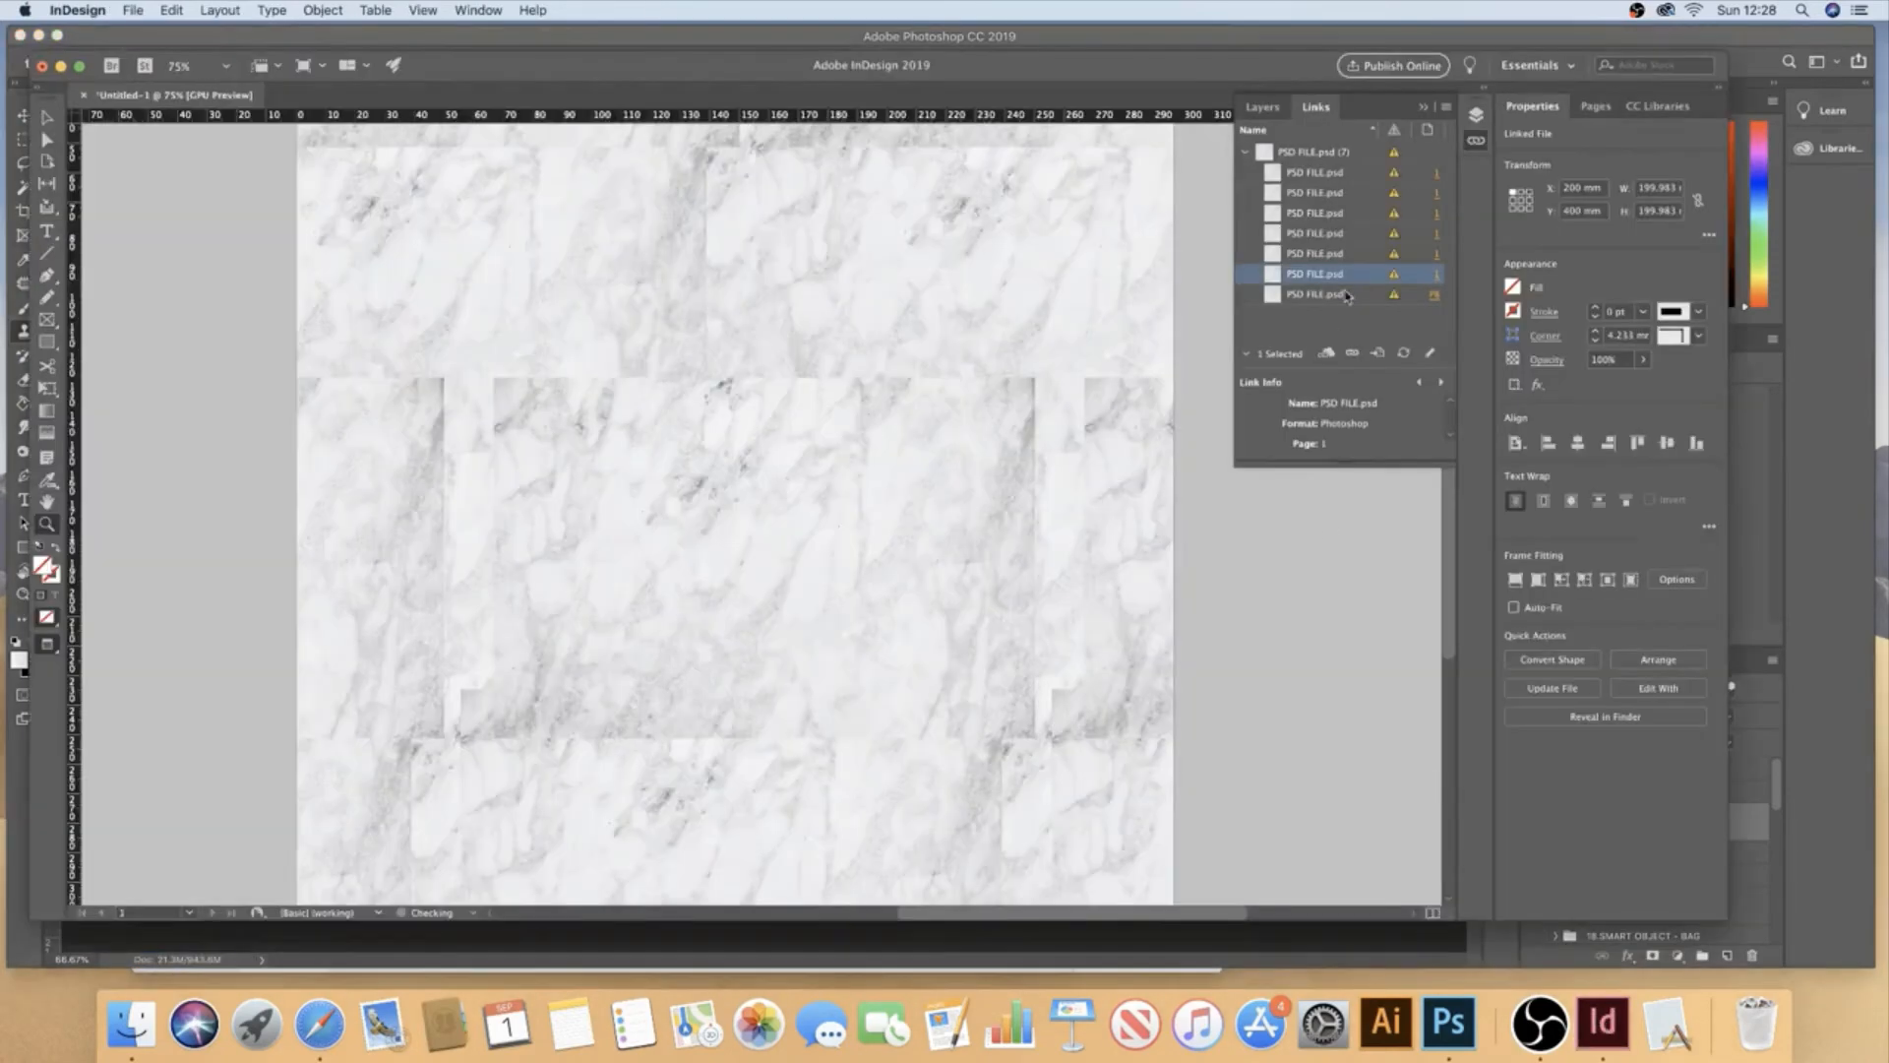
left_click(1335, 153)
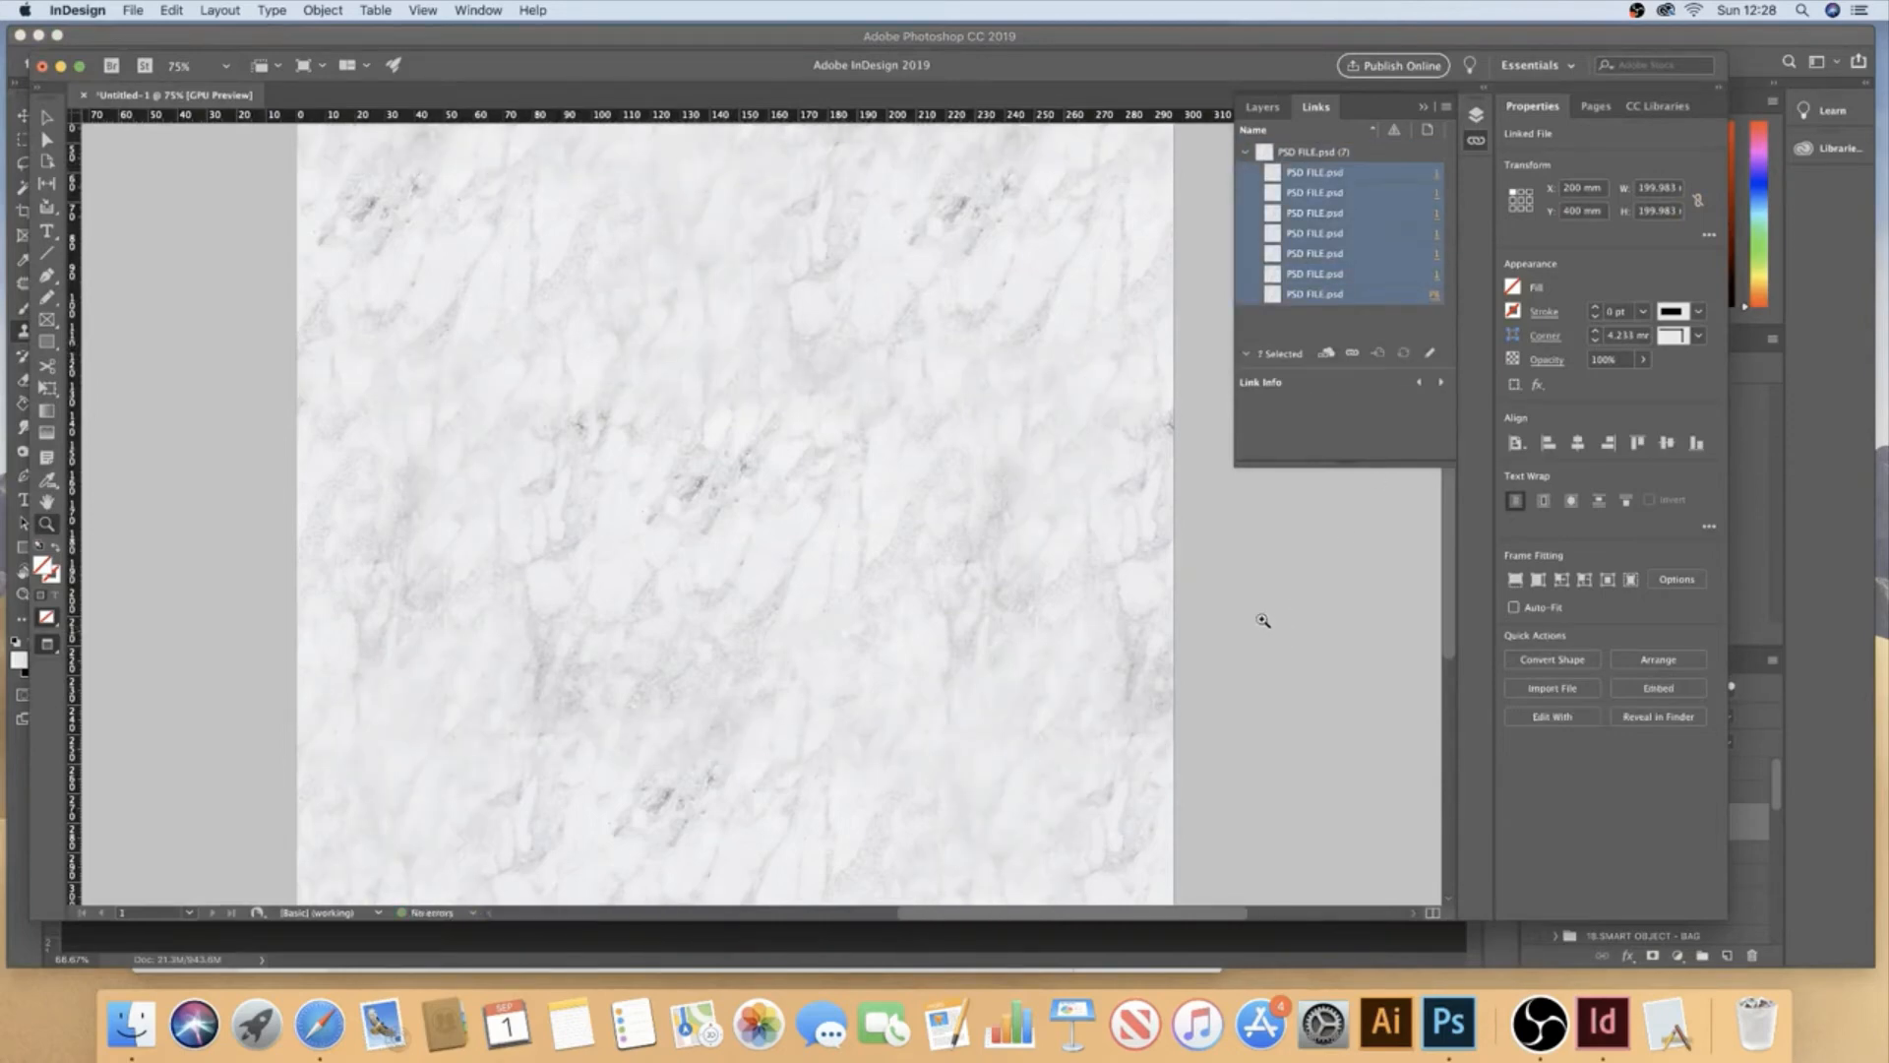
key("v")
left_click(425, 10)
left_click(425, 10)
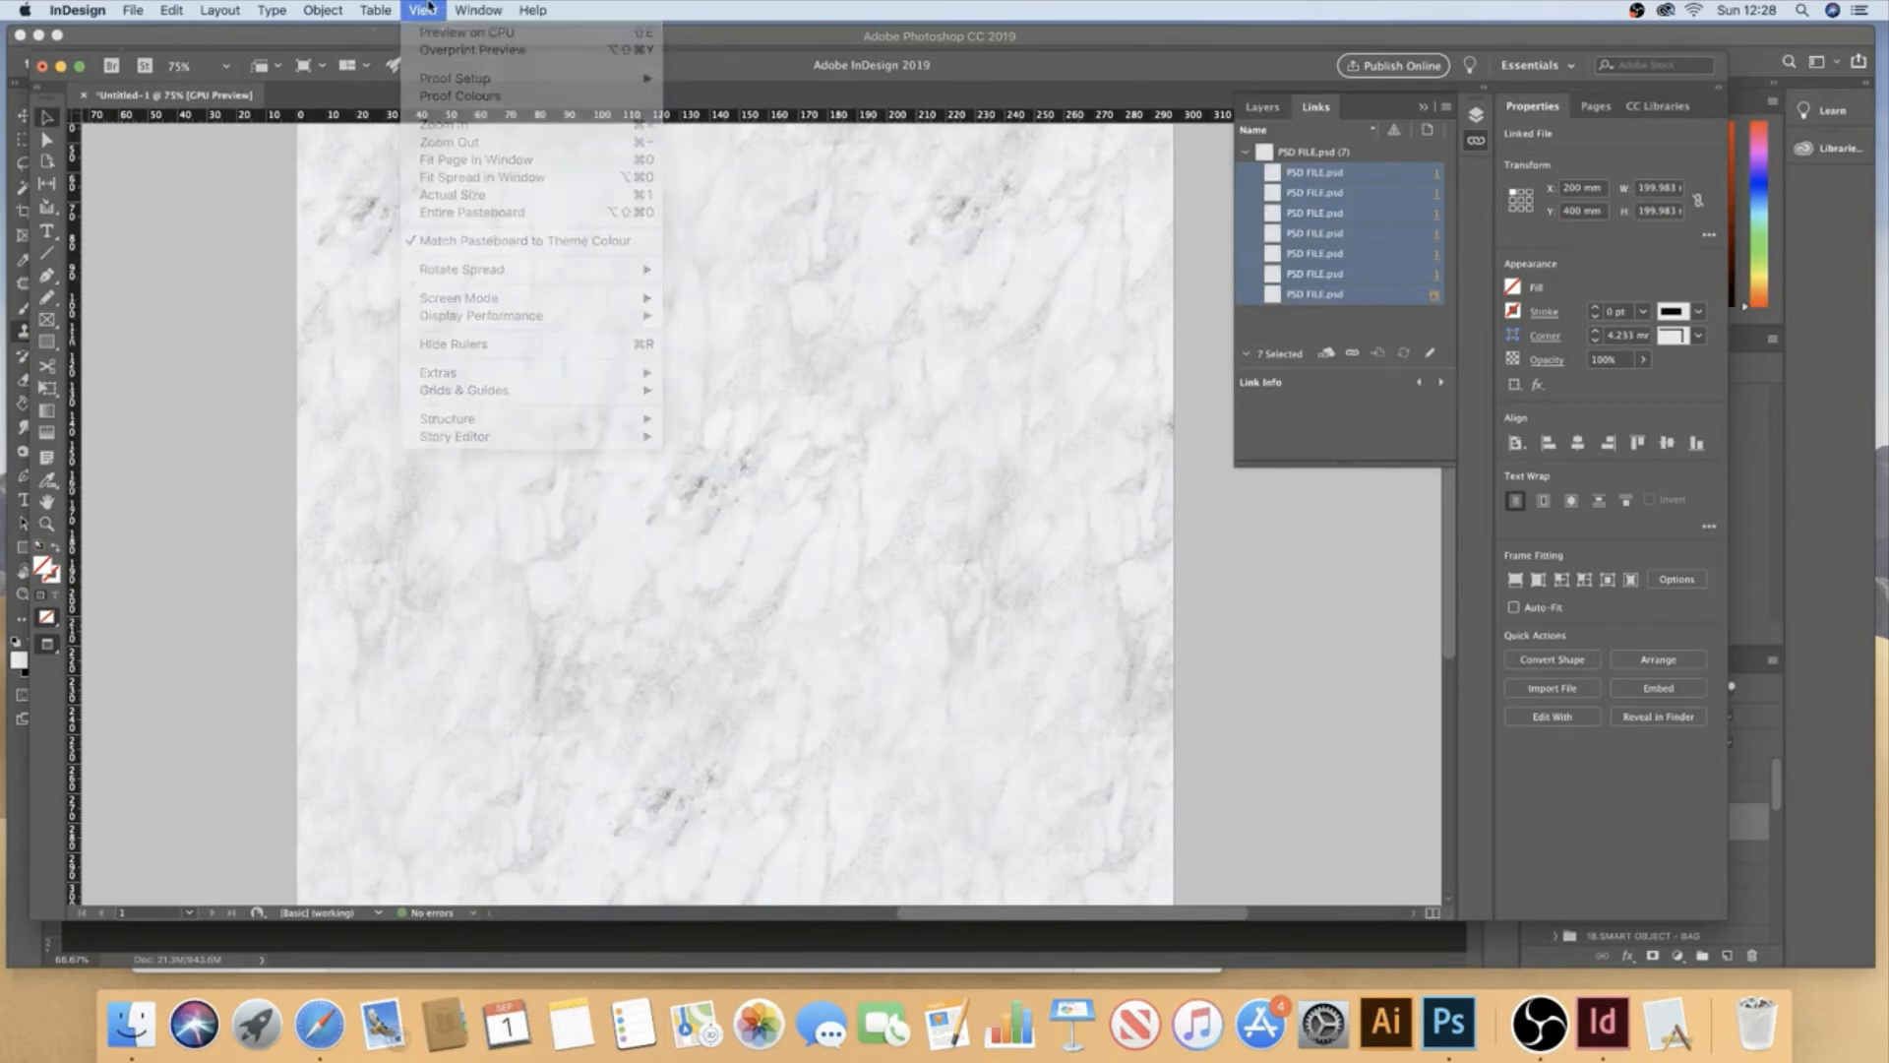
left_click(425, 9)
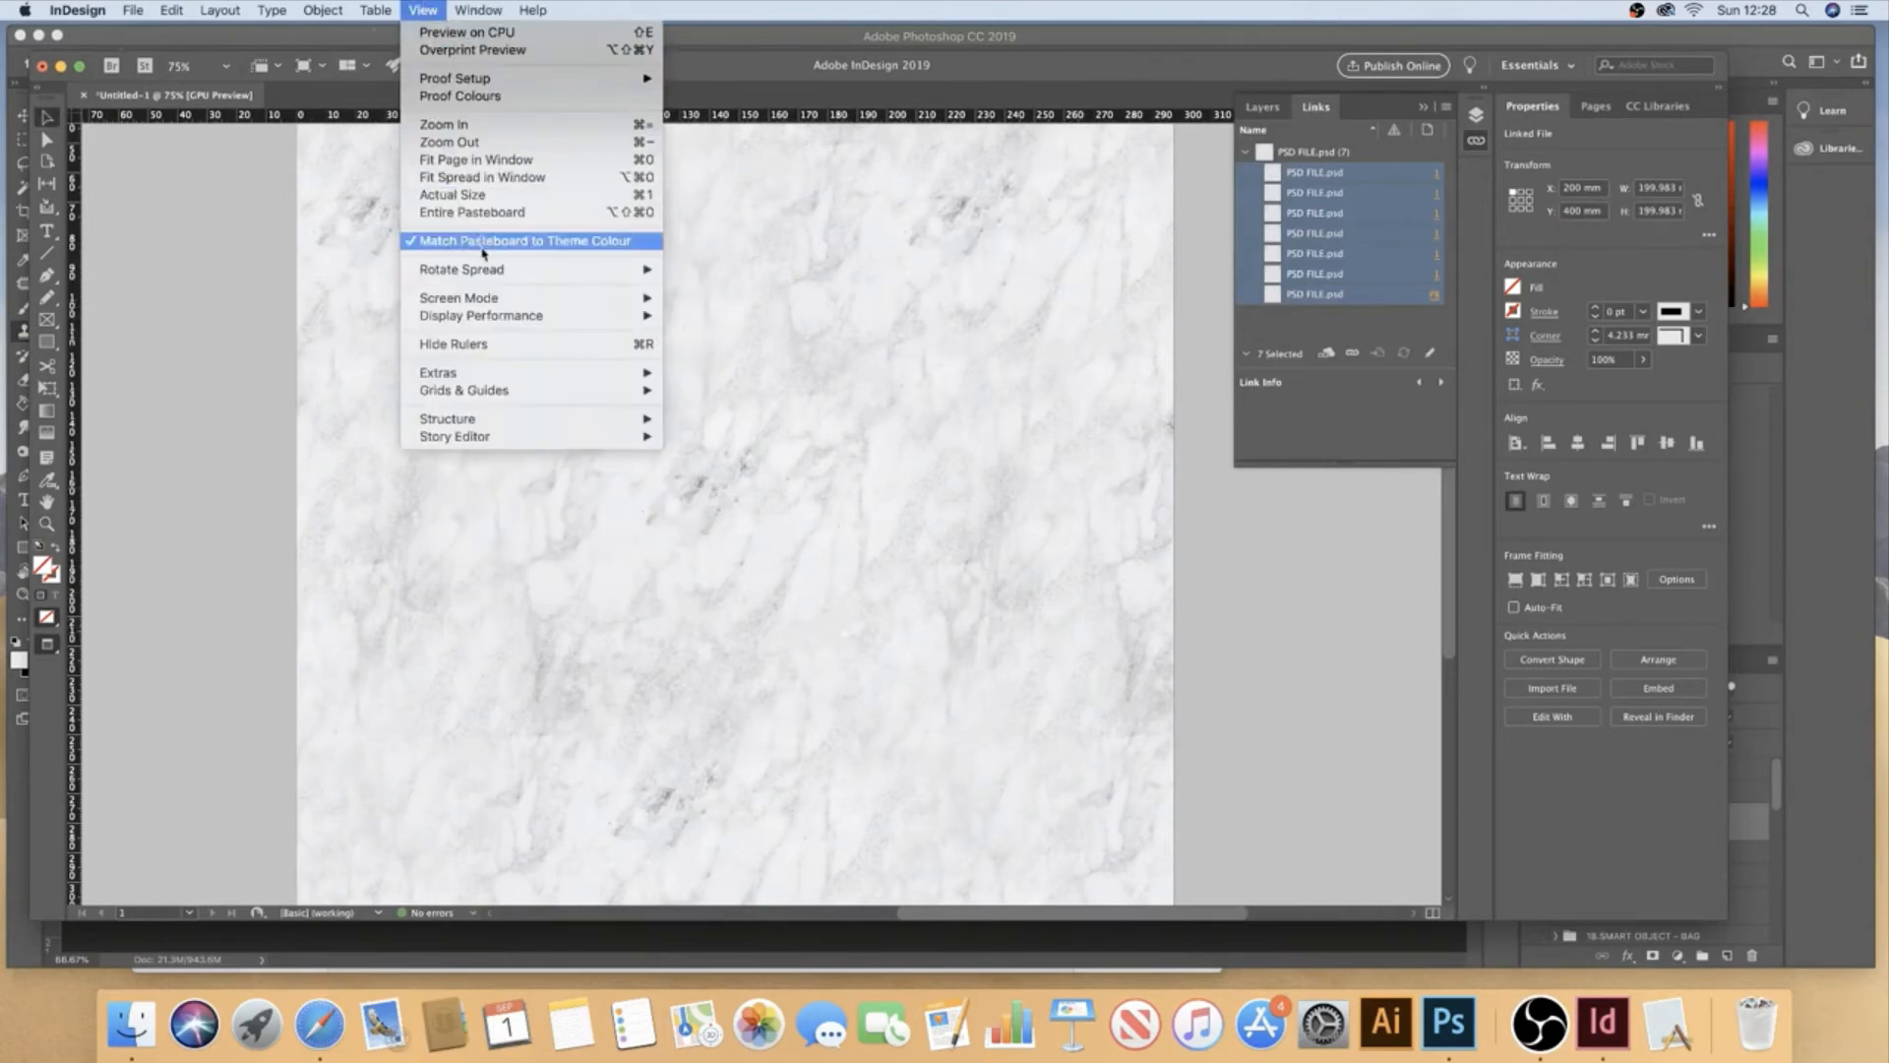
mouse_move(502, 302)
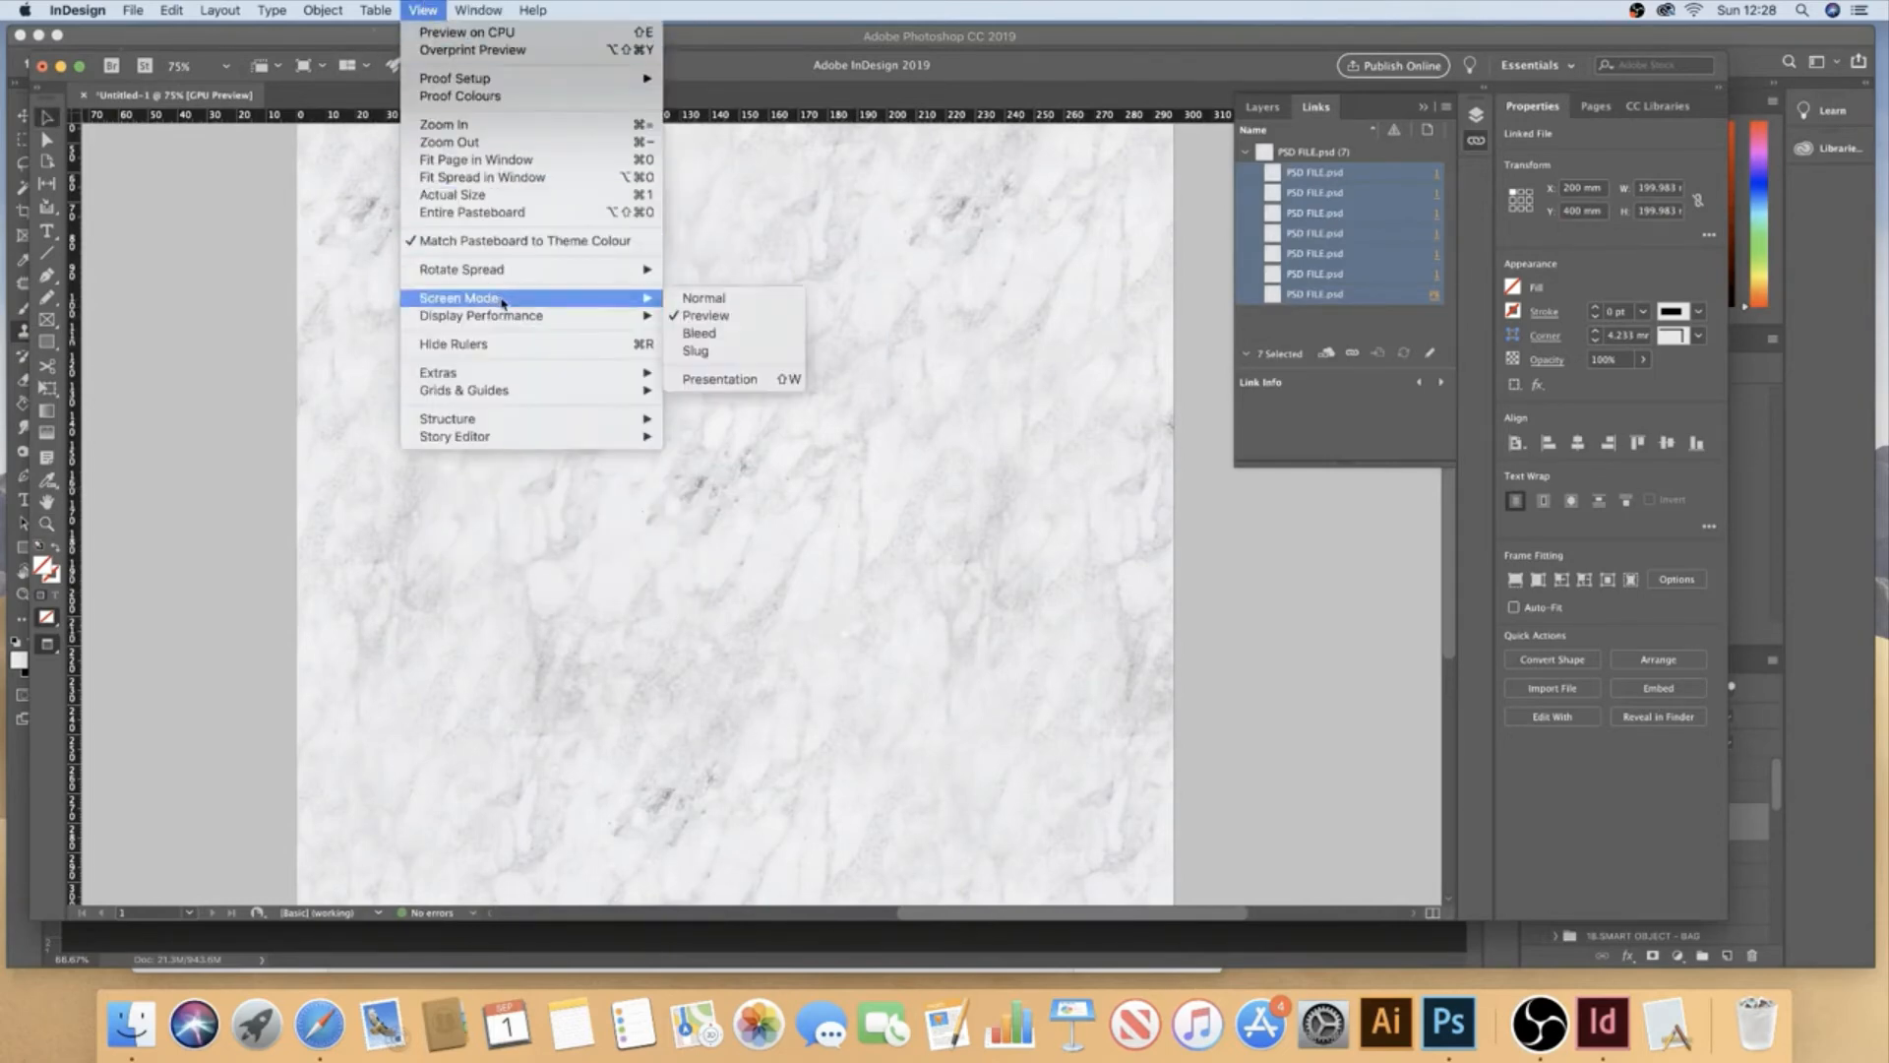
left_click(699, 297)
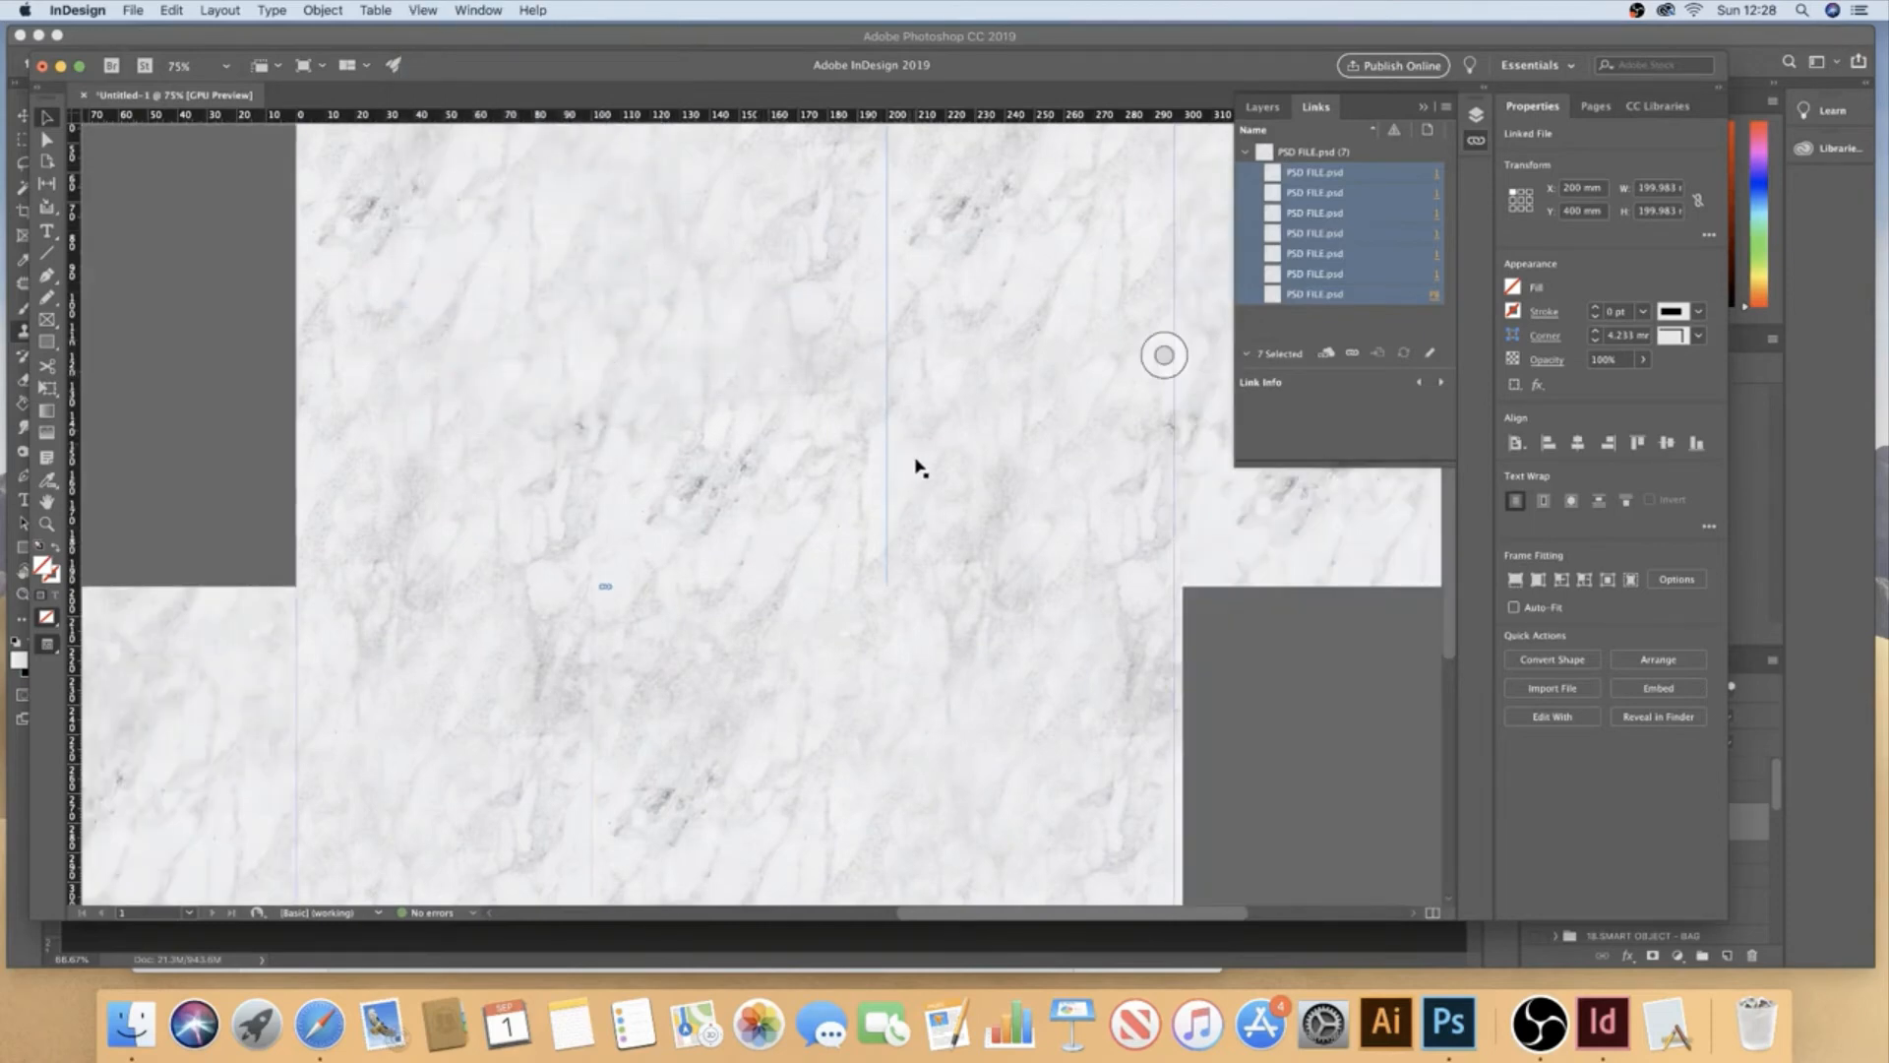
left_click(423, 10)
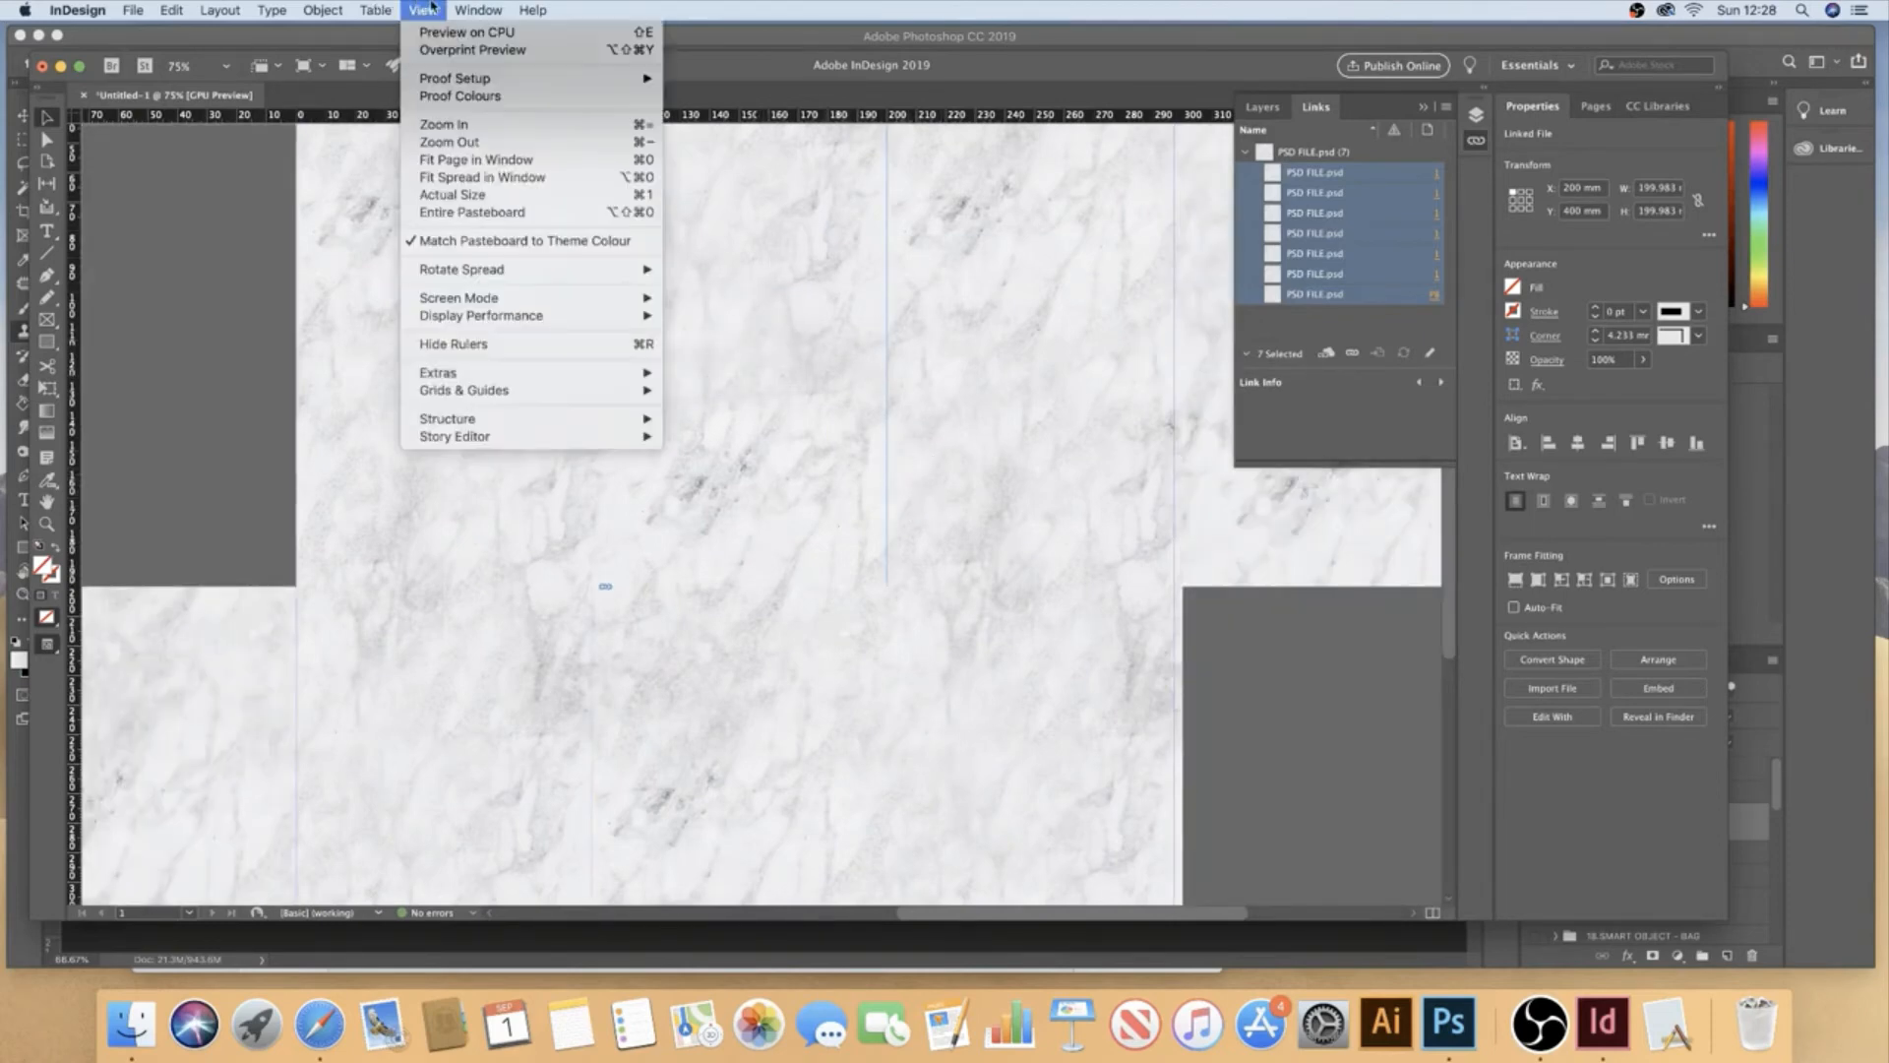
mouse_move(518, 302)
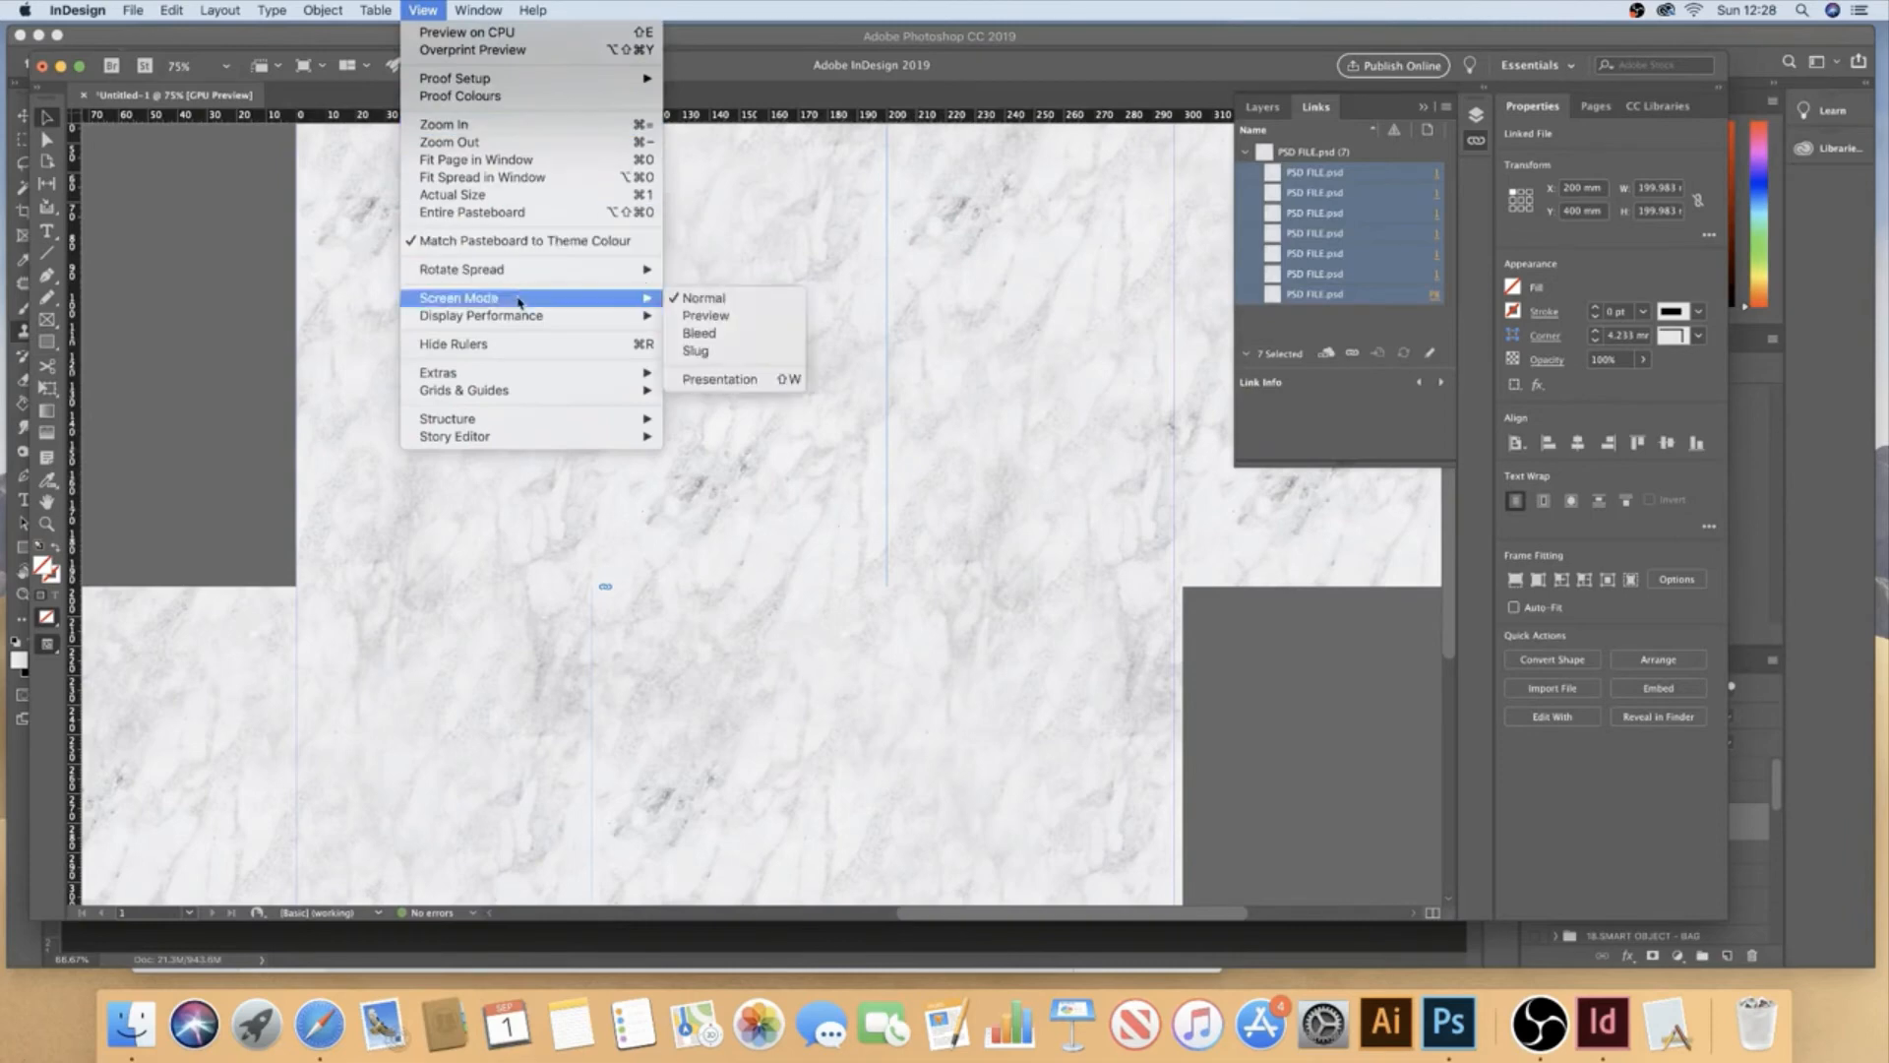
left_click(705, 316)
- Set the InDesign display performance to High Quality Display and clear the object selection
left_click(438, 9)
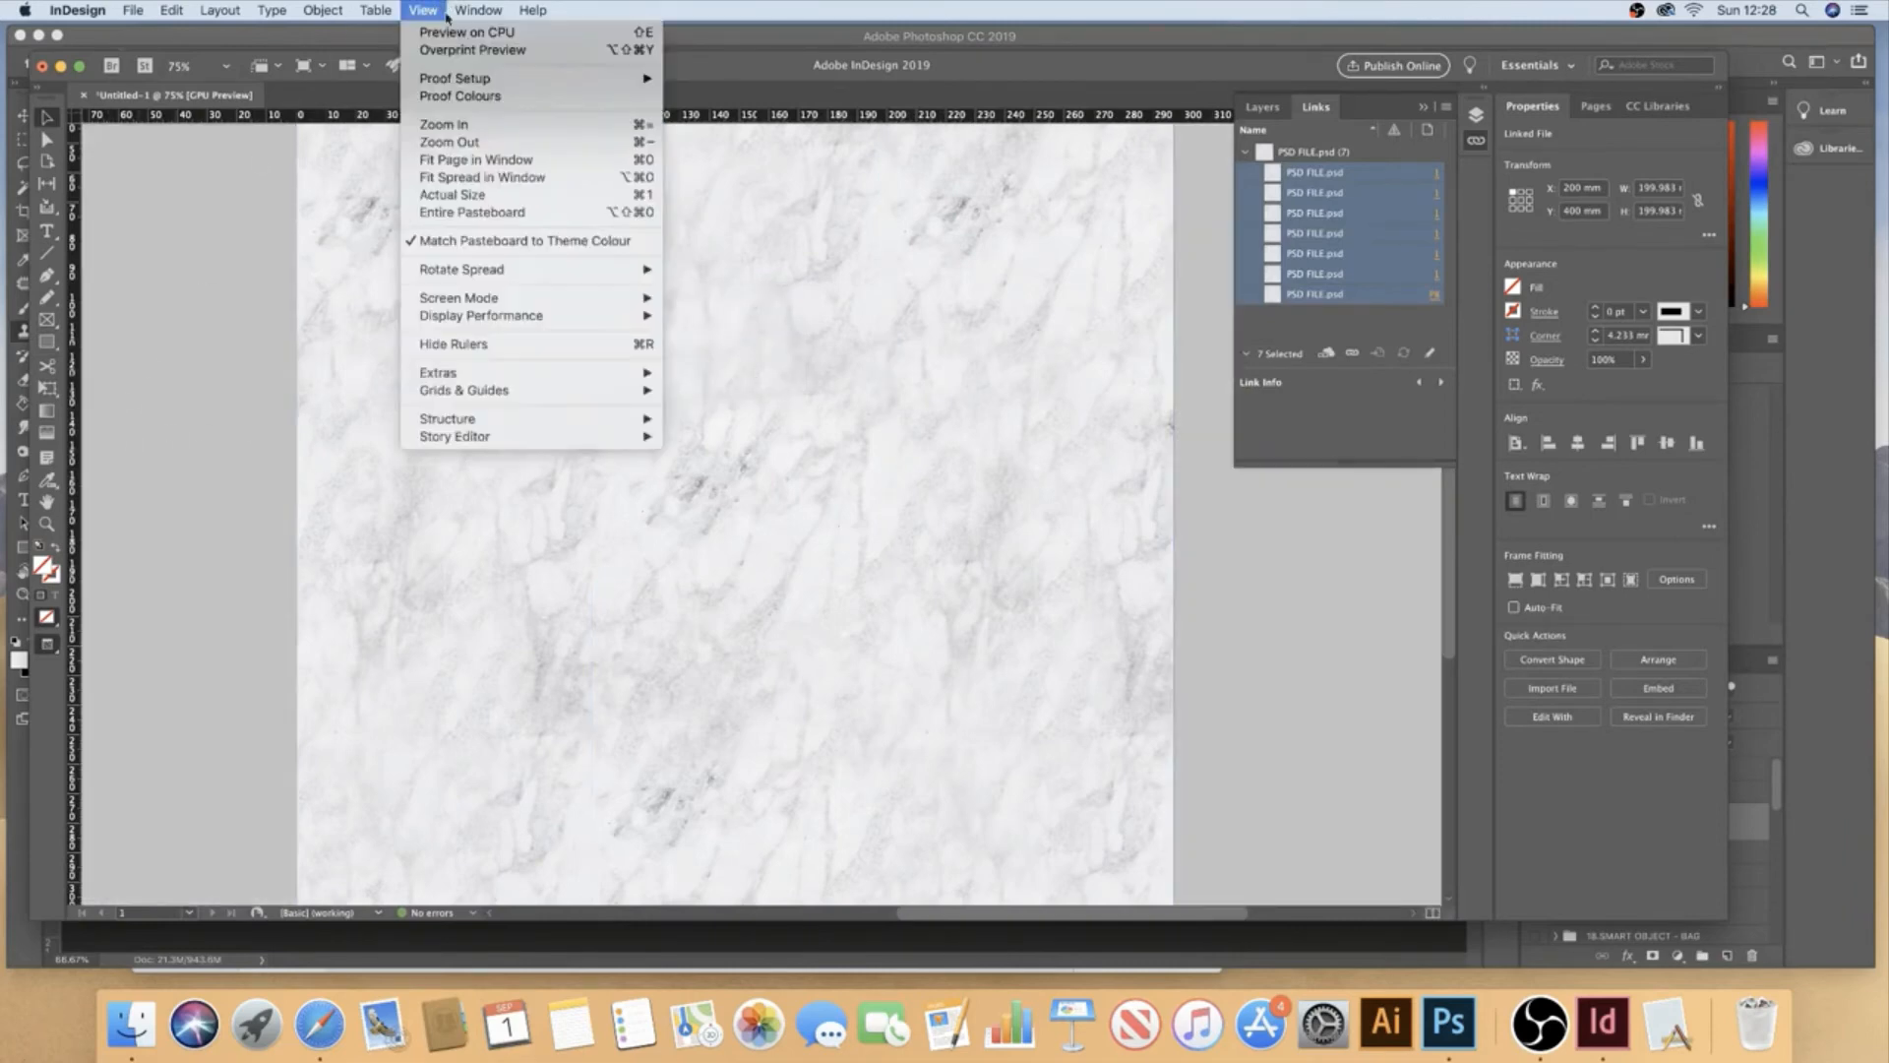
mouse_move(590, 315)
key("Return")
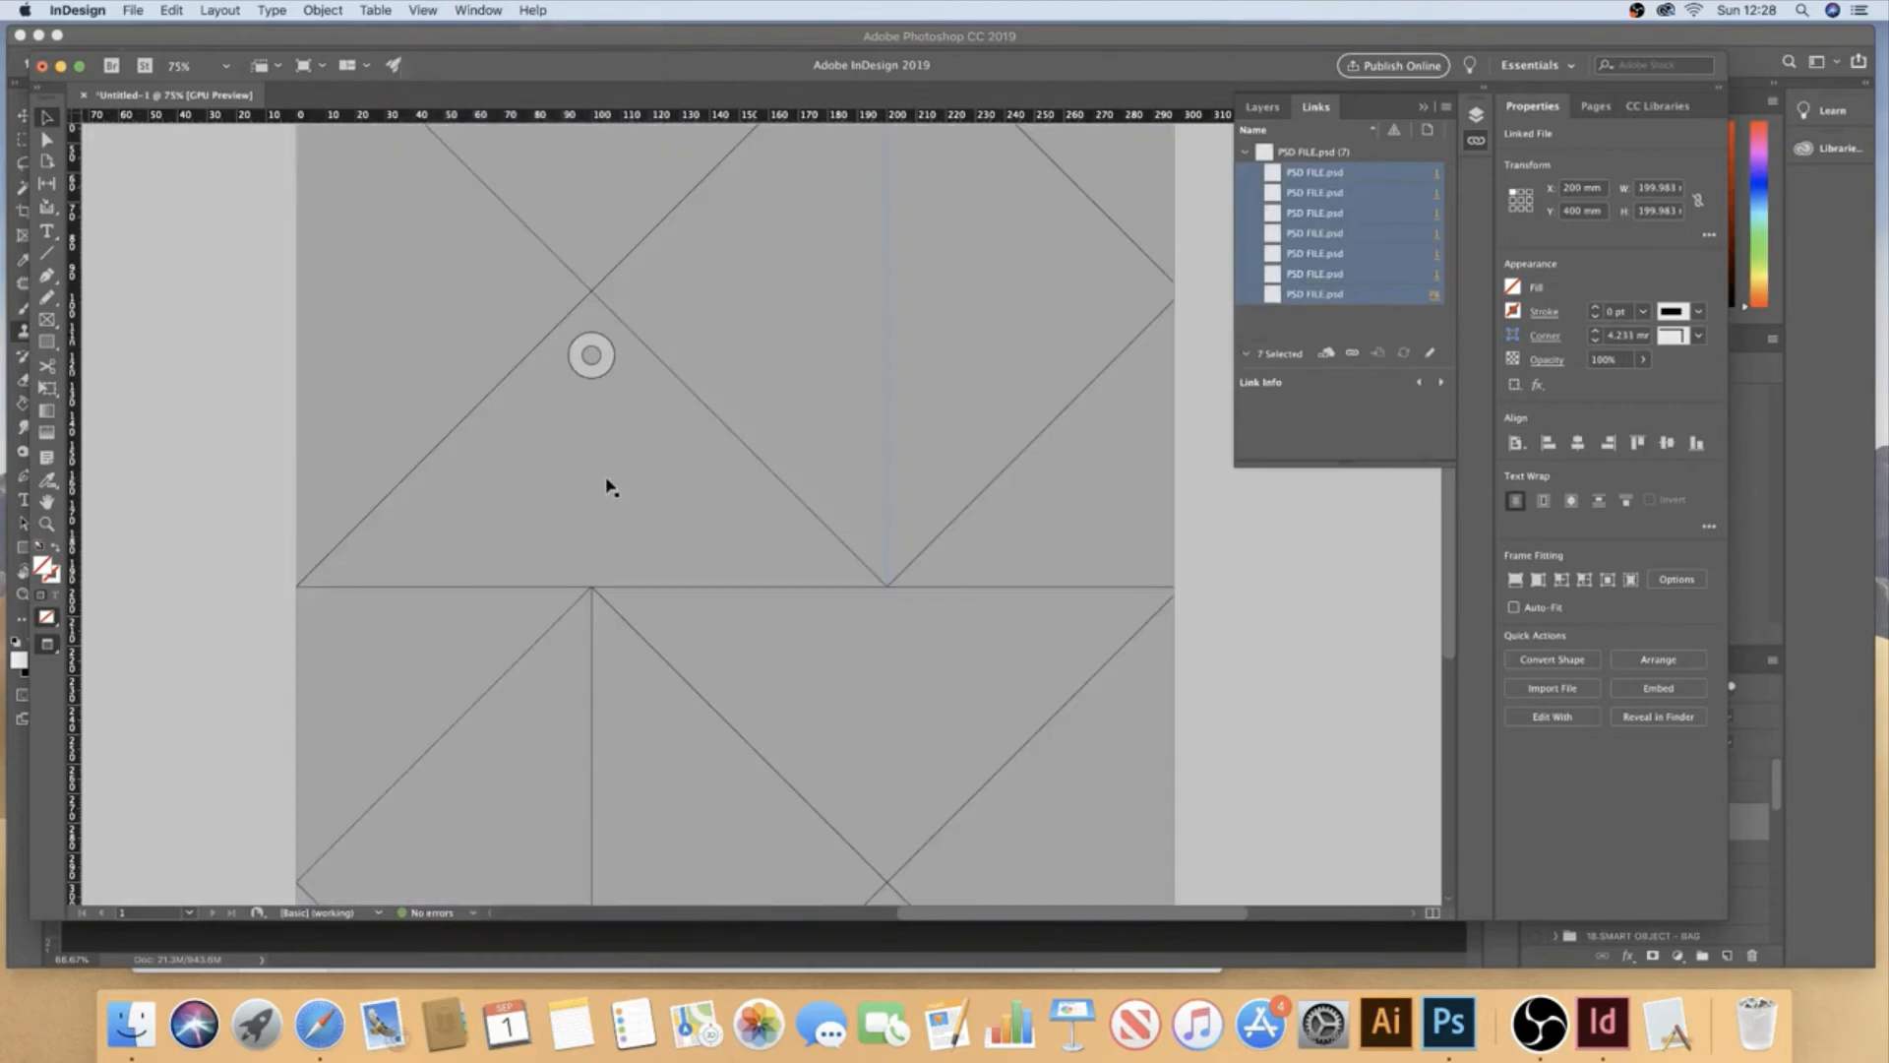
left_click(423, 9)
mouse_move(502, 323)
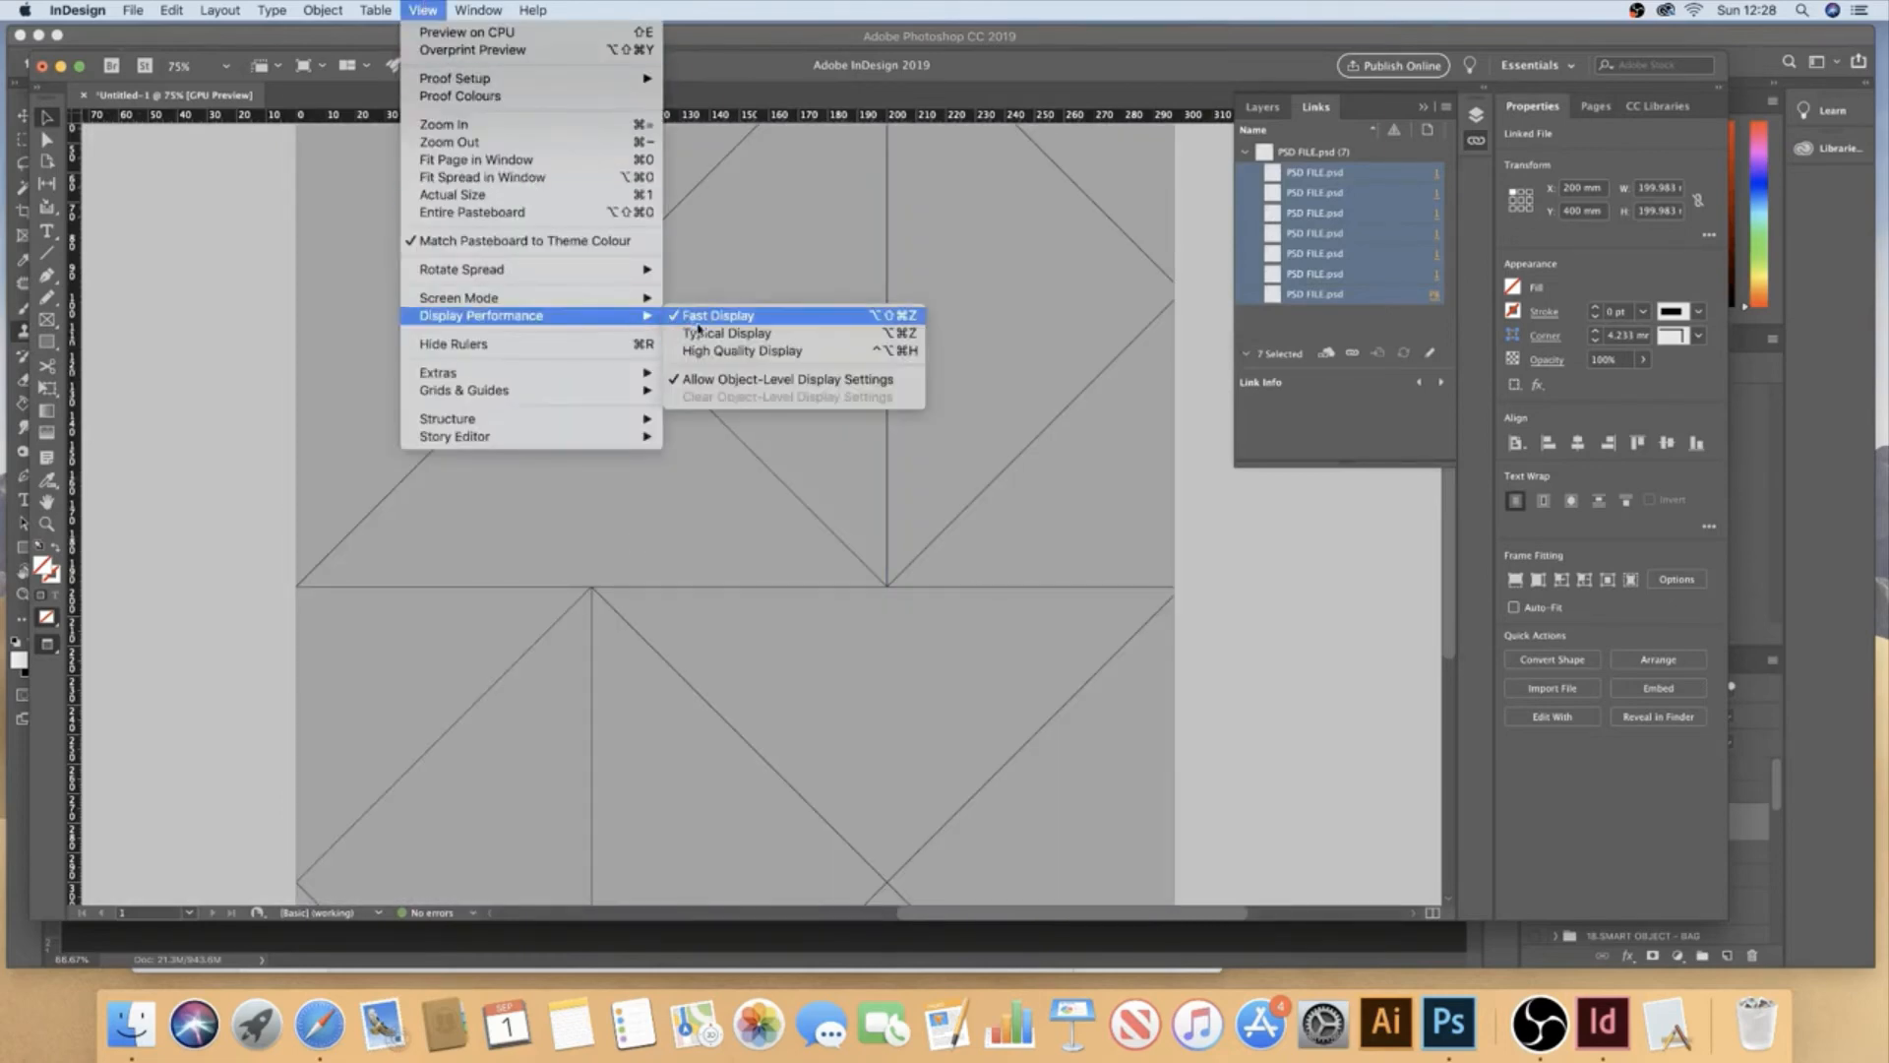
left_click(716, 360)
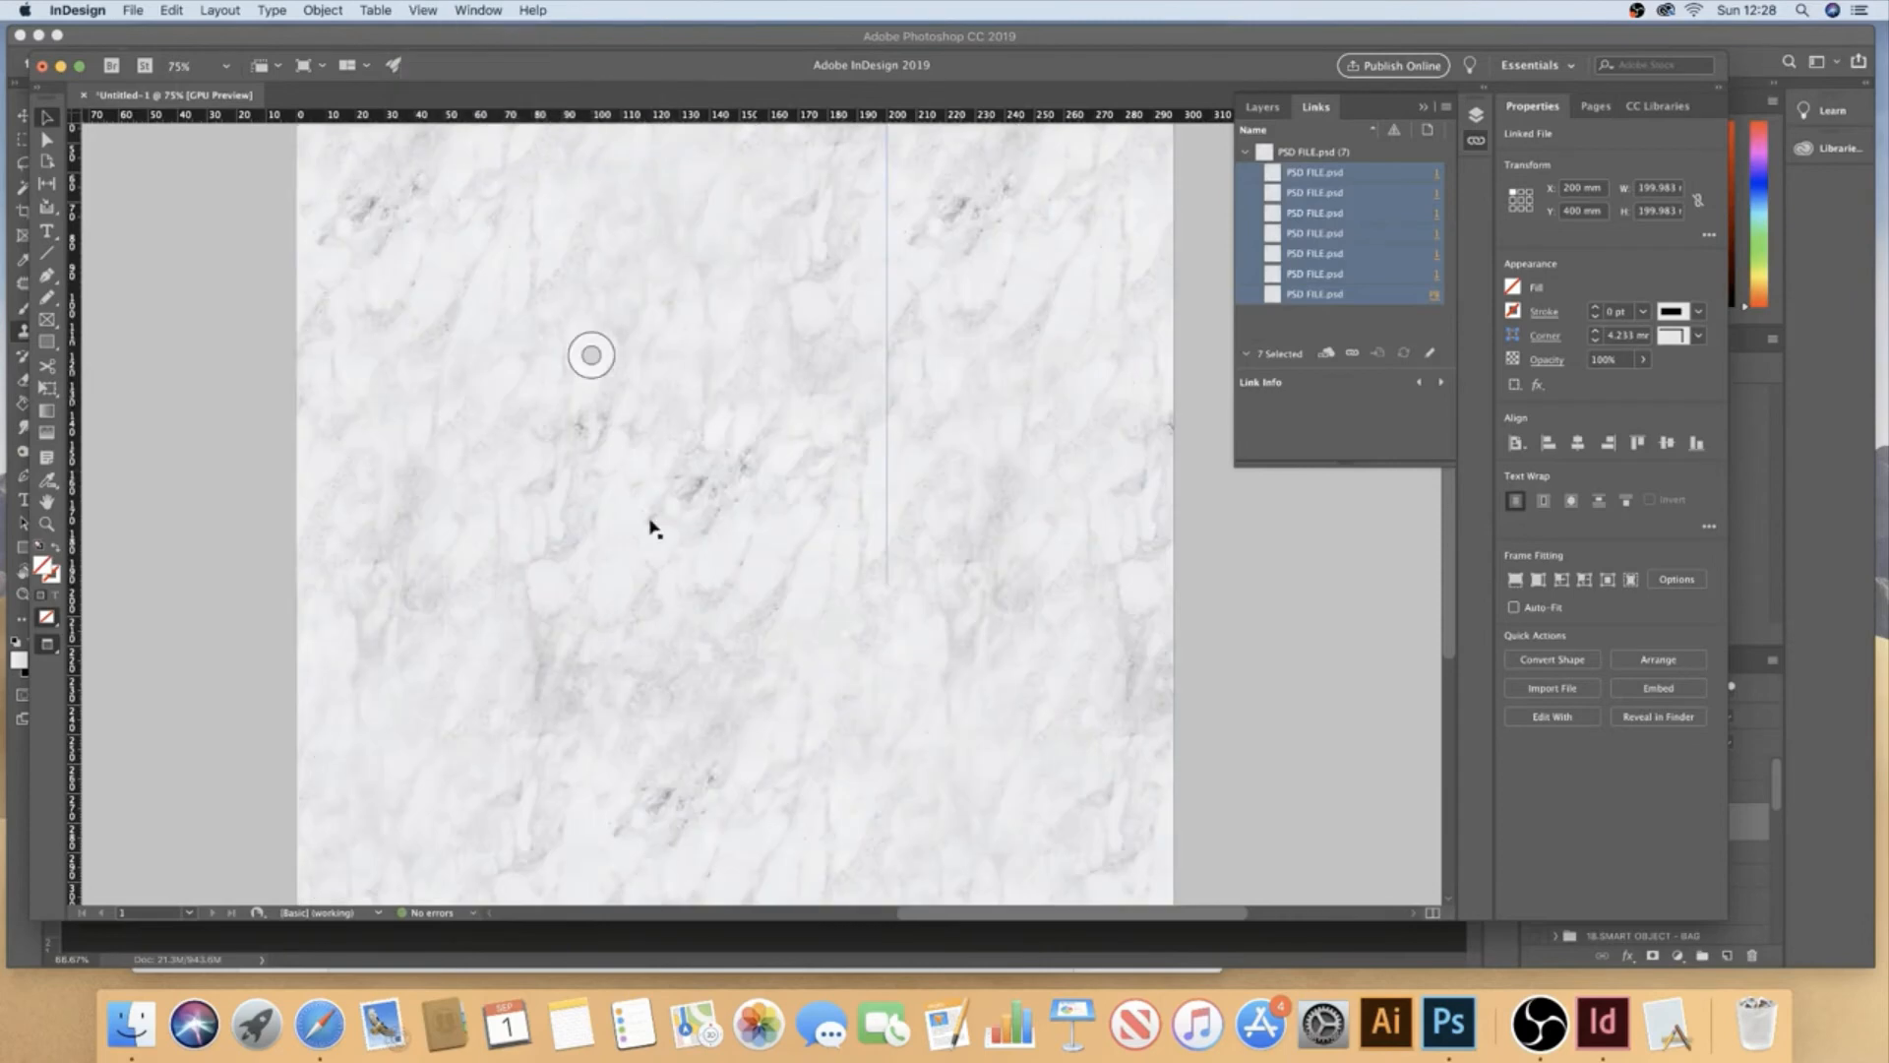
left_click(137, 451)
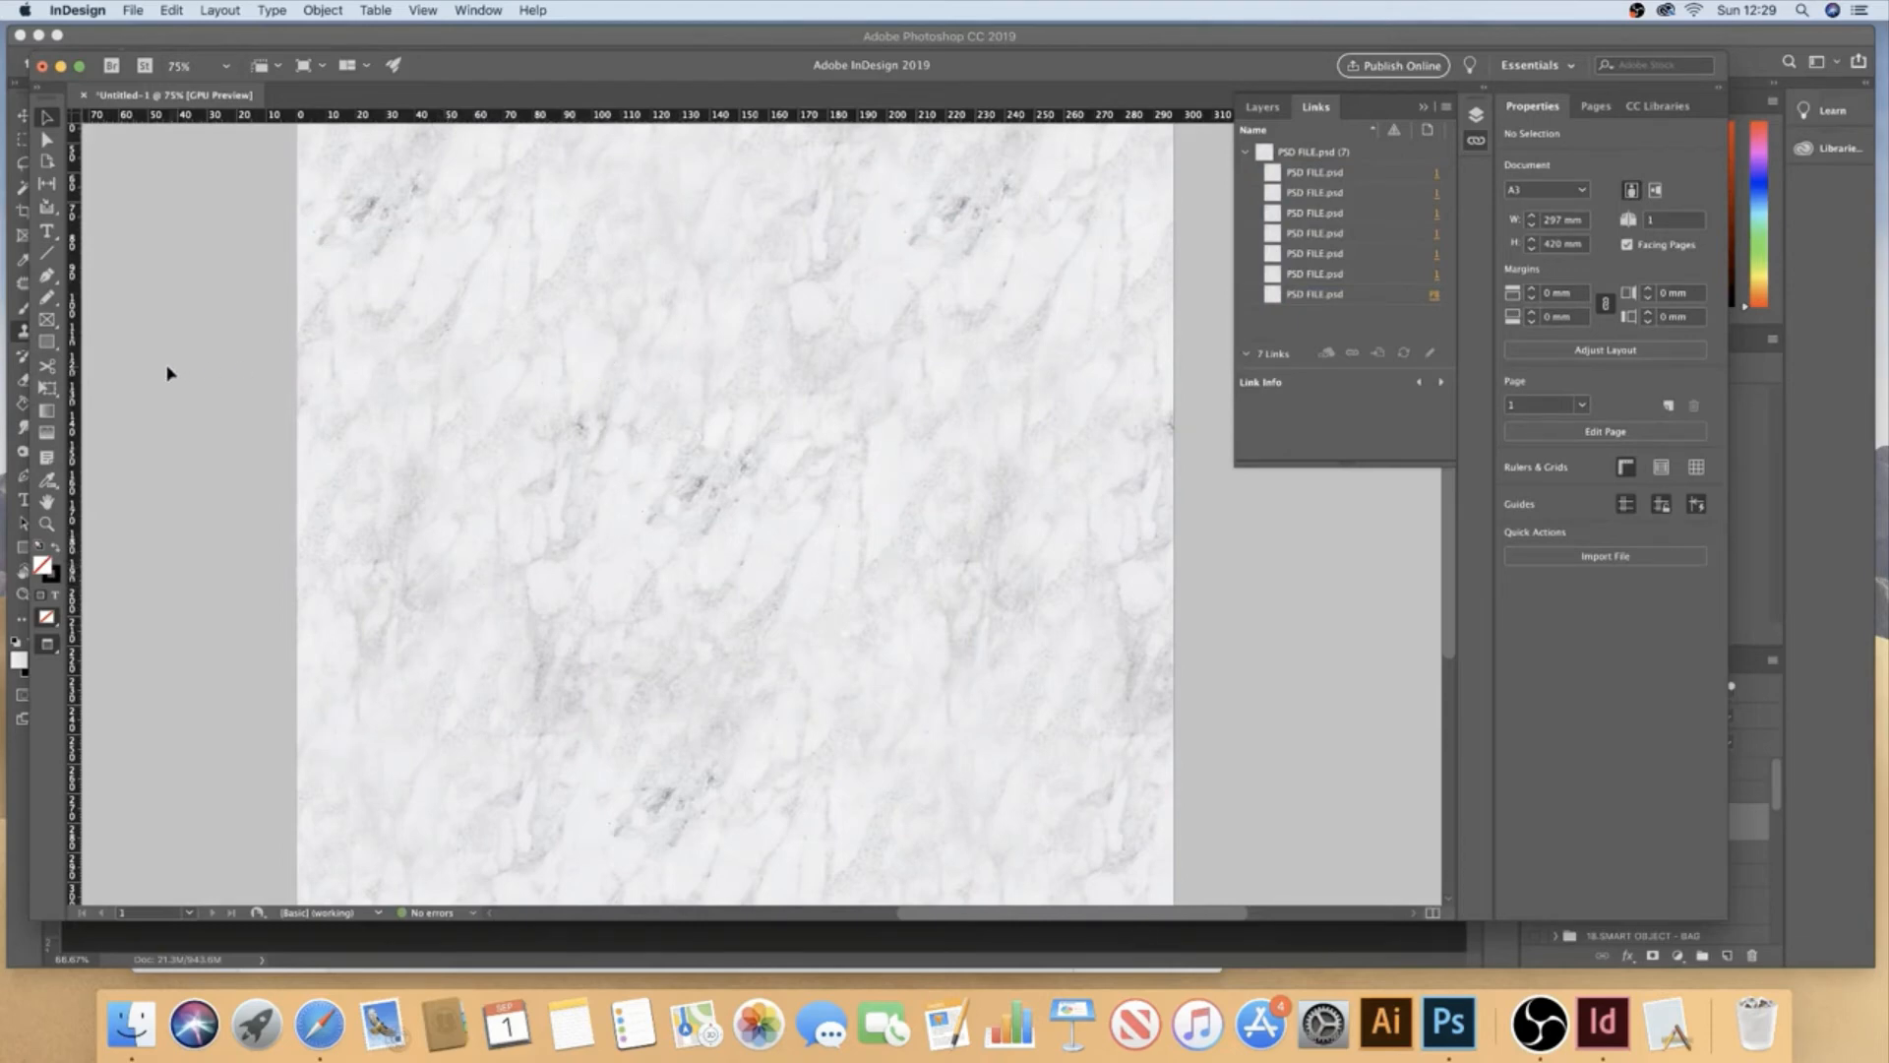
- Check the repeat across the page, then switch to Photoshop and clone sampled marble over the flat patches around the tile's centre and right of centre
left_click_drag(490, 423, 514, 599)
scroll(712, 363, "down", 1)
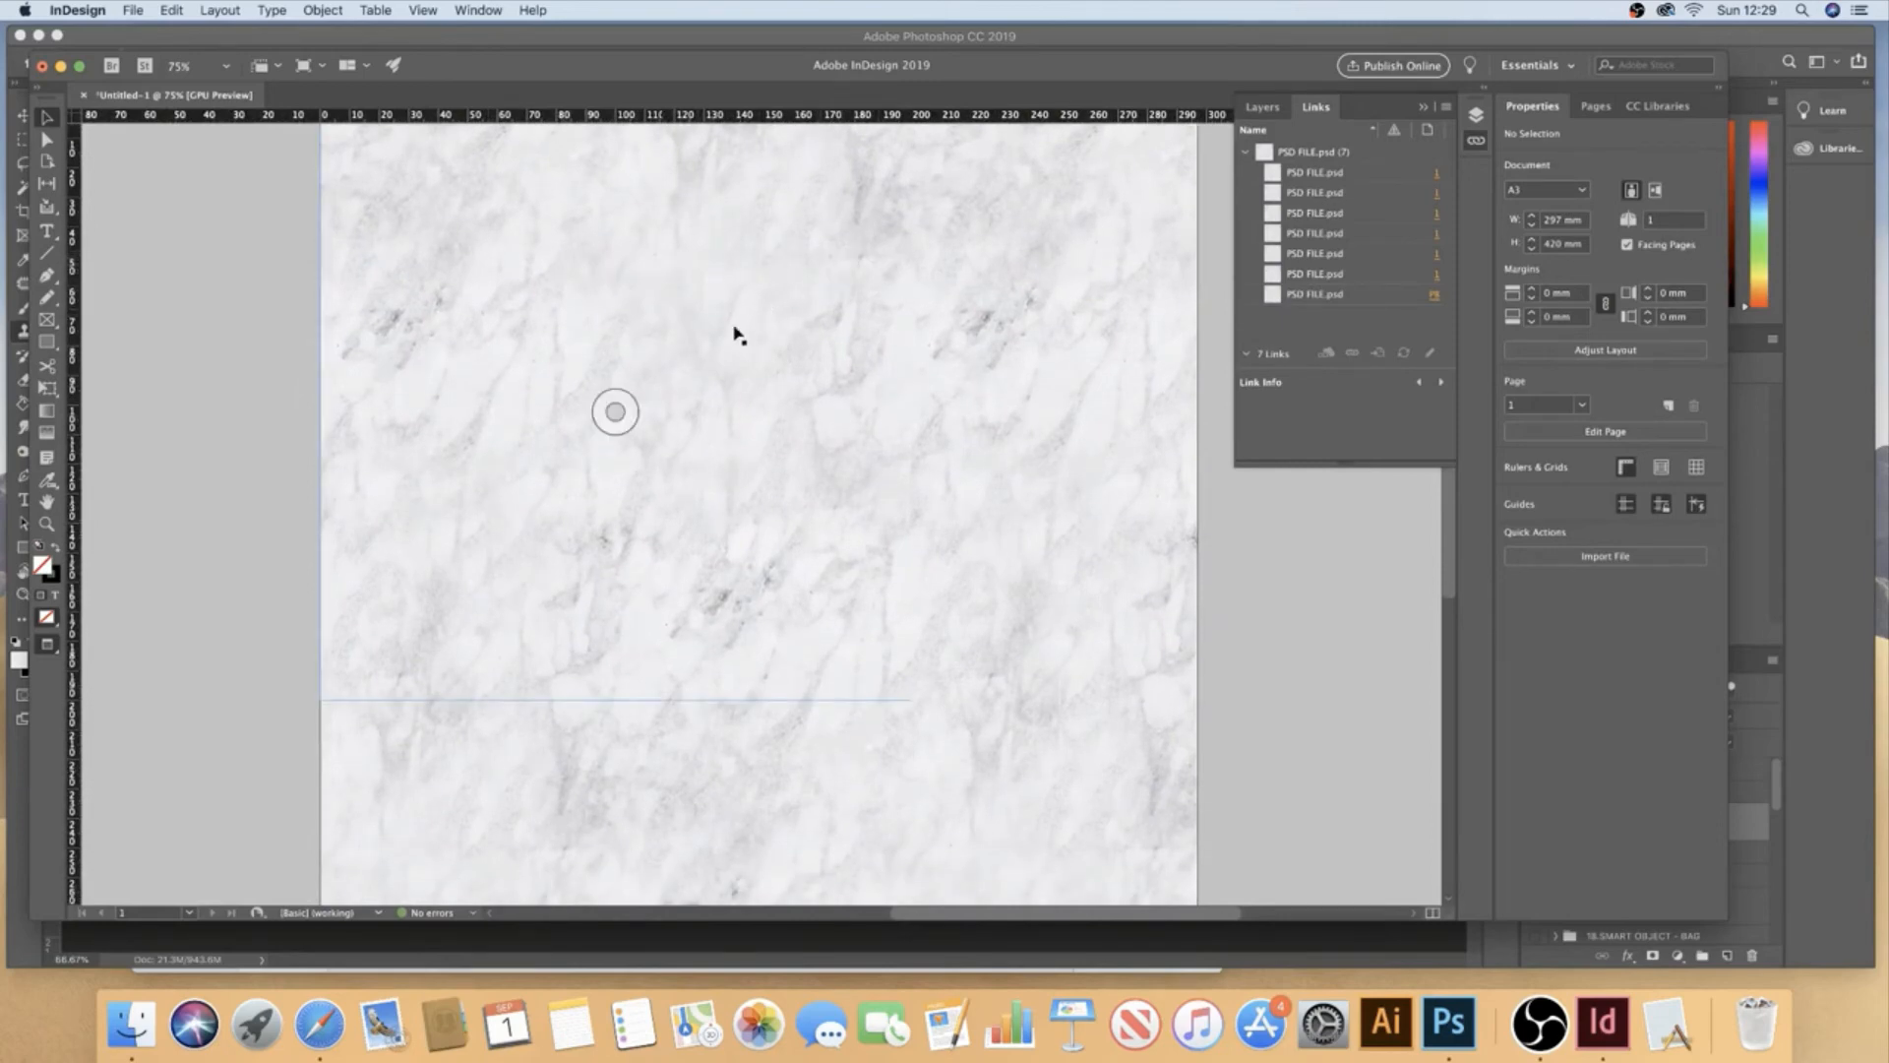
scroll(818, 444, "down", 3)
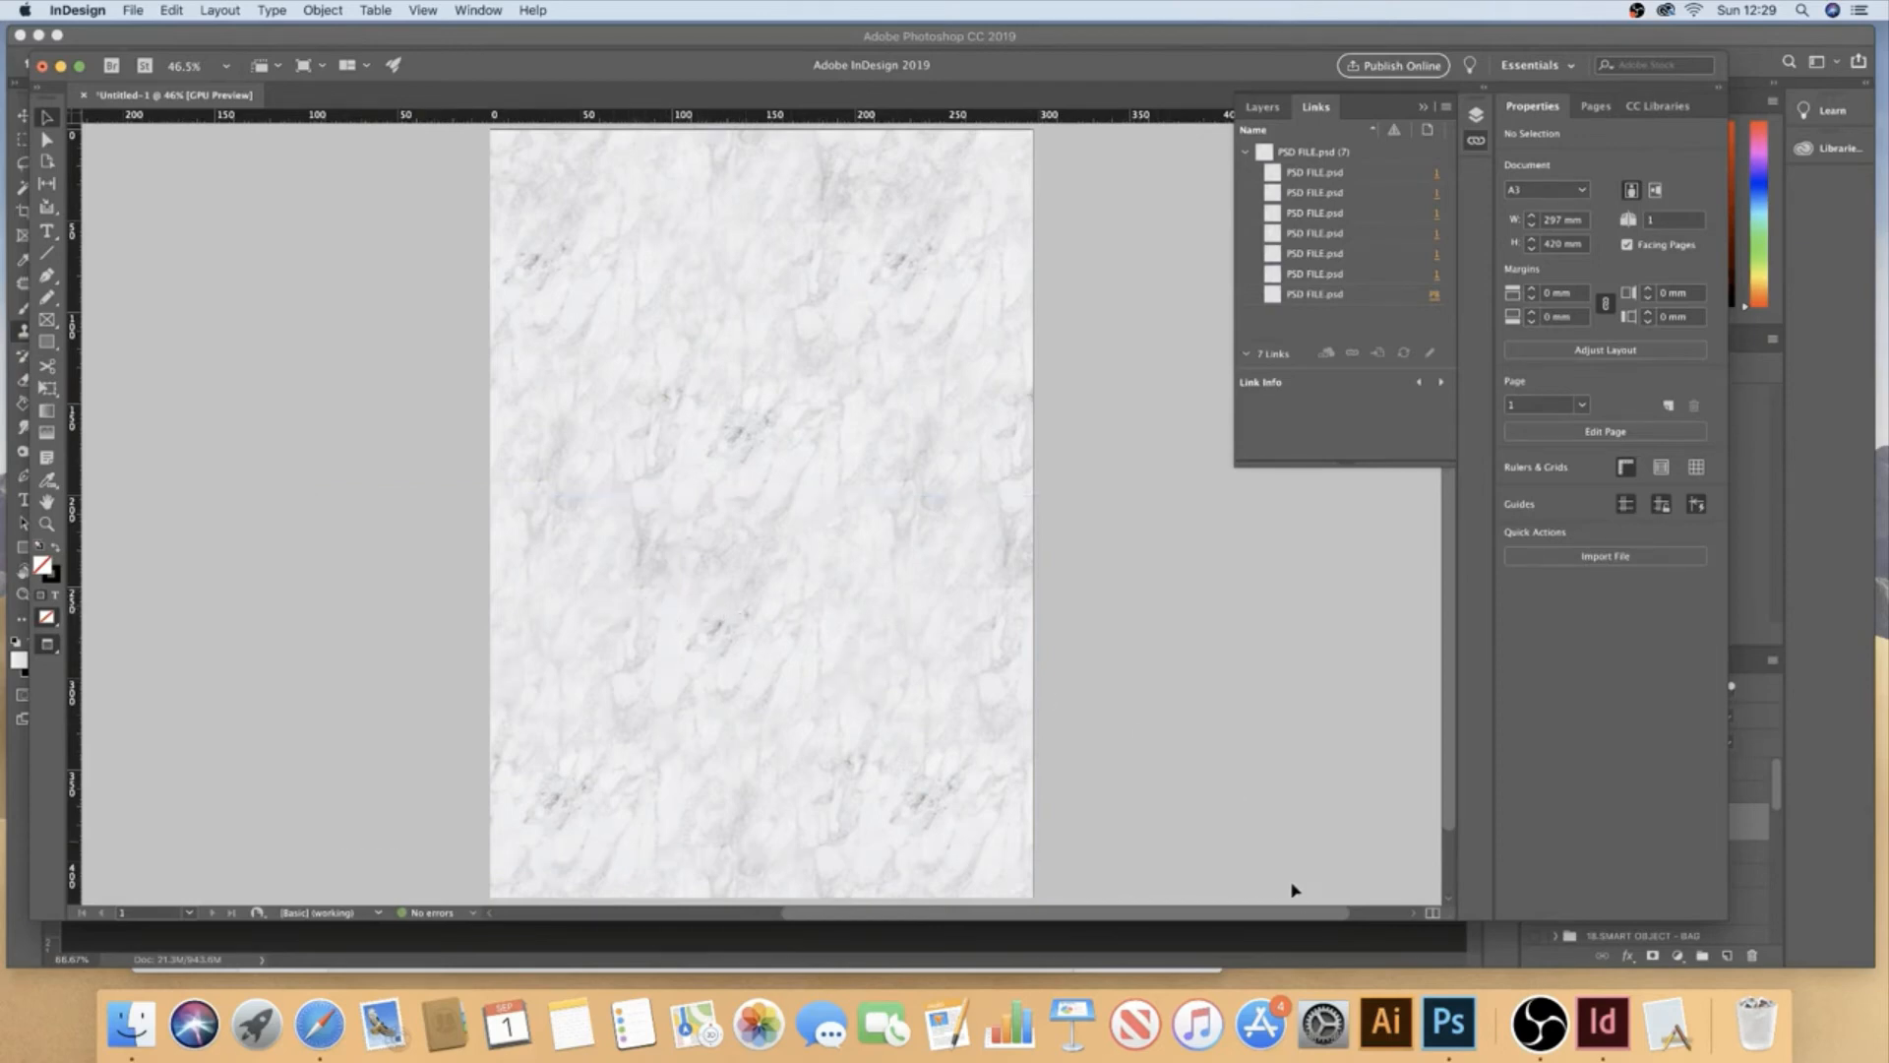
left_click(1448, 1023)
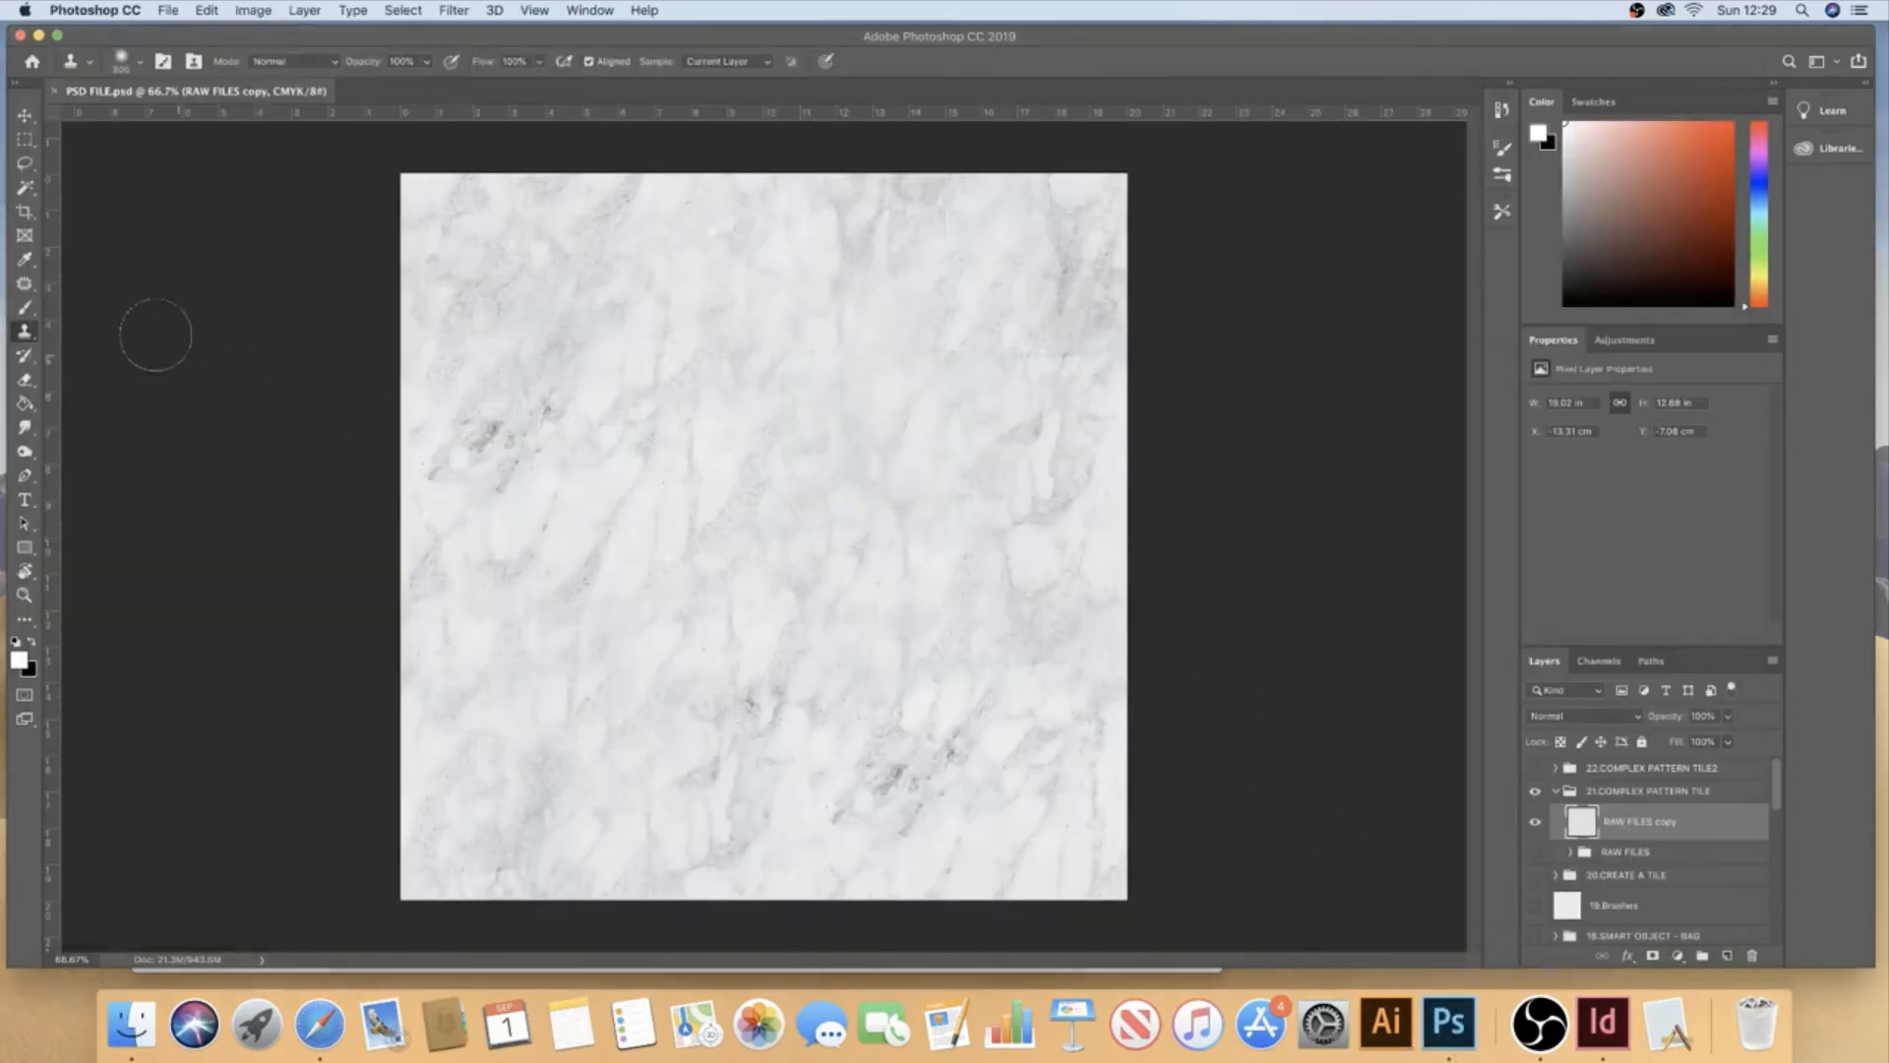
left_click_drag(662, 611, 667, 602)
mouse_move(990, 385)
left_mouse_down()
mouse_move(1054, 358)
mouse_move(1054, 337)
mouse_move(1067, 358)
mouse_move(932, 345)
left_mouse_up()
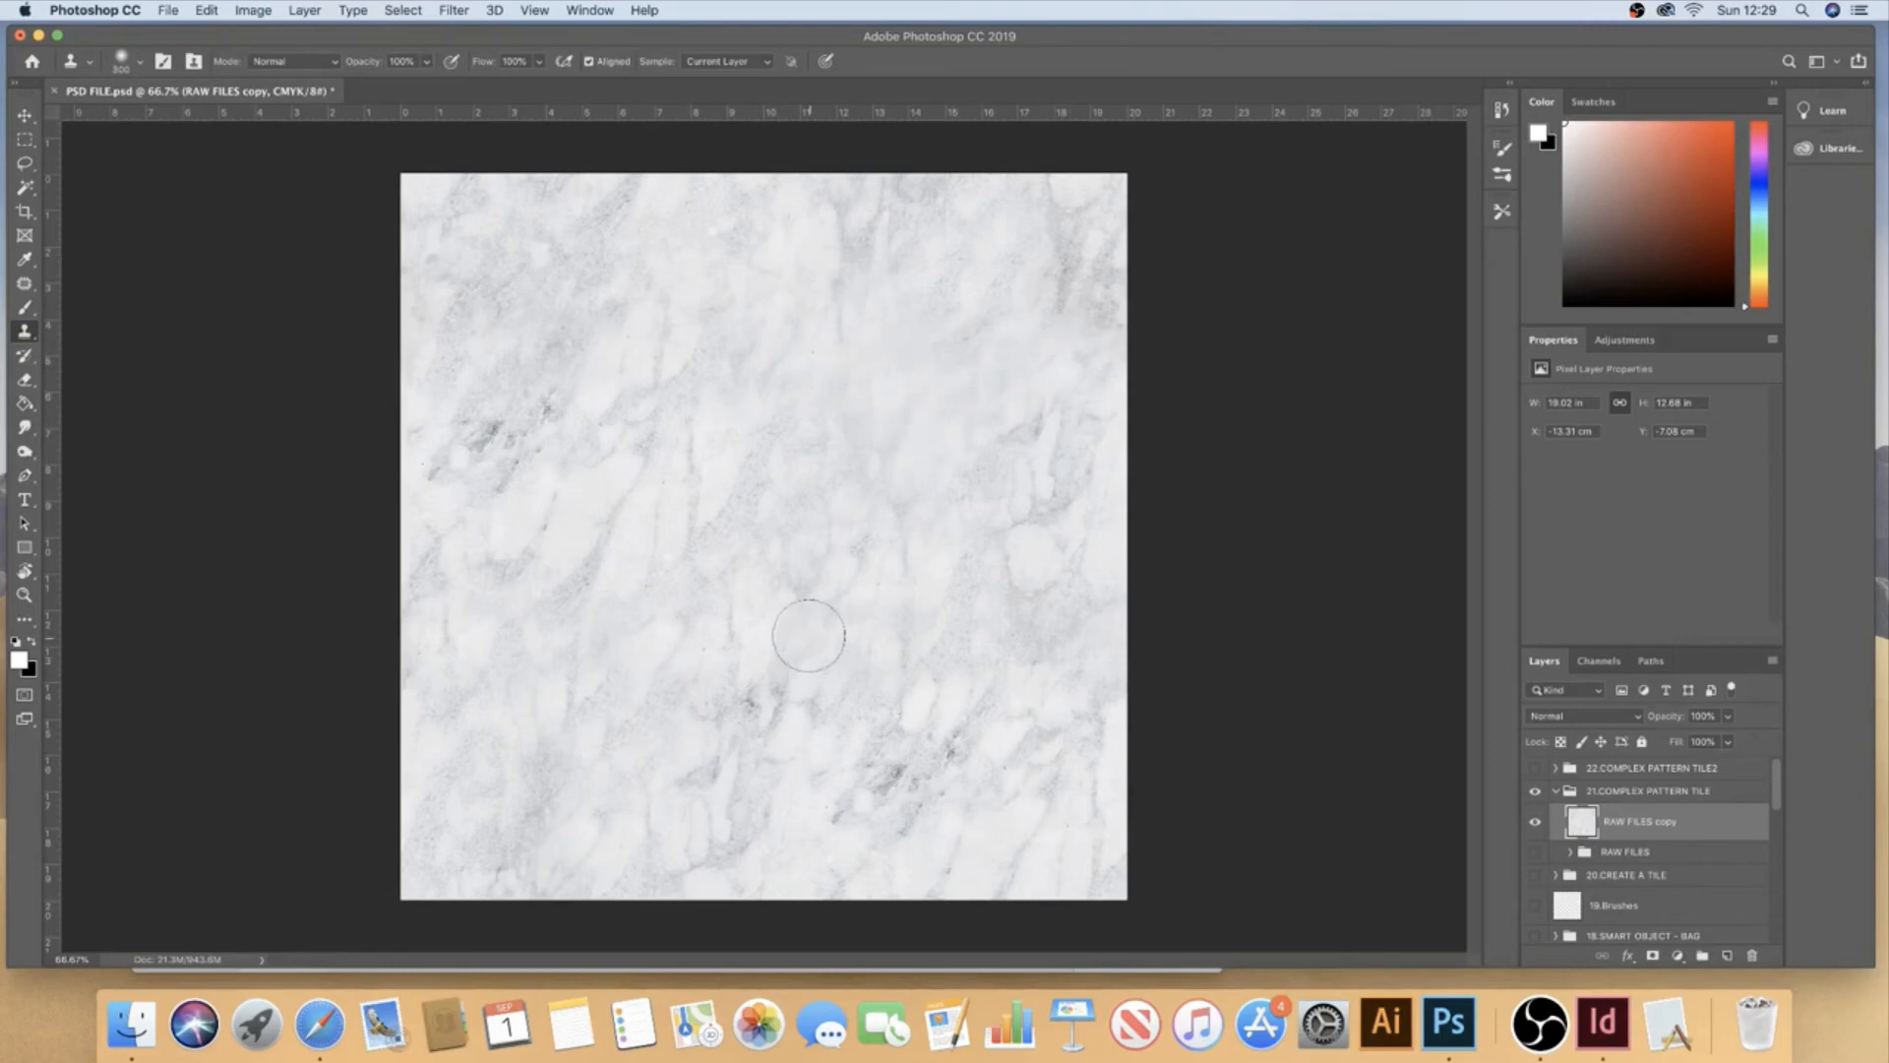
left_click(748, 661, "alt")
mouse_move(745, 469)
left_mouse_down()
mouse_move(881, 285)
mouse_move(969, 291)
mouse_move(877, 455)
left_mouse_up()
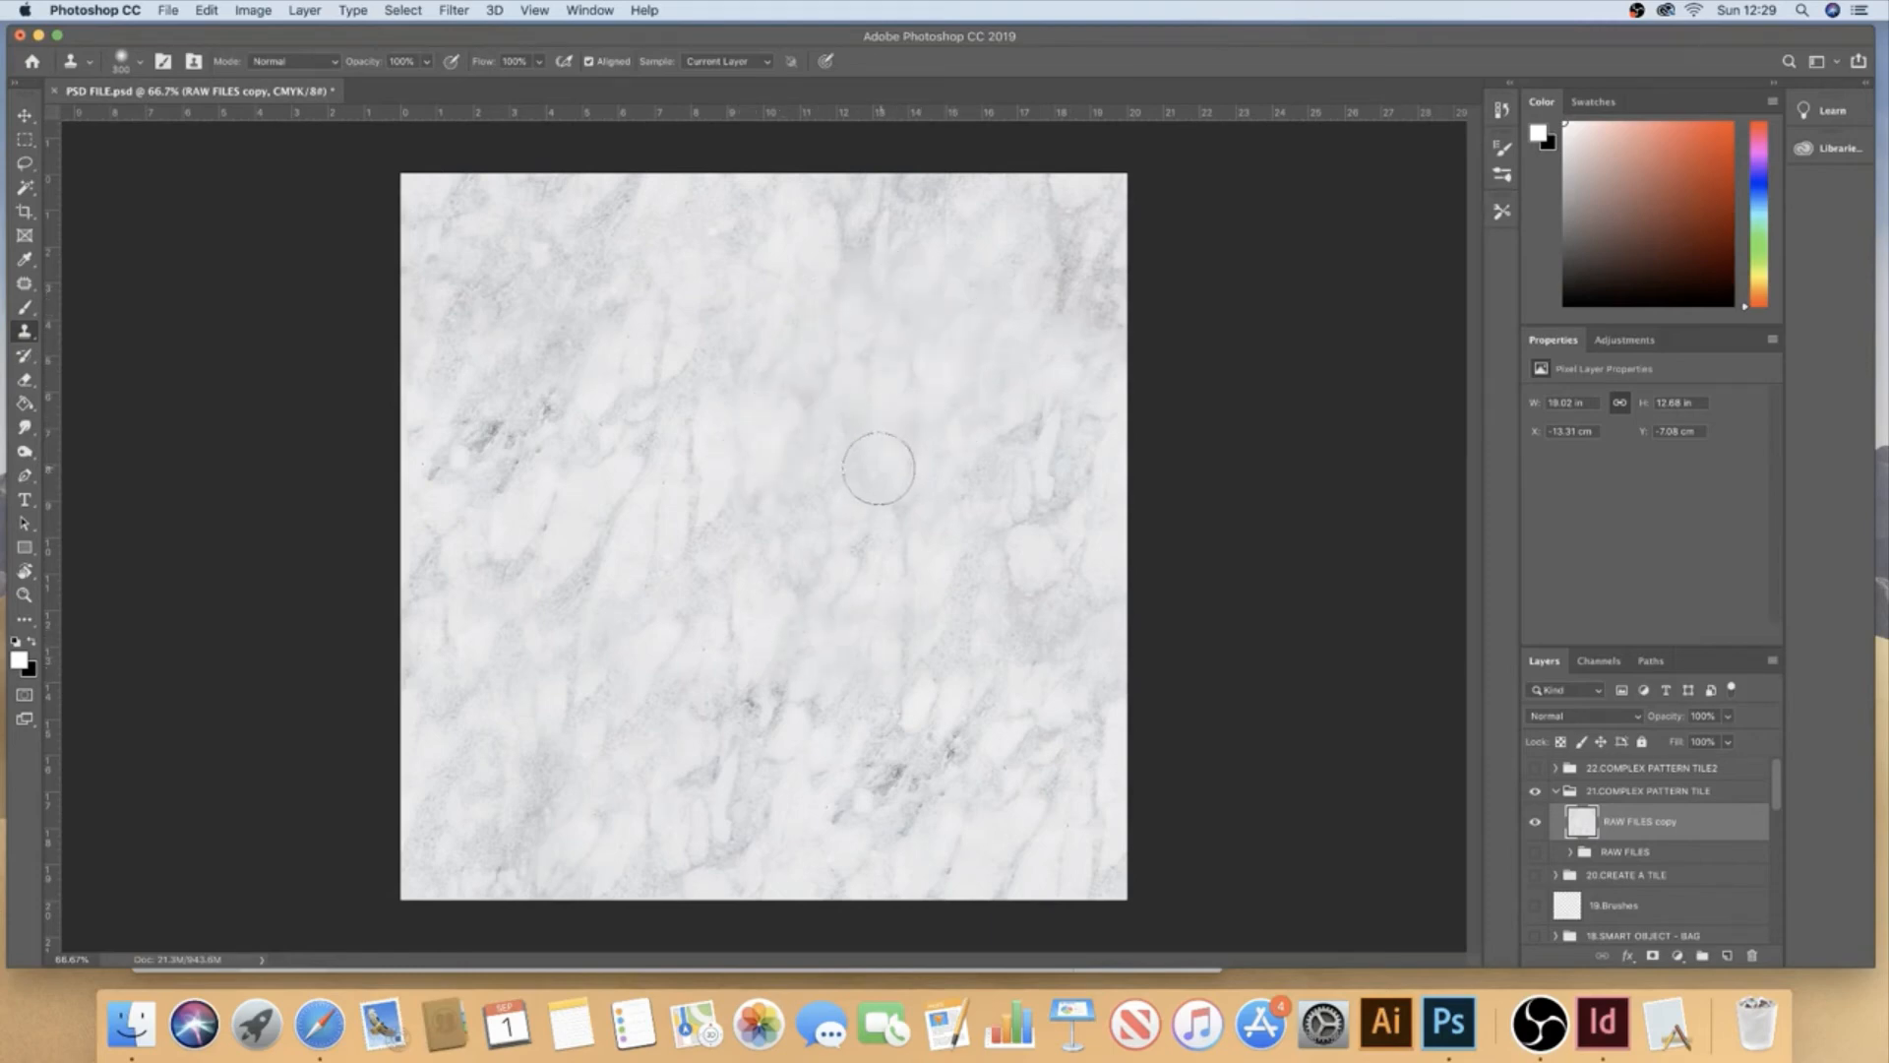
left_click(655, 463, "alt")
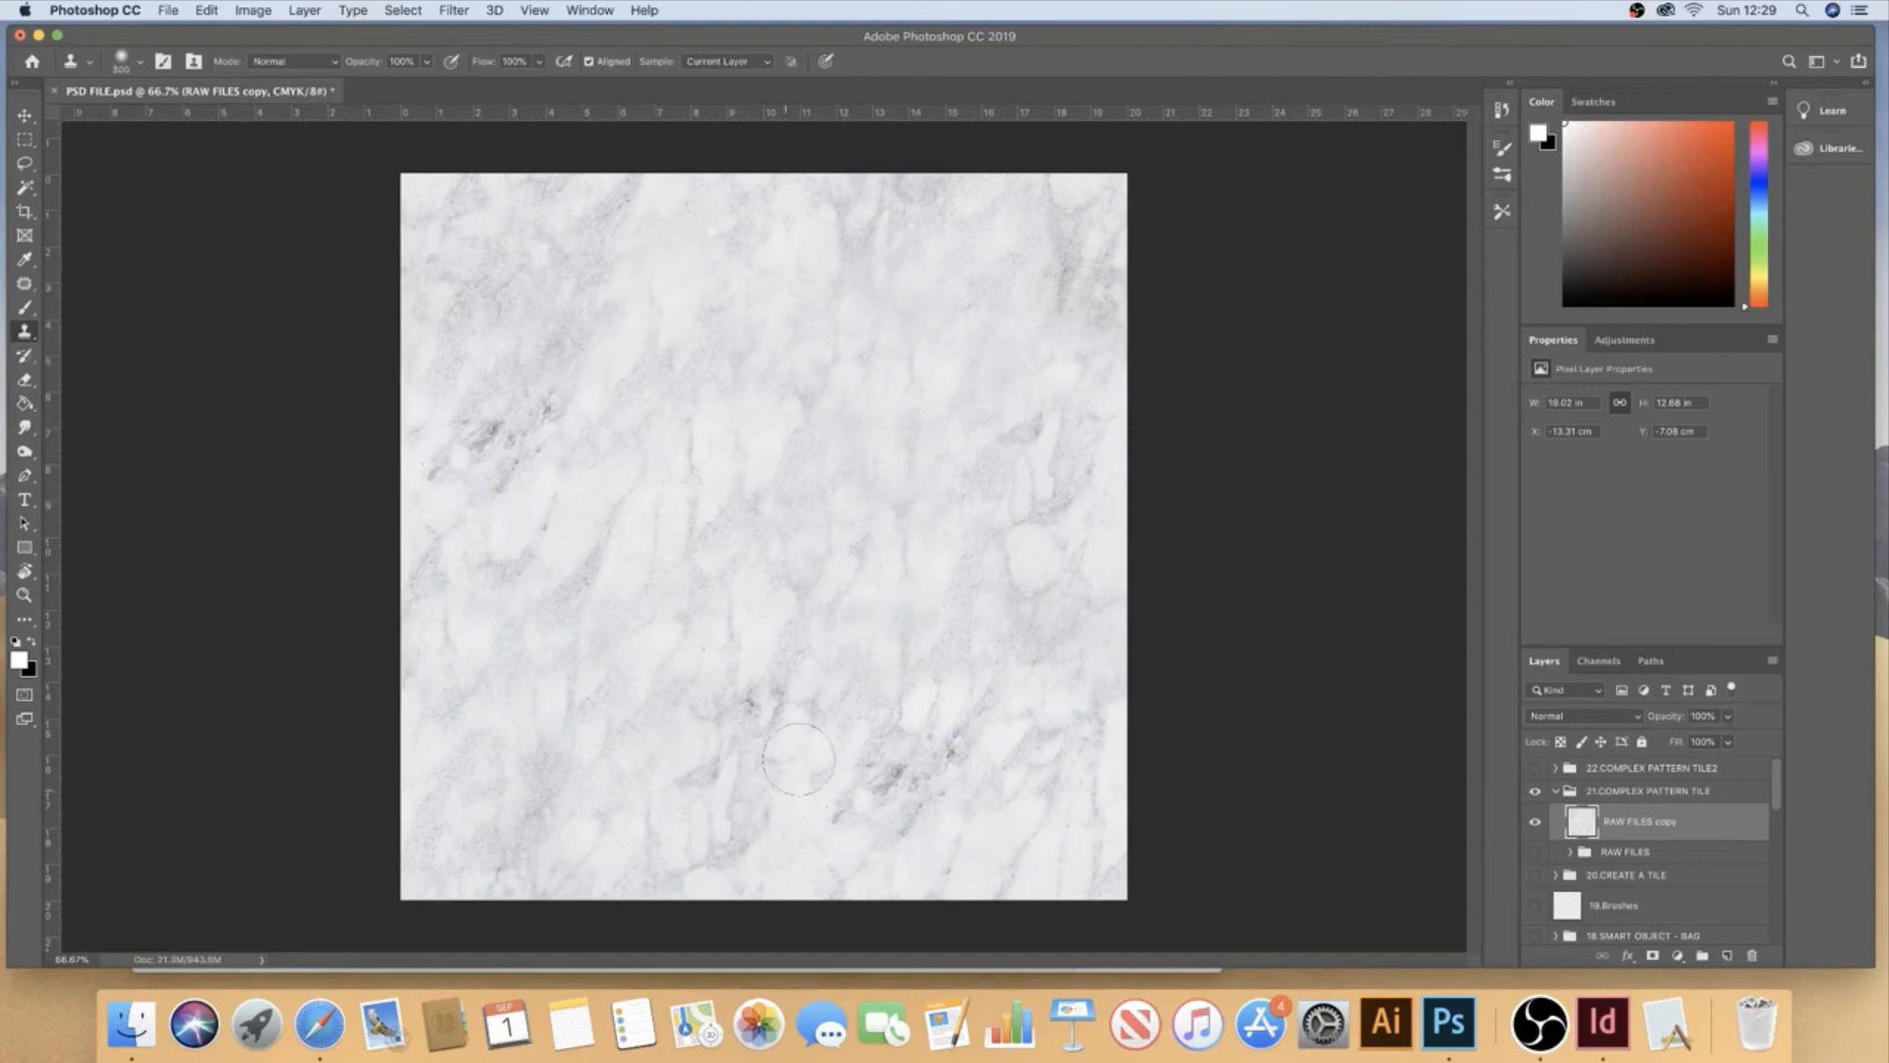
mouse_move(521, 672)
left_mouse_down()
mouse_move(593, 260)
mouse_move(565, 362)
mouse_move(518, 379)
mouse_move(528, 327)
mouse_move(805, 358)
mouse_move(821, 290)
mouse_move(867, 278)
mouse_move(887, 401)
mouse_move(959, 347)
mouse_move(918, 459)
left_mouse_up()
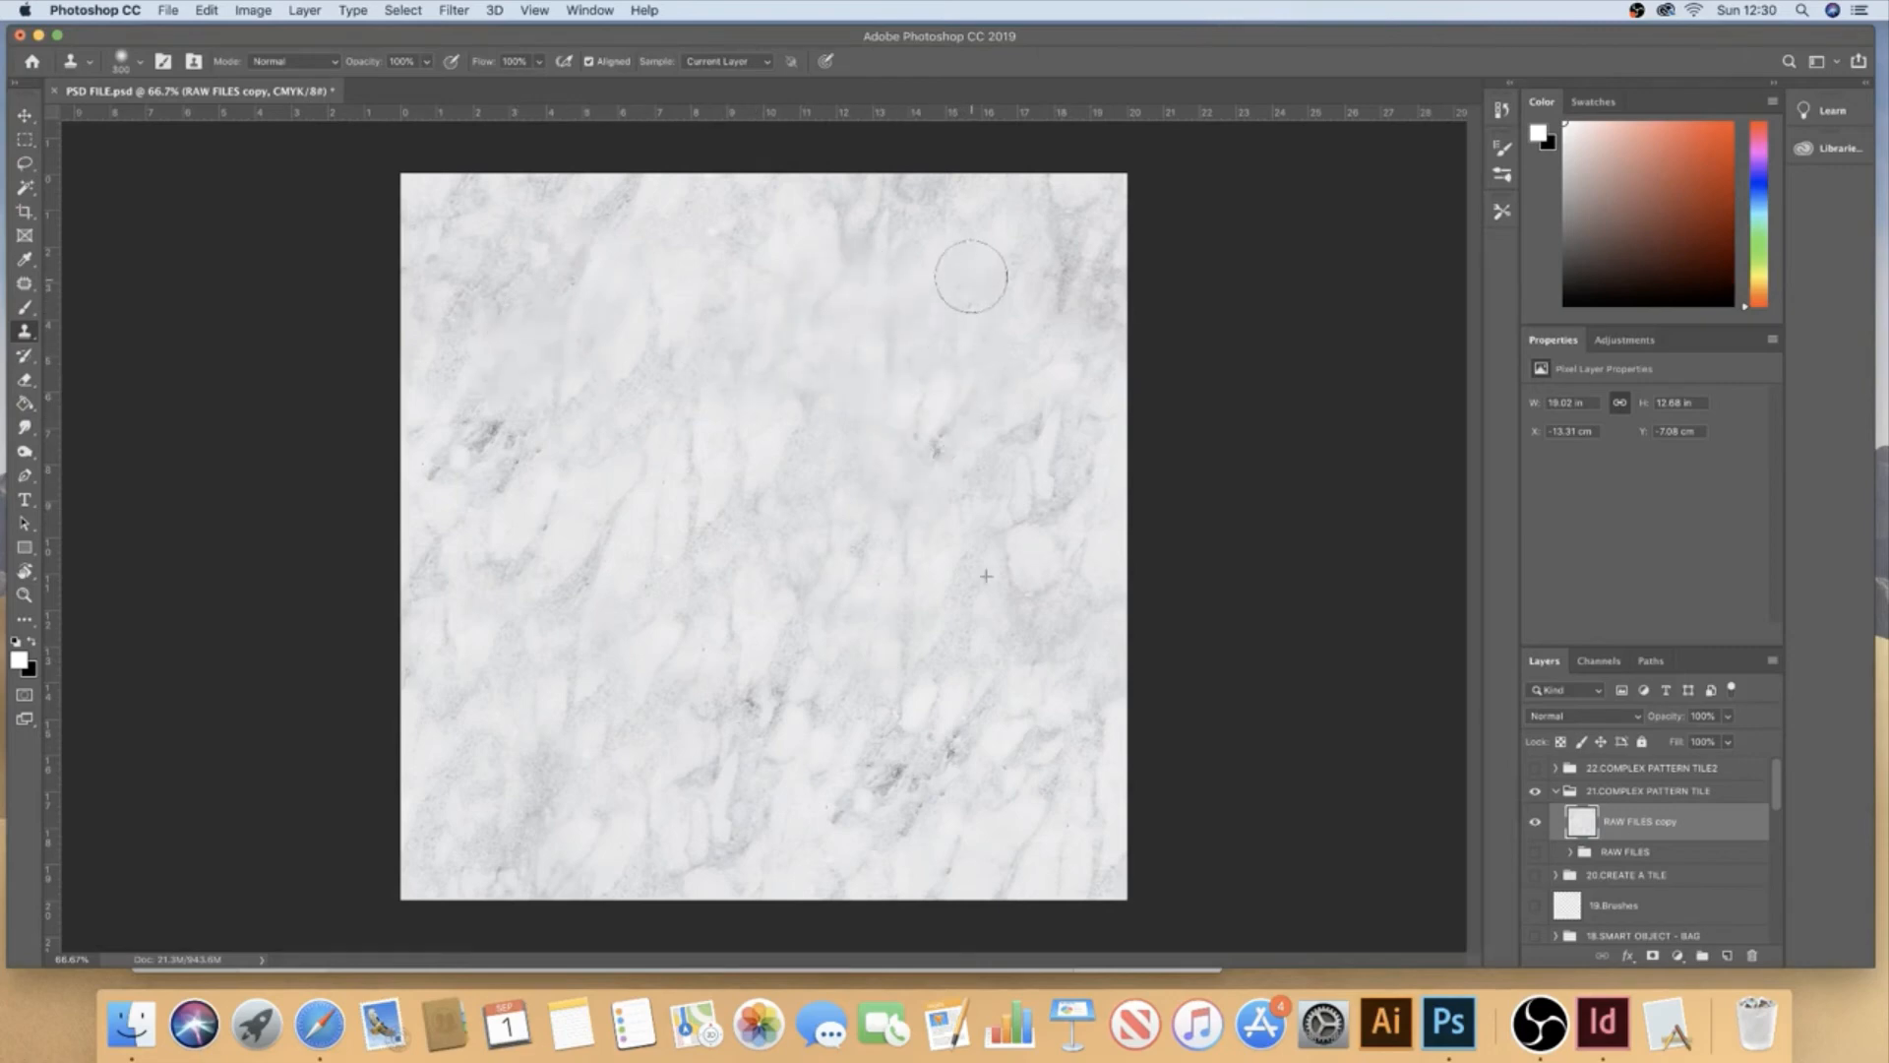
- Save the newly retouched tile, return to InDesign and refresh every placed PSD FILE.psd link
key("super+s")
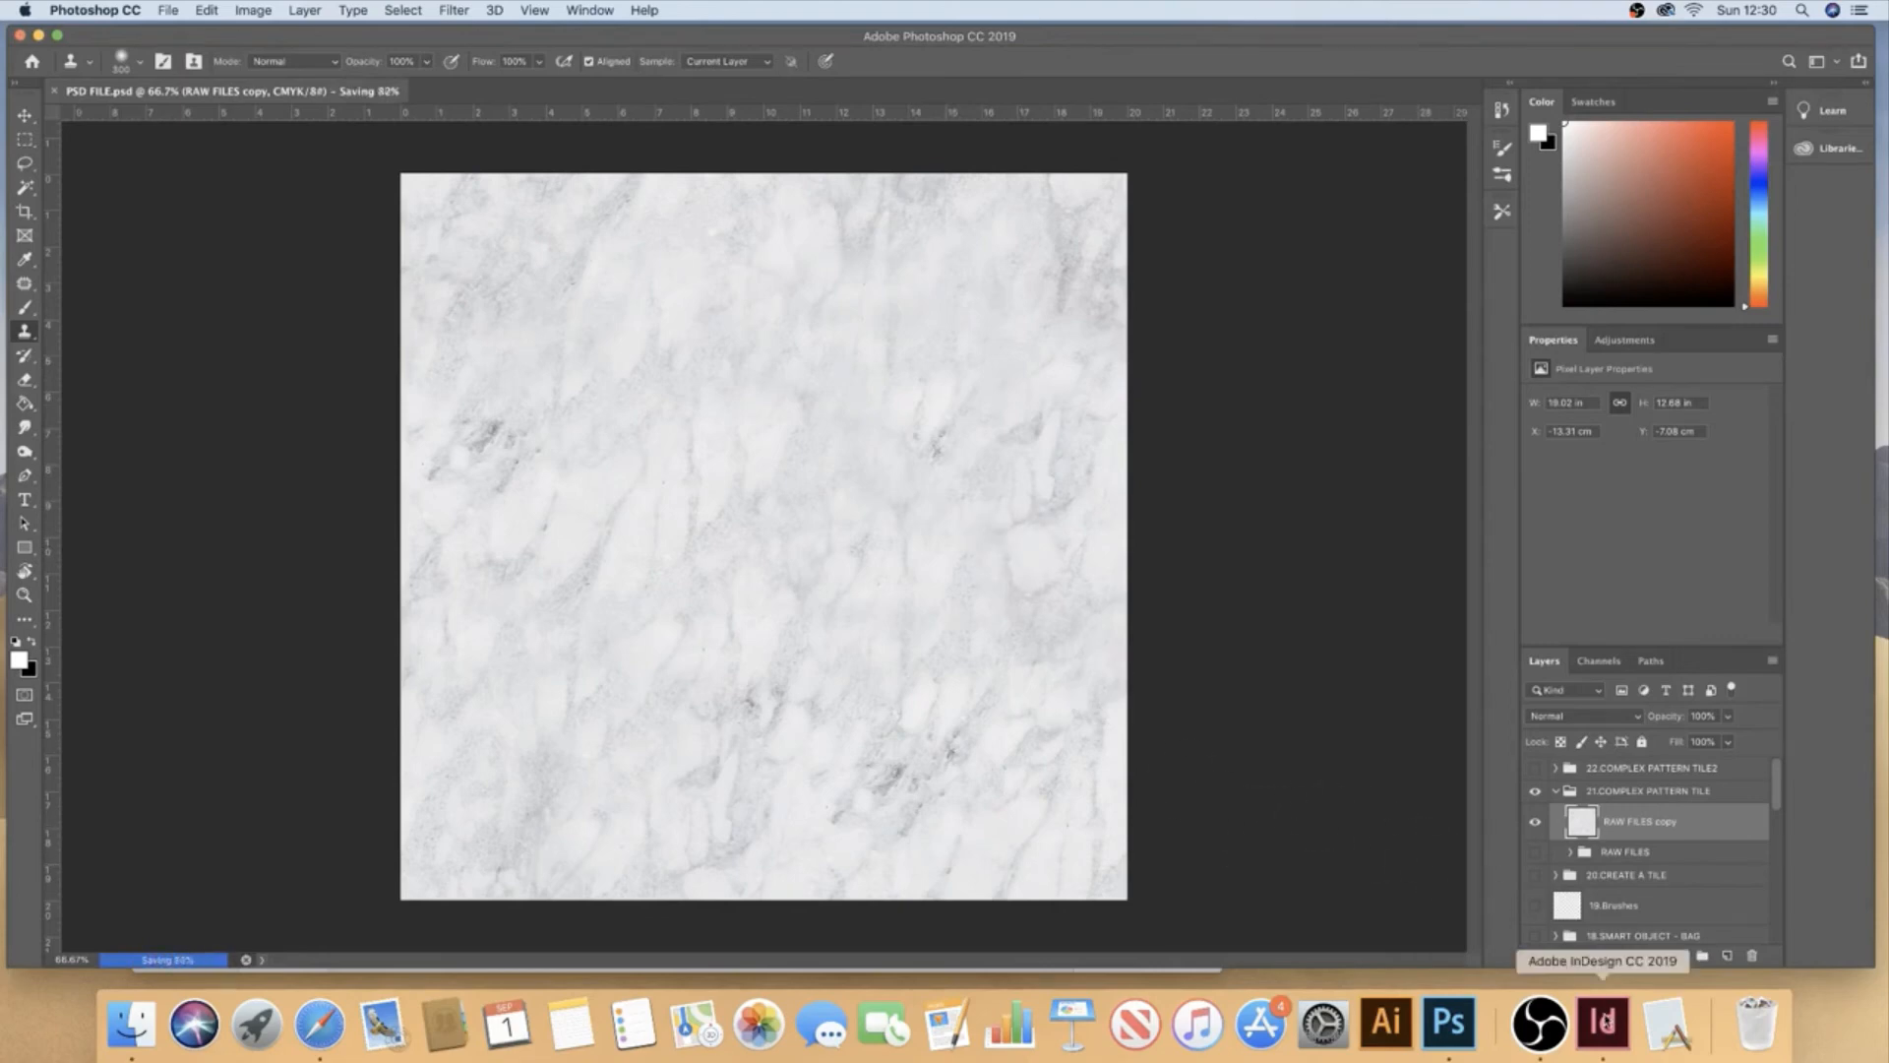
left_click(1606, 1027)
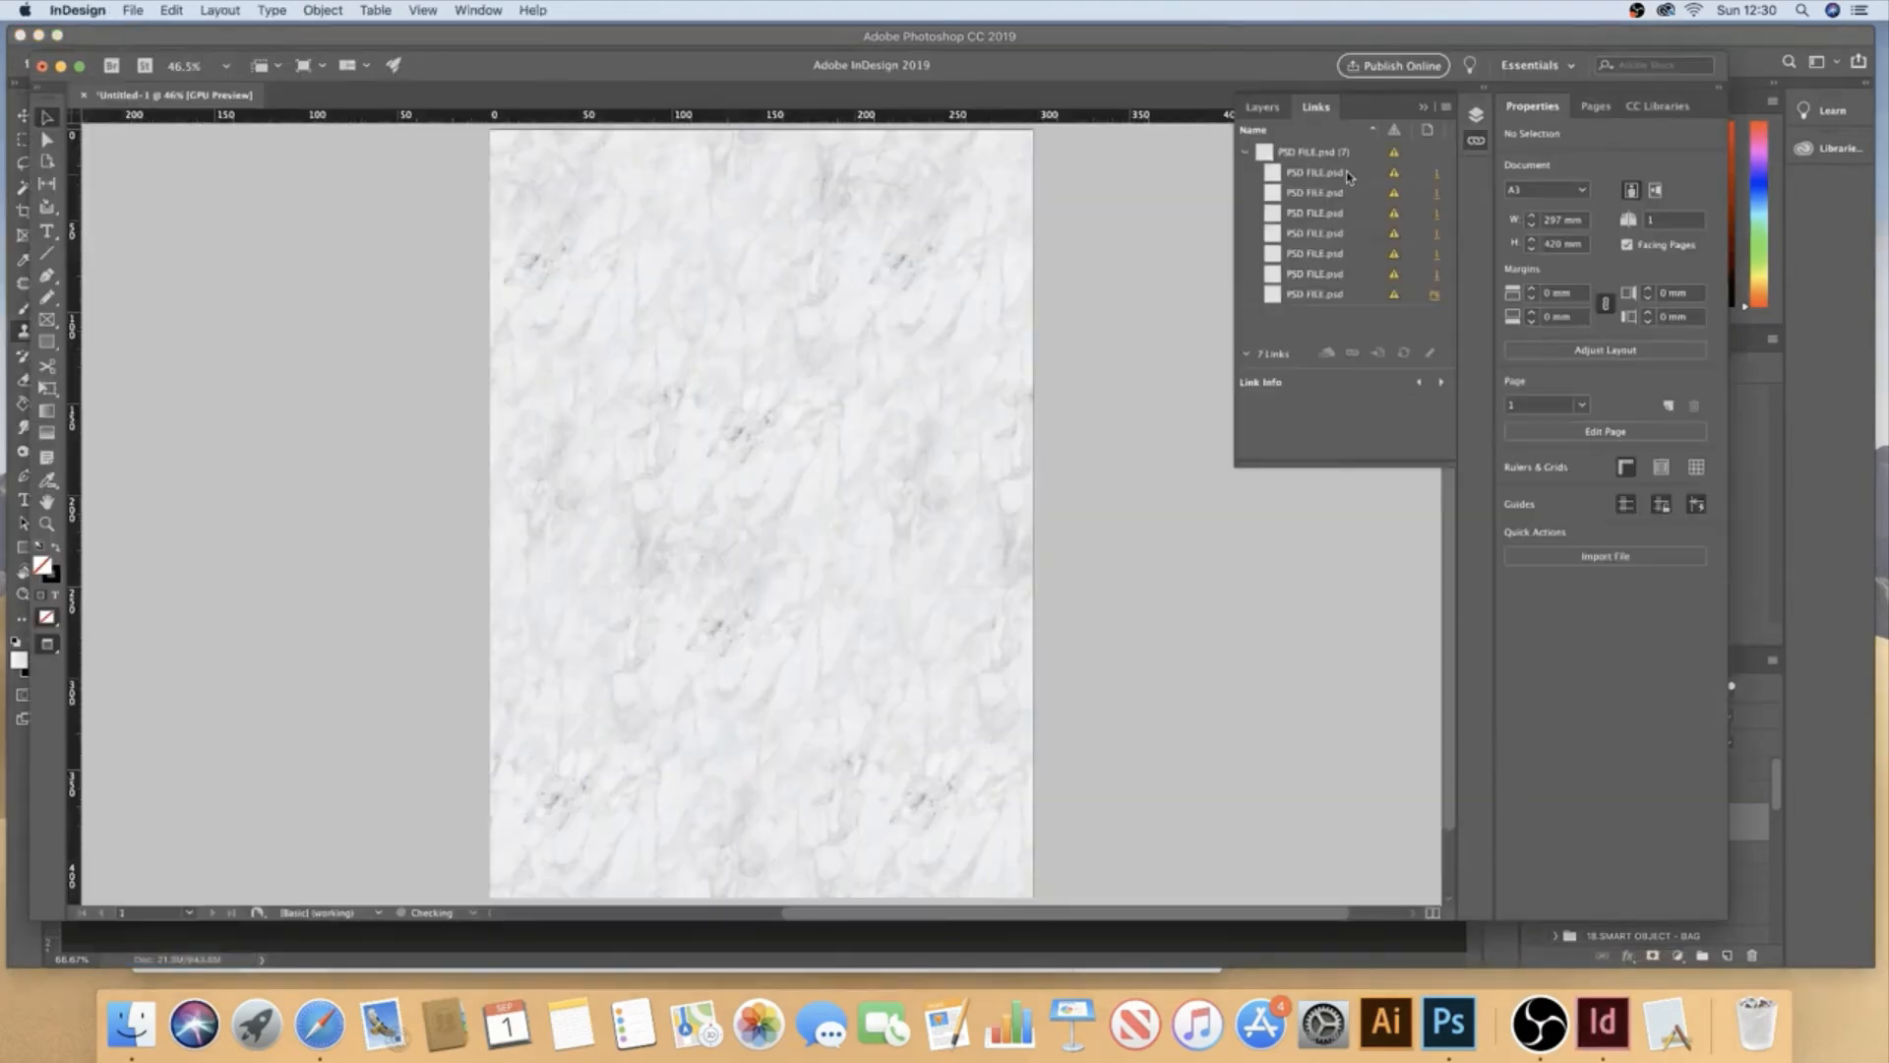
left_click(1403, 352)
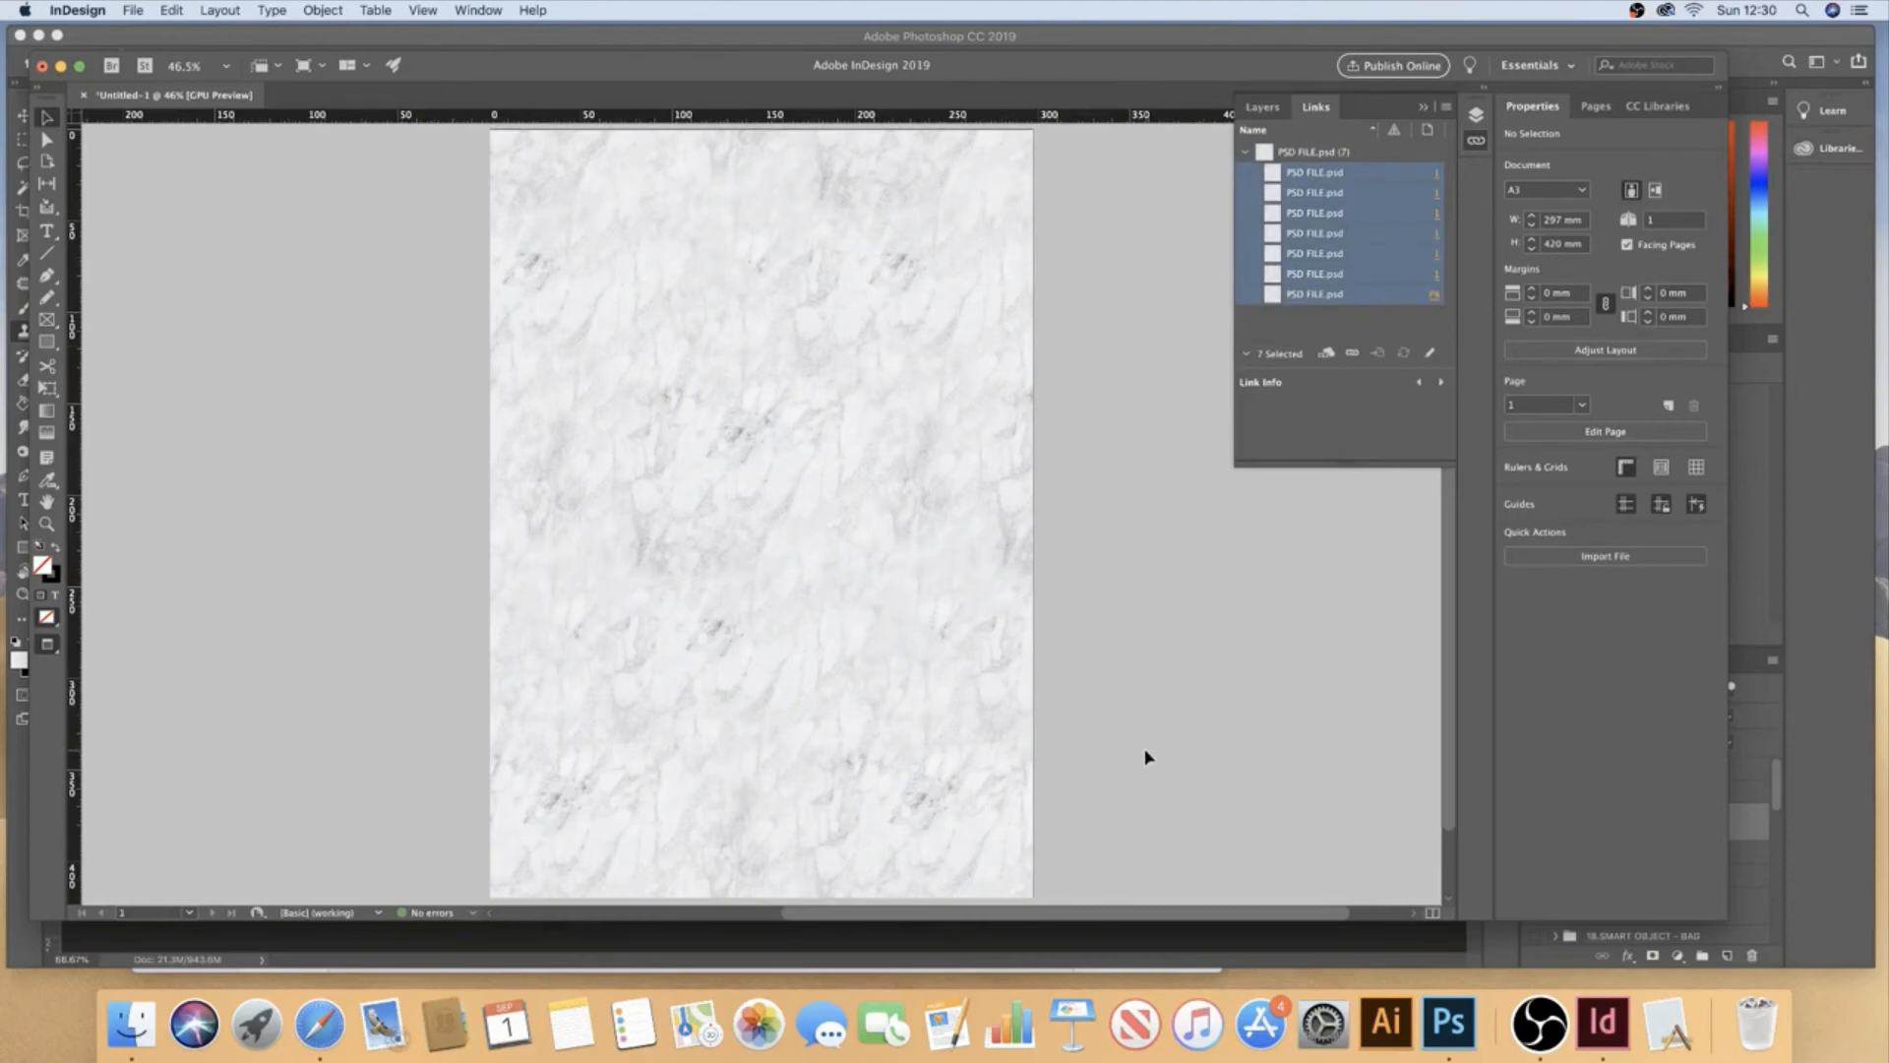
- Examine the updated marble repeat in InDesign for seams and repeating veins, at up to 100% and back out at 50%
key("z")
left_click(795, 498)
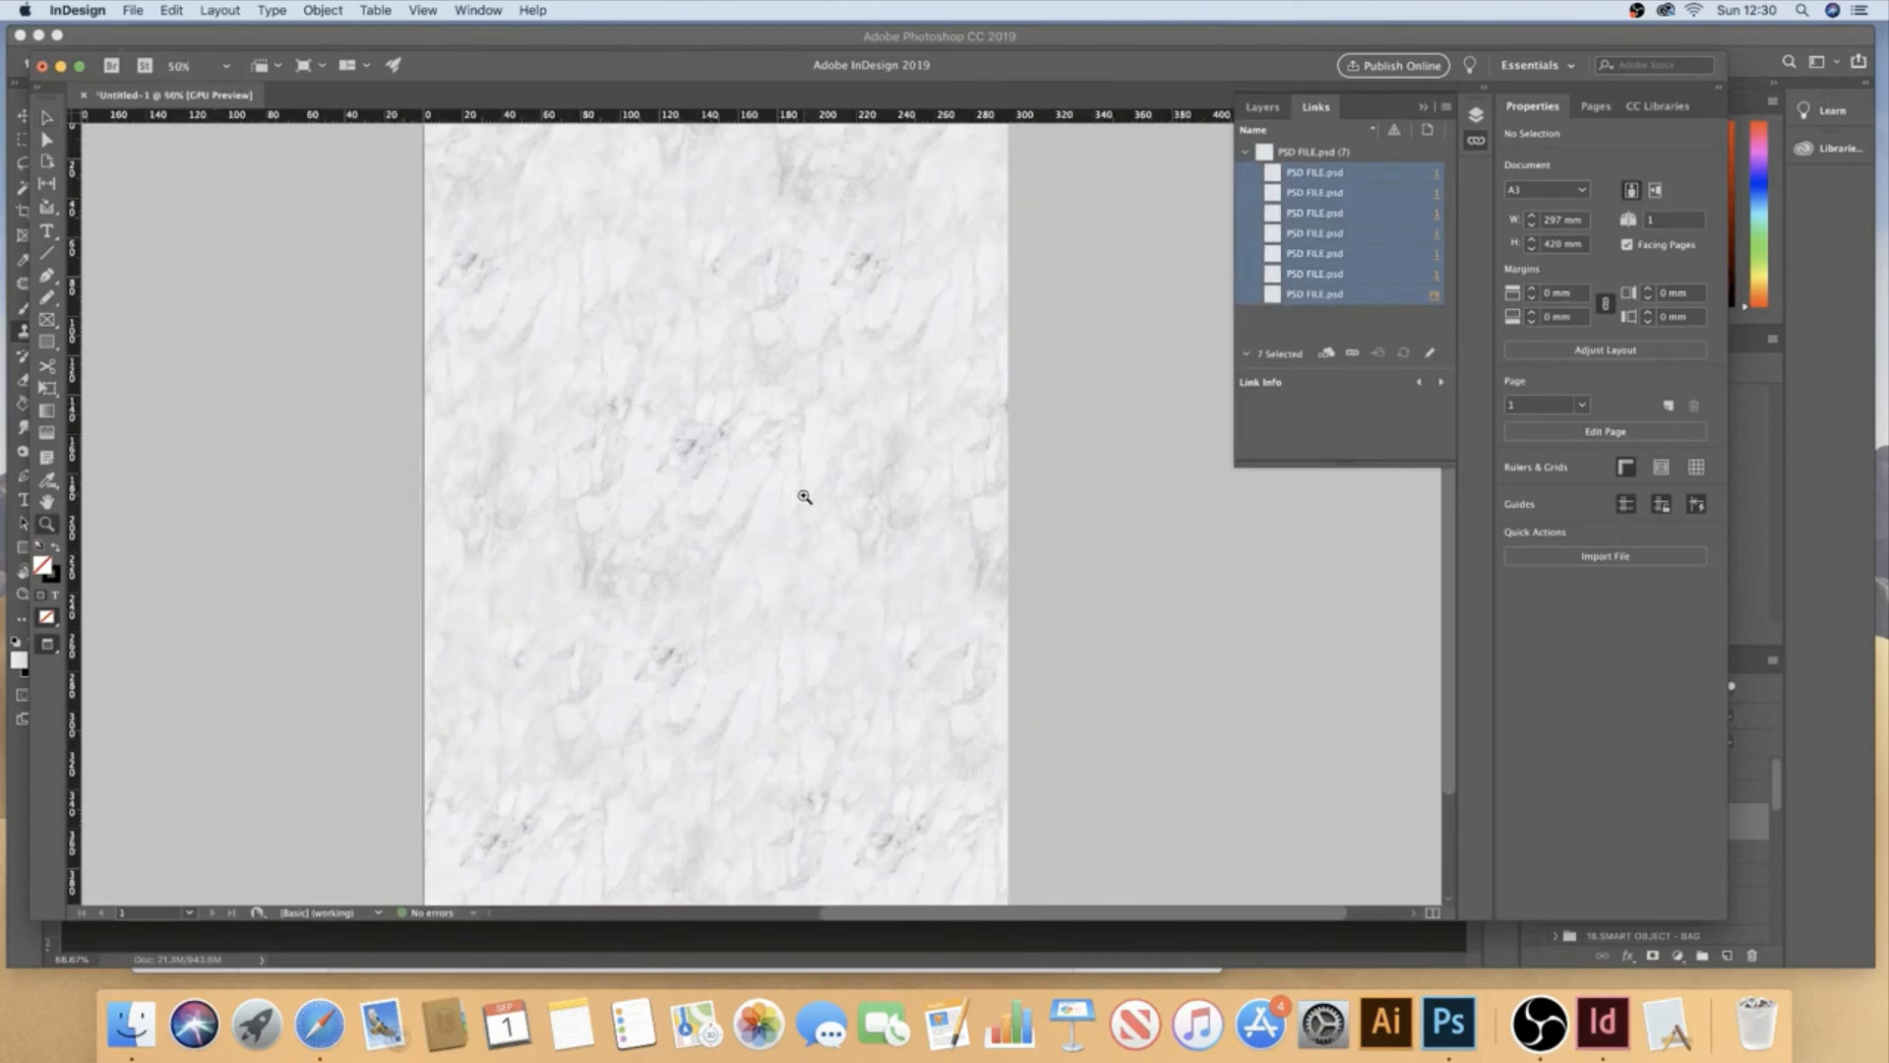
left_click(787, 490)
left_click_drag(775, 478, 898, 554)
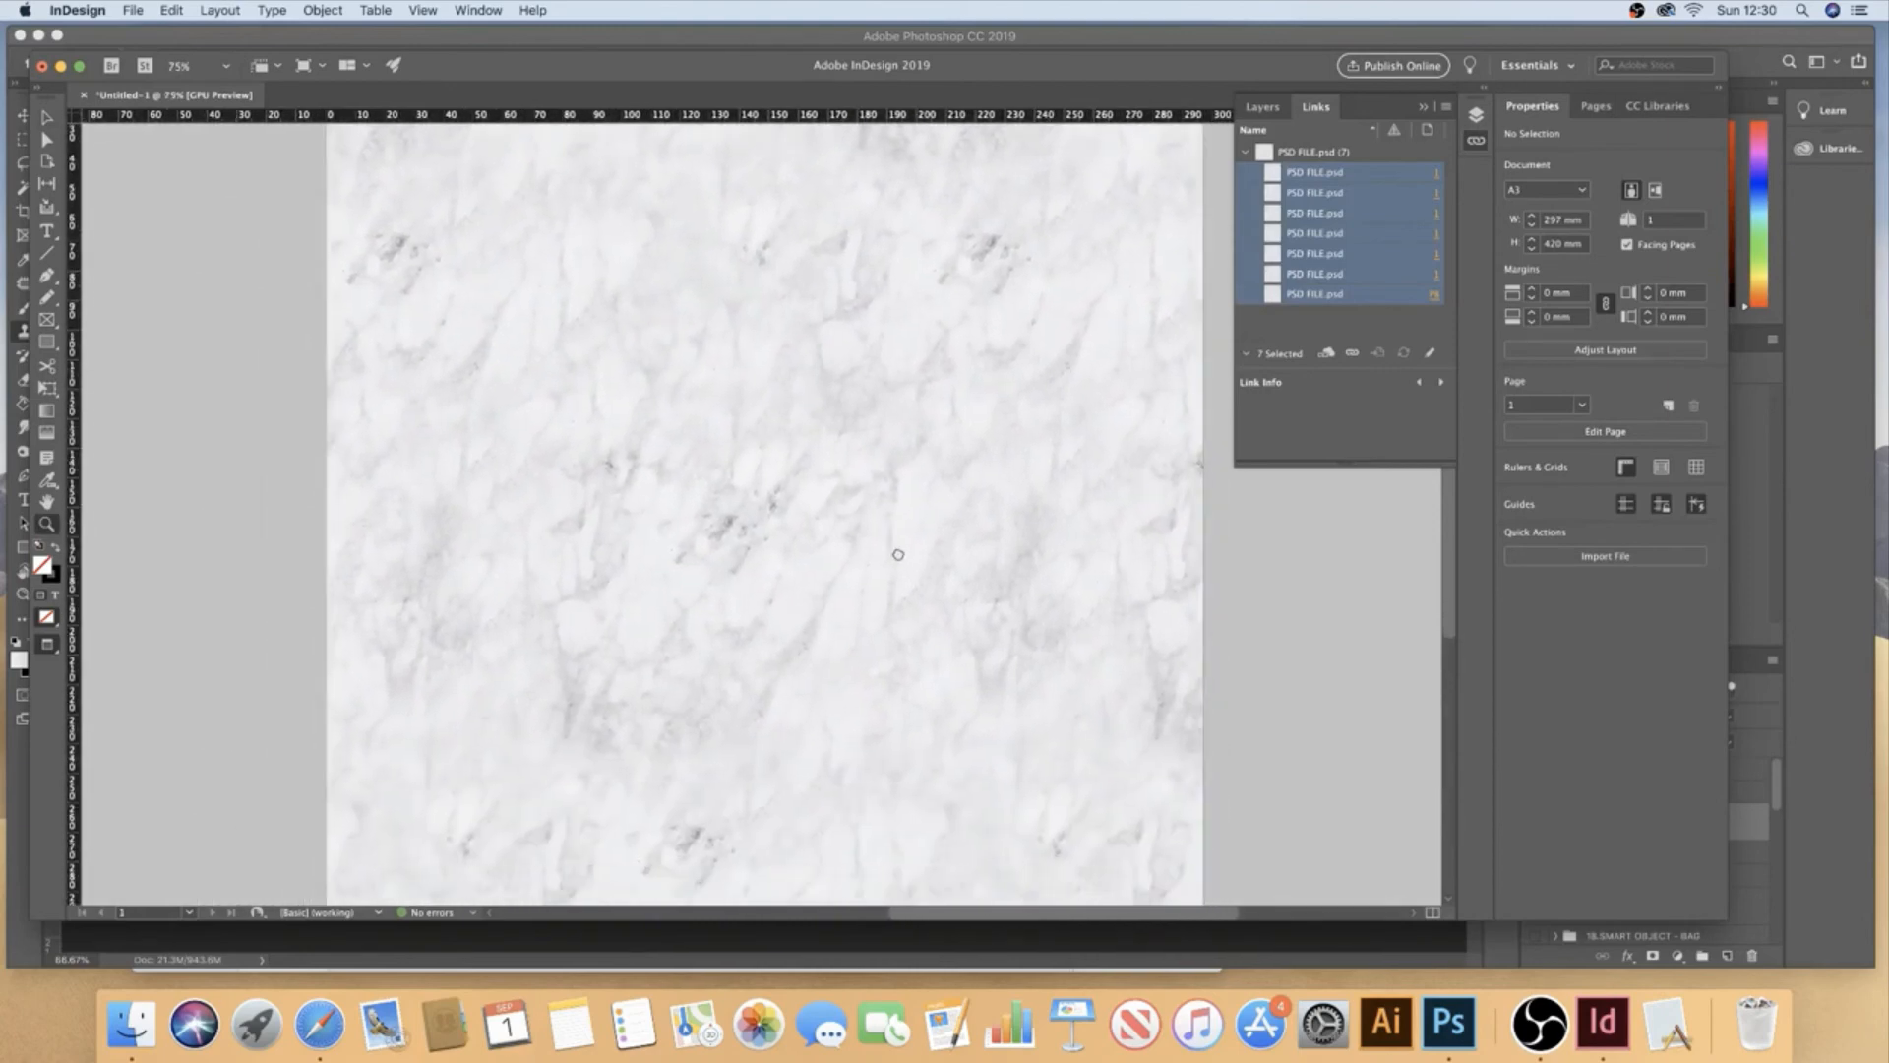
key("v")
key("z")
left_click(903, 423)
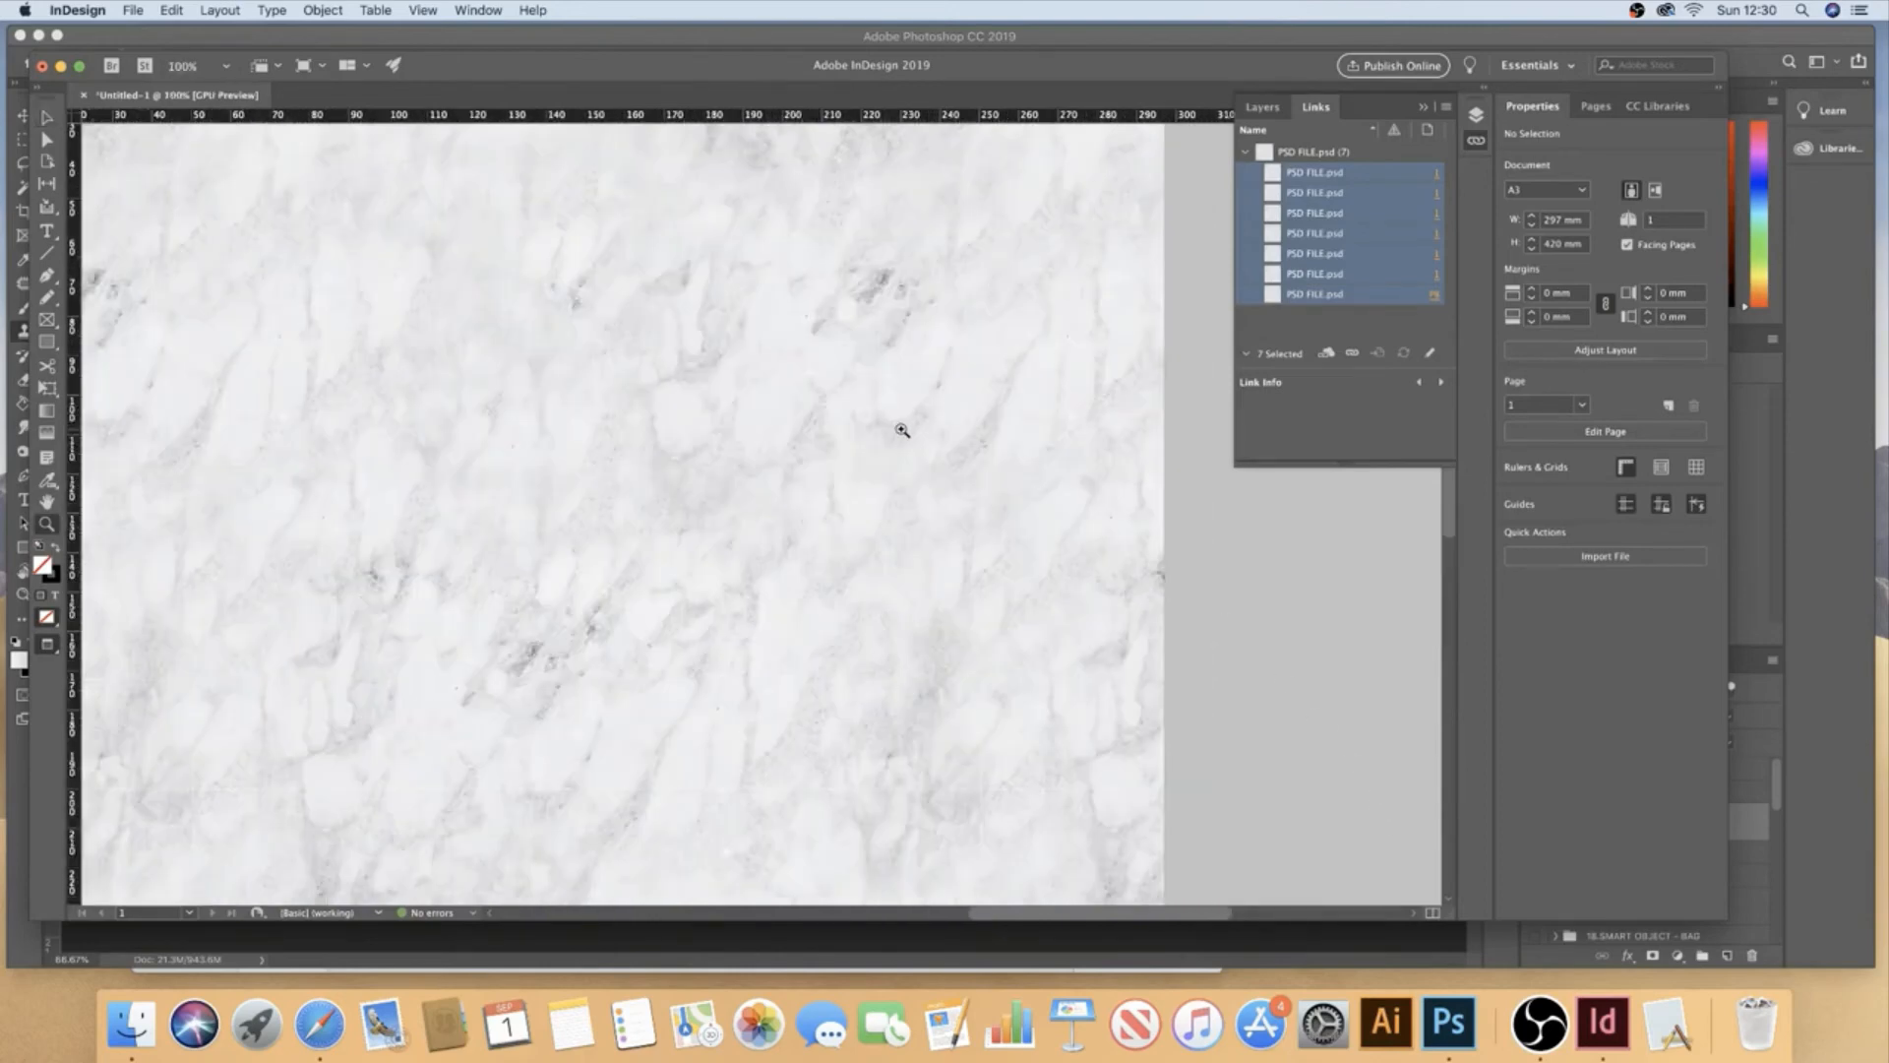
left_click(700, 480, "alt")
left_click(696, 485, "alt")
key("v")
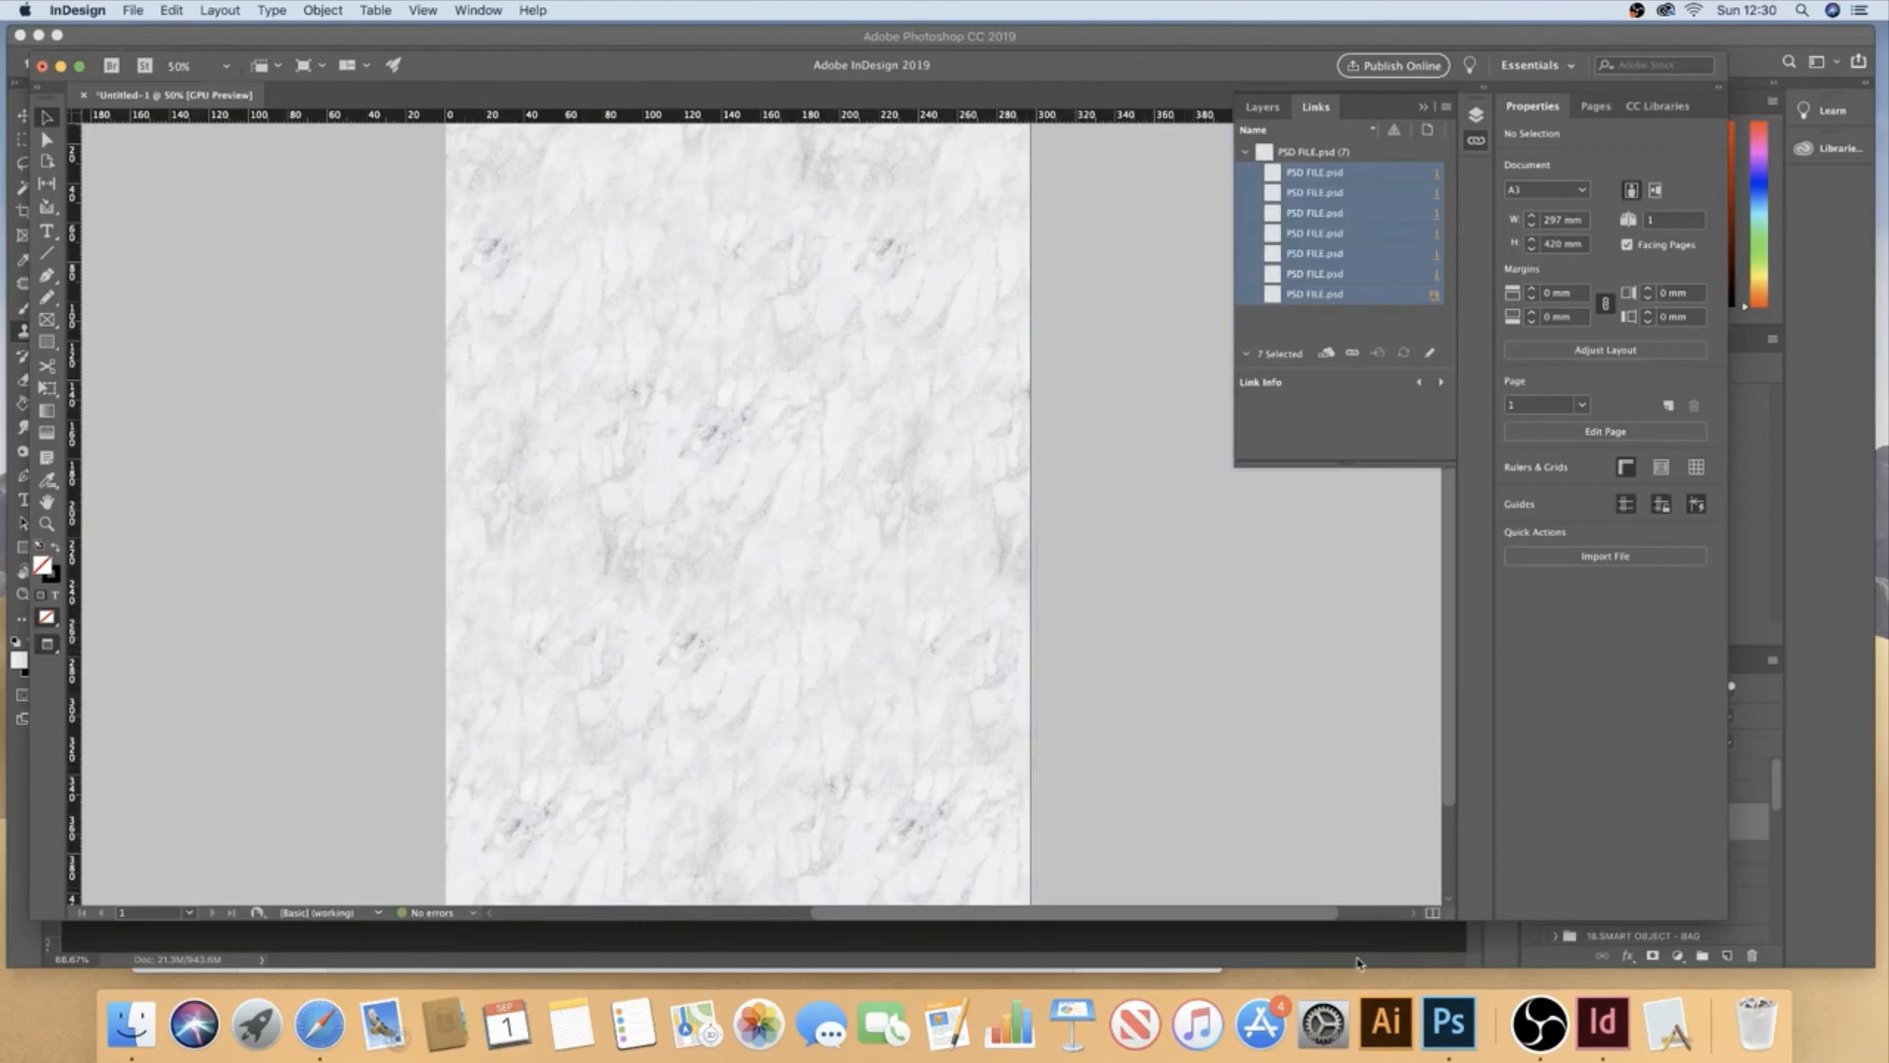
- Switch to Photoshop and make a tall rectangular marquee selection with a 30 px feather over the centre of the marble tile
left_click(1451, 1023)
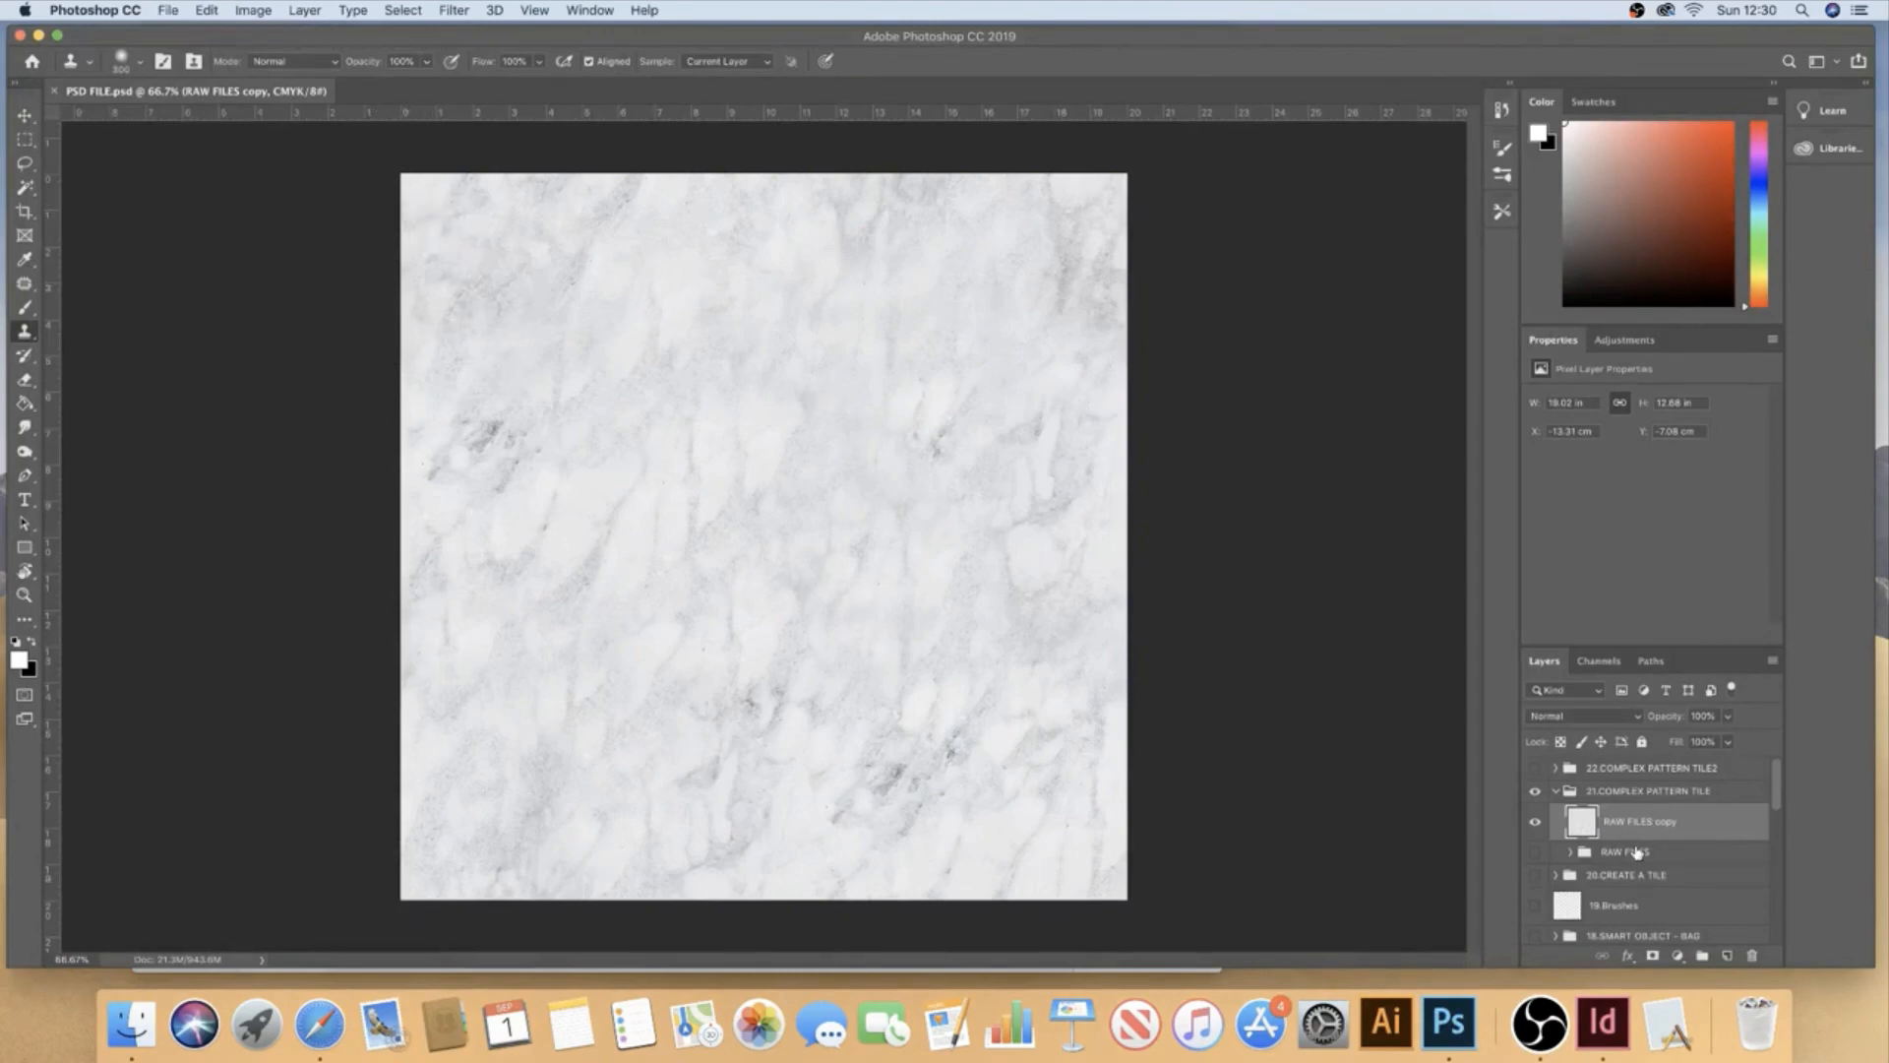
key("m")
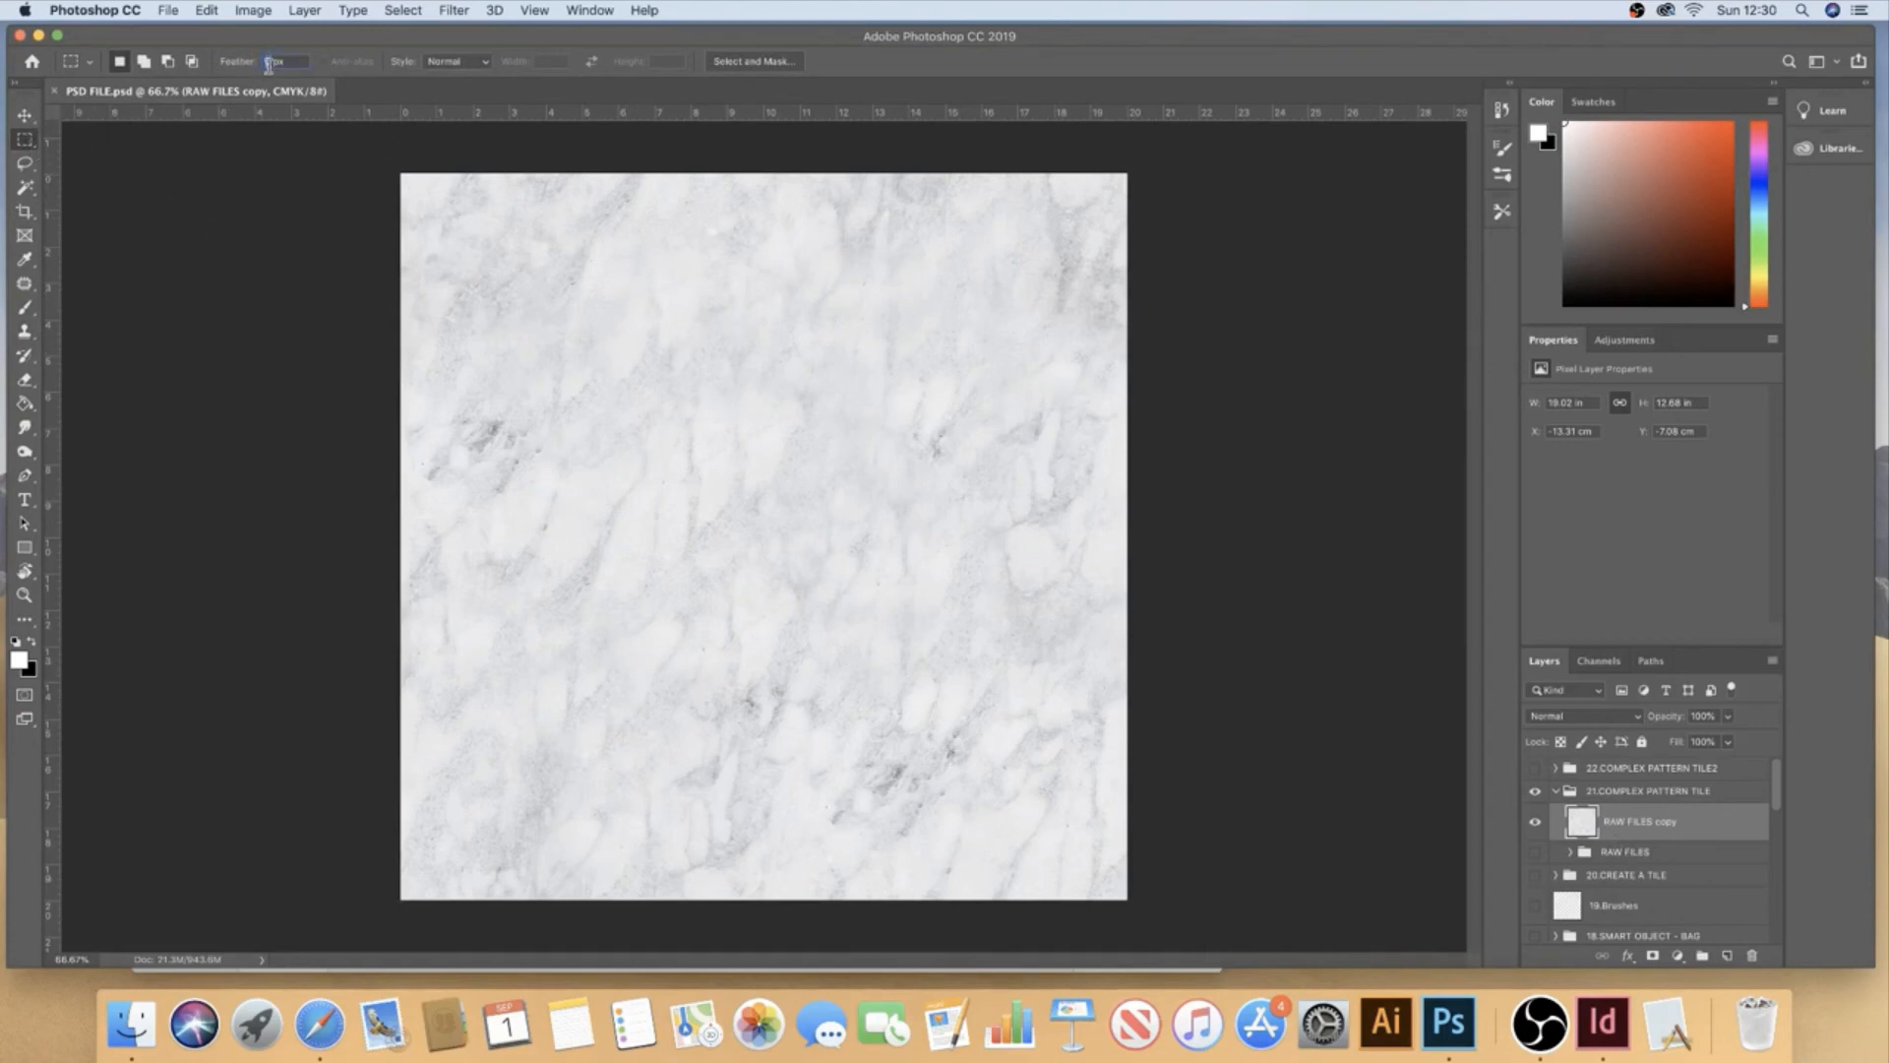
type("30")
left_click_drag(646, 317, 897, 784)
- Copy the feathered selection to a new layer and hide the RAW FILES copy layer beneath it
right_click(768, 439)
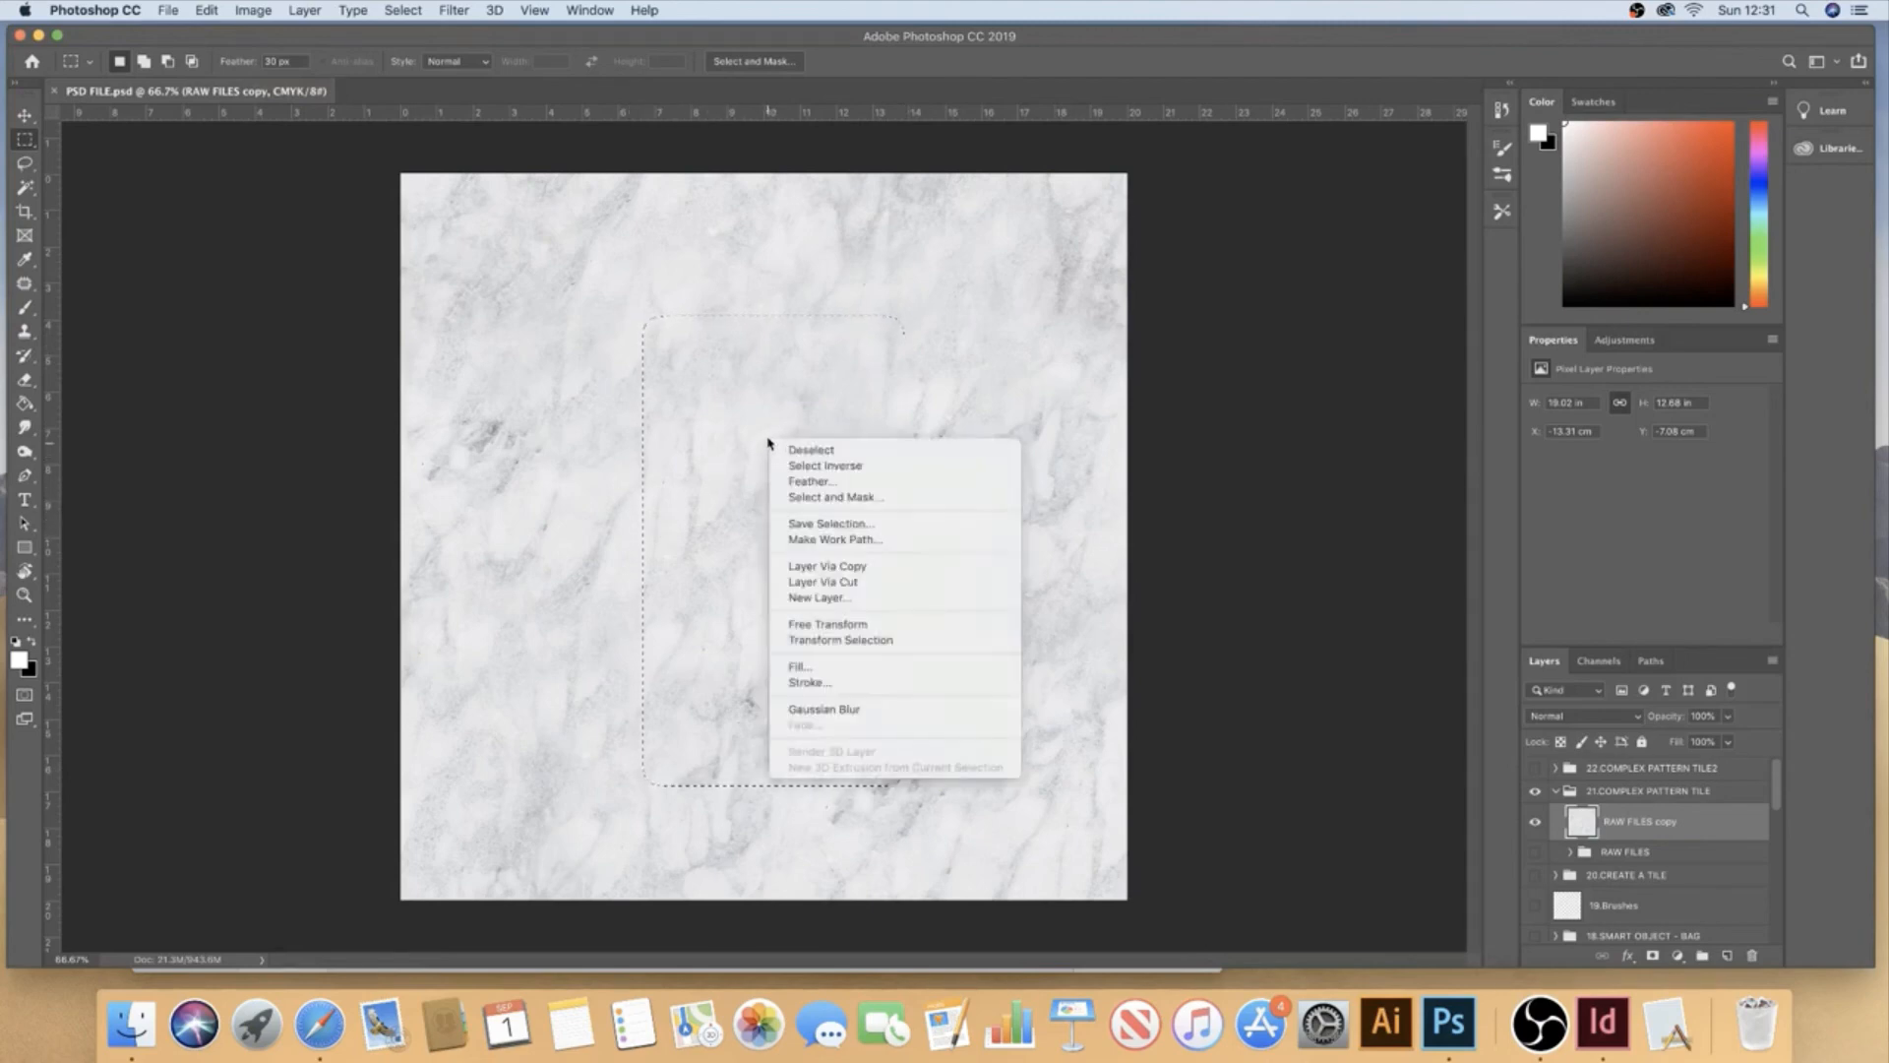
left_click(865, 567)
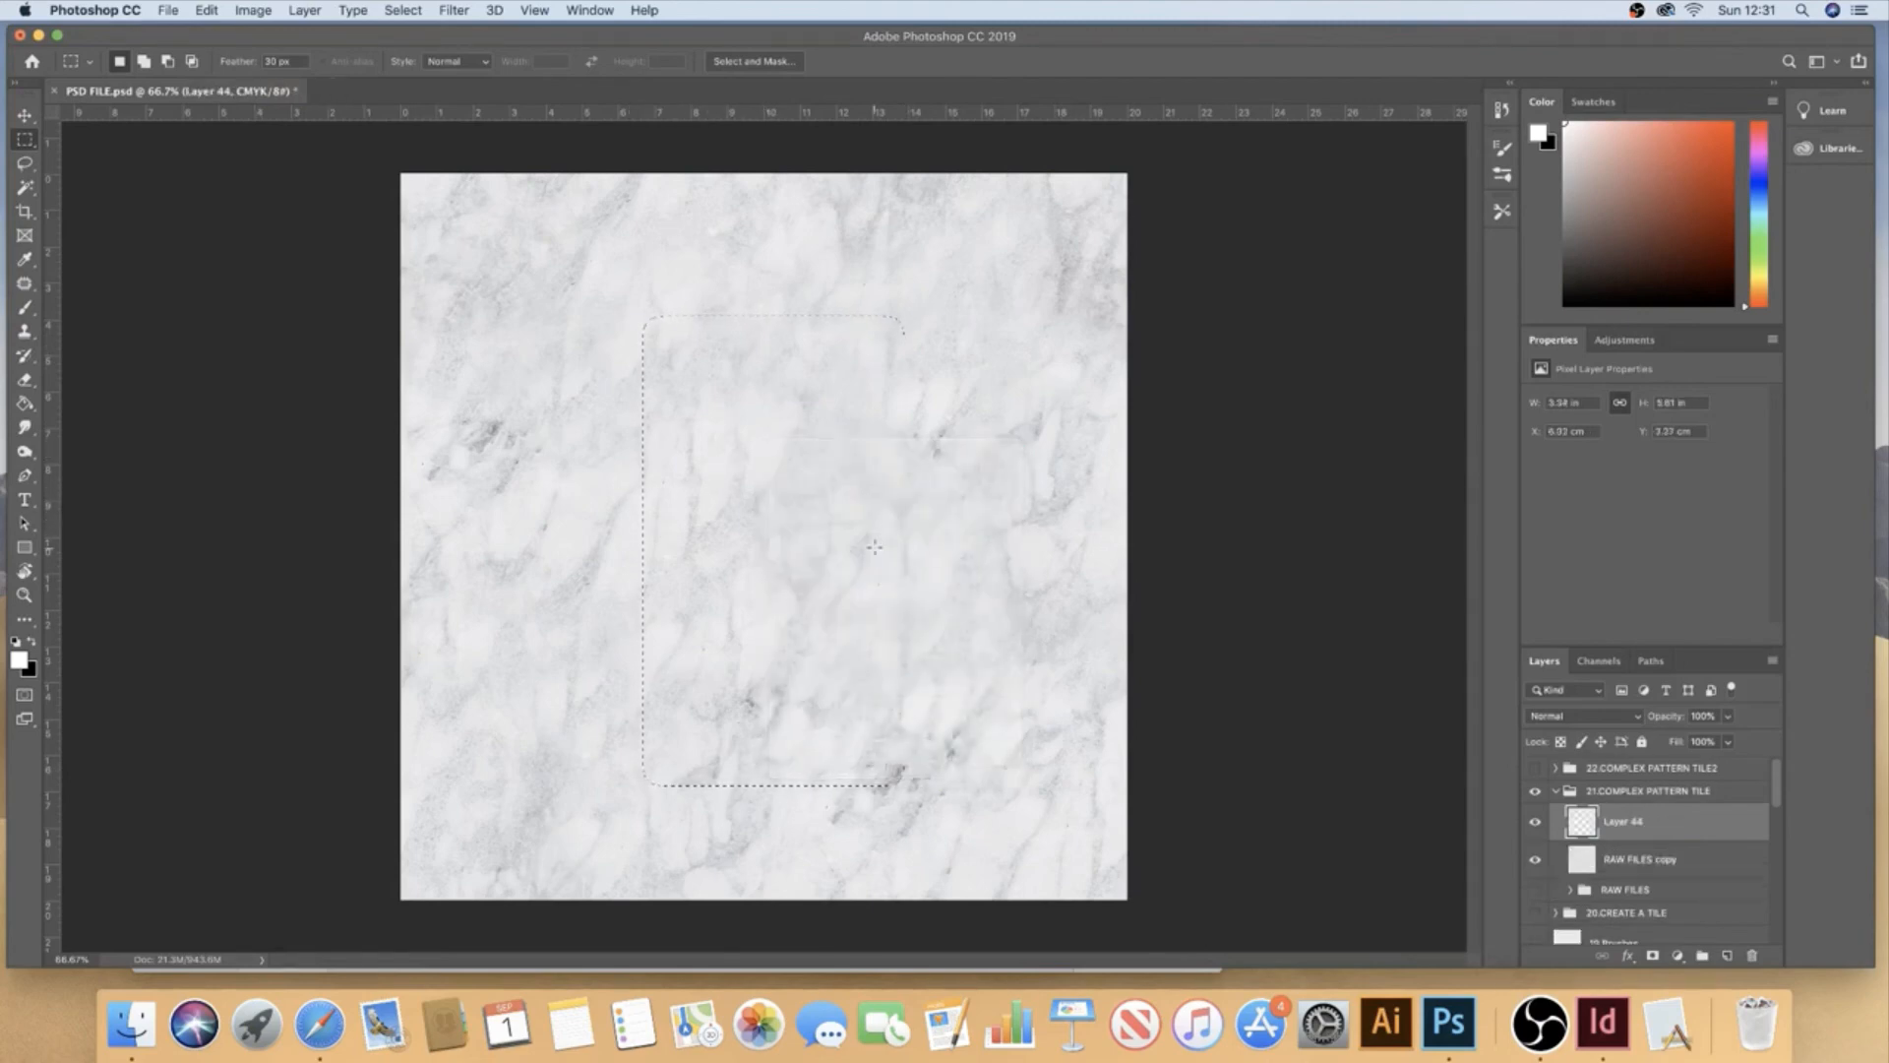
left_click(1535, 860)
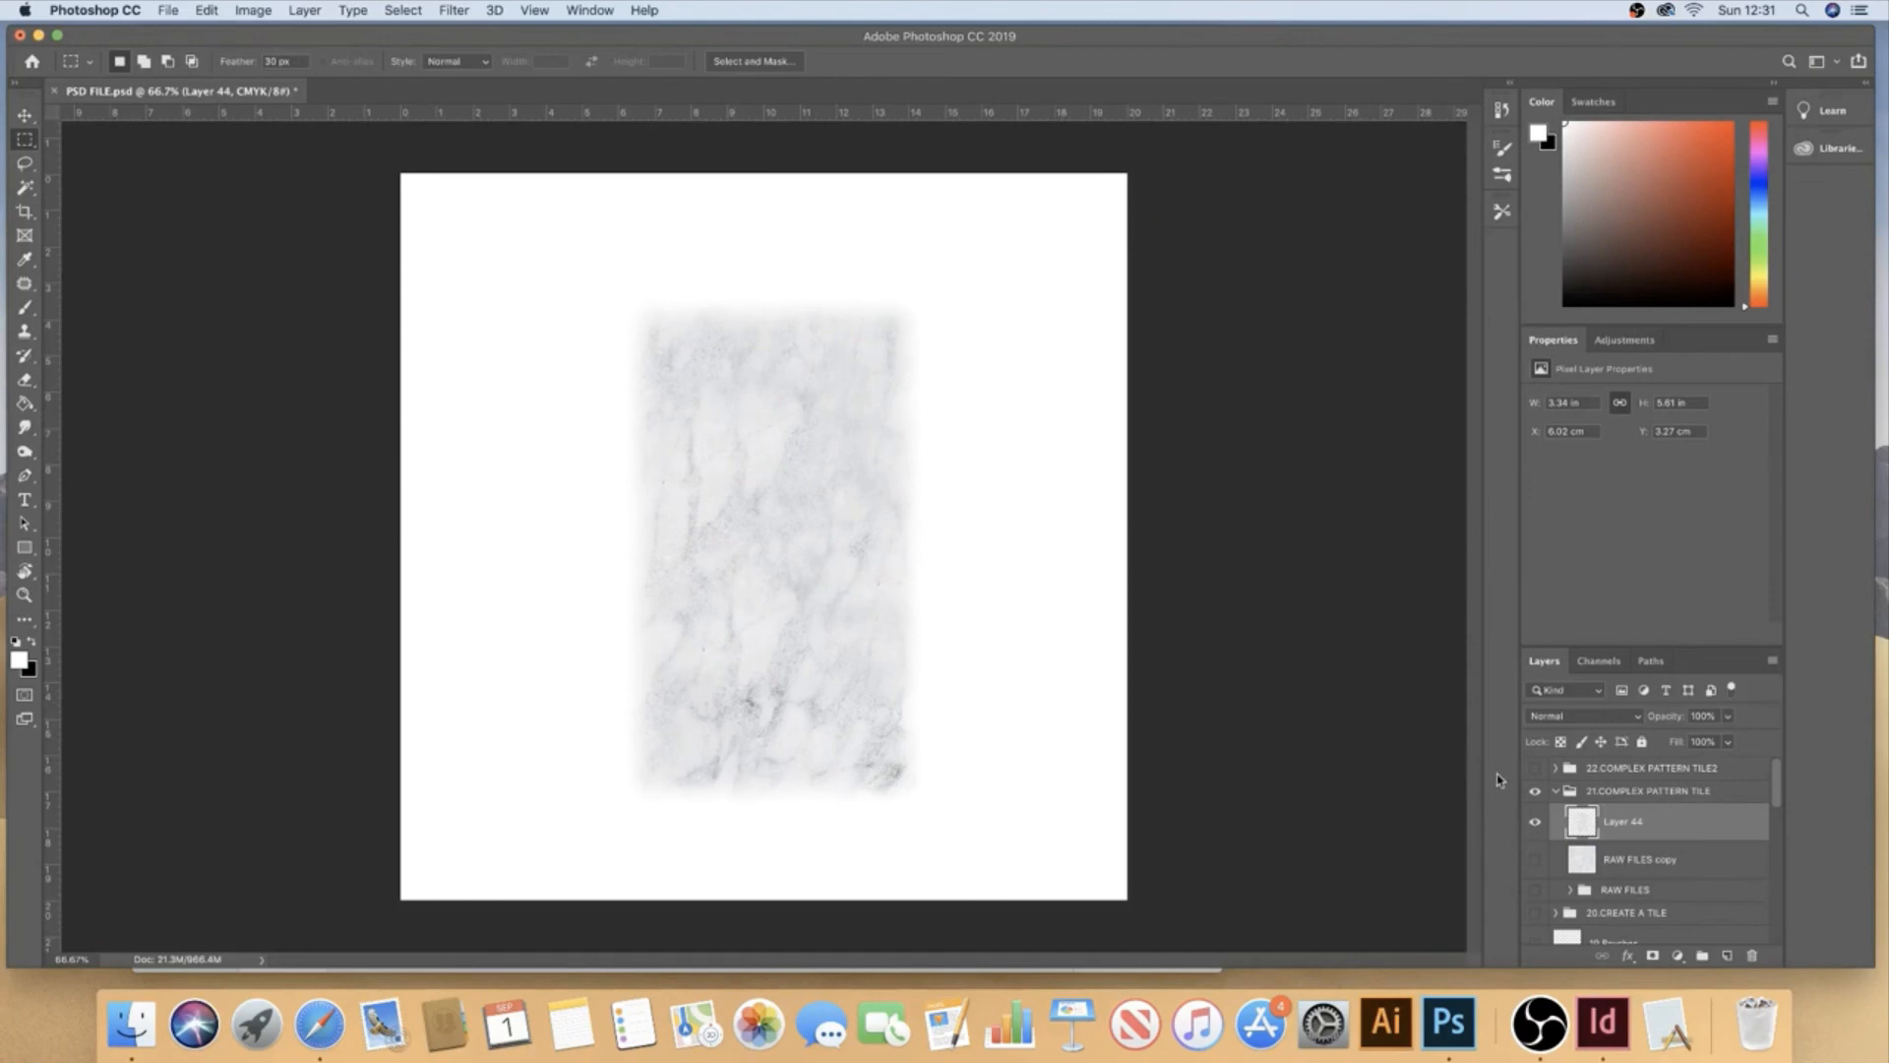
- Show the RAW FILES copy layer again and move the feathered patch straight across the tile's left edge, to about X -4.24 cm
left_click(1535, 862)
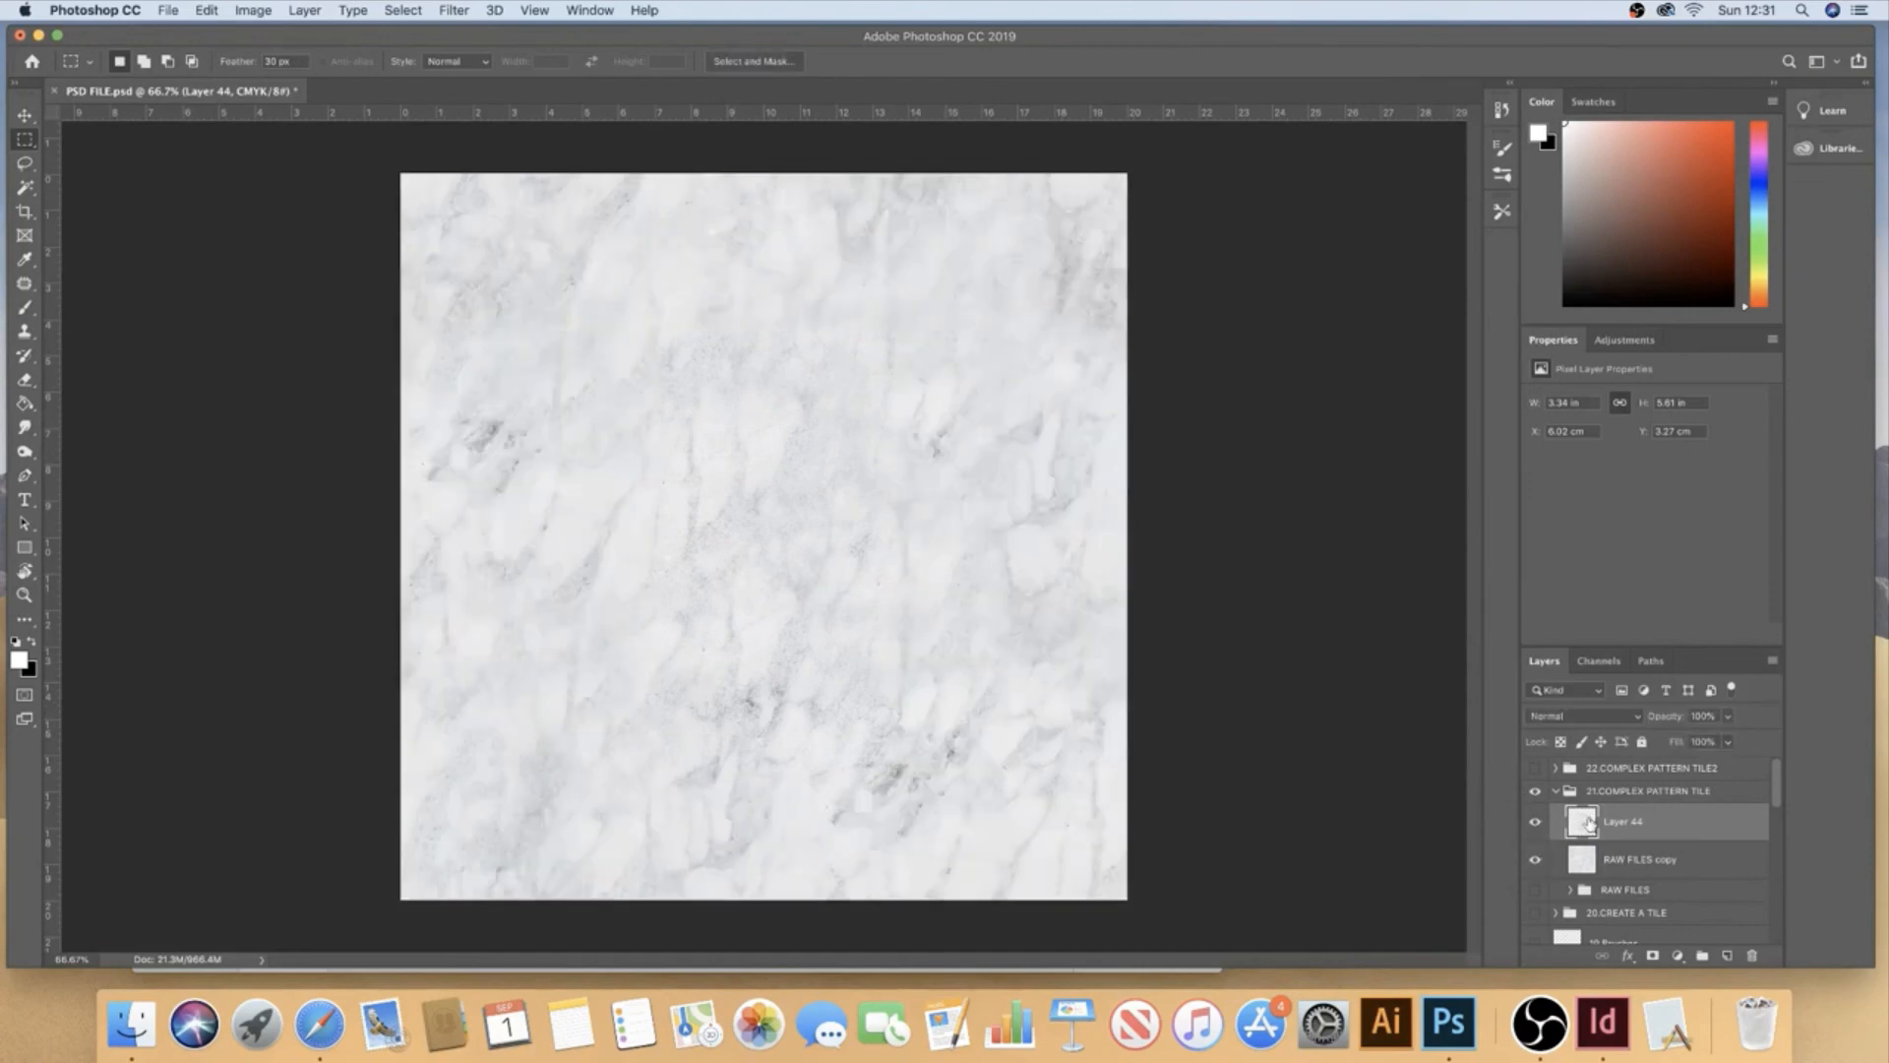
key("v")
left_click_drag(801, 590, 430, 569)
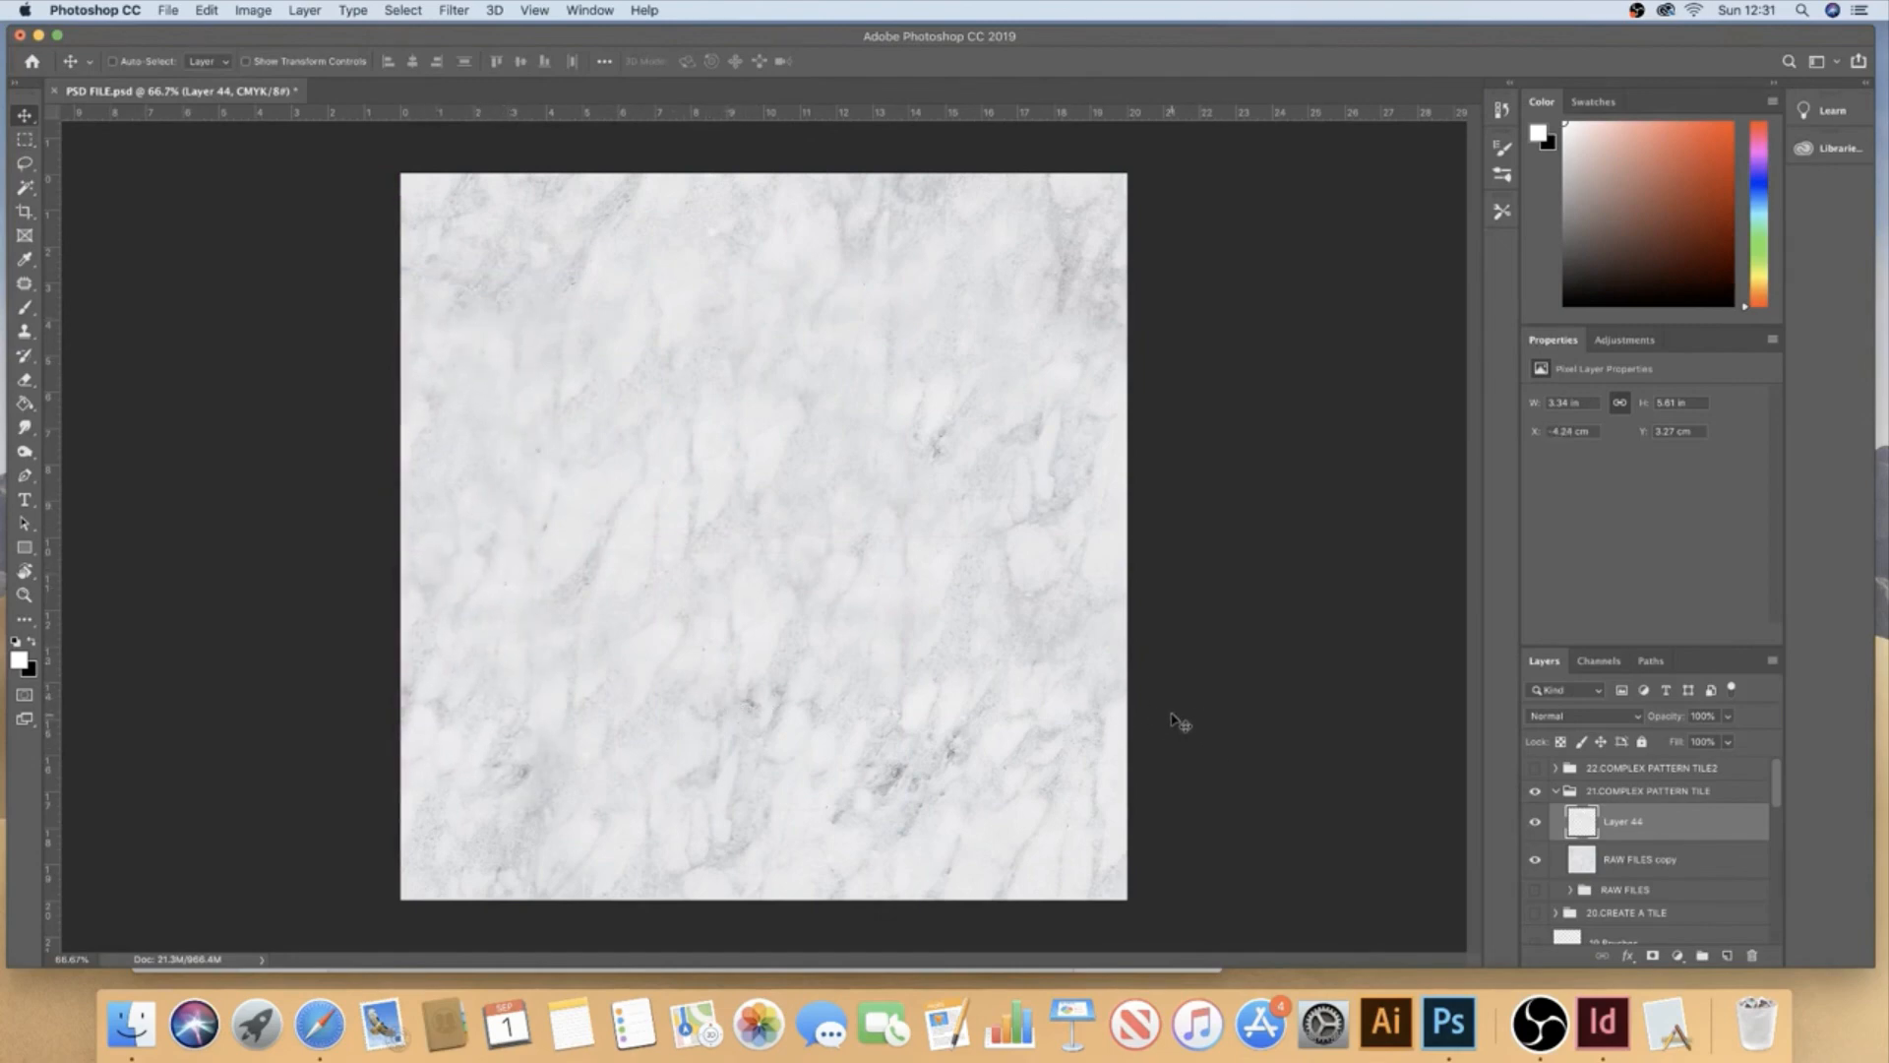
- Save the tile with its left-edge patch, switch to InDesign and update all seven PSD FILE.psd links
key("super+s")
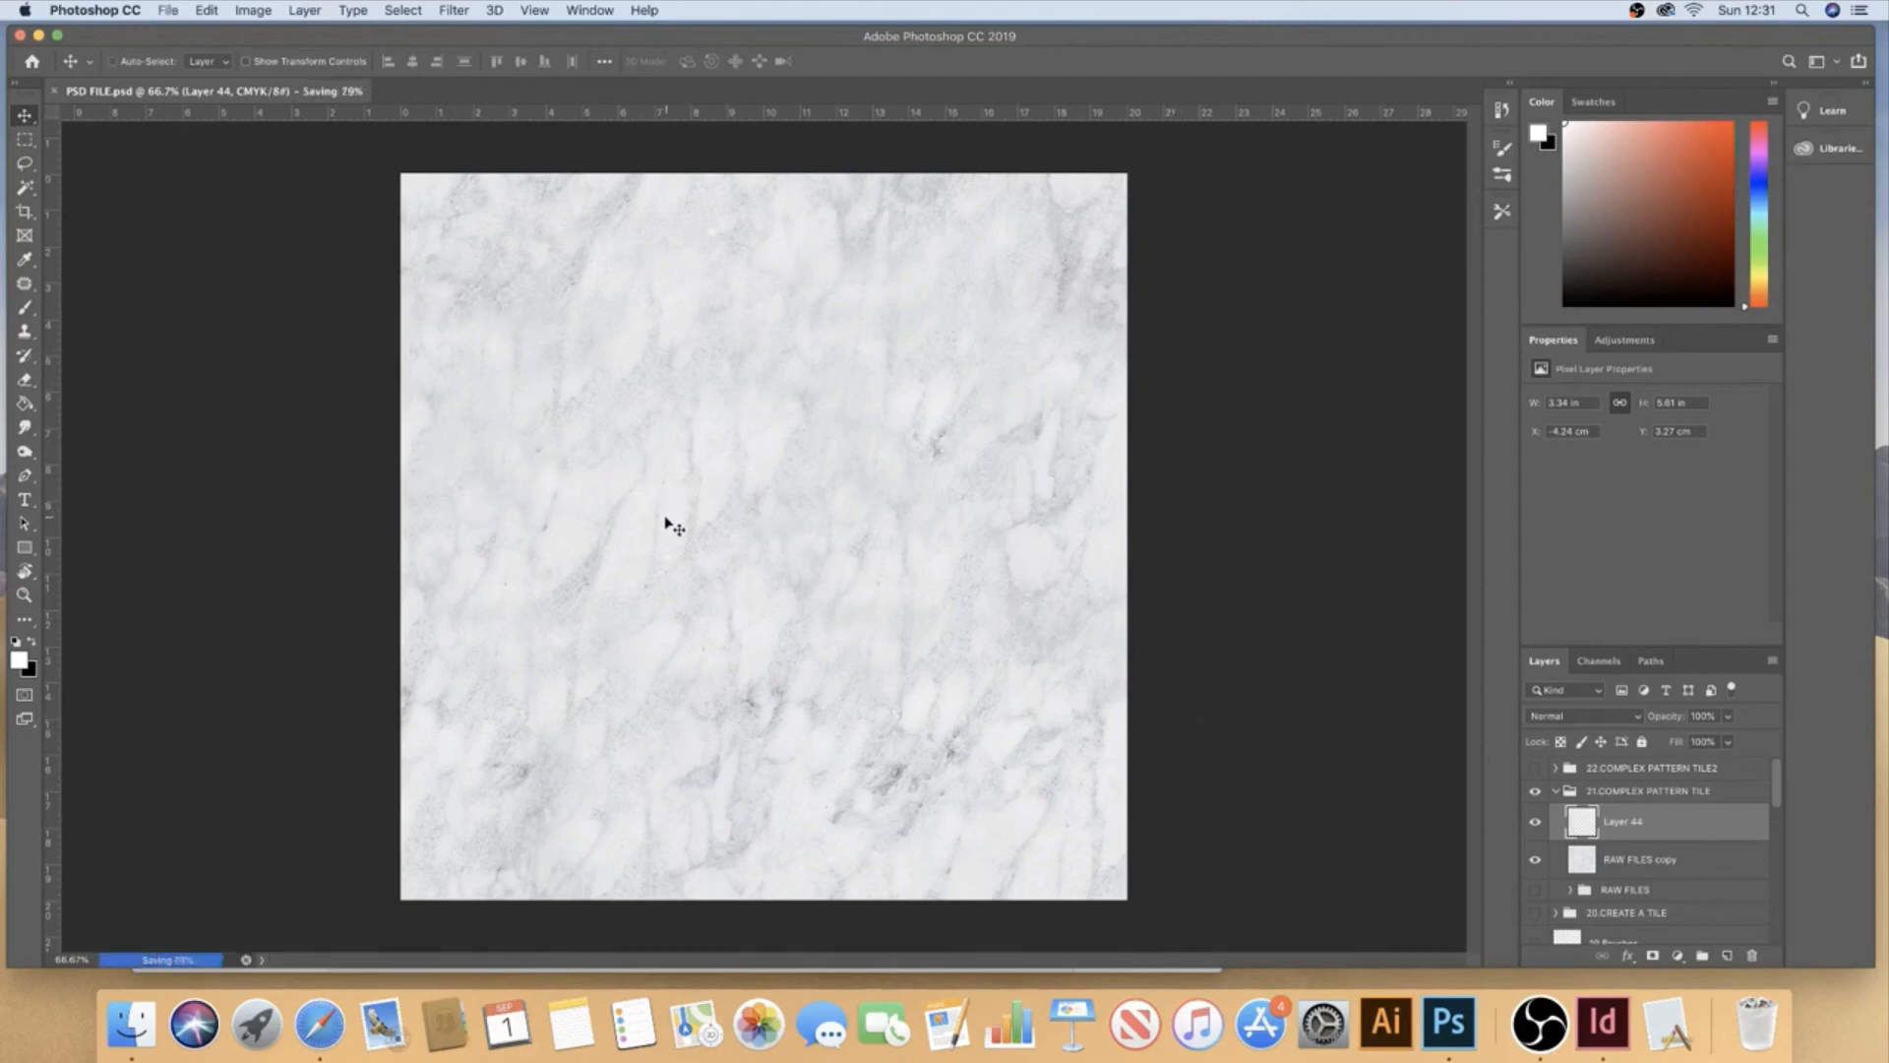
left_click(1602, 1023)
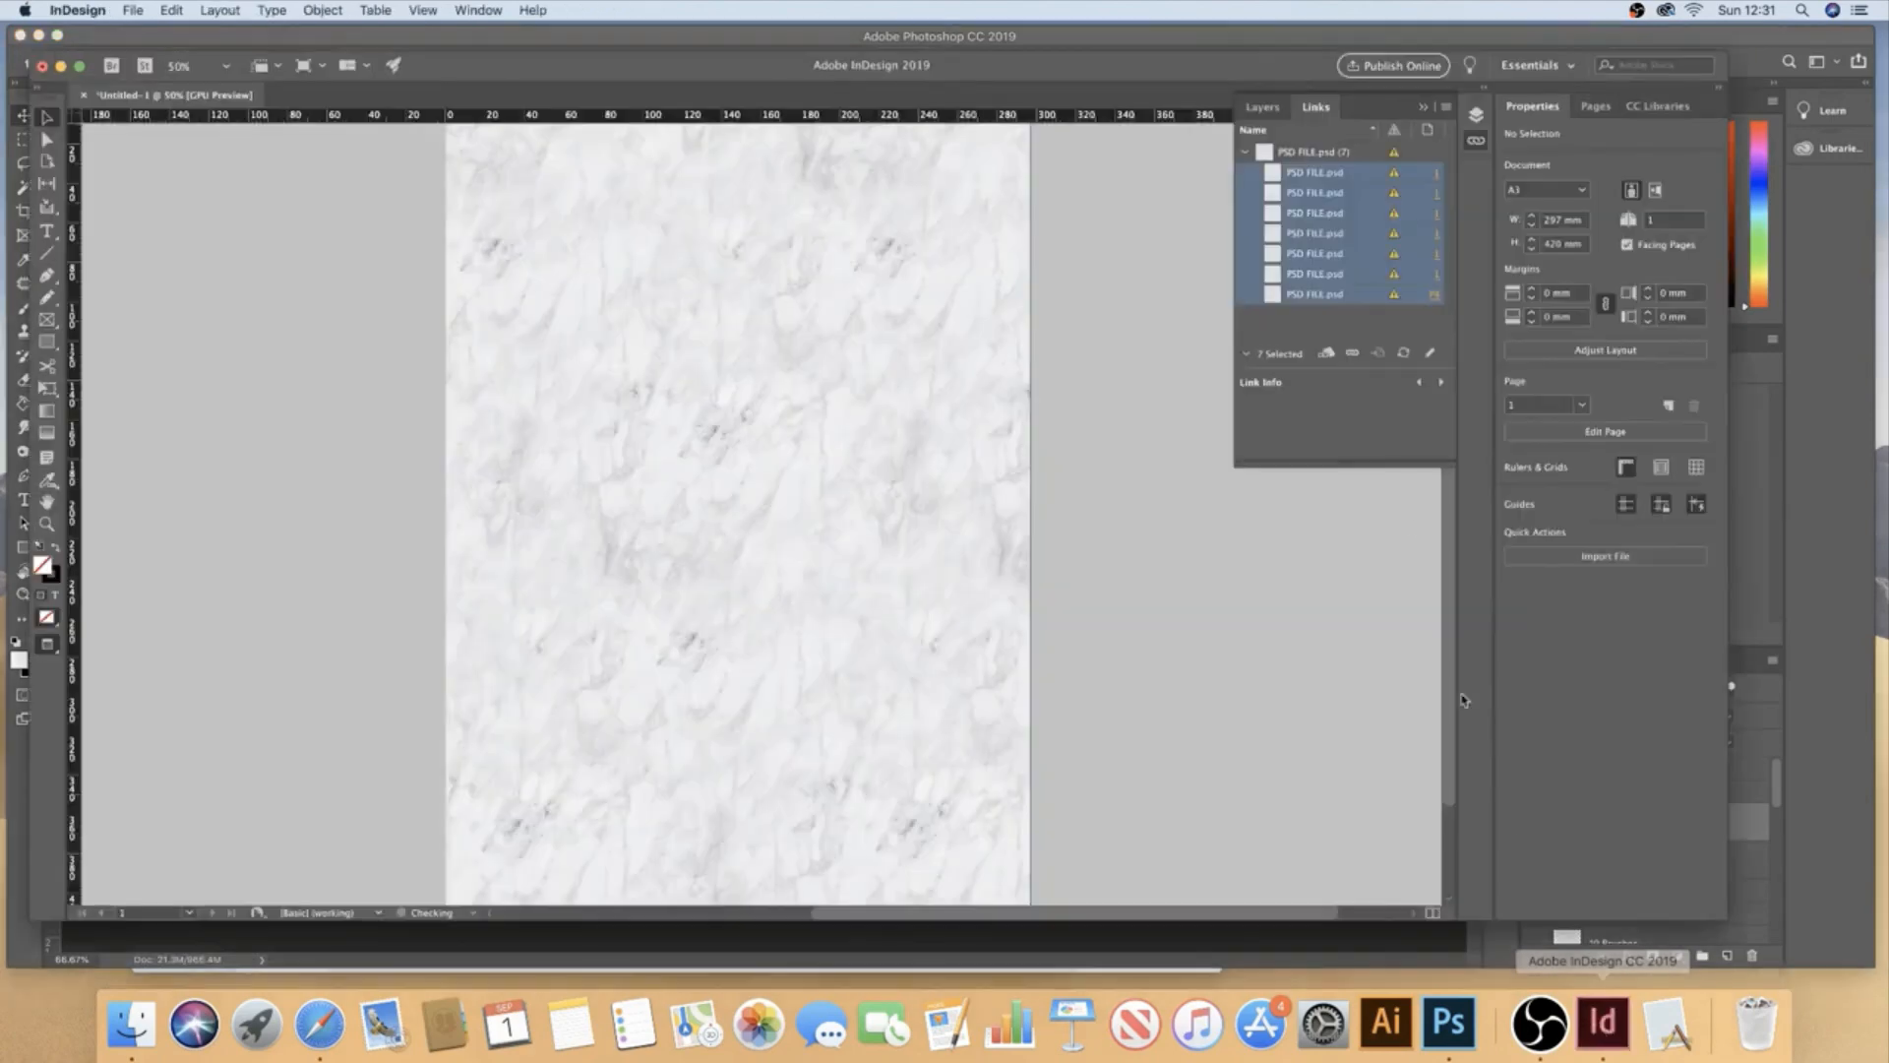
left_click(1331, 154)
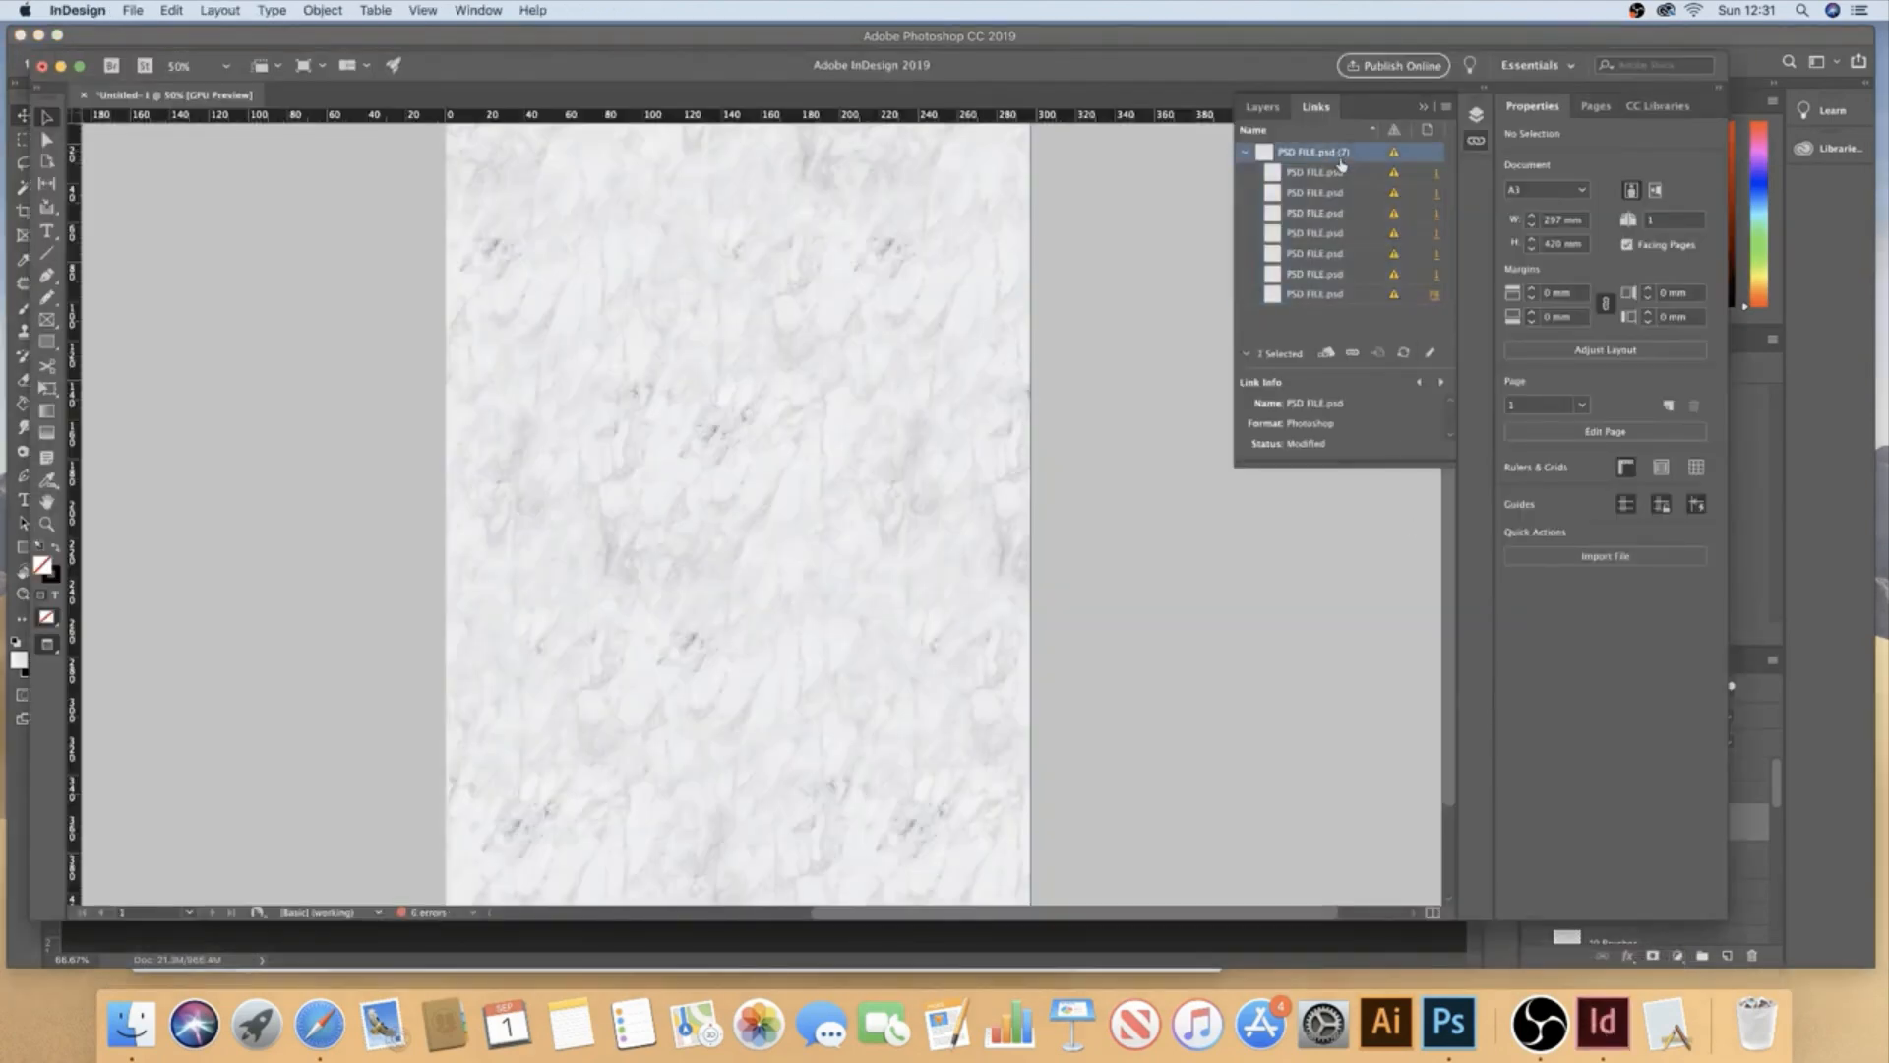
left_click(1404, 352)
left_click(1036, 311)
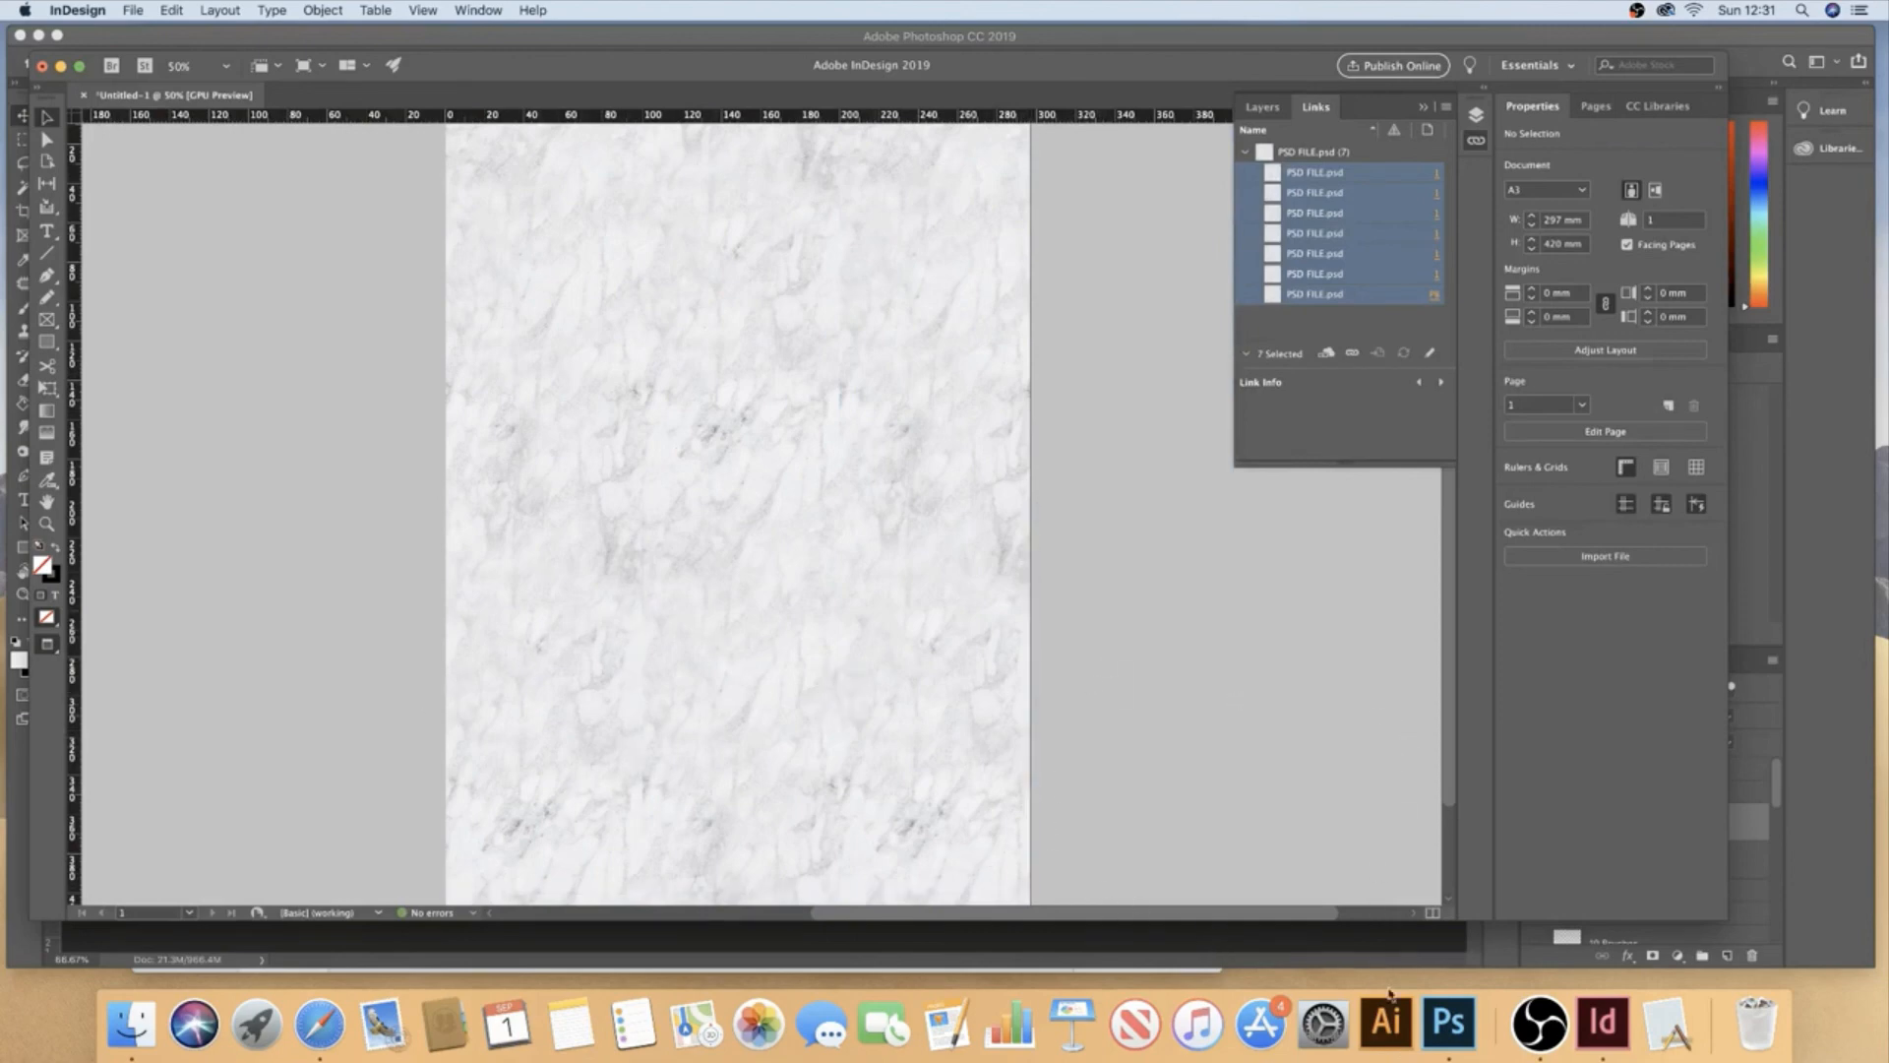
- Switch to Photoshop, duplicate the feathered patch layer and offset the copy 200 mm horizontally onto the tile's right edge
left_click(1449, 1024)
left_click(1538, 822)
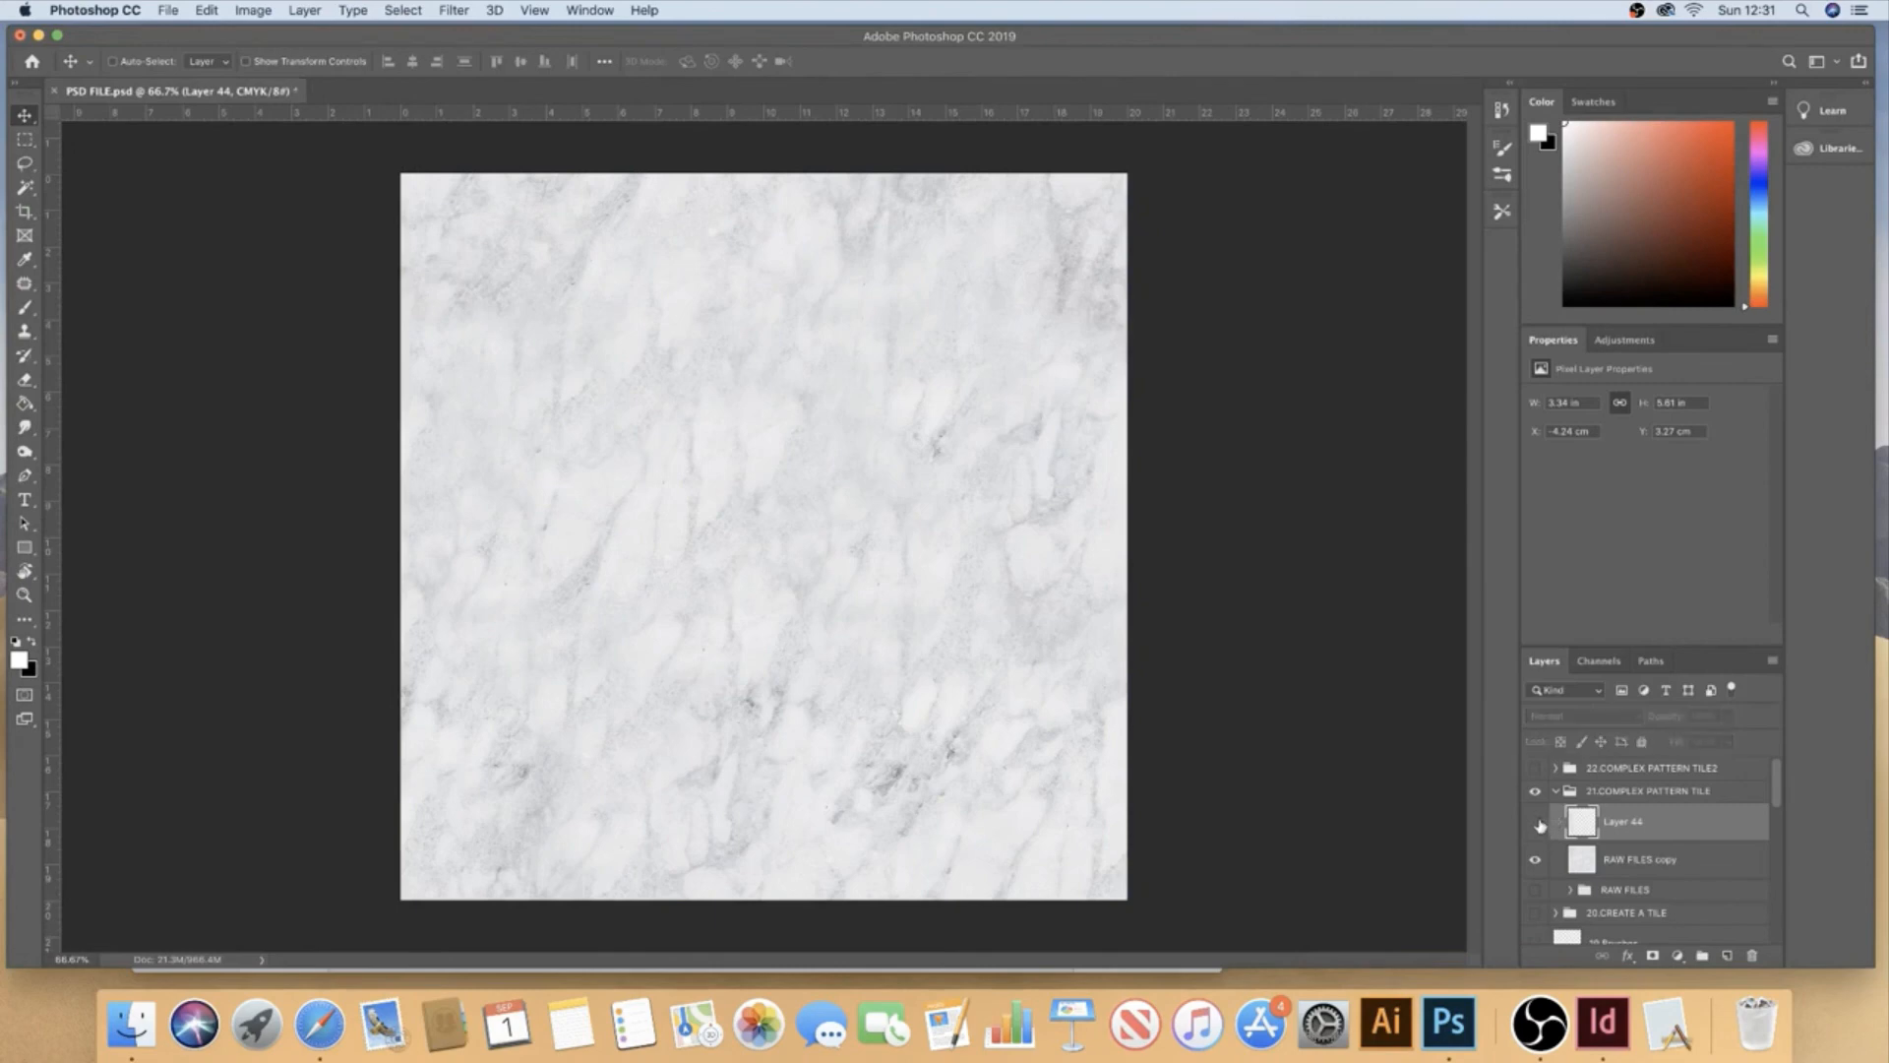
left_click(1539, 825)
key("ctrl+j")
key("ctrl+t")
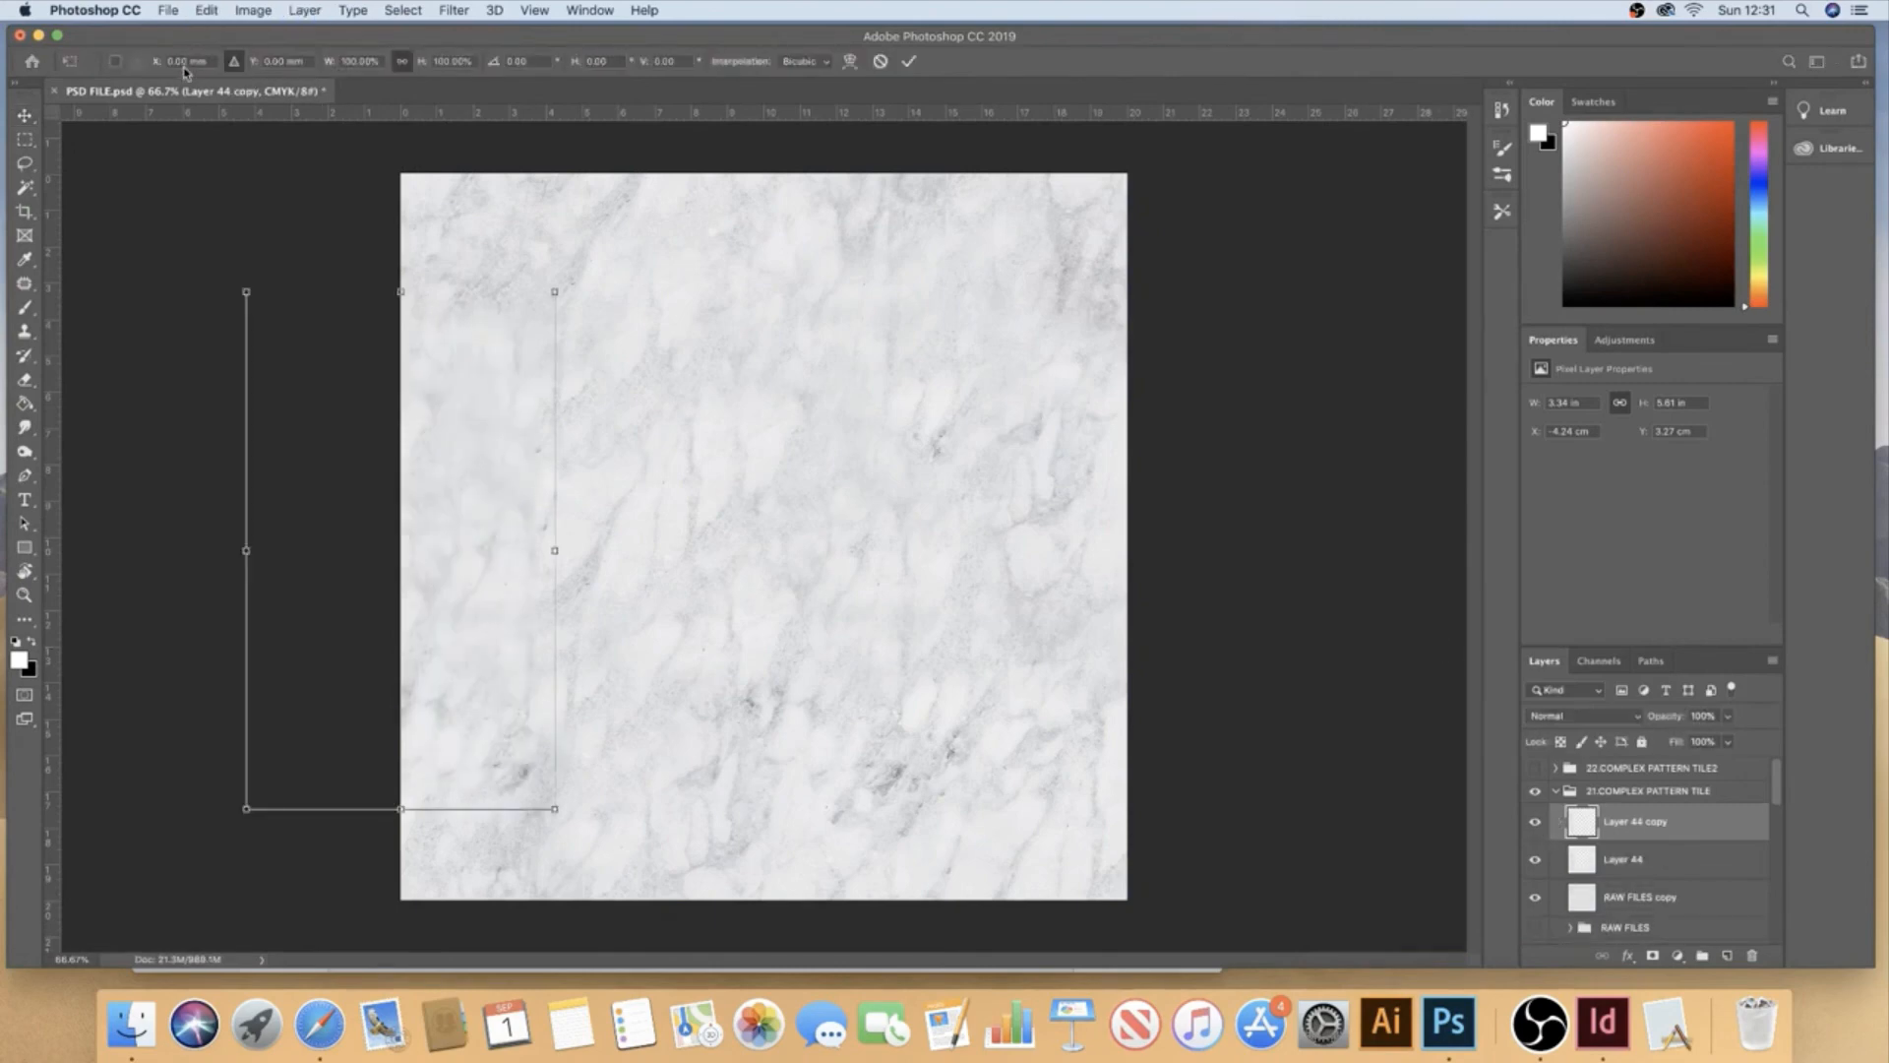
left_click(145, 63)
type("200")
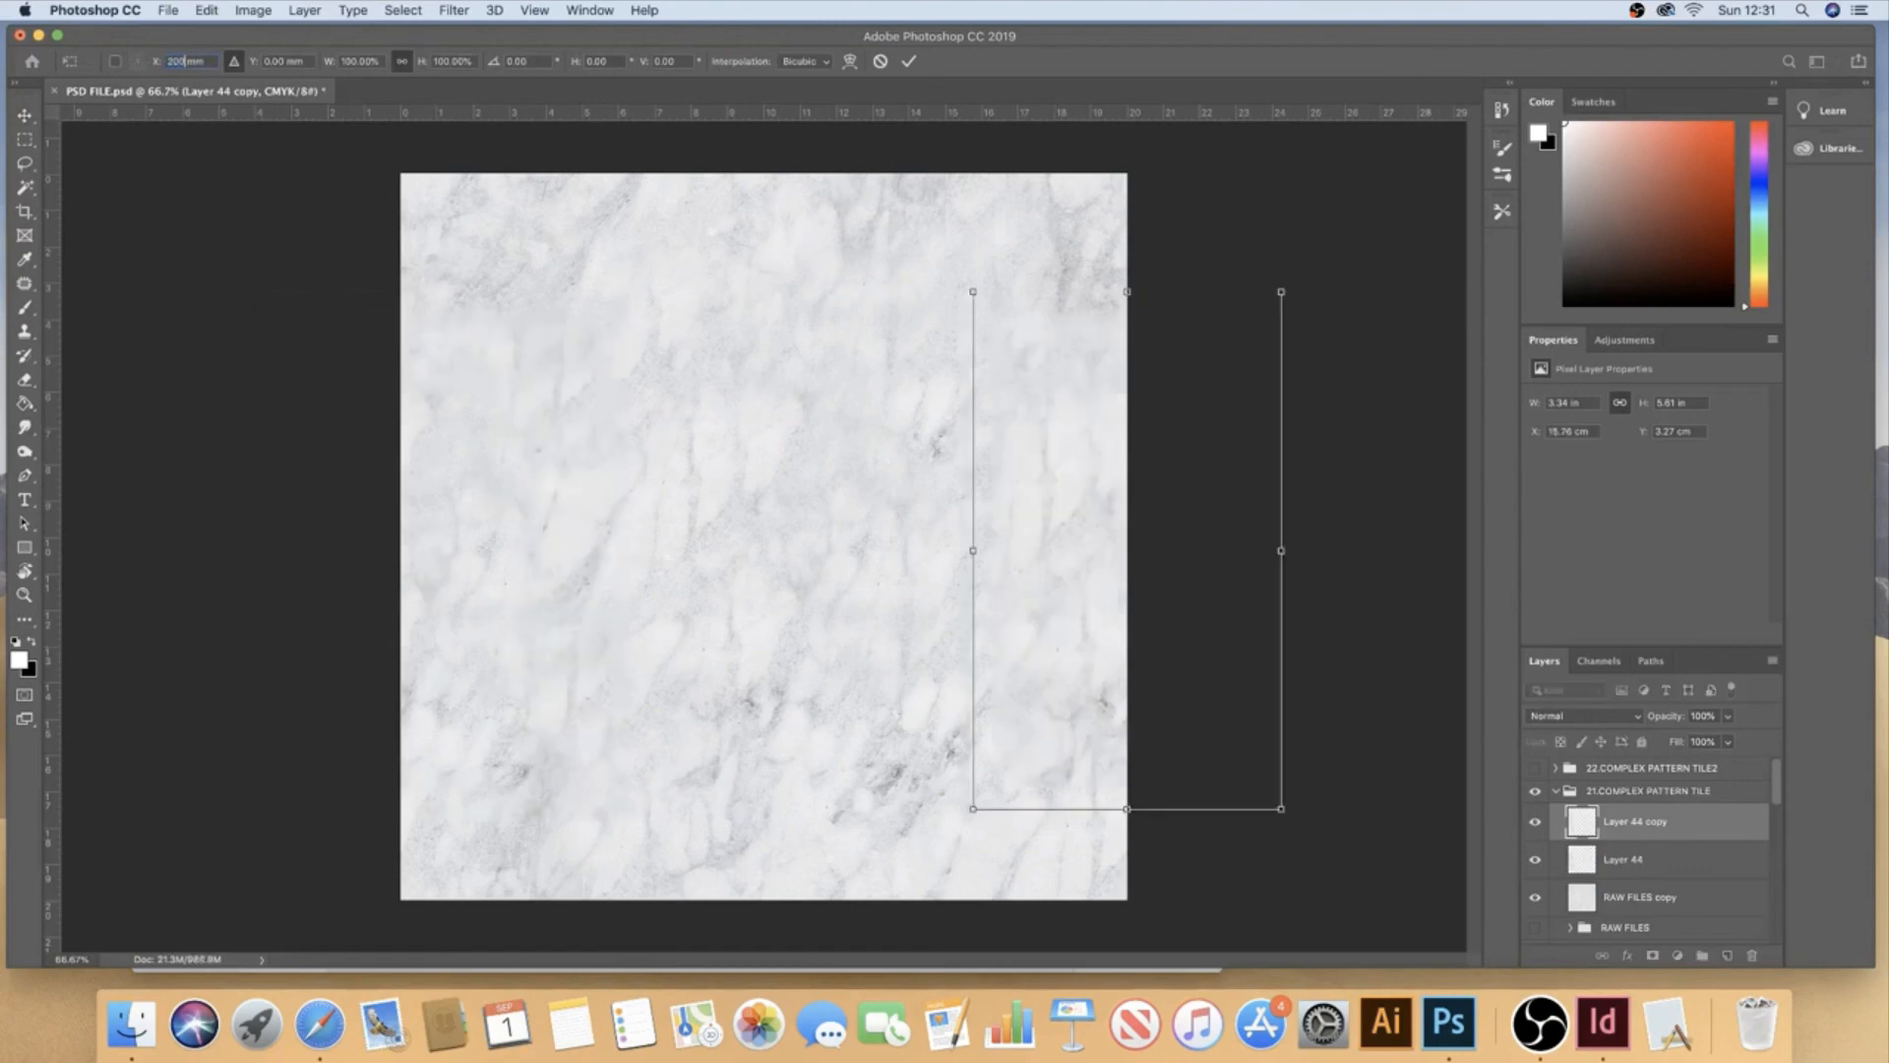
key("Return")
- Save the tile with patches on both side edges, return to InDesign and refresh the modified PSD FILE.psd links
key("super+s")
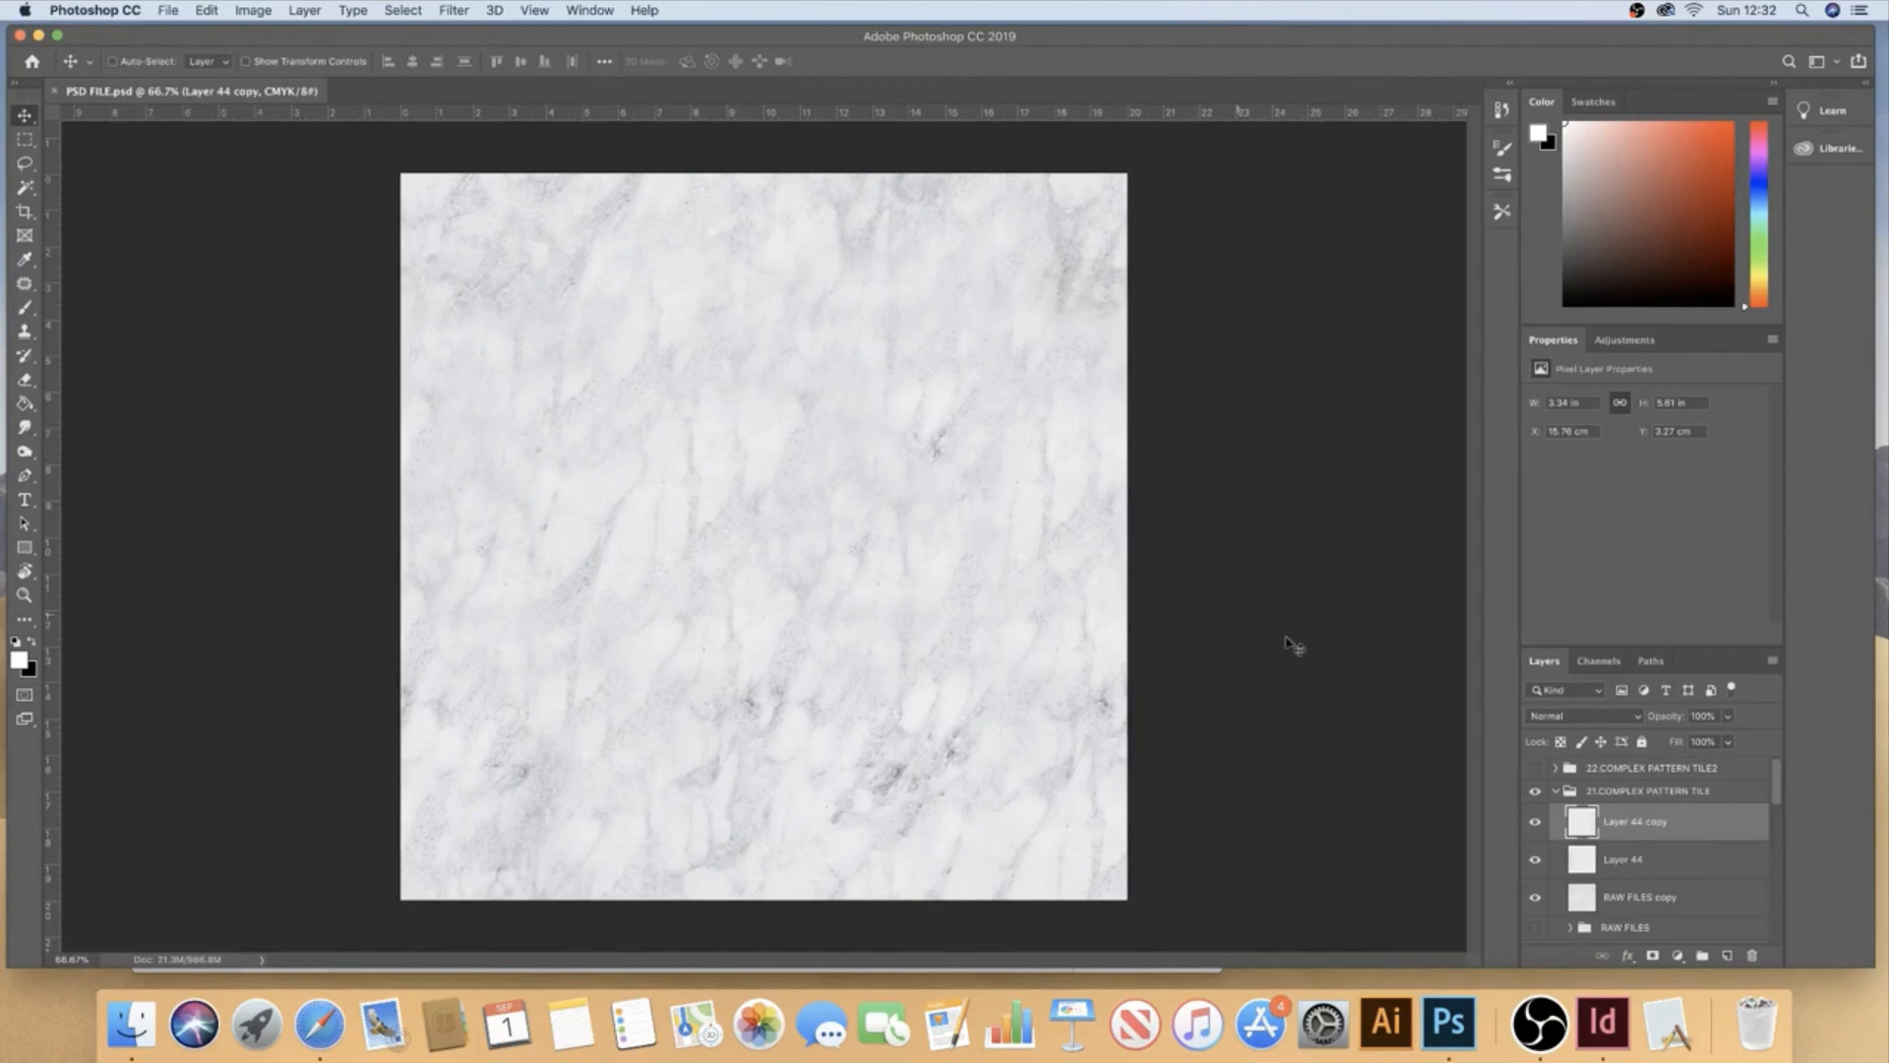
left_click(1604, 1029)
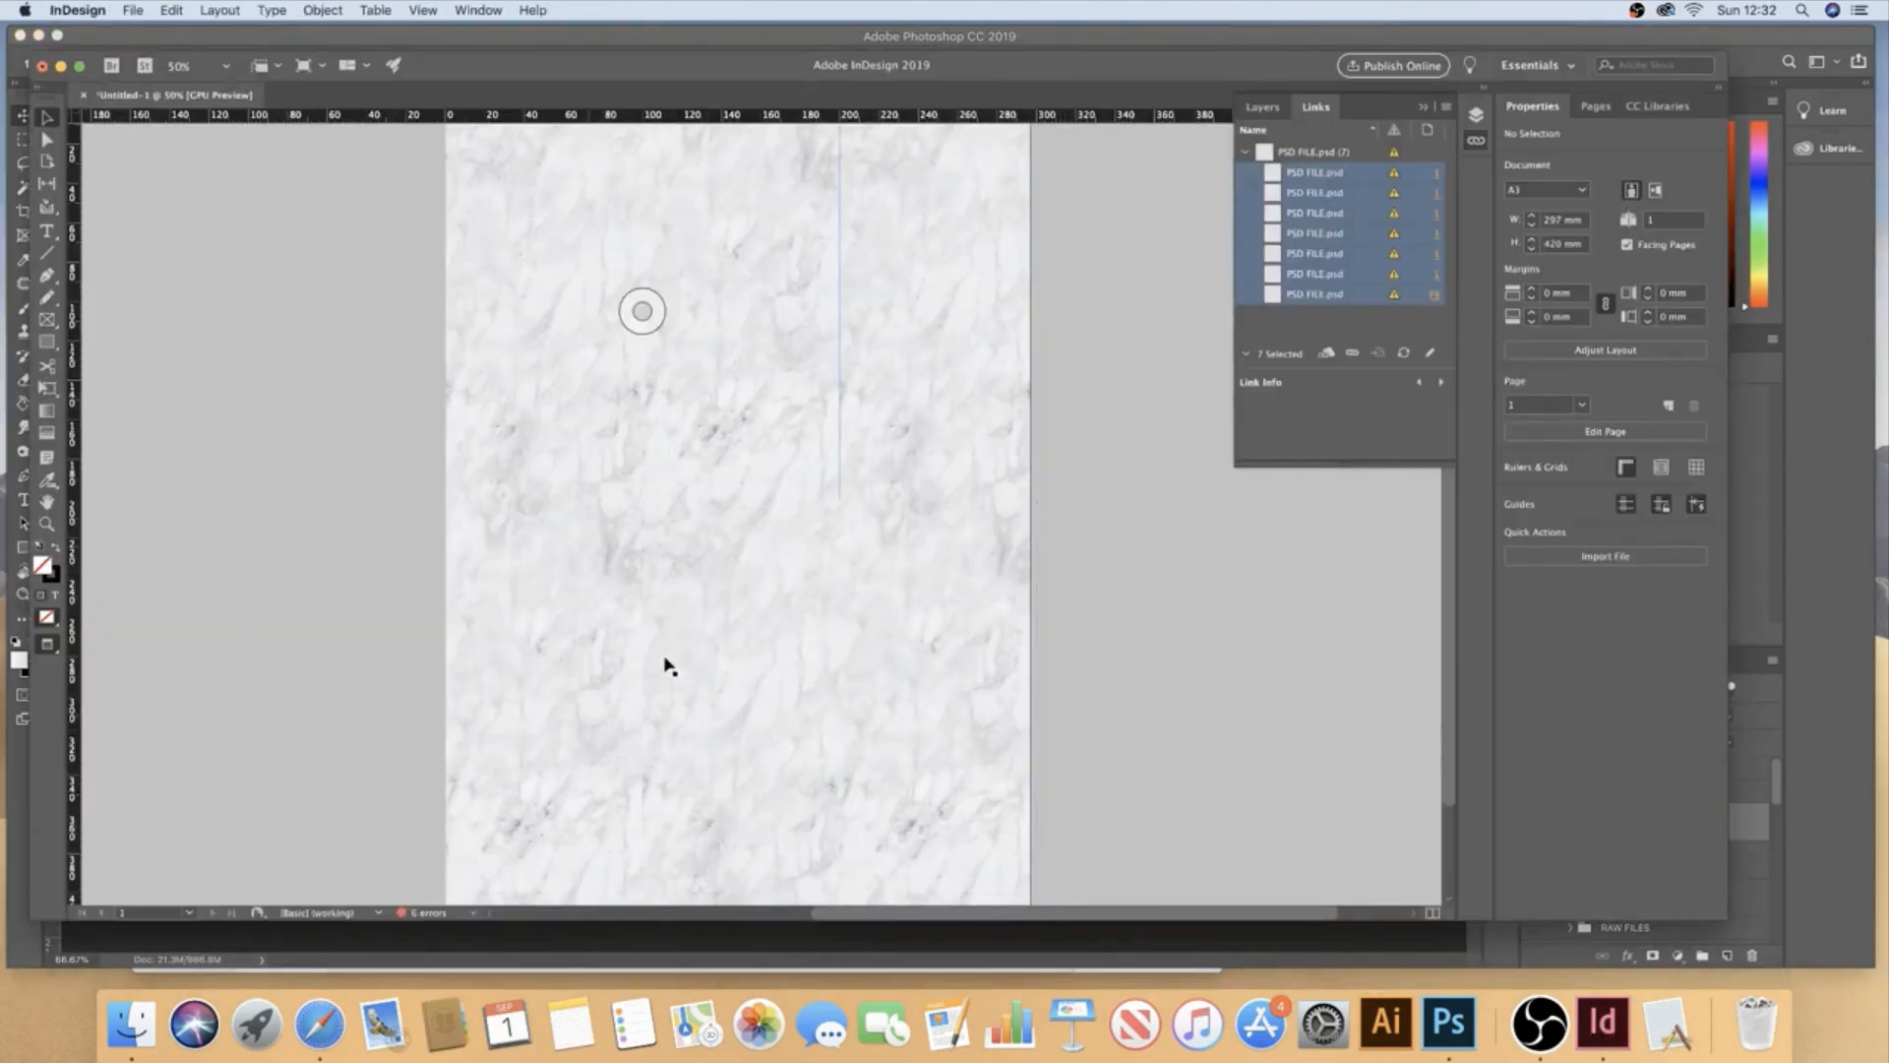
left_click(1405, 353)
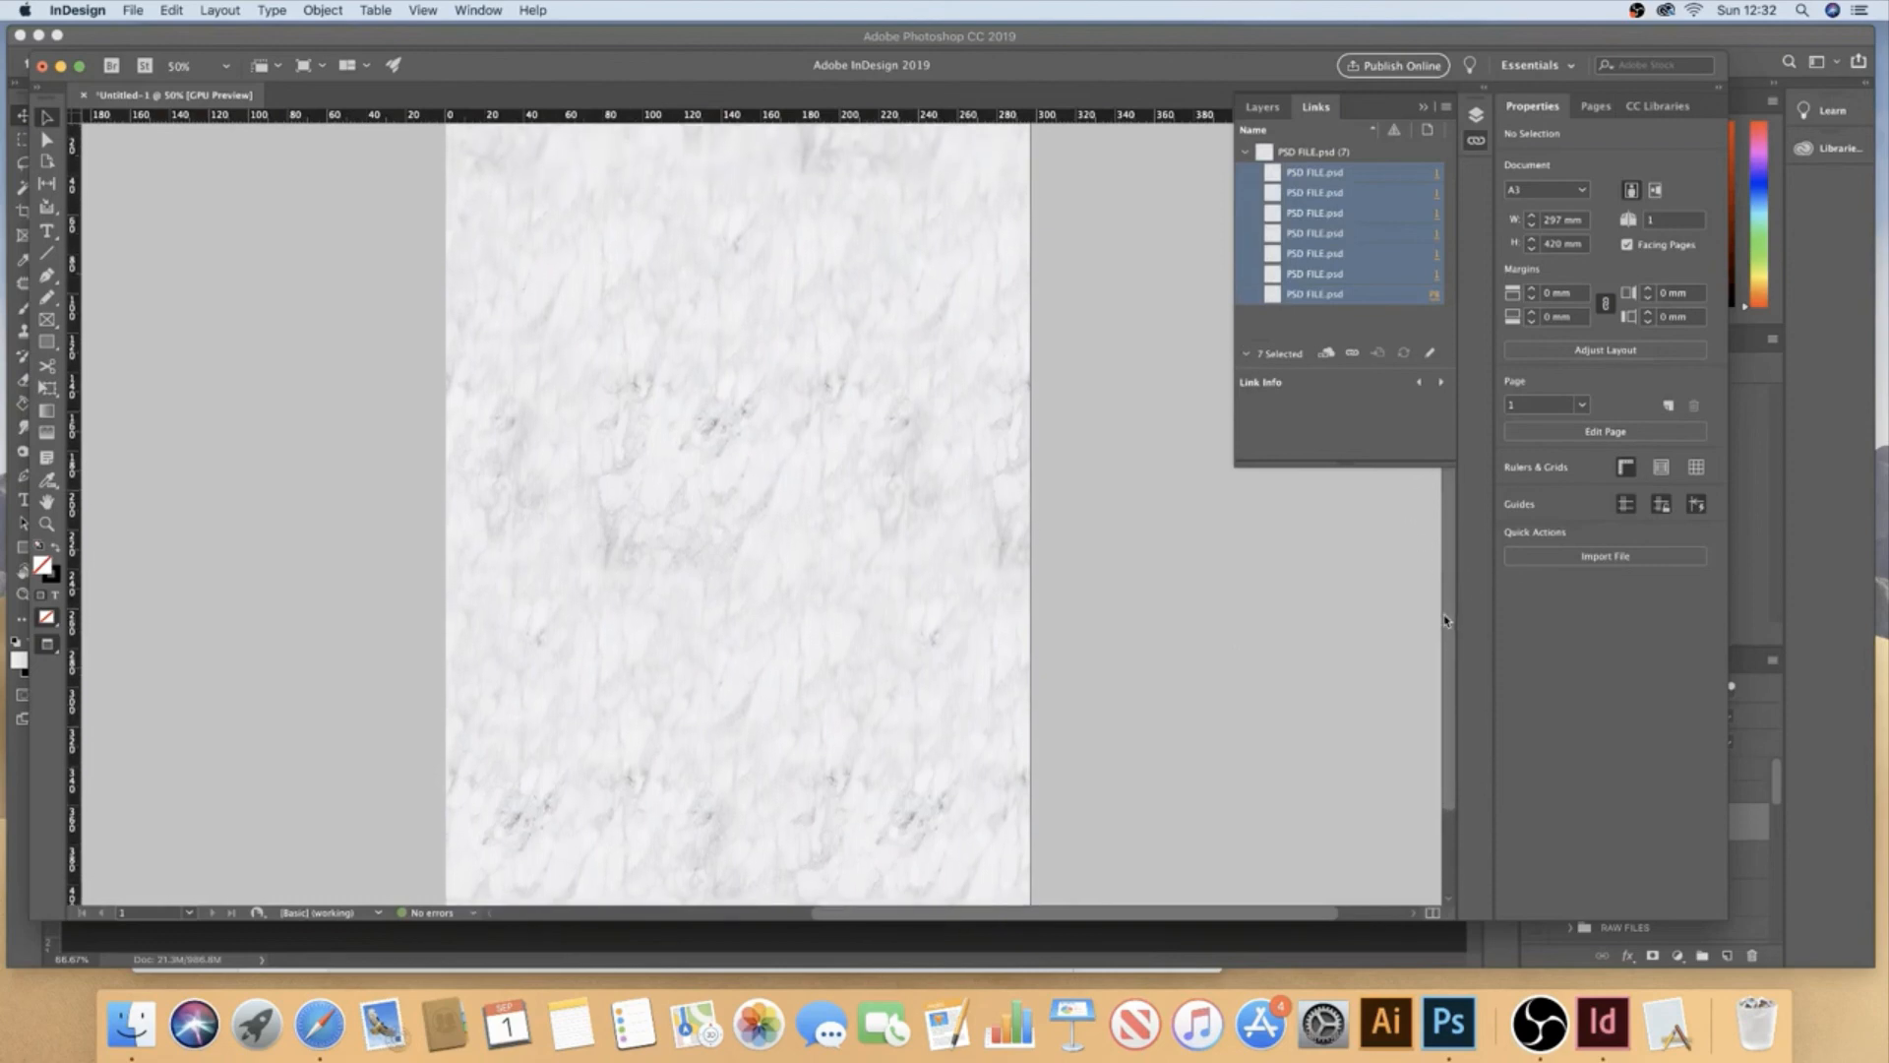
left_click(1540, 1023)
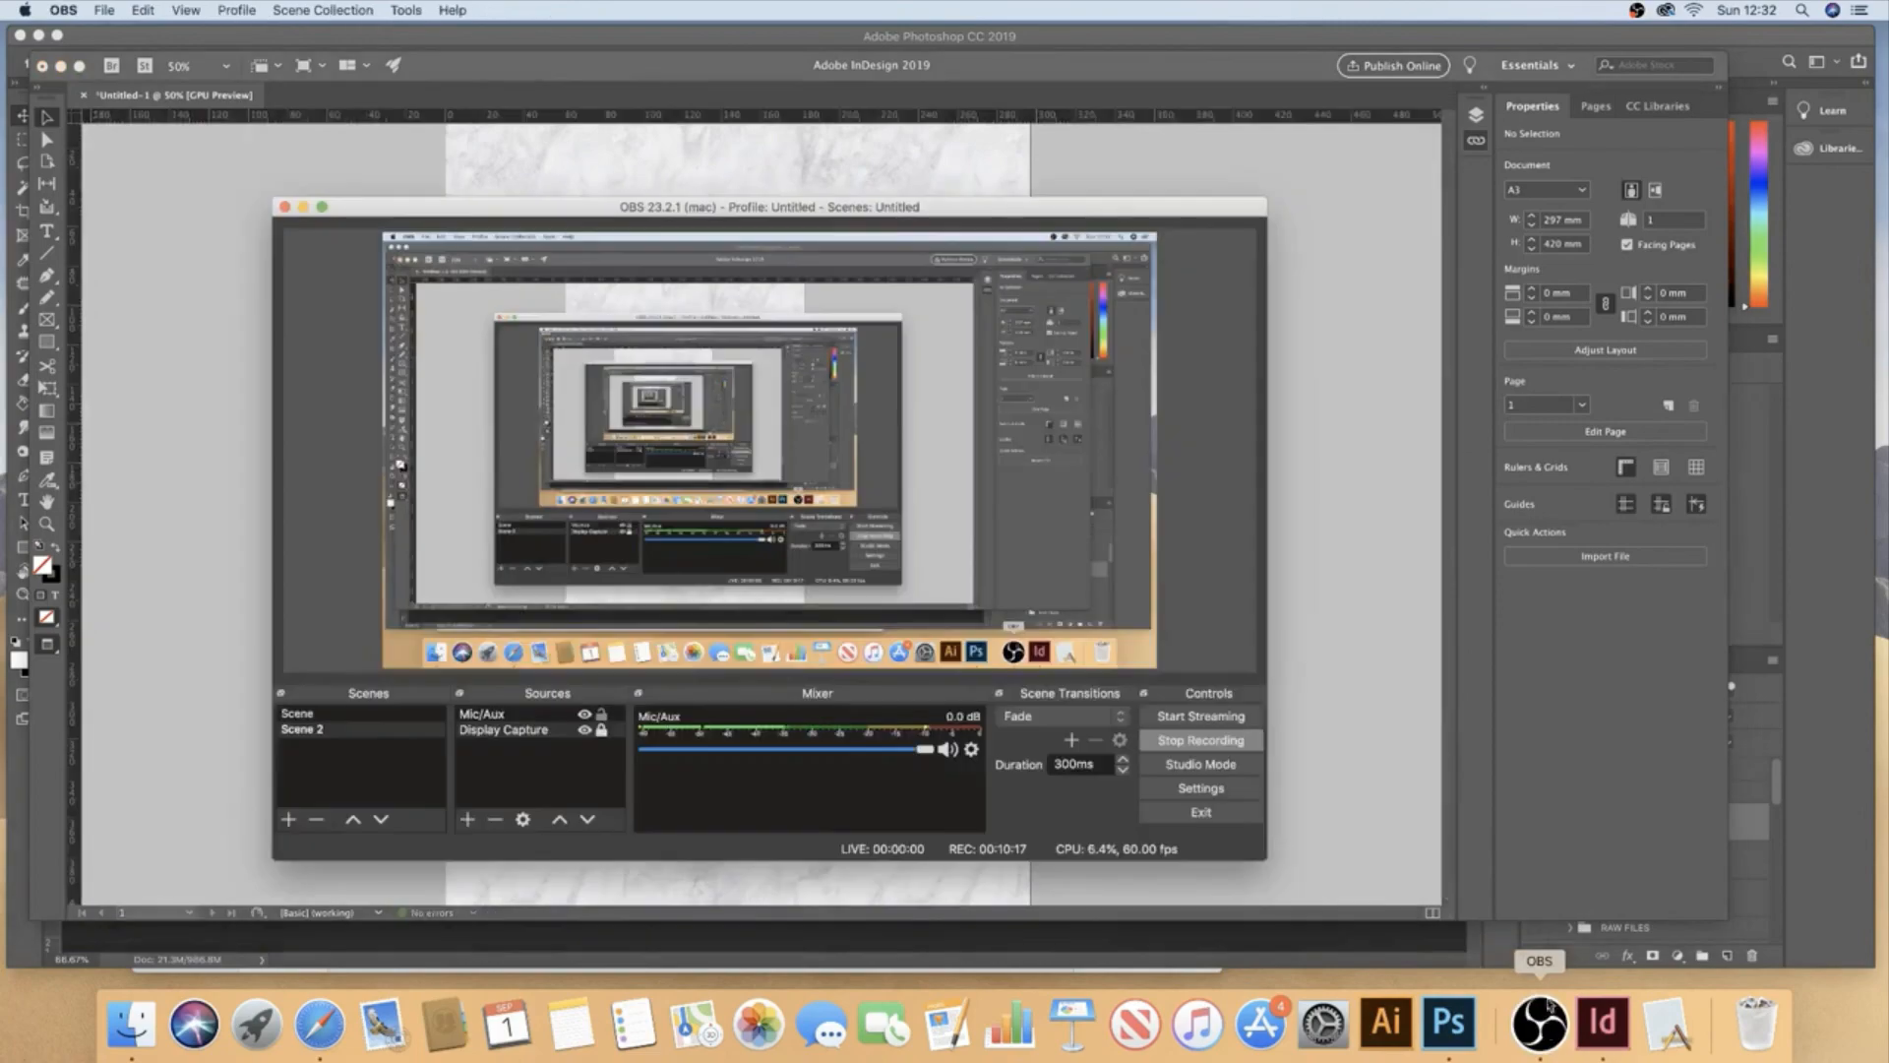